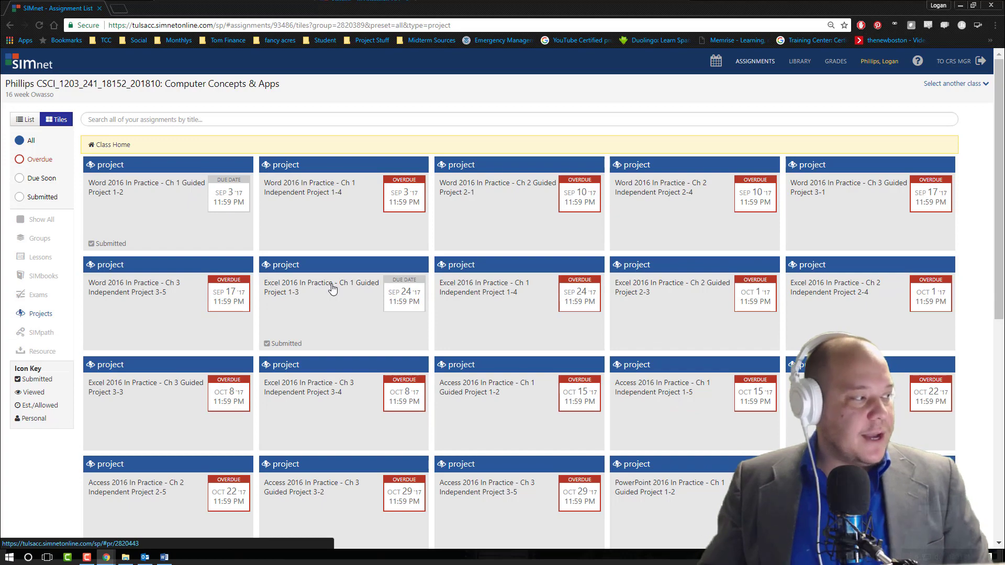
# Open Office 2016 Integrated Applications - Project 1 and download its Windows instructions, start file and resources.
pyautogui.scroll(-7, 358, 314)
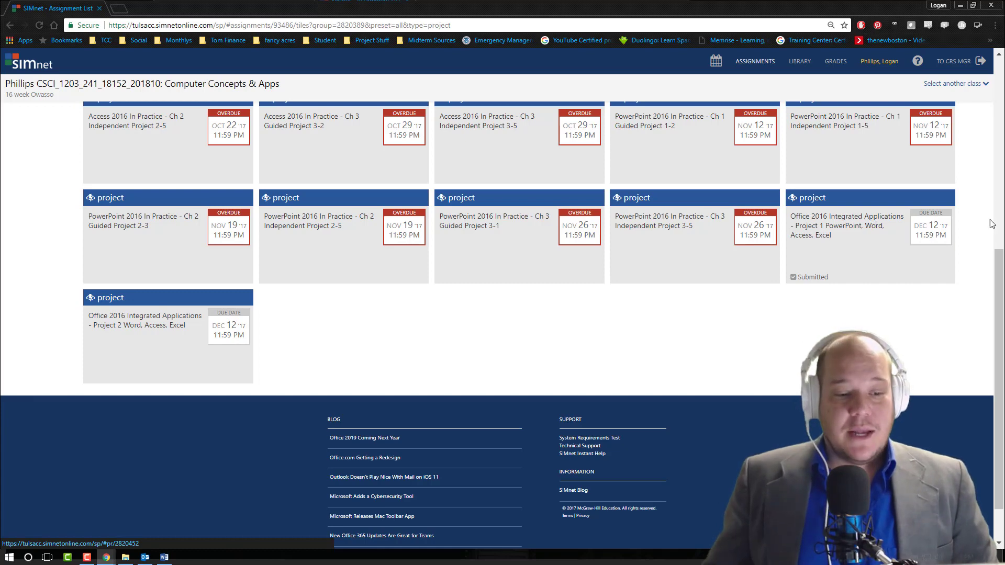
pyautogui.click(870, 204)
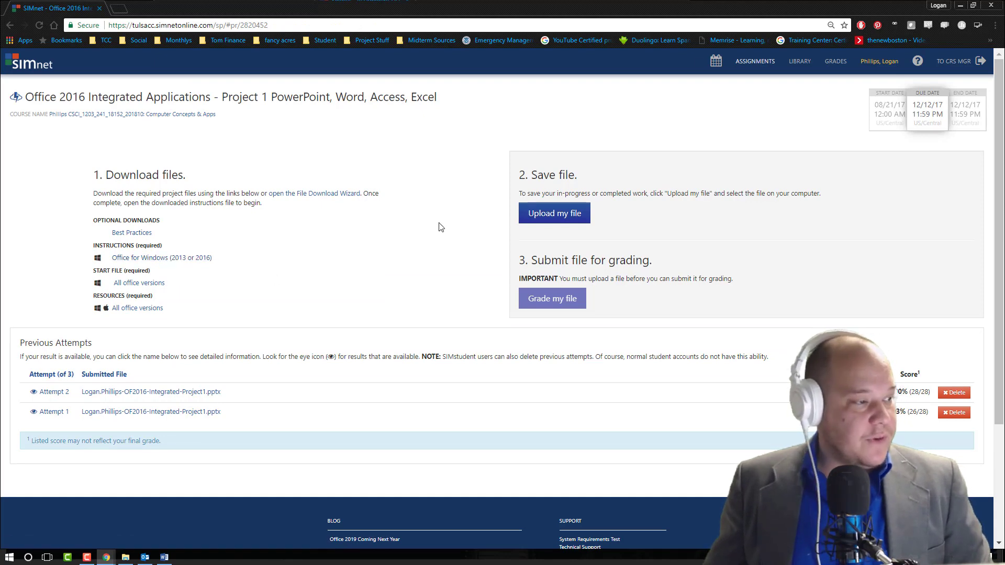
pyautogui.click(151, 262)
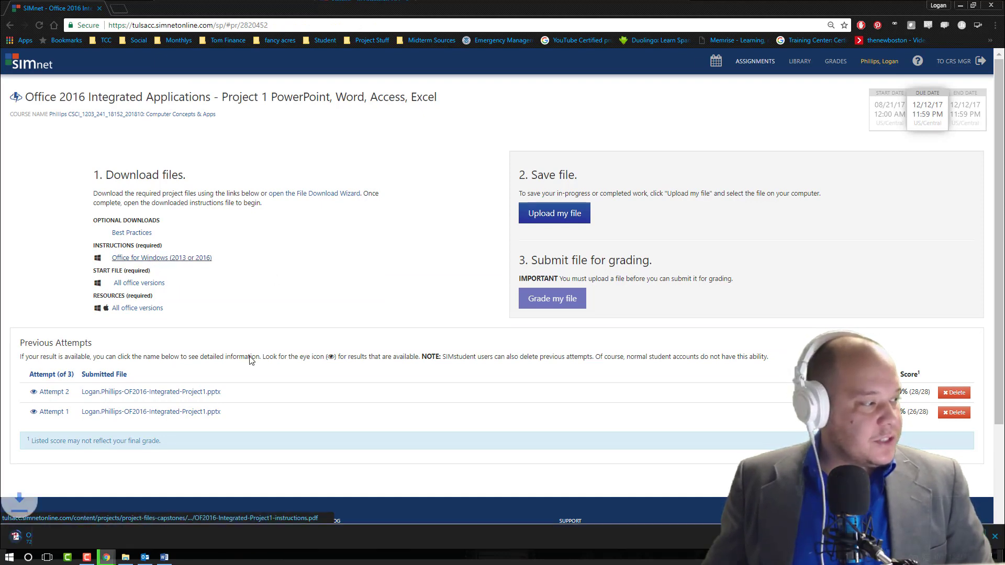
pyautogui.click(130, 283)
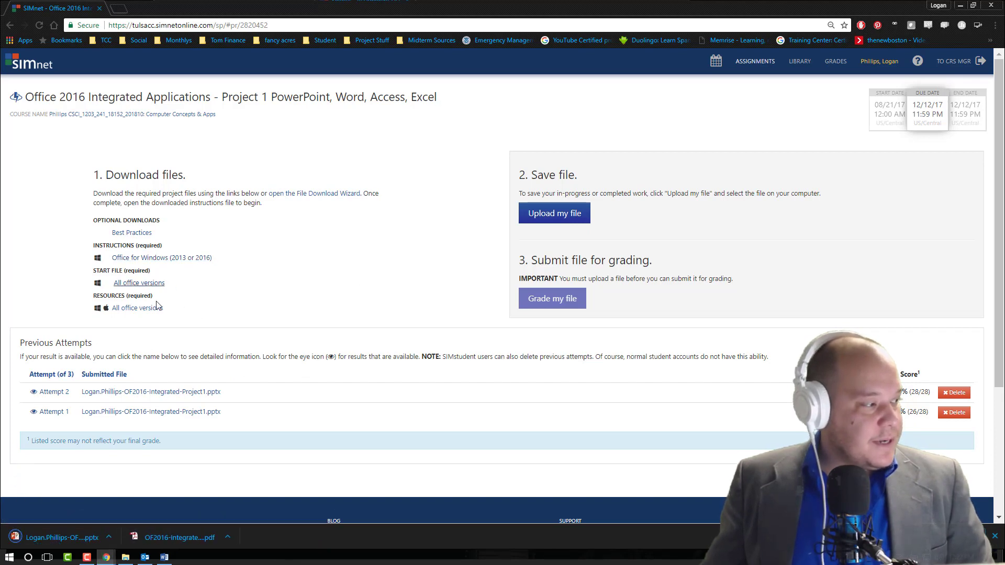
pyautogui.click(133, 308)
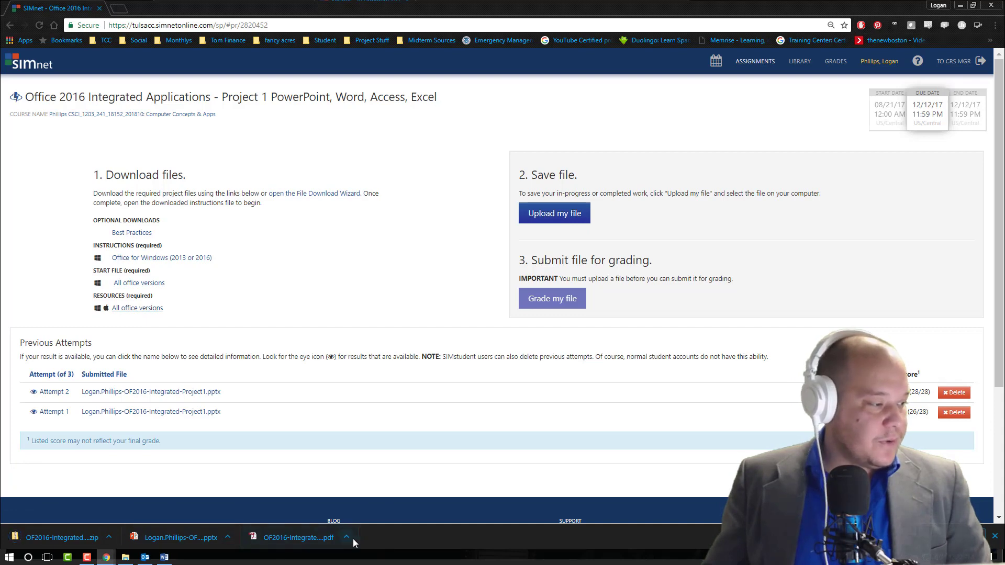
# Open the downloaded project instructions PDF and the PowerPoint start file.
pyautogui.click(300, 538)
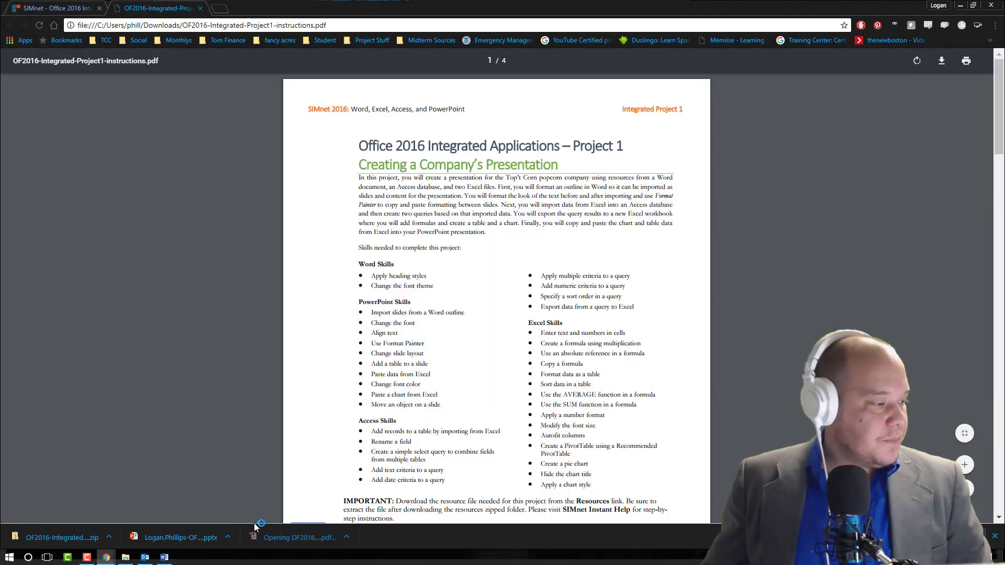
pyautogui.click(207, 538)
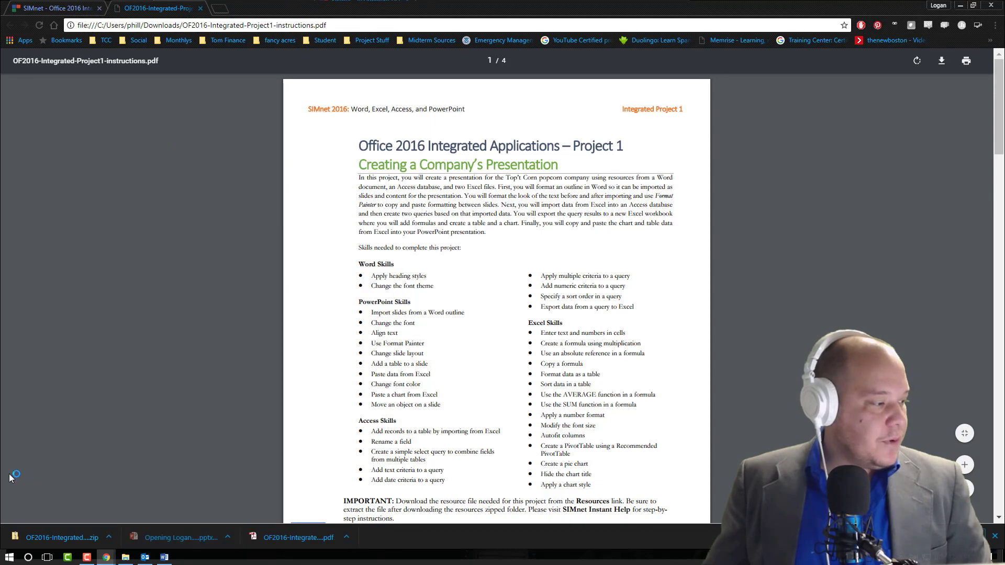
# Show the downloaded OF2016-Integrated-Project1-resources zip in its folder and move it to the desktop.
pyautogui.click(108, 537)
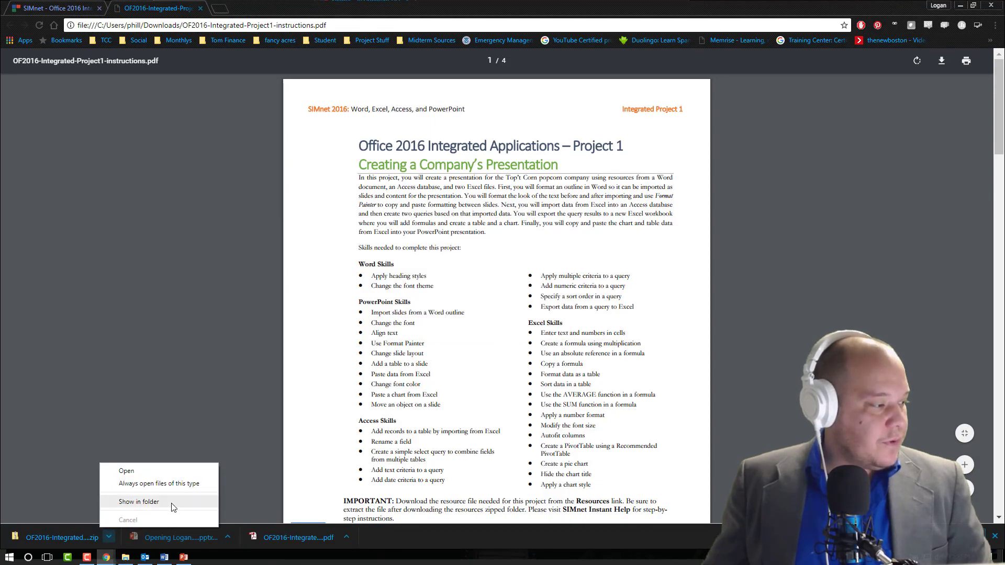
pyautogui.click(172, 503)
pyautogui.moveTo(173, 6); pyautogui.dragTo(680, 52)
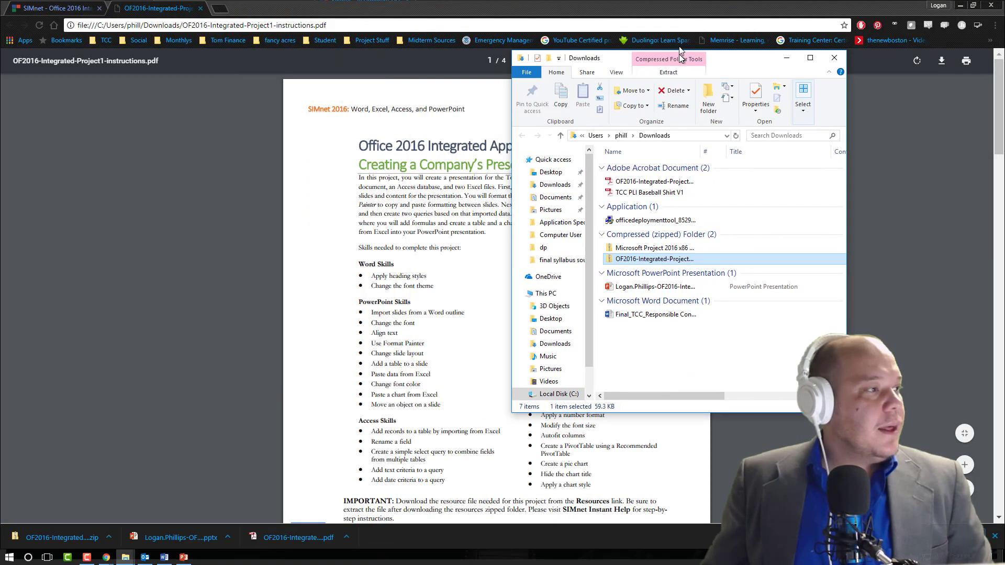
pyautogui.click(960, 6)
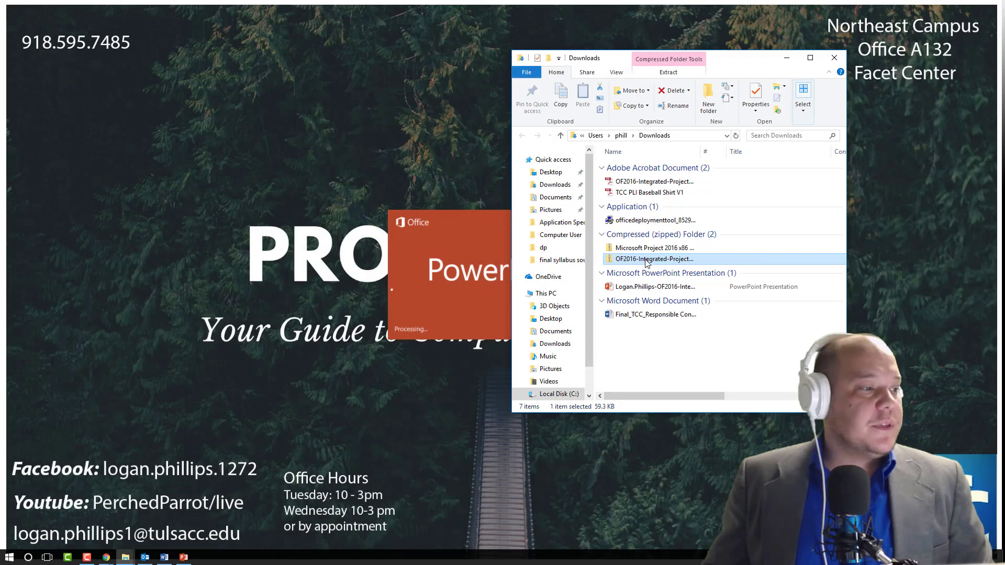
pyautogui.moveTo(647, 264); pyautogui.dragTo(100, 68)
pyautogui.click(834, 58)
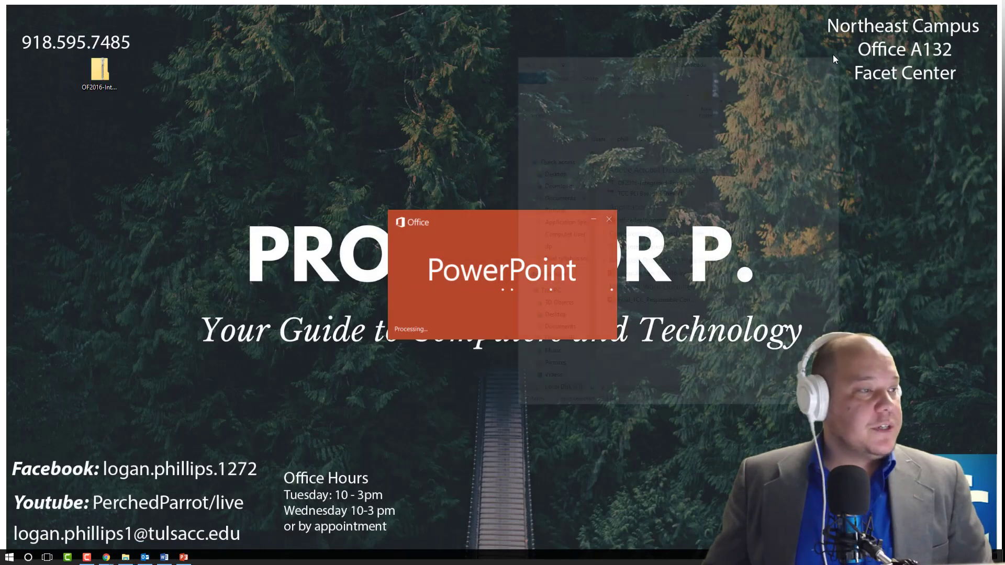
# Open the resources zip on the desktop and extract its OF2016-Integrated-Project1-resources folder to the desktop.
pyautogui.click(107, 76)
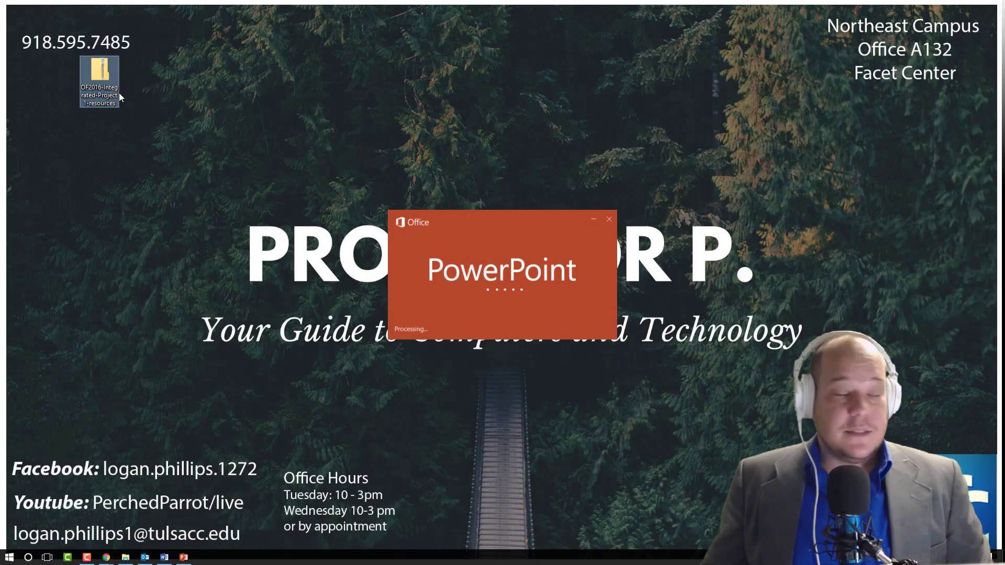
pyautogui.doubleClick(101, 68)
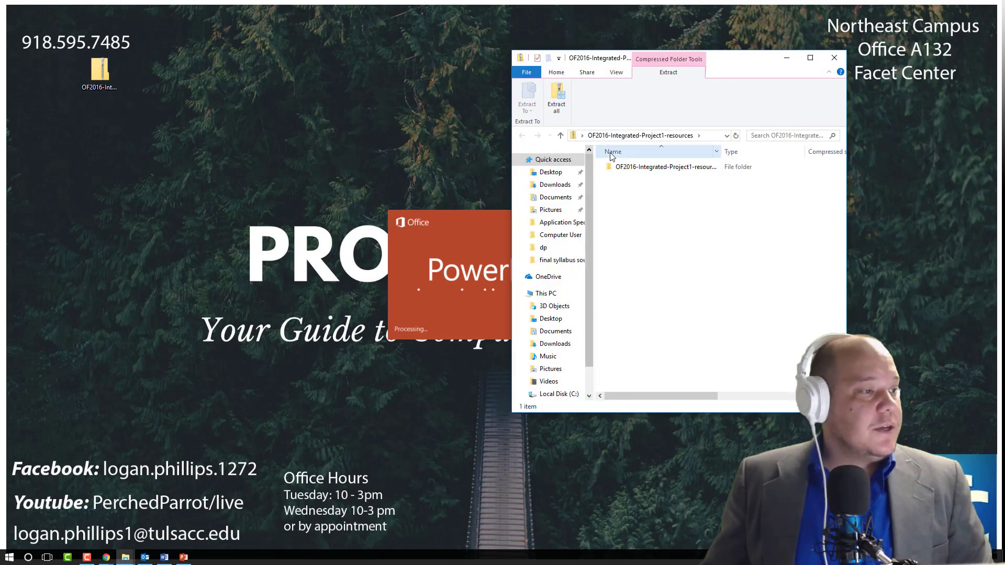
pyautogui.moveTo(662, 166); pyautogui.dragTo(376, 120)
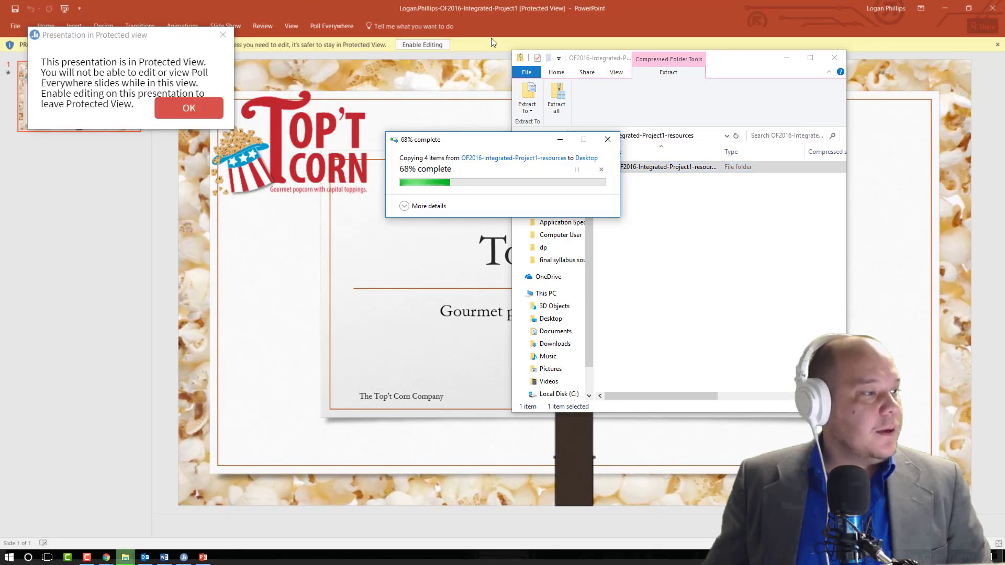
pyautogui.click(834, 58)
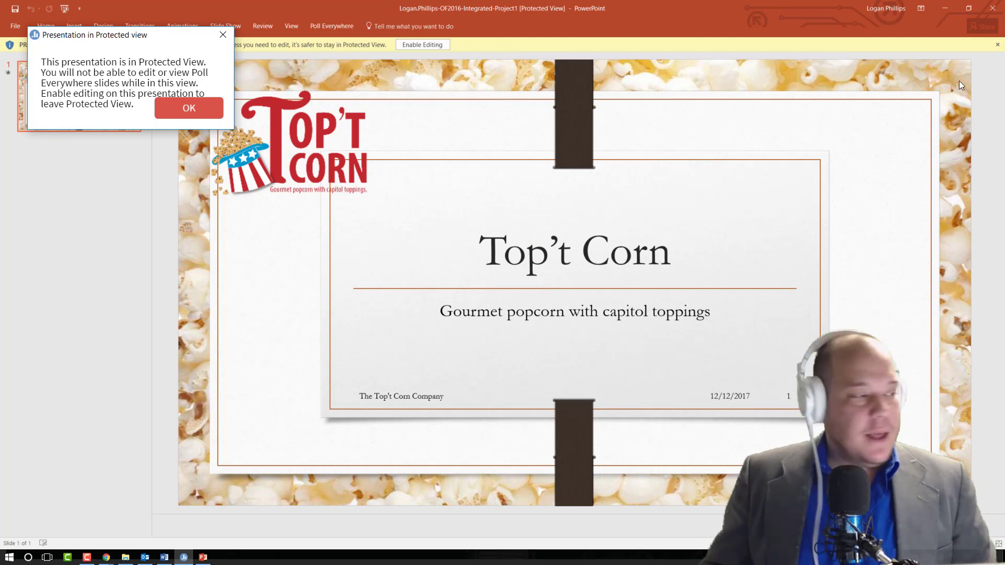
# Dismiss the Protected View notice, enable editing for the start presentation, and minimize it.
pyautogui.click(180, 111)
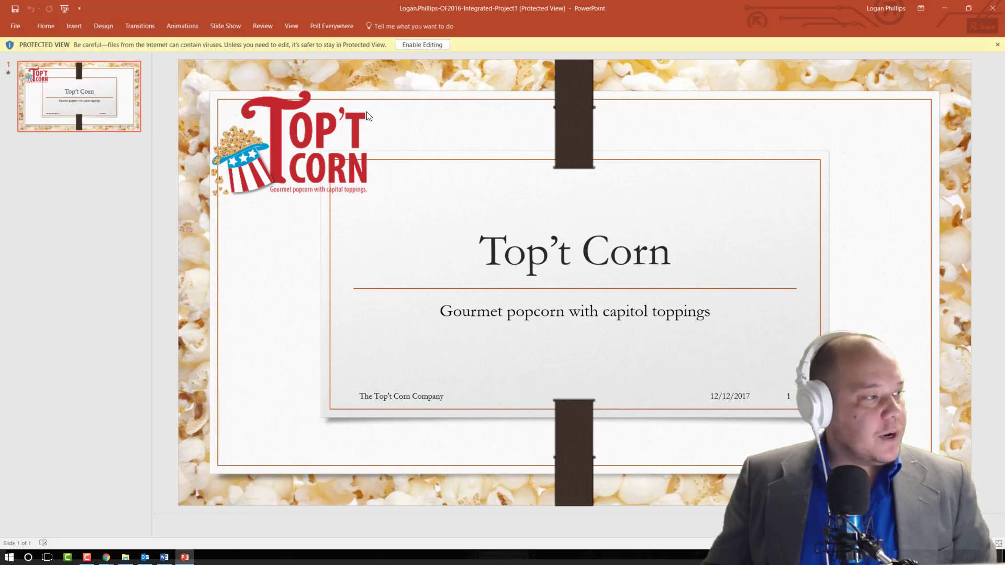
pyautogui.click(418, 45)
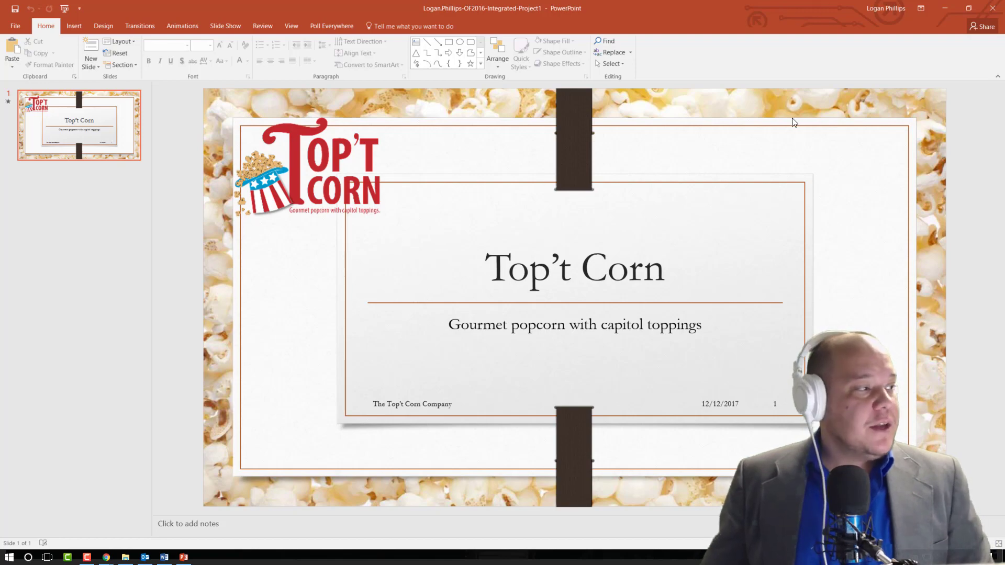
pyautogui.click(940, 9)
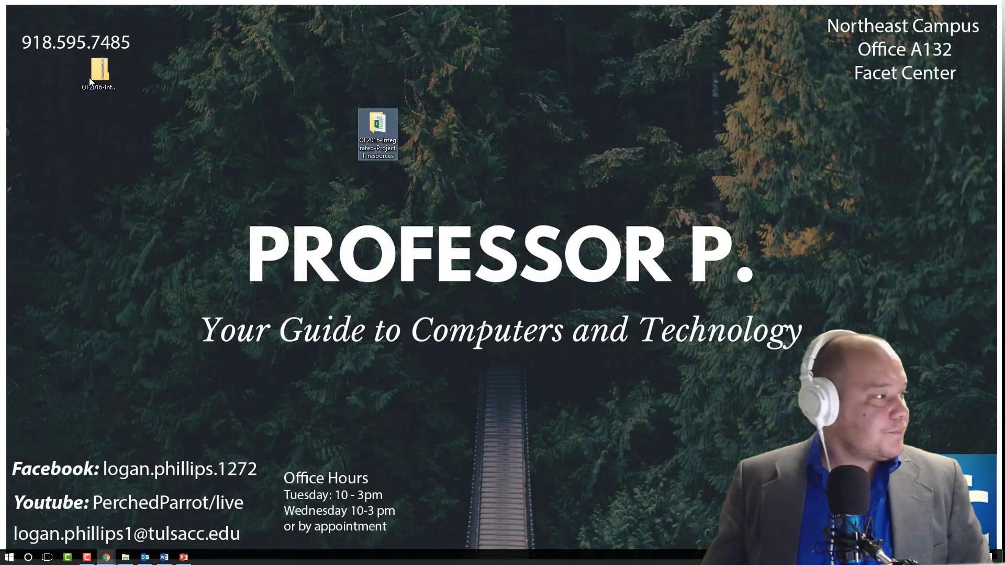
# Set the resources zip apart from the extracted folder on the desktop and check the Excel, Word and Access files in that folder.
pyautogui.moveTo(461, 164); pyautogui.dragTo(338, 98)
pyautogui.moveTo(392, 133); pyautogui.dragTo(132, 85)
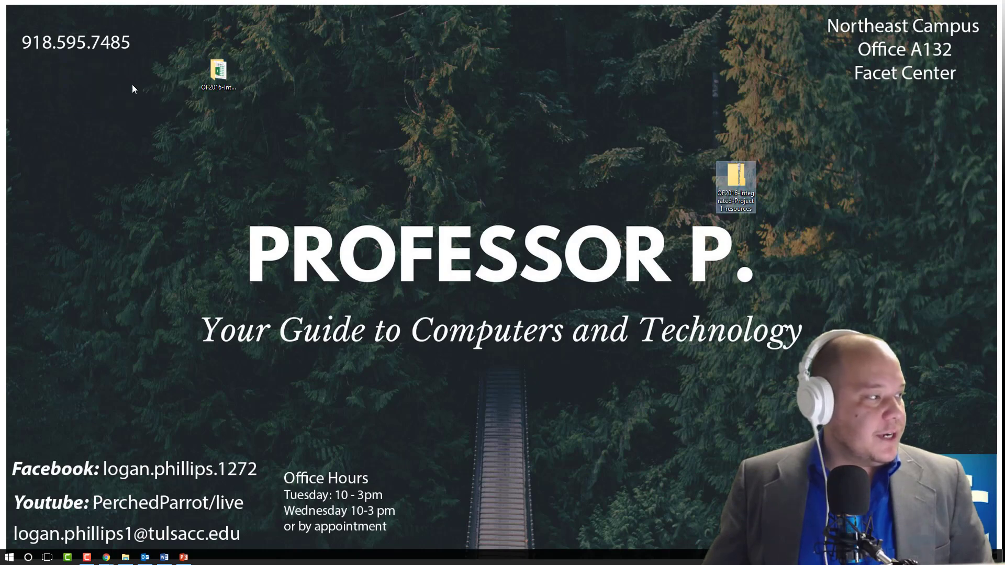
pyautogui.doubleClick(233, 74)
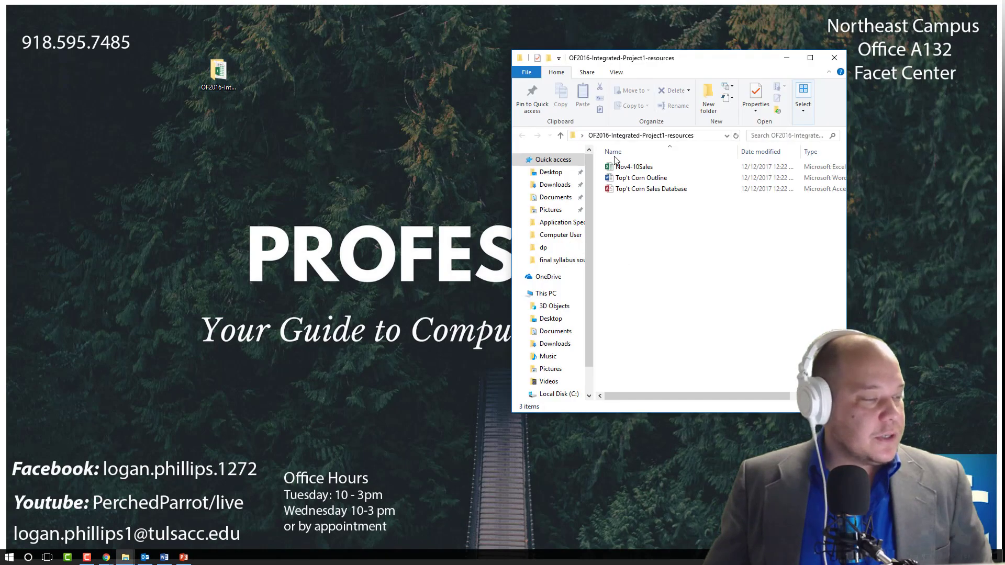
pyautogui.click(644, 167)
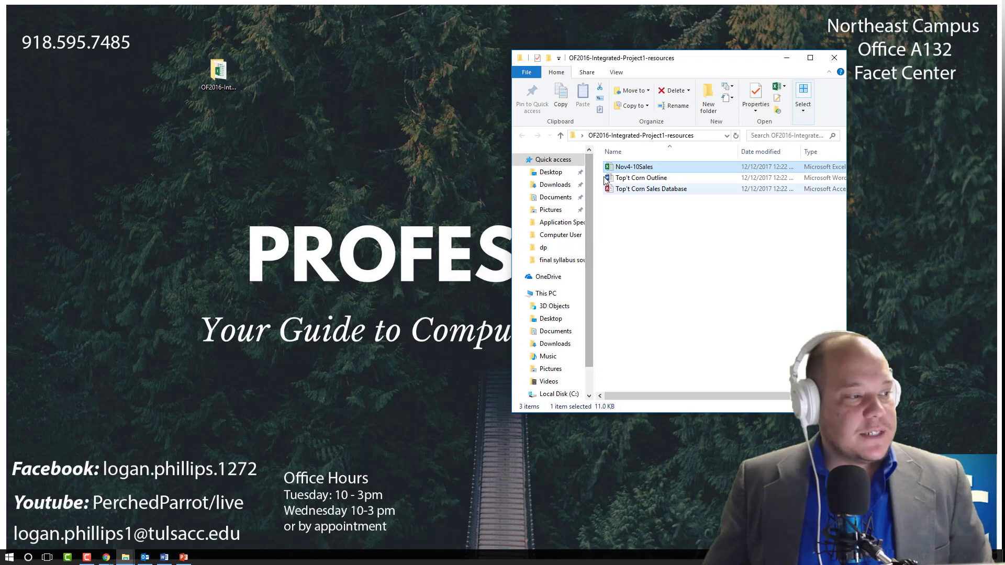
pyautogui.click(644, 178)
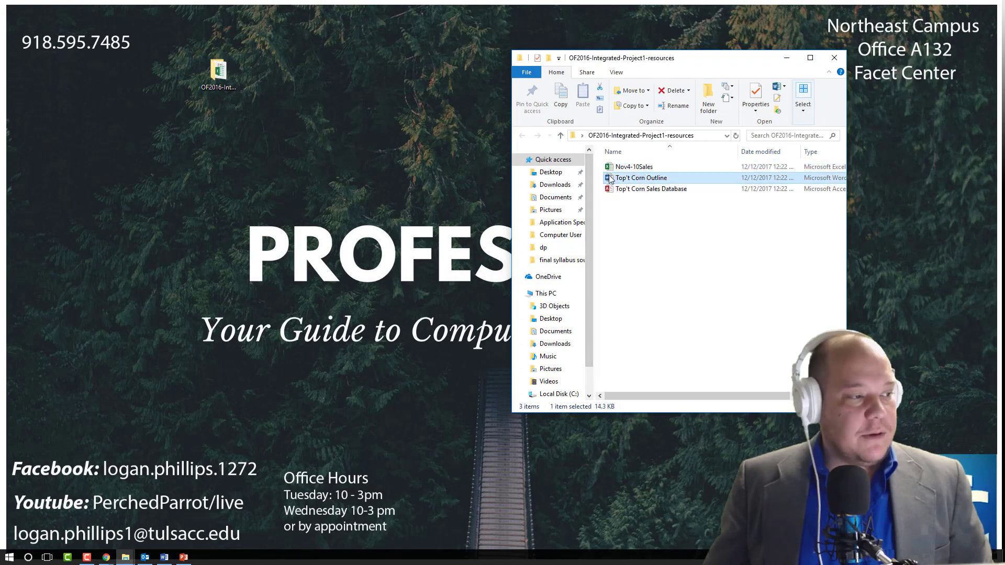
pyautogui.click(636, 188)
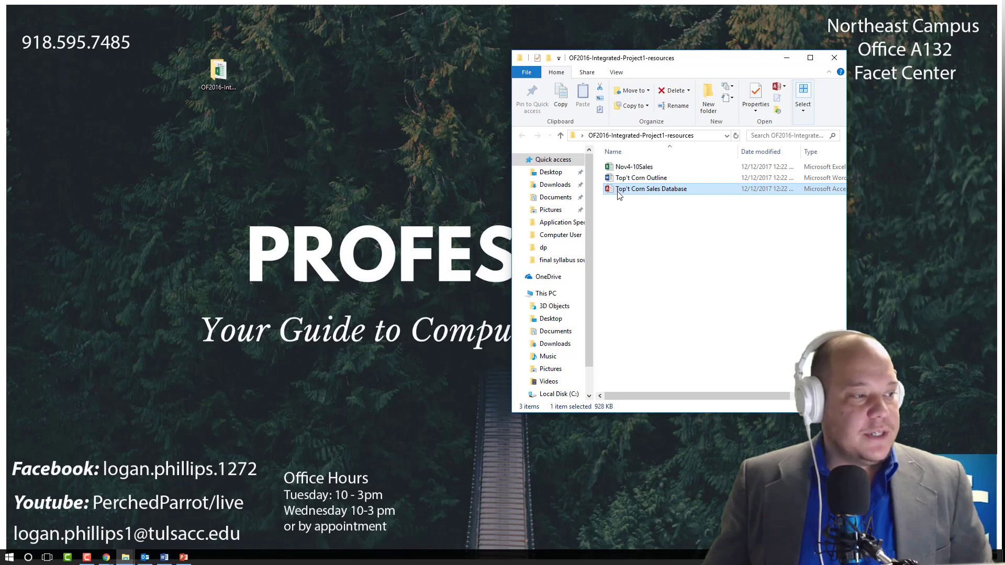
pyautogui.click(833, 58)
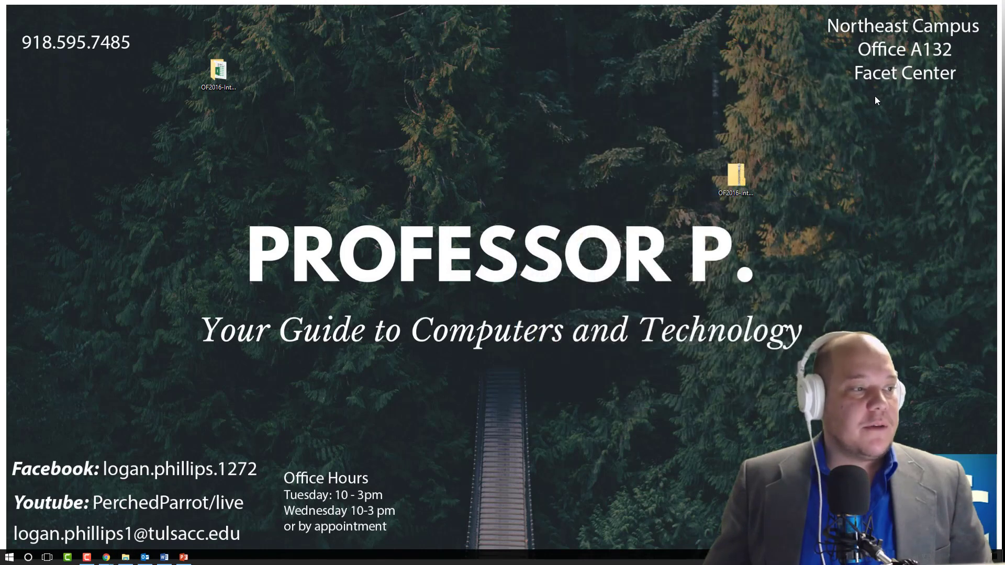
# Delete the OF2016-Integrated-Project1-resources zip from the desktop.
pyautogui.click(736, 177)
pyautogui.press('Delete')
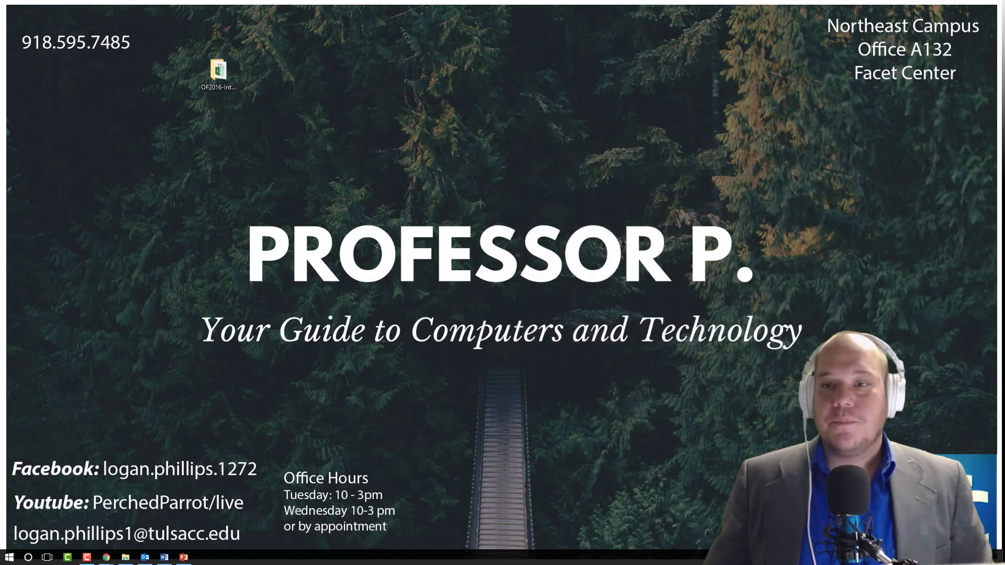
# Open OF2016-Integrated-Project1-instructions from the Downloads folder in Adobe Acrobat Pro.
pyautogui.click(122, 562)
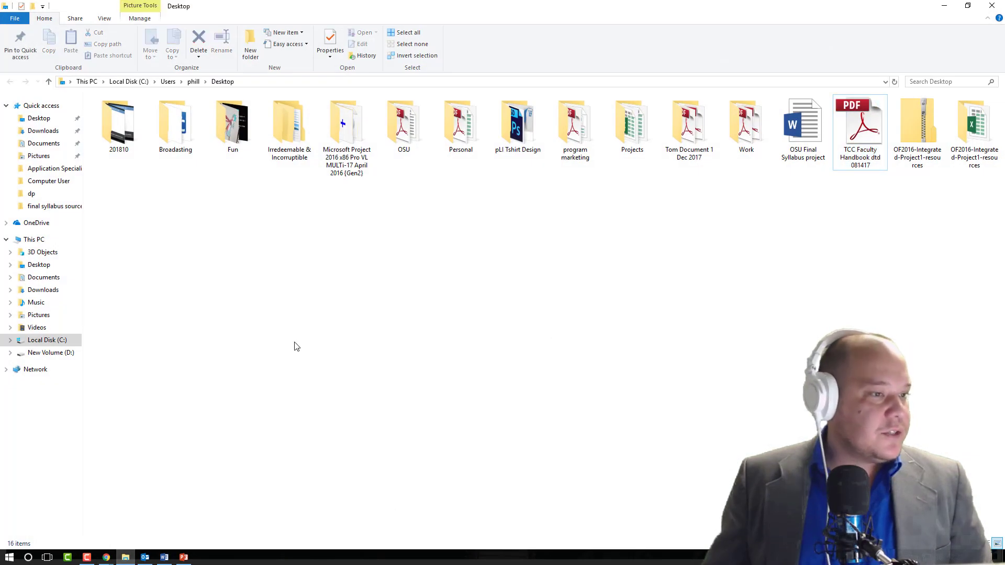
pyautogui.click(31, 132)
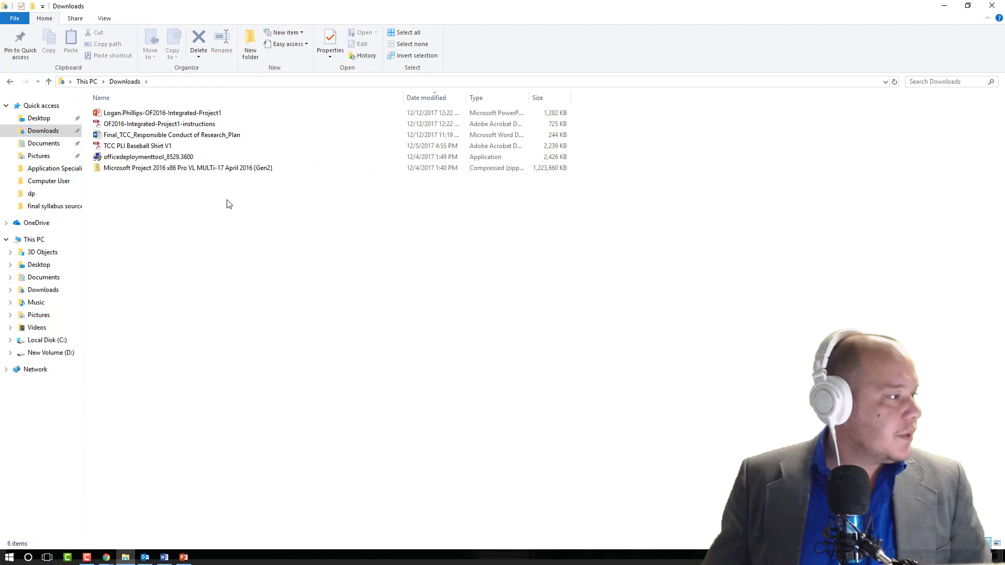
pyautogui.doubleClick(187, 124)
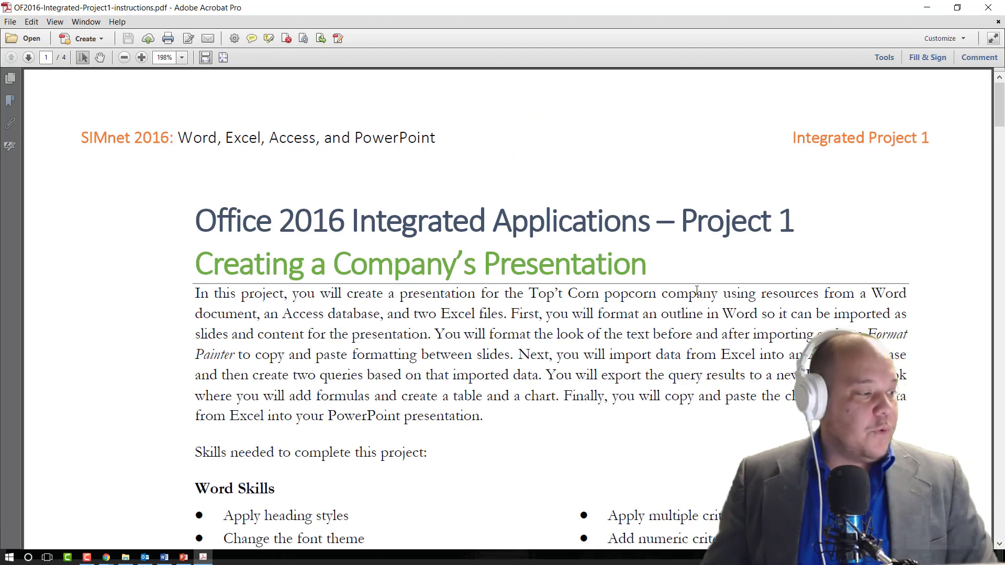
# Read the project overview, the required skills lists and the Step 1 instructions on page 1 of the PDF.
pyautogui.scroll(-4, 318, 263)
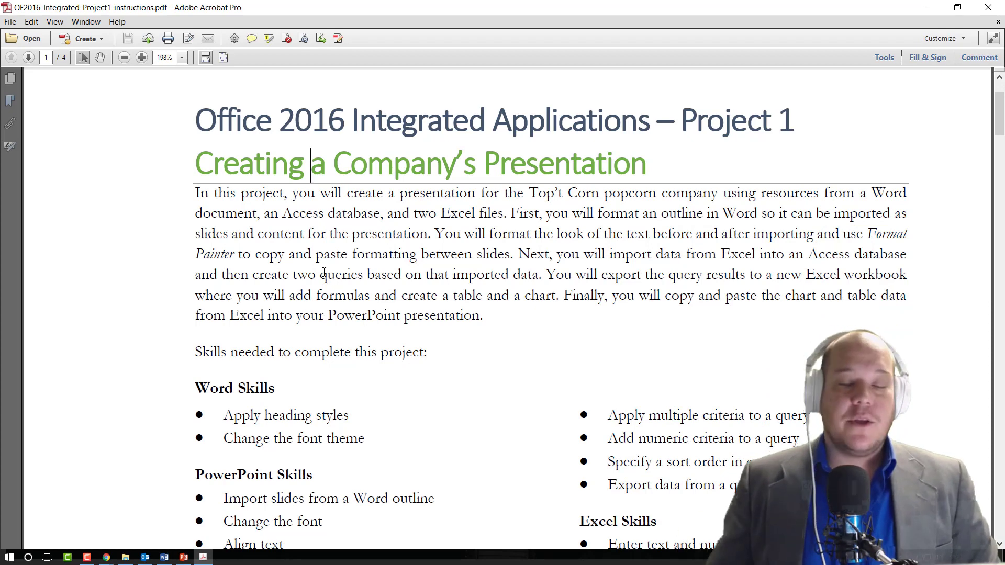
pyautogui.scroll(-2, 335, 297)
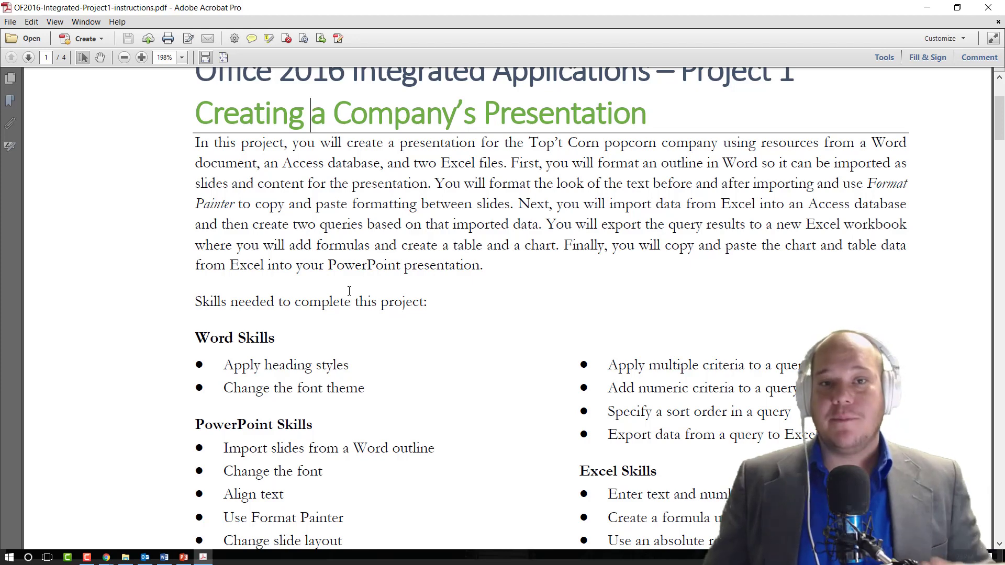
pyautogui.scroll(-2, 394, 316)
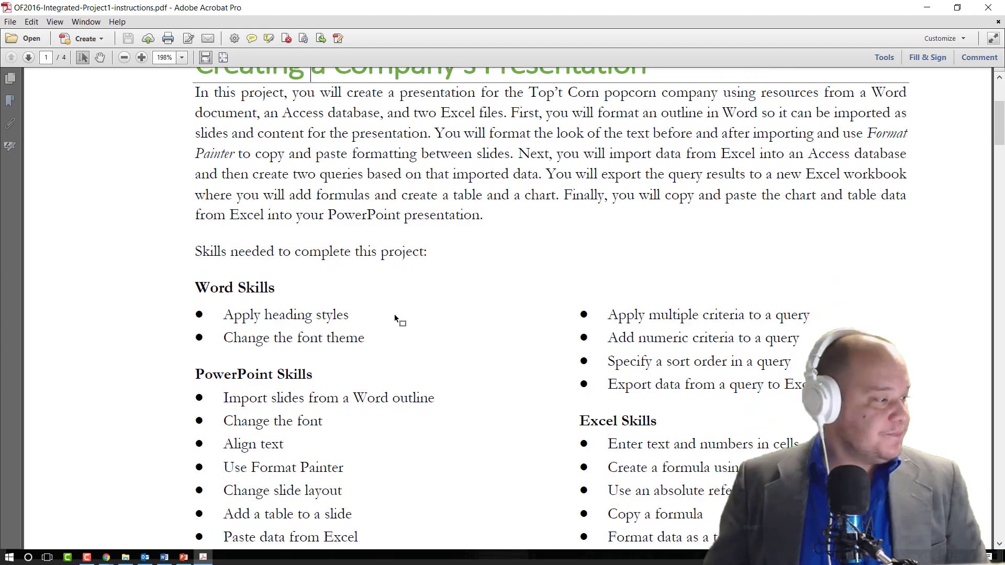
pyautogui.scroll(-3, 460, 299)
pyautogui.scroll(-17, 361, 257)
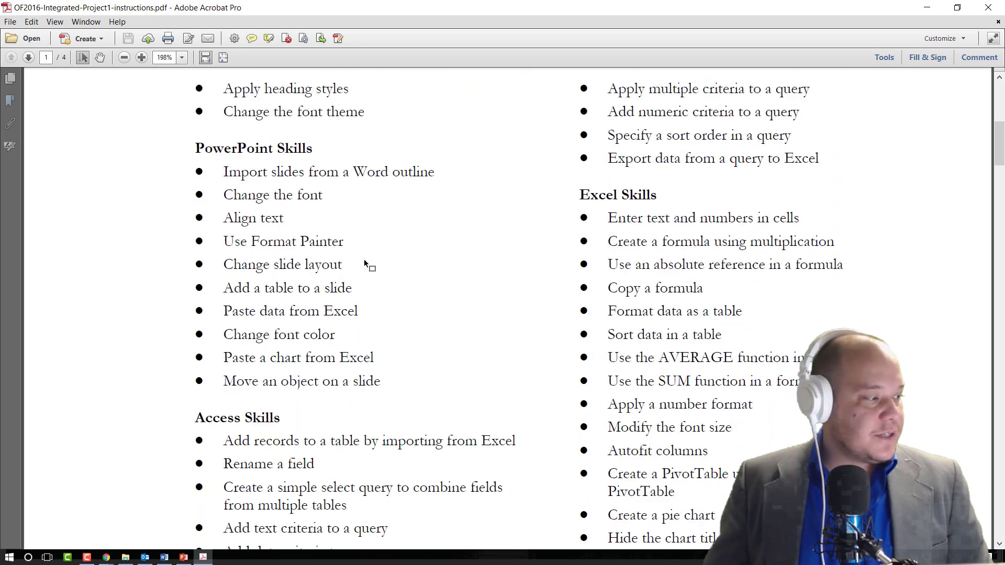
pyautogui.scroll(2, 577, 240)
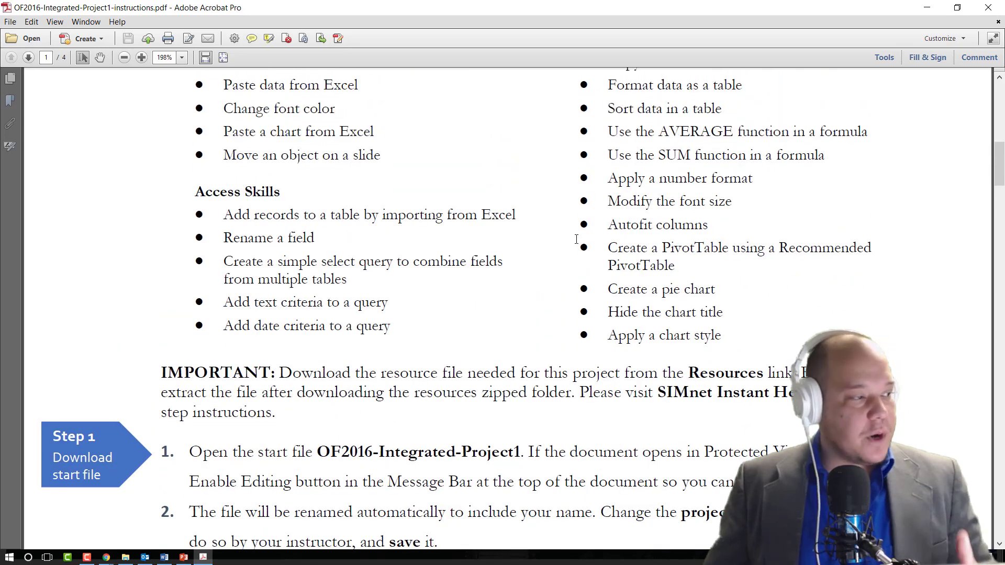
pyautogui.scroll(-4, 576, 239)
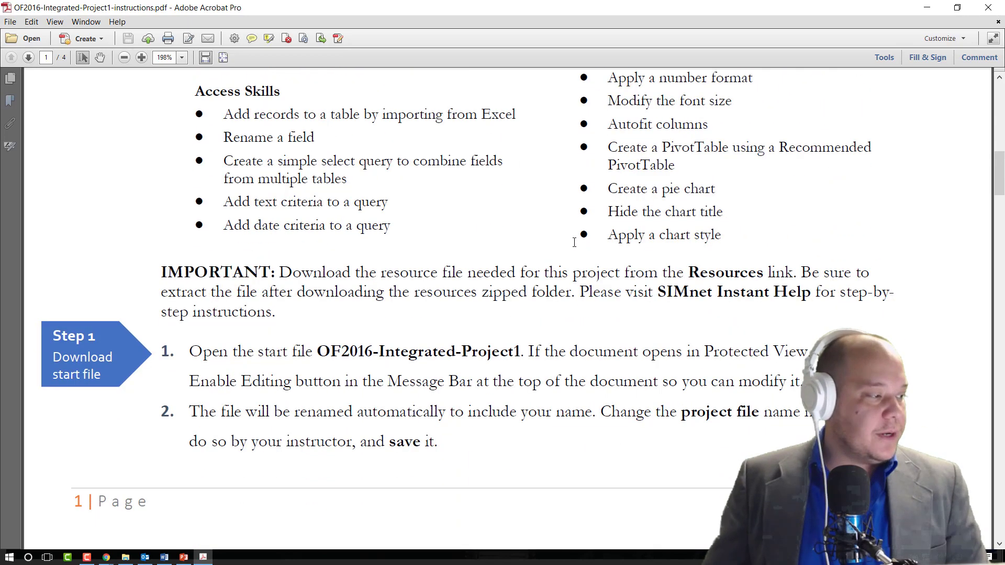
pyautogui.scroll(-3, 575, 220)
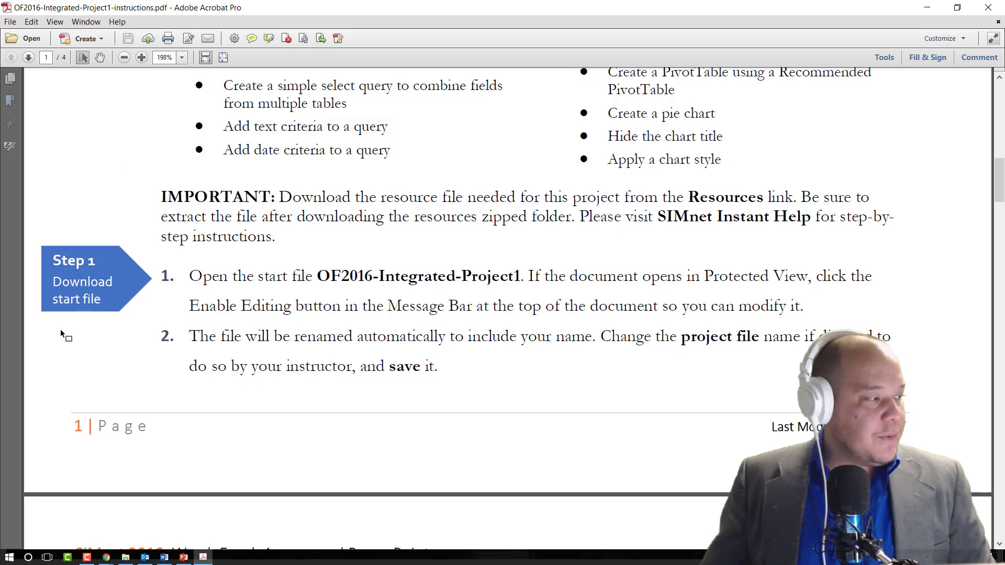
# Read instructions 1 to 4 on pages 1 and 2 of the PDF and move its window to the other screen.
pyautogui.scroll(-3, 309, 270)
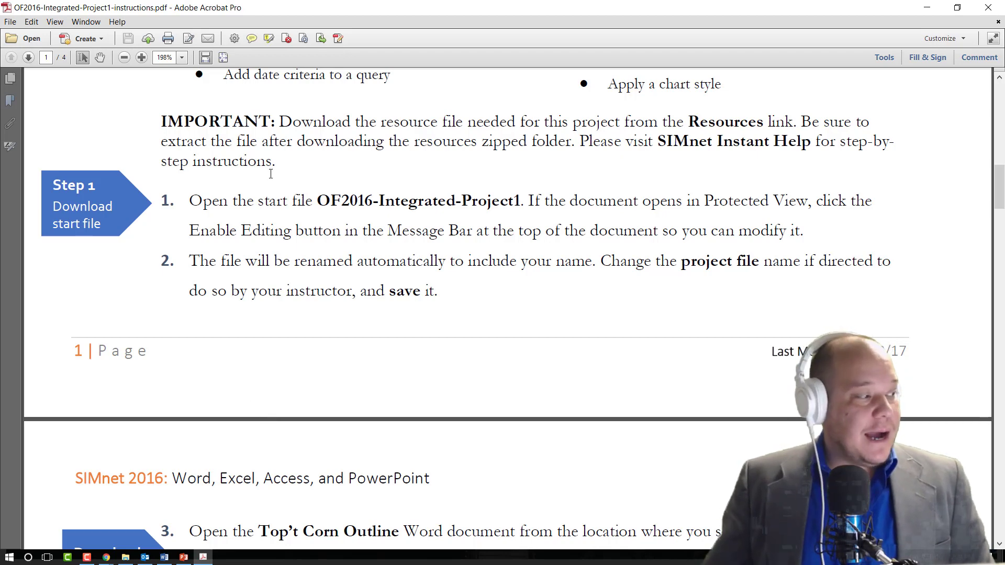
pyautogui.scroll(-3, 224, 206)
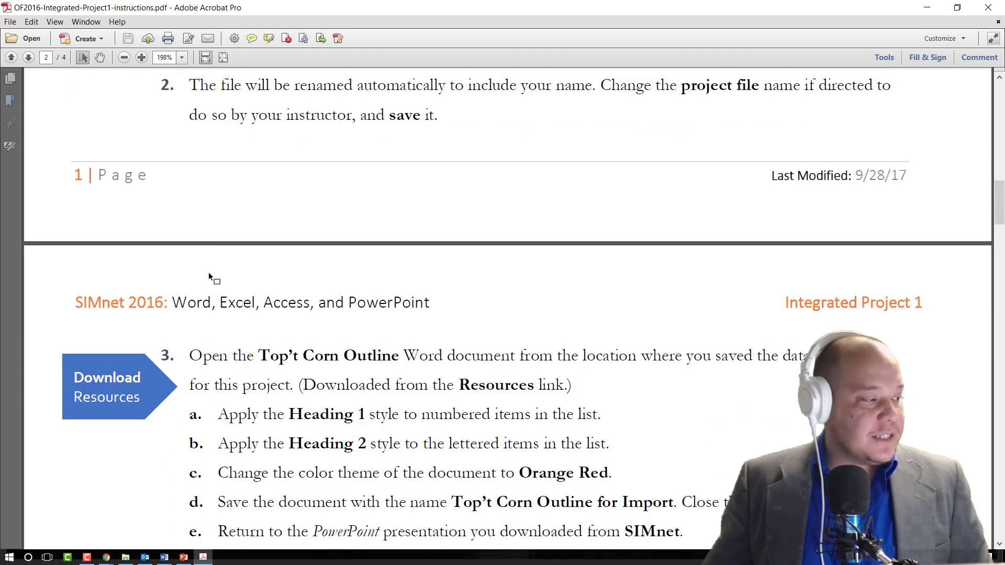
pyautogui.scroll(-5, 208, 272)
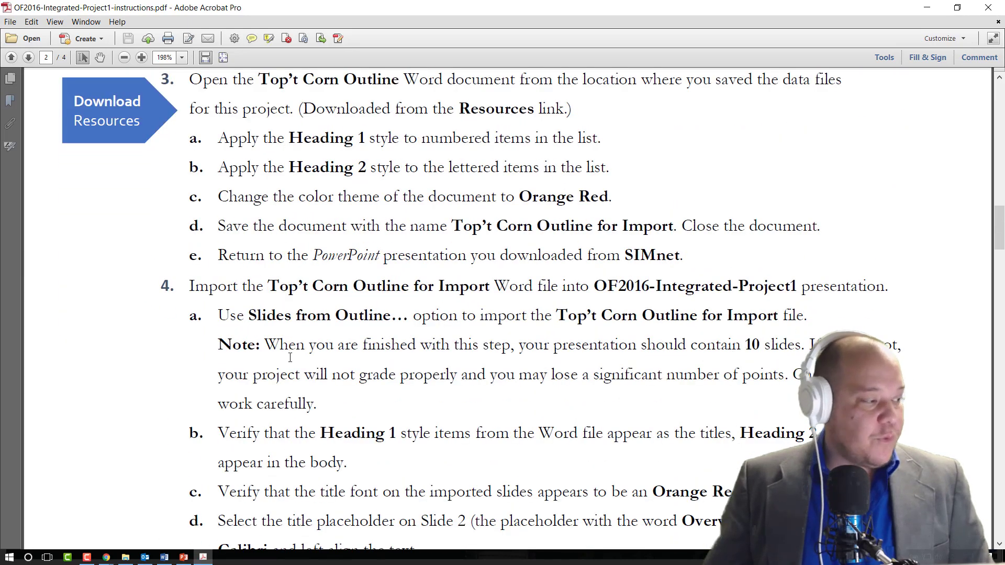
pyautogui.scroll(8, 289, 357)
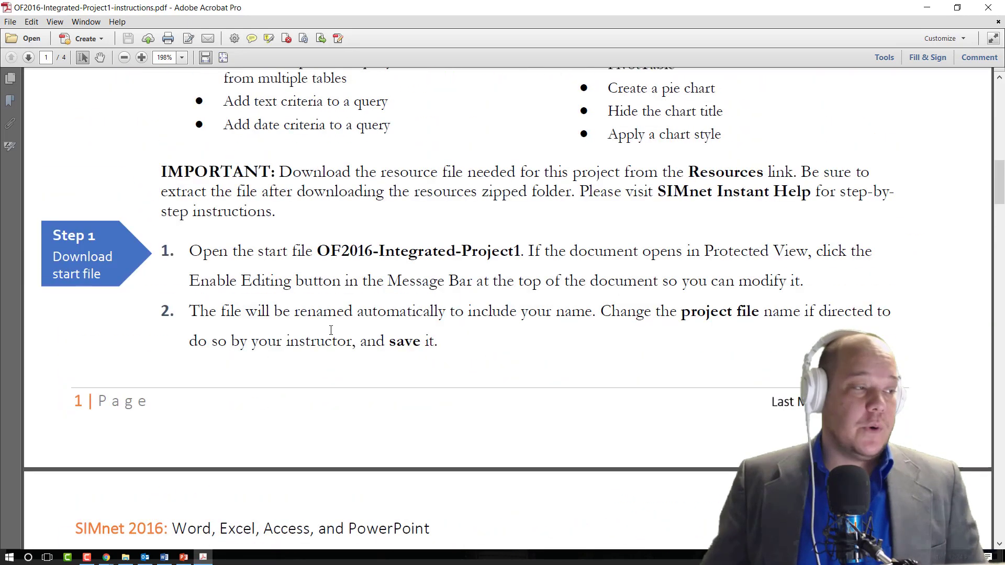
pyautogui.scroll(1, 331, 330)
pyautogui.moveTo(450, 10); pyautogui.dragTo(1004, 315)
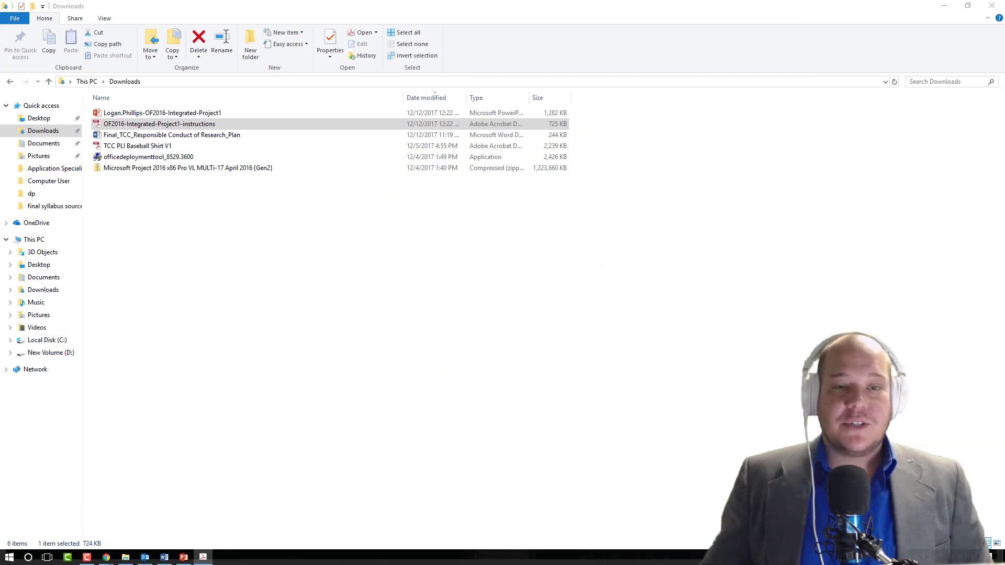
# Close the Downloads folder window and switch to the OF2016-Integrated-Project1 presentation in PowerPoint.
pyautogui.click(991, 5)
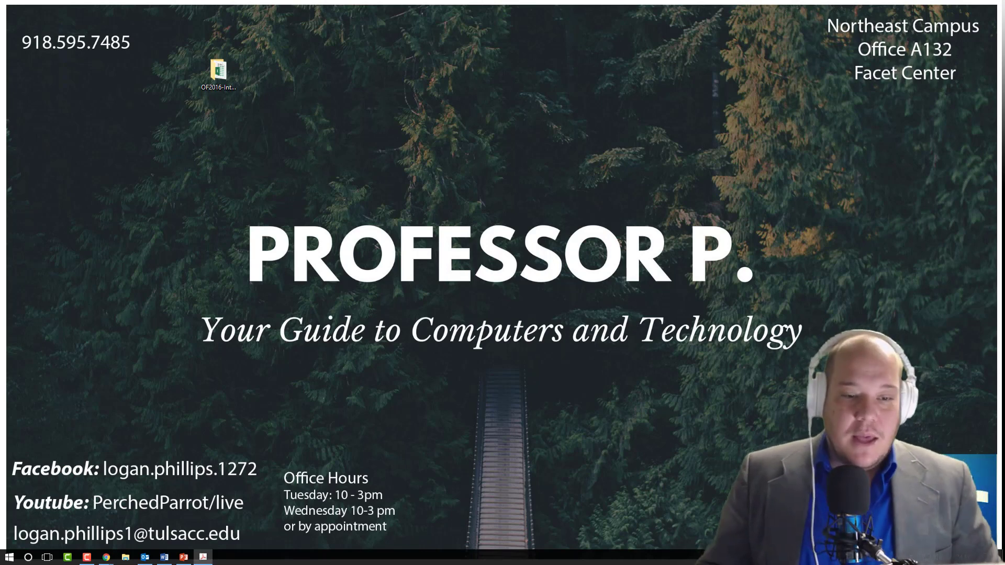
pyautogui.click(183, 556)
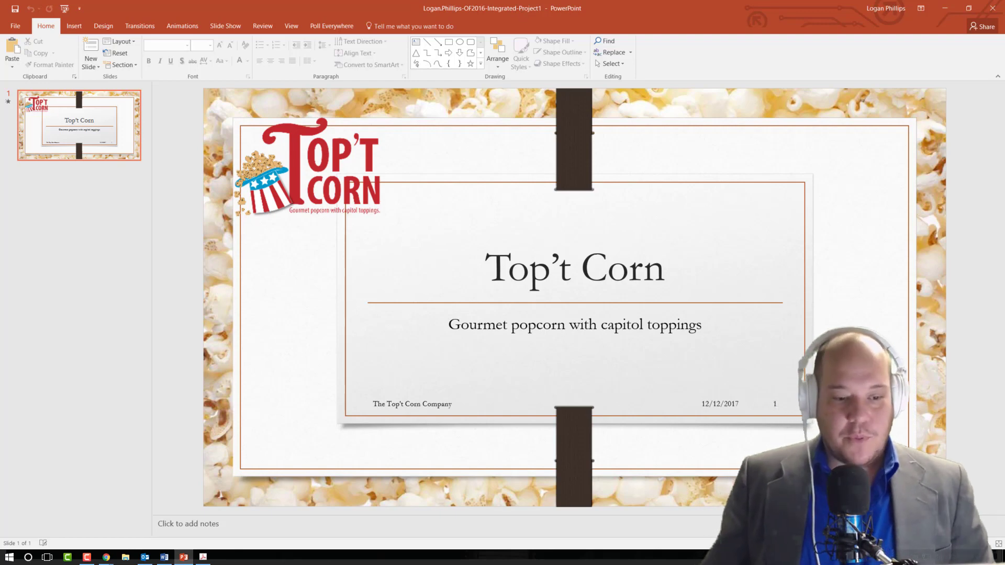
pyautogui.press('F10')
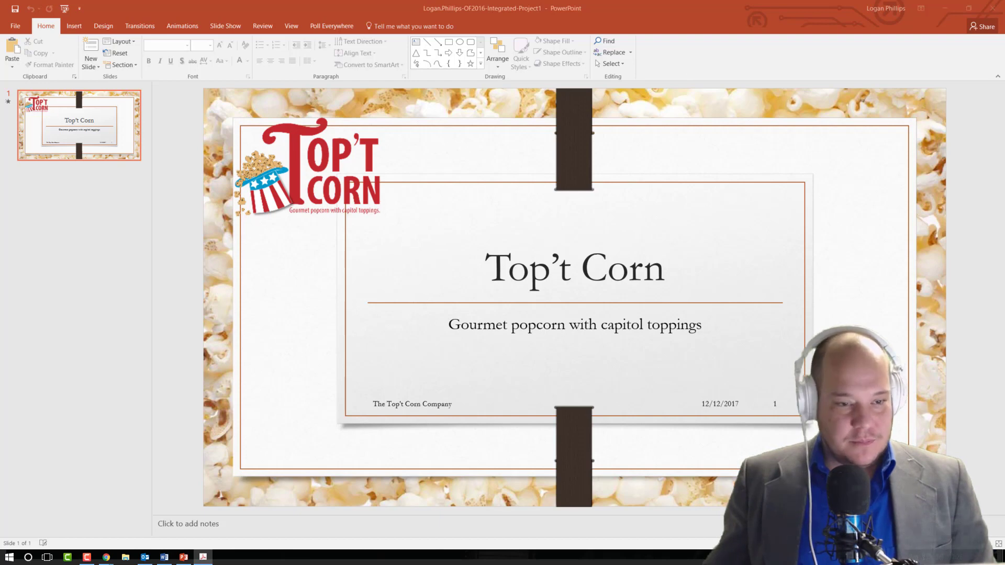
# Save a copy of the presentation to the Desktop folder under its existing name and minimize its window.
pyautogui.click(15, 27)
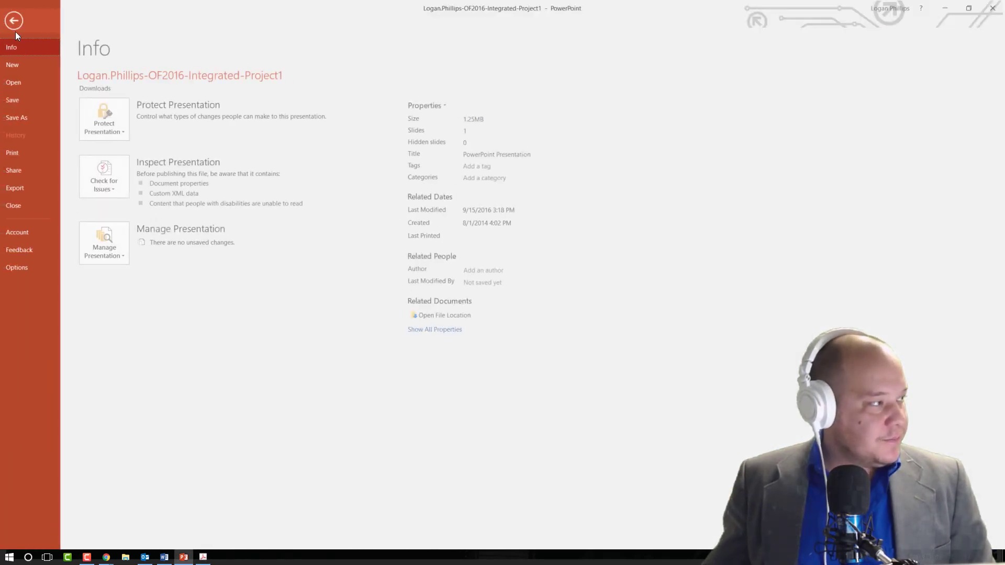
pyautogui.click(36, 114)
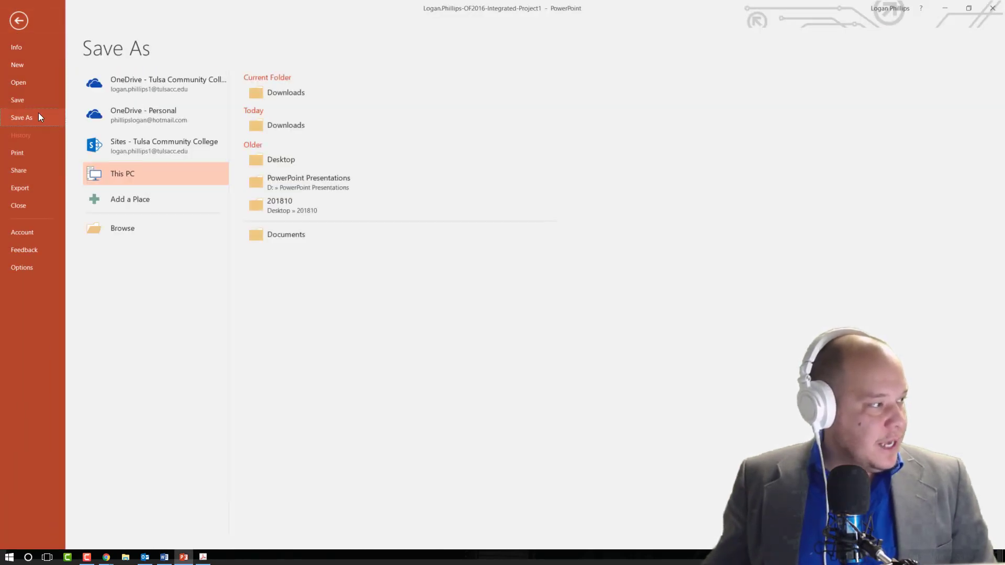
pyautogui.click(319, 165)
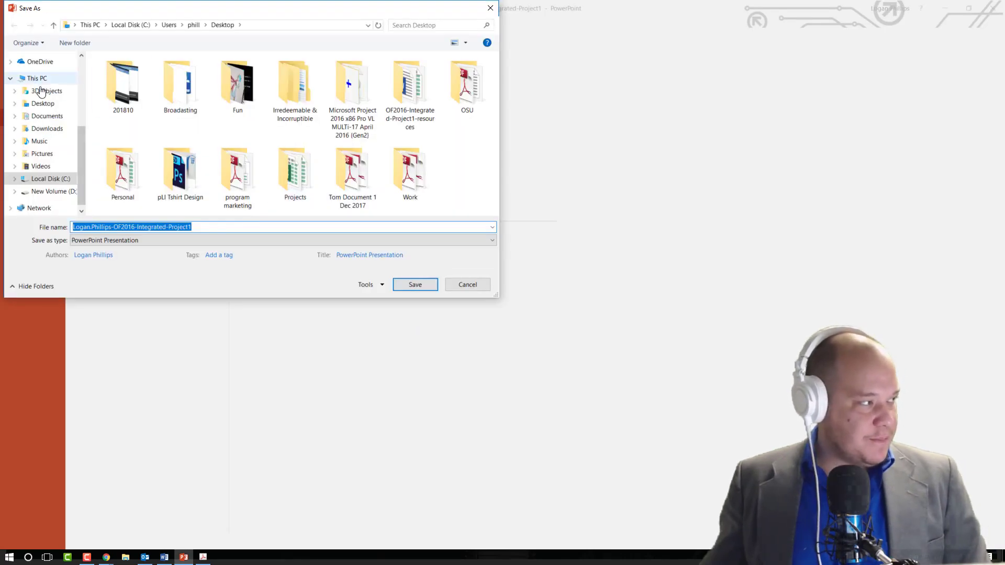
pyautogui.click(422, 289)
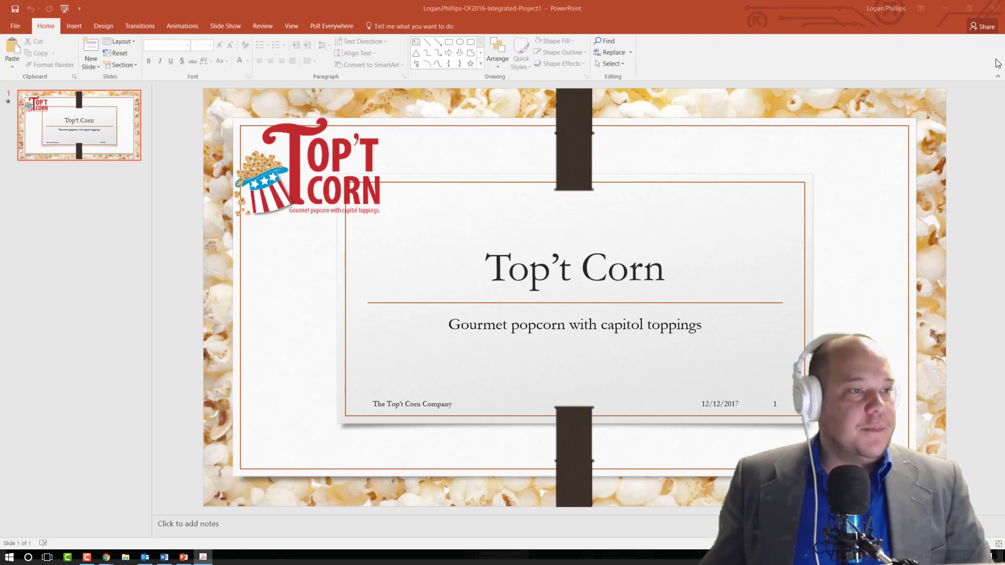
pyautogui.click(946, 11)
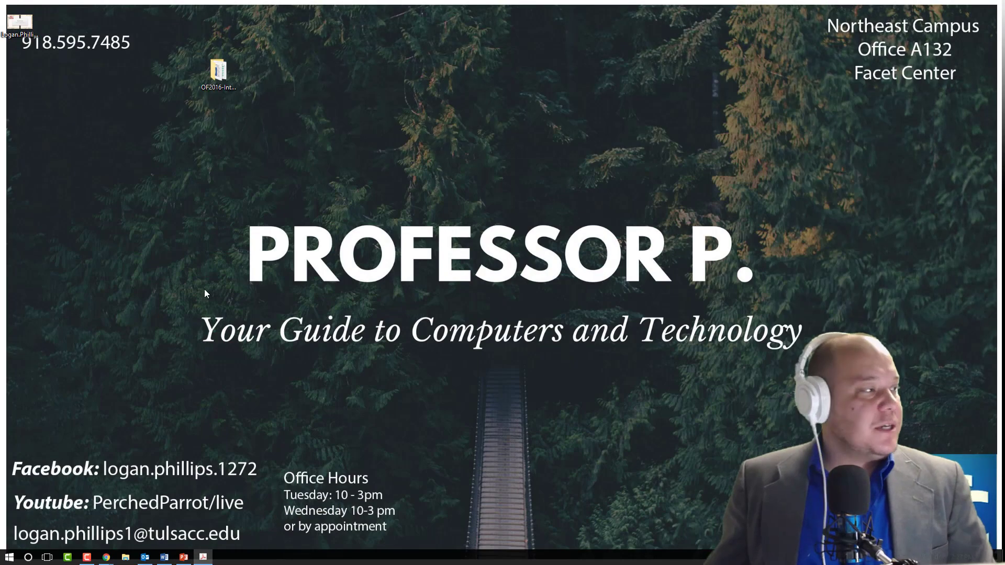
# Open the Top't Corn Outline document from the OF2016-Integrated-Project1-resources folder in Word and minimize the unrelated Document1.
pyautogui.doubleClick(211, 73)
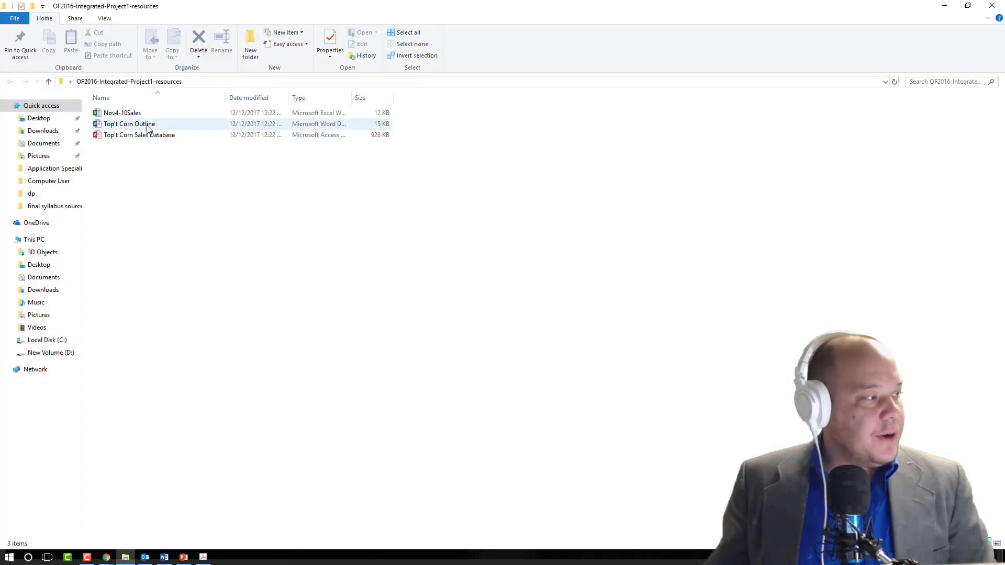
pyautogui.doubleClick(146, 124)
pyautogui.hotkey('alt', 'Tab')
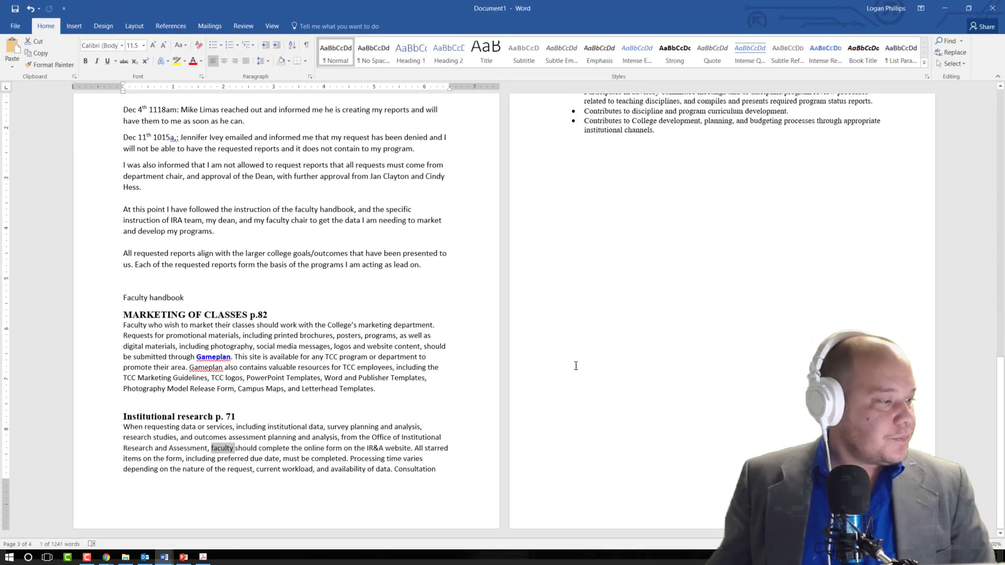
pyautogui.click(576, 365)
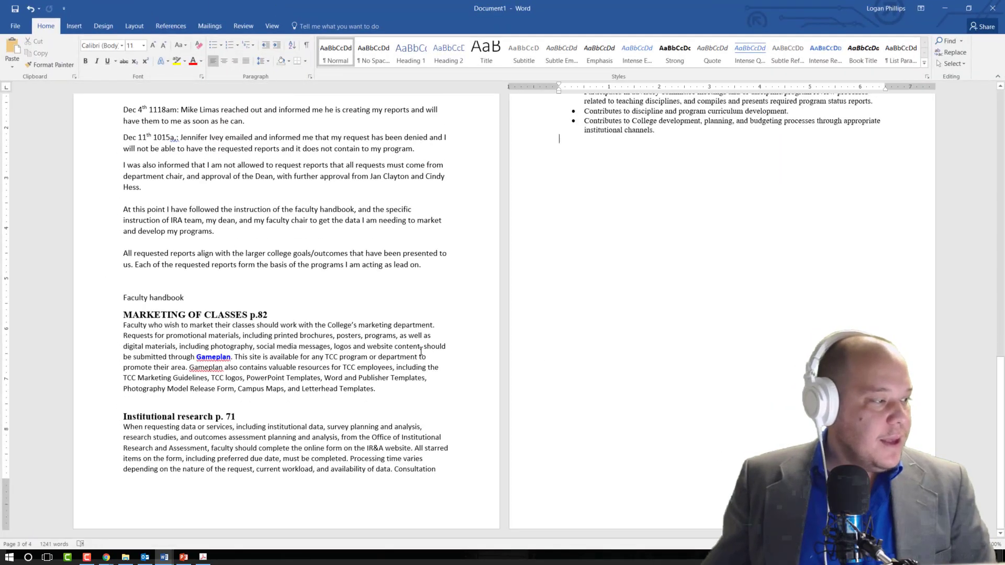
pyautogui.scroll(7, 575, 365)
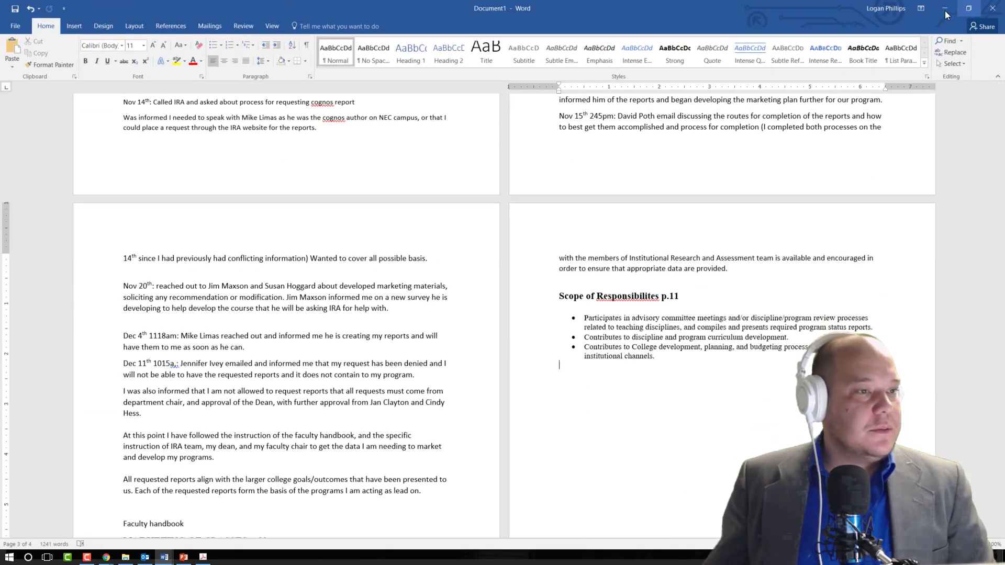
pyautogui.click(944, 8)
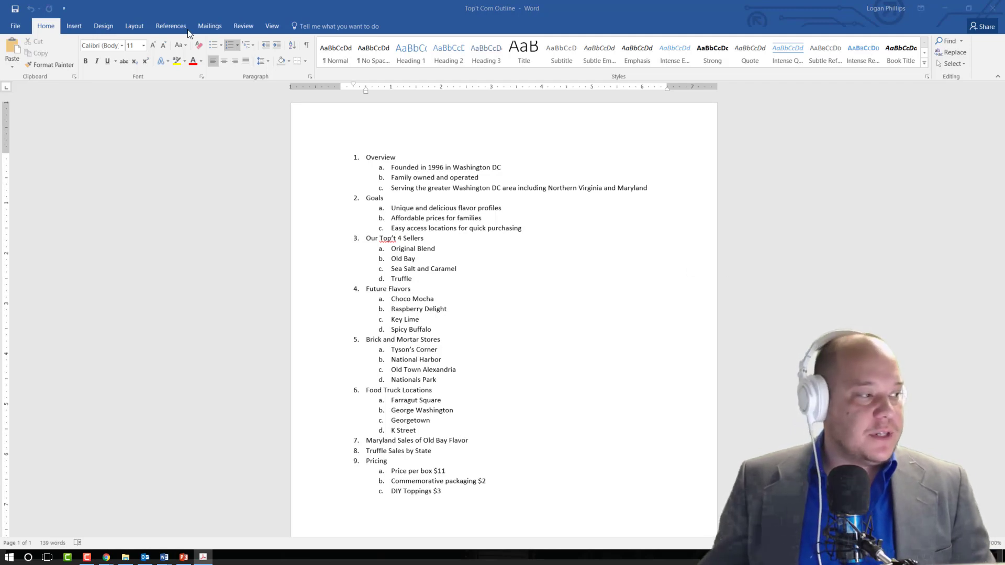
# Apply the Heading 1 style to the numbered item Overview.
pyautogui.click(403, 224)
pyautogui.click(334, 155)
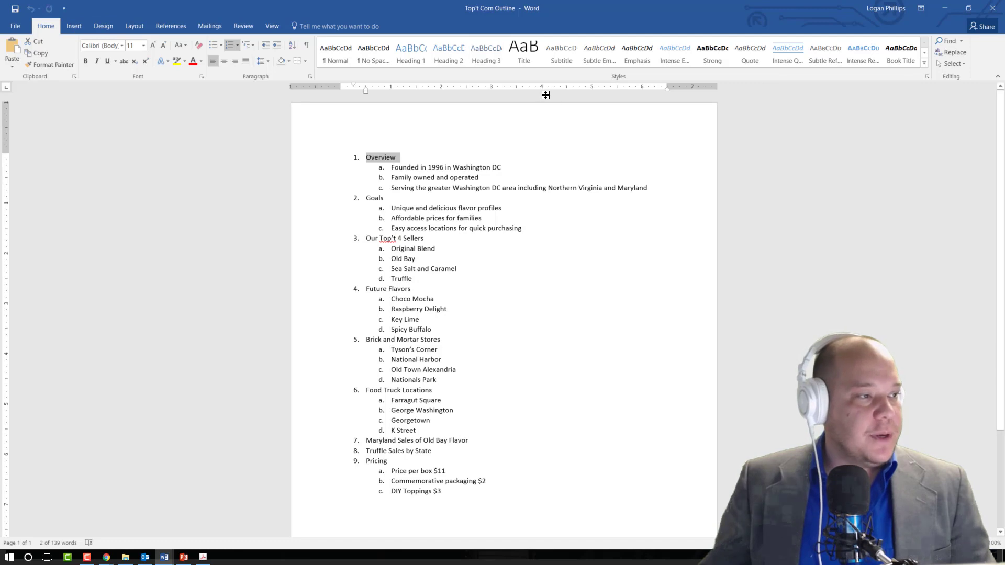
pyautogui.click(404, 62)
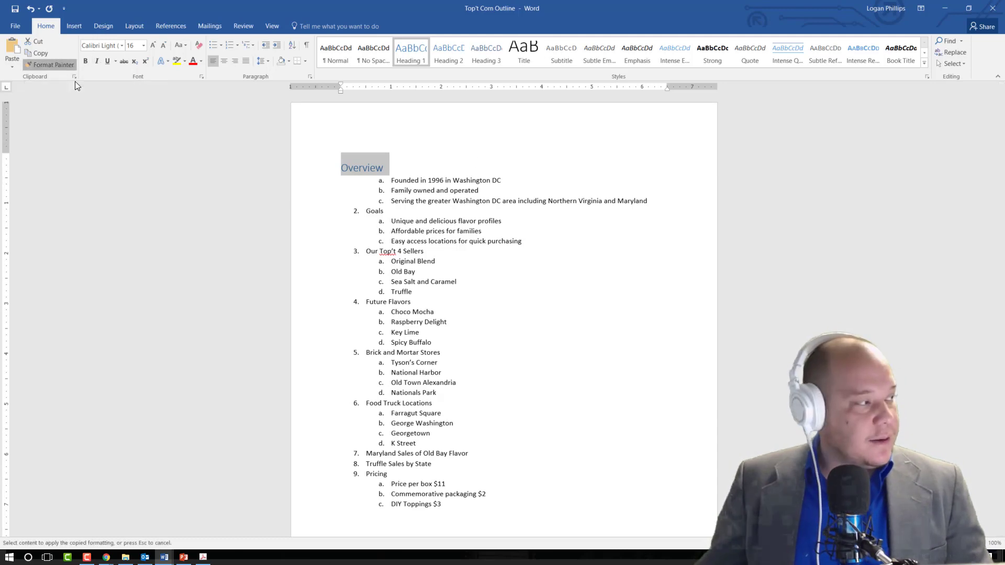
# Copy Overview's Heading 1 formatting to the numbered items Goals and Our Top't 4 Sellers with the Format Painter.
pyautogui.doubleClick(388, 211)
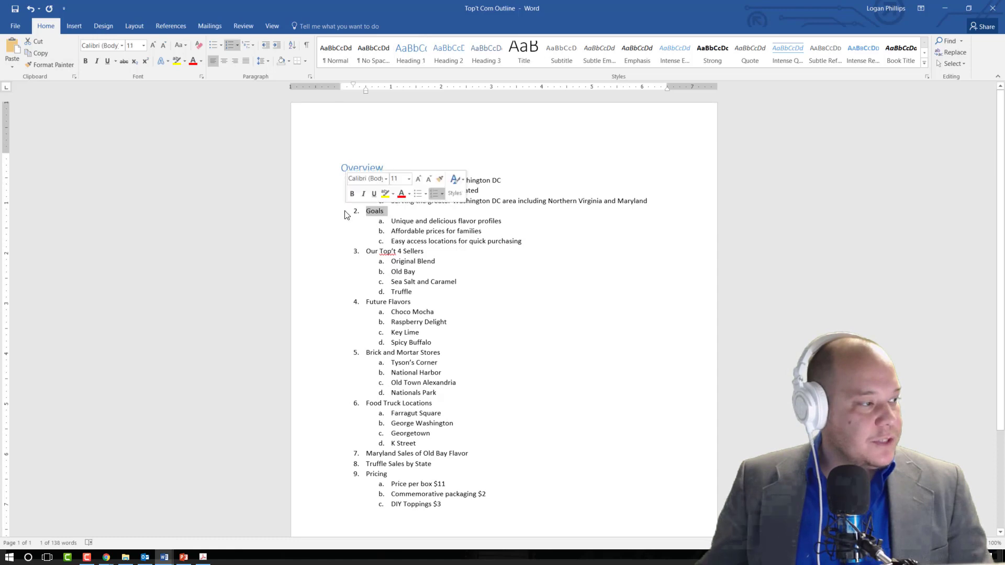
pyautogui.tripleClick(366, 167)
pyautogui.click(49, 64)
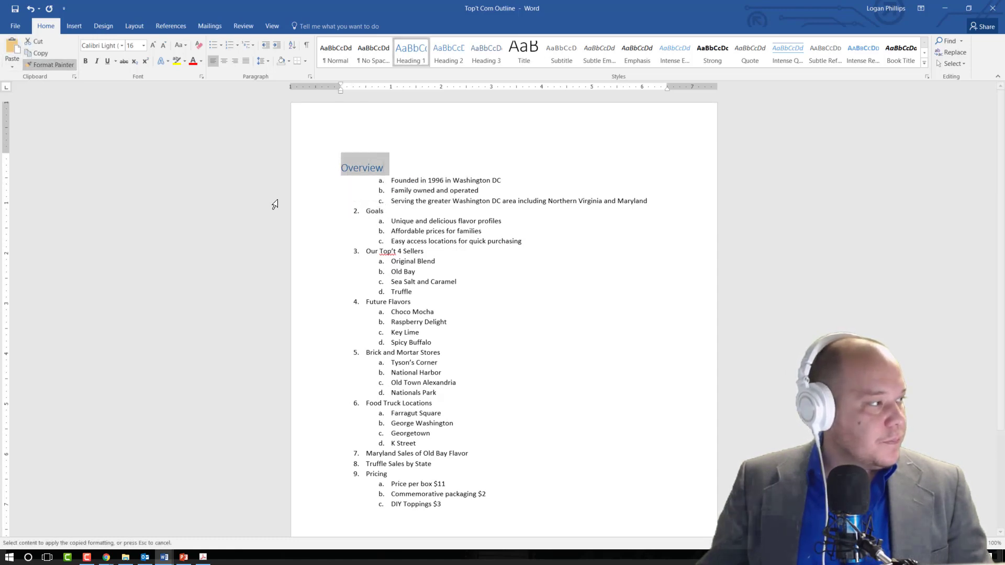
pyautogui.click(381, 211)
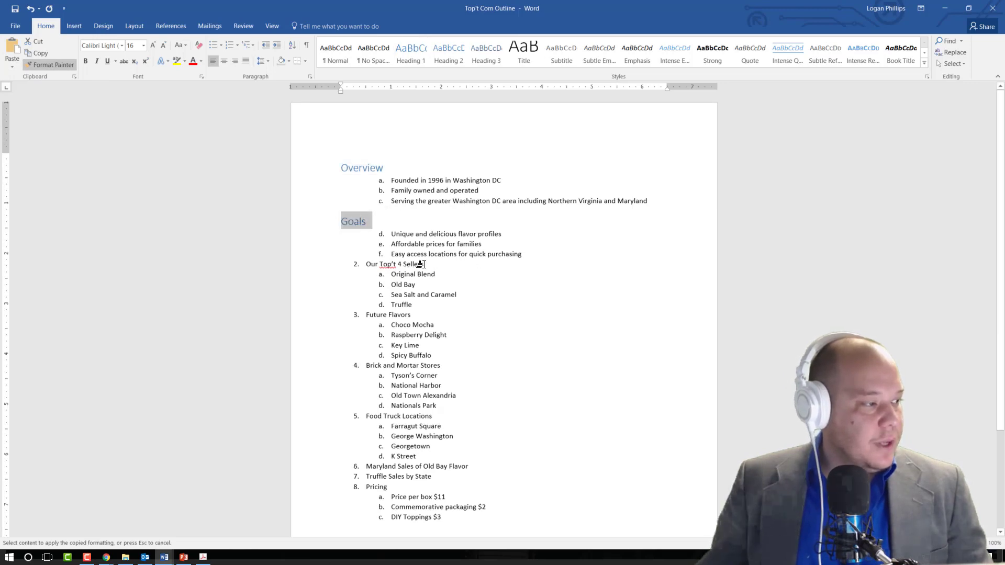
pyautogui.moveTo(424, 264); pyautogui.dragTo(347, 261)
# Paint the Heading 1 formatting onto Future Flavors, Brick and Mortar Stores and Food Truck Locations.
pyautogui.scroll(-3, 421, 276)
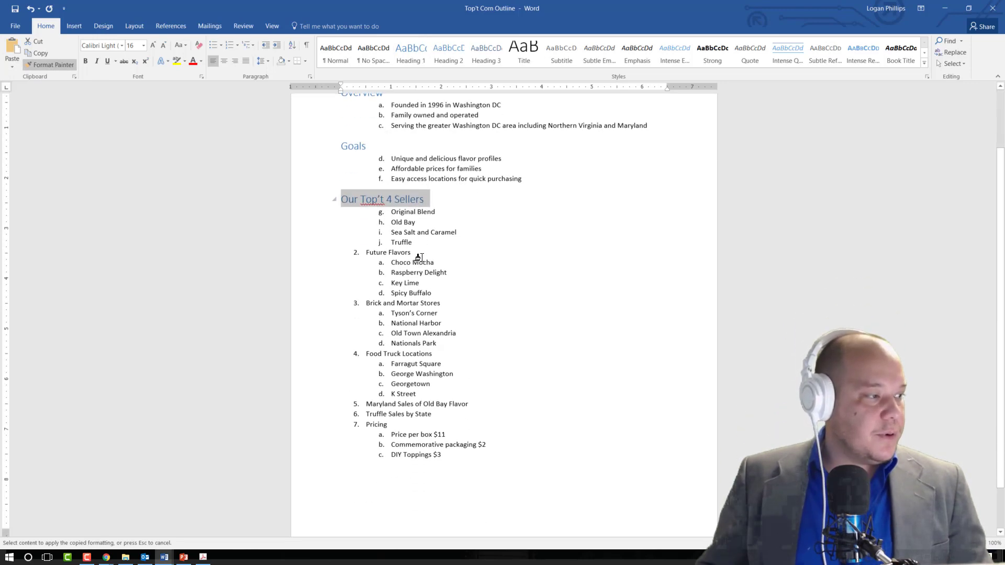
pyautogui.moveTo(416, 254); pyautogui.dragTo(340, 254)
pyautogui.moveTo(446, 317); pyautogui.dragTo(341, 316)
pyautogui.scroll(-2, 432, 322)
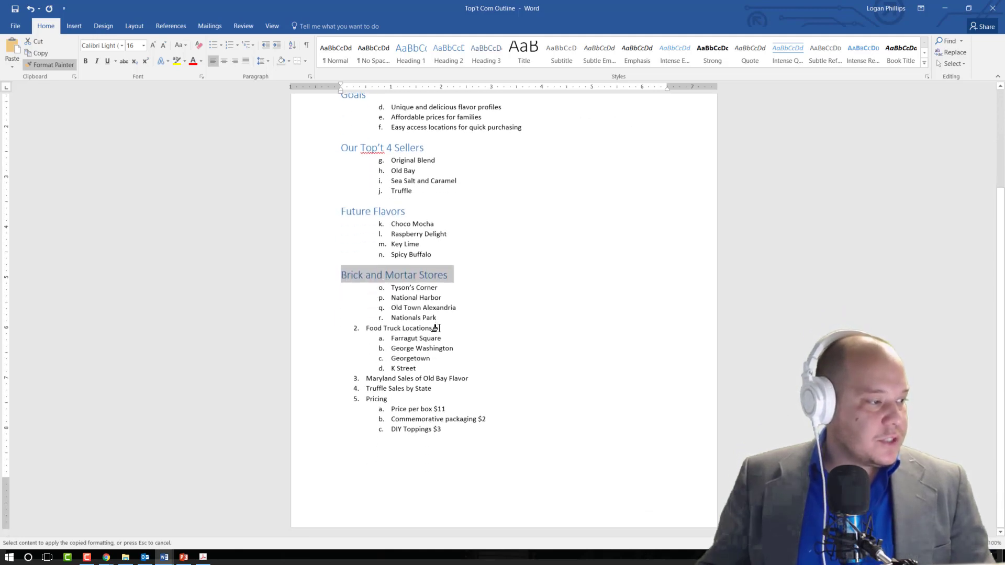
pyautogui.moveTo(436, 328); pyautogui.dragTo(340, 327)
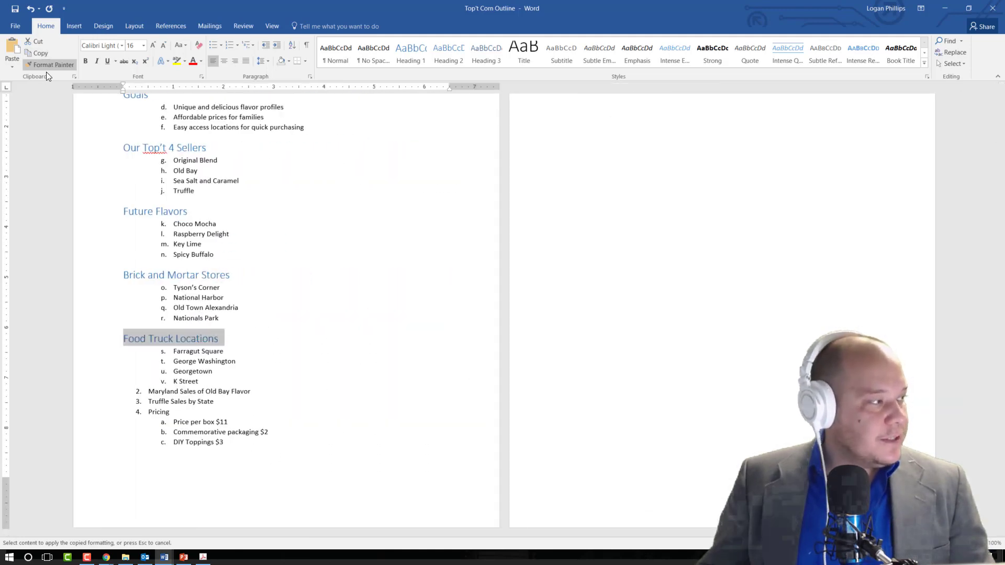
# Paint the Heading 1 formatting onto Maryland Sales of Old Bay Flavor, Truffle Sales by State and Pricing, and turn off the Format Painter.
pyautogui.moveTo(251, 391); pyautogui.dragTo(128, 391)
pyautogui.moveTo(223, 413)
pyautogui.mouseDown()
pyautogui.moveTo(128, 413)
pyautogui.moveTo(125, 439)
pyautogui.mouseUp()
pyautogui.scroll(3, 471, 300)
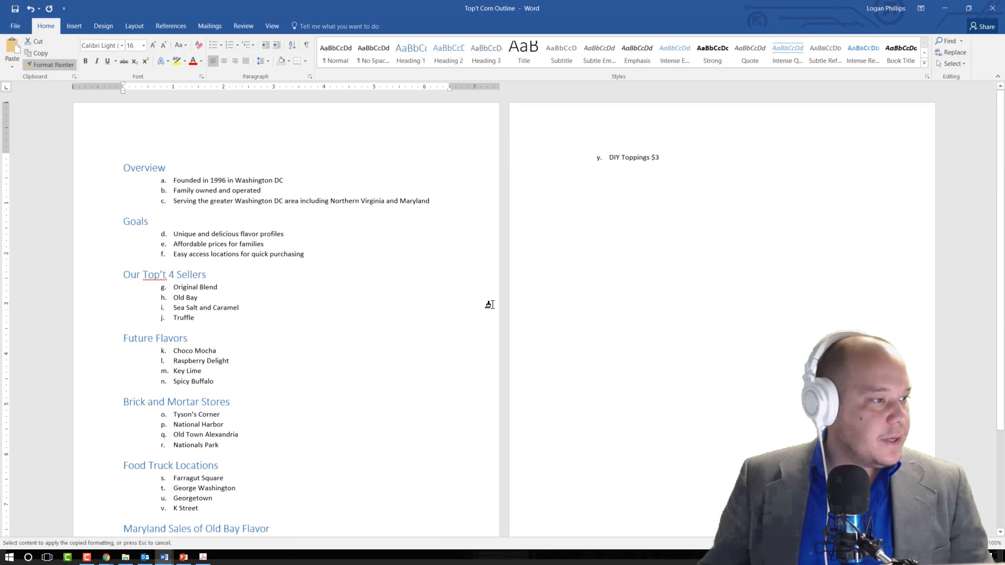
pyautogui.scroll(-4, 489, 304)
pyautogui.scroll(4, 513, 284)
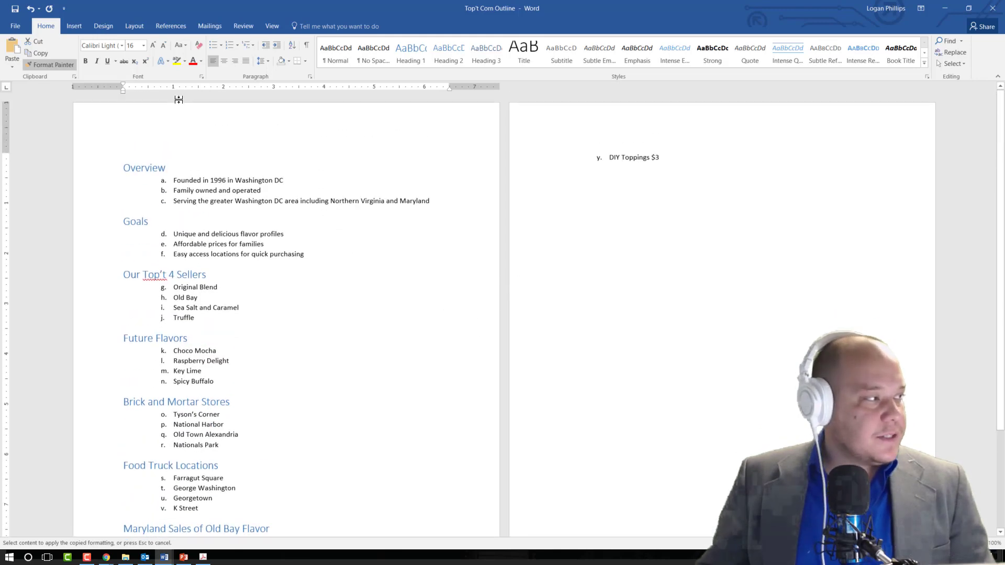
pyautogui.click(43, 61)
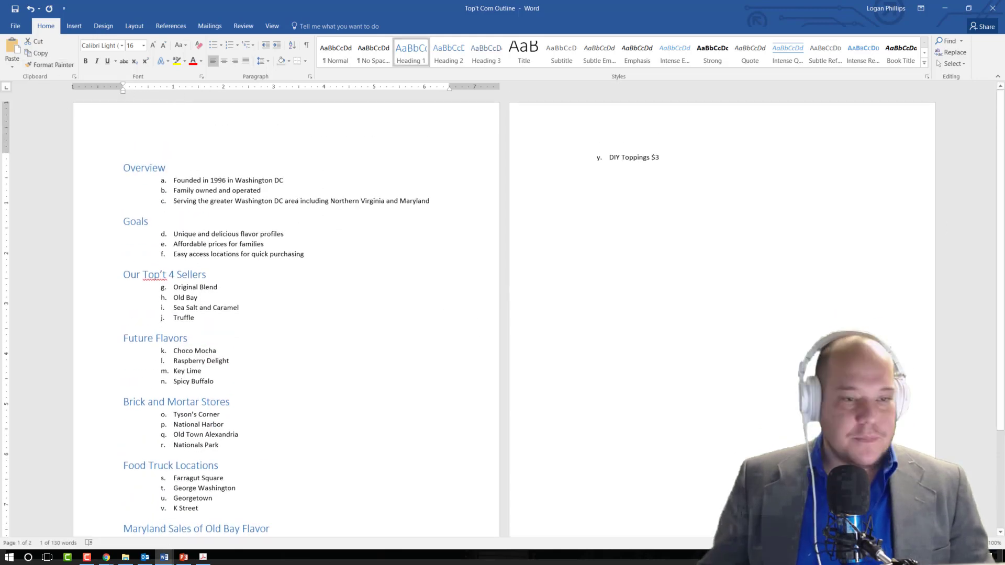
# Apply the Heading 2 style to the lettered item "Founded in 1996 in Washington DC" under Overview.
pyautogui.hotkey('alt', 'Tab')
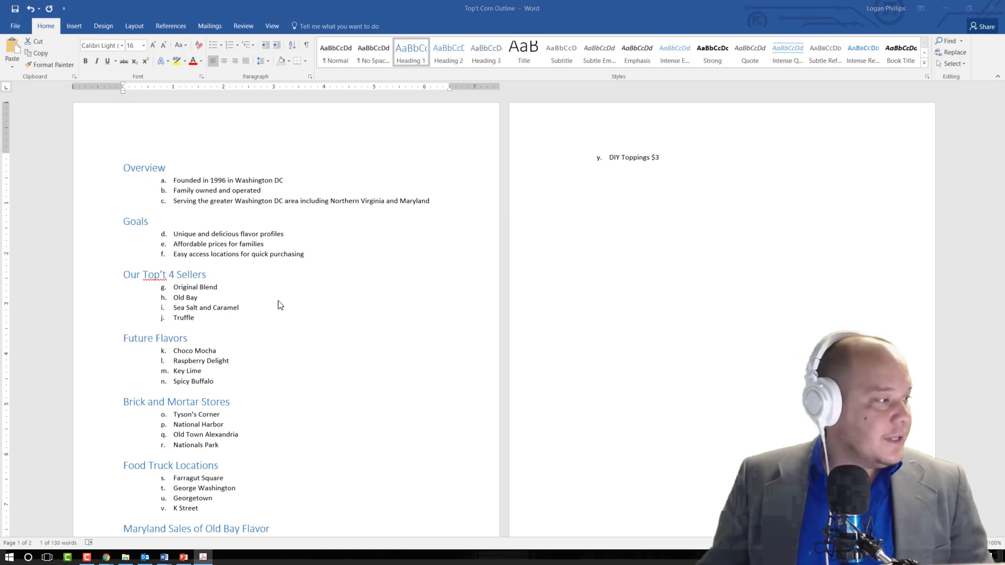
pyautogui.click(285, 181)
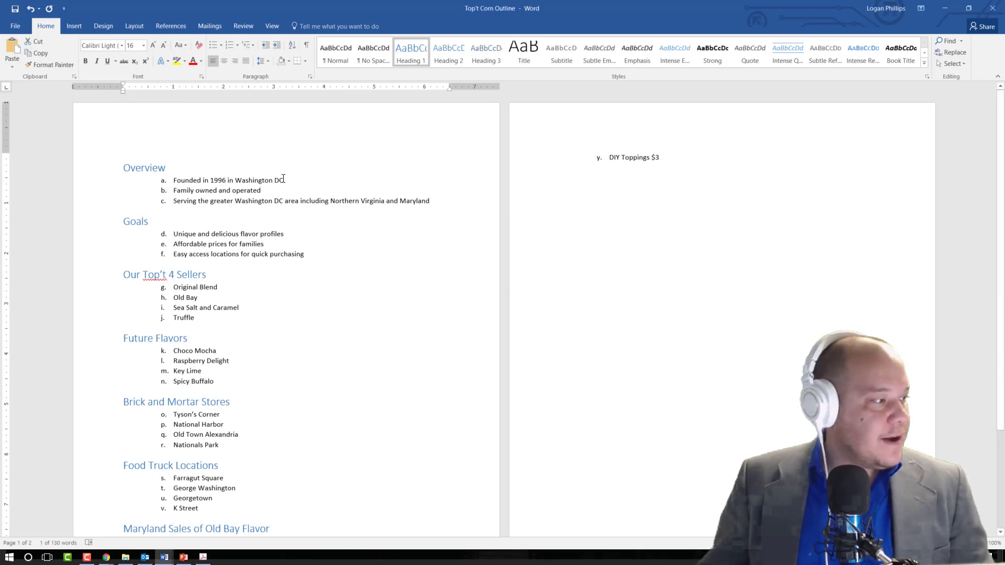
pyautogui.moveTo(283, 180); pyautogui.dragTo(186, 180)
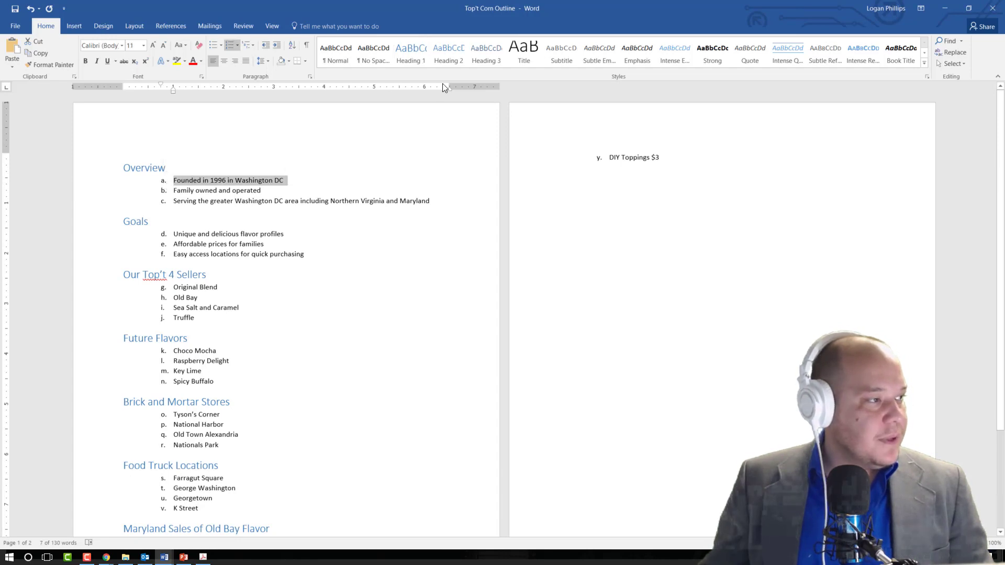
pyautogui.click(448, 52)
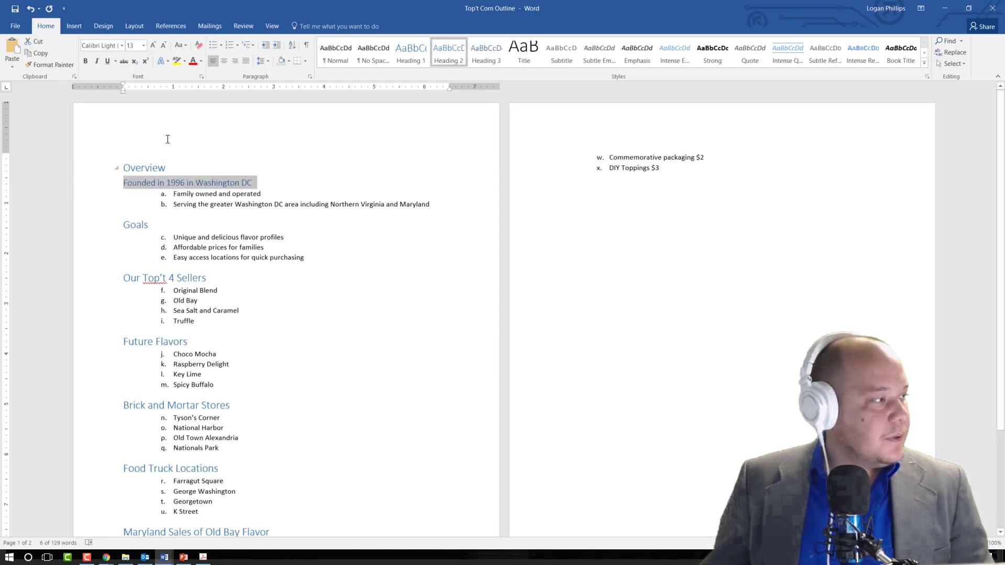
# Copy the Heading 2 formatting to the remaining items under Overview and to all three items under Goals with the Format Painter.
pyautogui.click(52, 65)
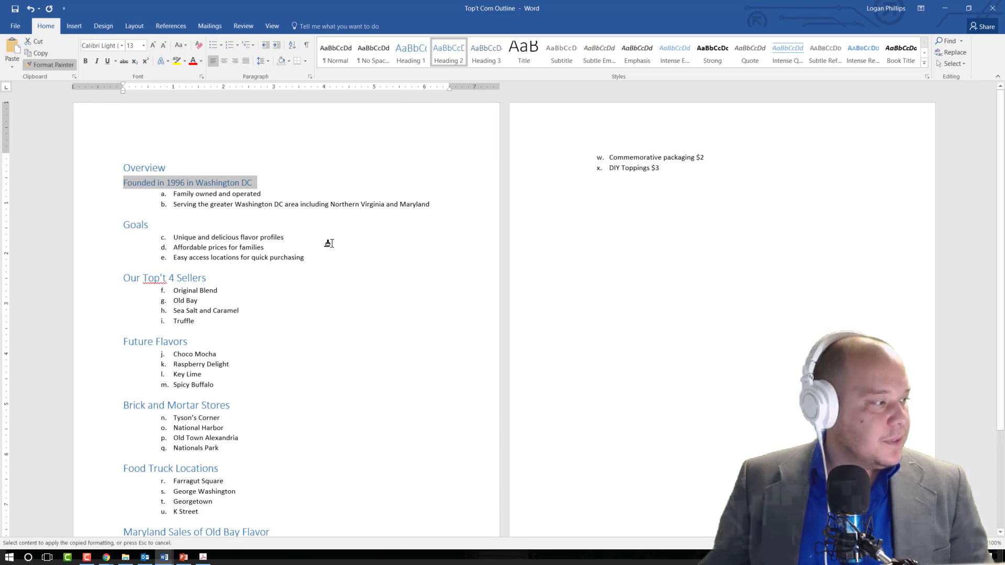
pyautogui.moveTo(263, 194); pyautogui.dragTo(170, 198)
pyautogui.moveTo(438, 207); pyautogui.dragTo(174, 206)
pyautogui.moveTo(285, 242); pyautogui.dragTo(174, 242)
pyautogui.moveTo(252, 255); pyautogui.dragTo(151, 256)
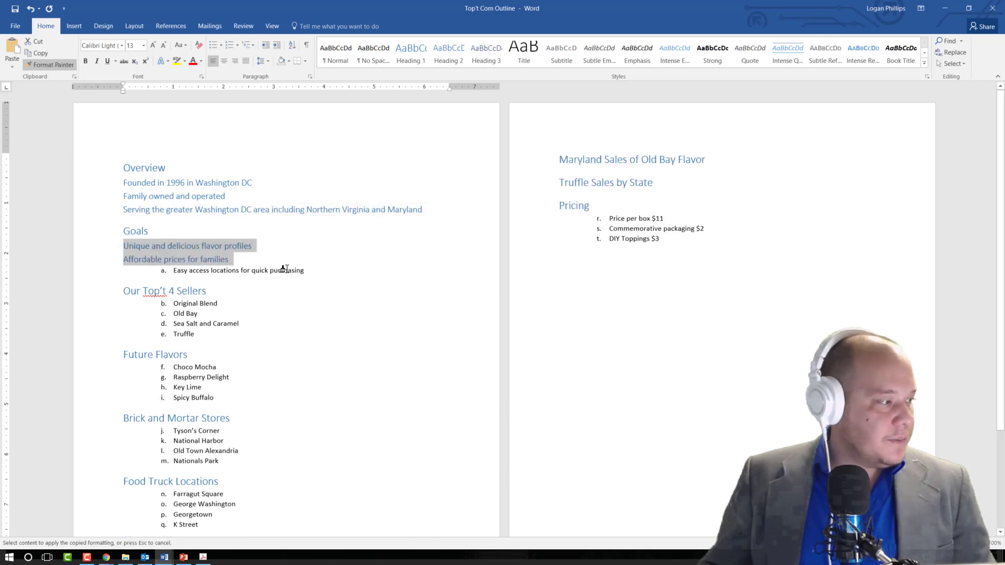
pyautogui.moveTo(300, 271)
pyautogui.mouseDown()
pyautogui.moveTo(205, 277)
pyautogui.moveTo(178, 258)
pyautogui.mouseUp()
# Paint the Heading 2 formatting onto the items under Our Top't 4 Sellers and Future Flavors.
pyautogui.scroll(-2, 206, 266)
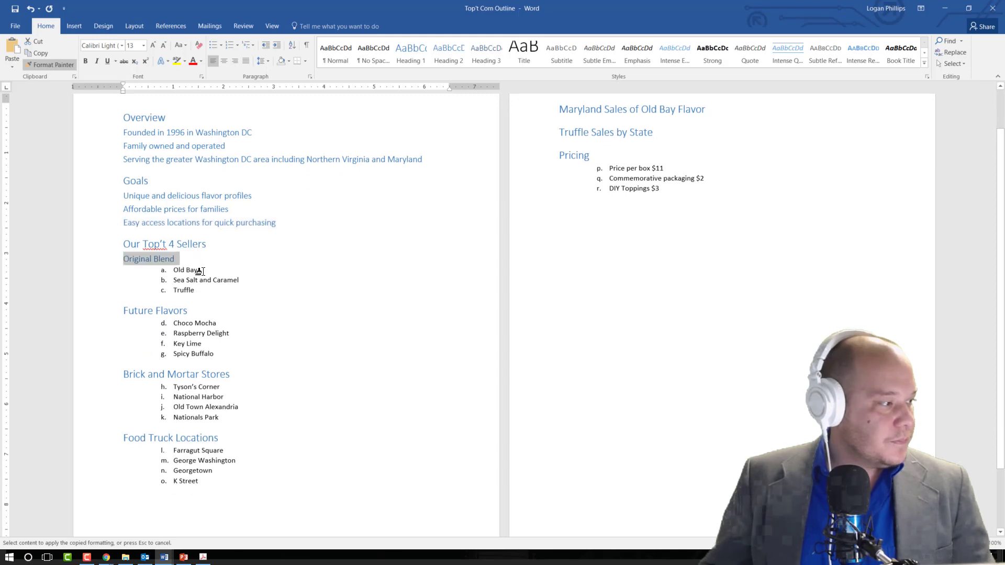
pyautogui.moveTo(242, 283)
pyautogui.mouseDown()
pyautogui.moveTo(175, 286)
pyautogui.moveTo(173, 297)
pyautogui.moveTo(157, 298)
pyautogui.moveTo(147, 283)
pyautogui.moveTo(155, 286)
pyautogui.mouseUp()
pyautogui.scroll(-2, 180, 303)
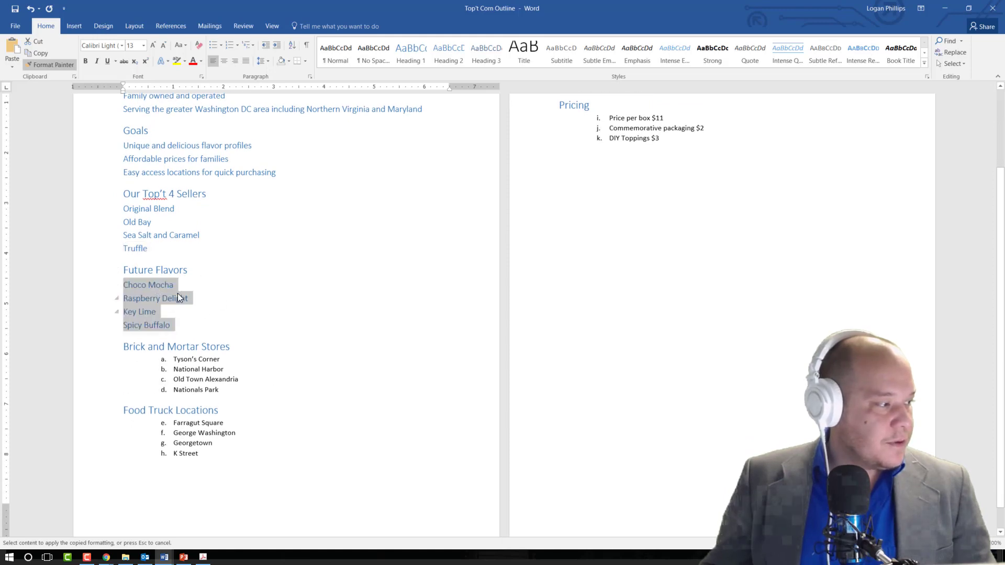
# Paint the Heading 2 formatting onto the items under Brick and Mortar Stores, Food Truck Locations and Pricing, and turn off the Format Painter.
pyautogui.moveTo(225, 390); pyautogui.dragTo(152, 362)
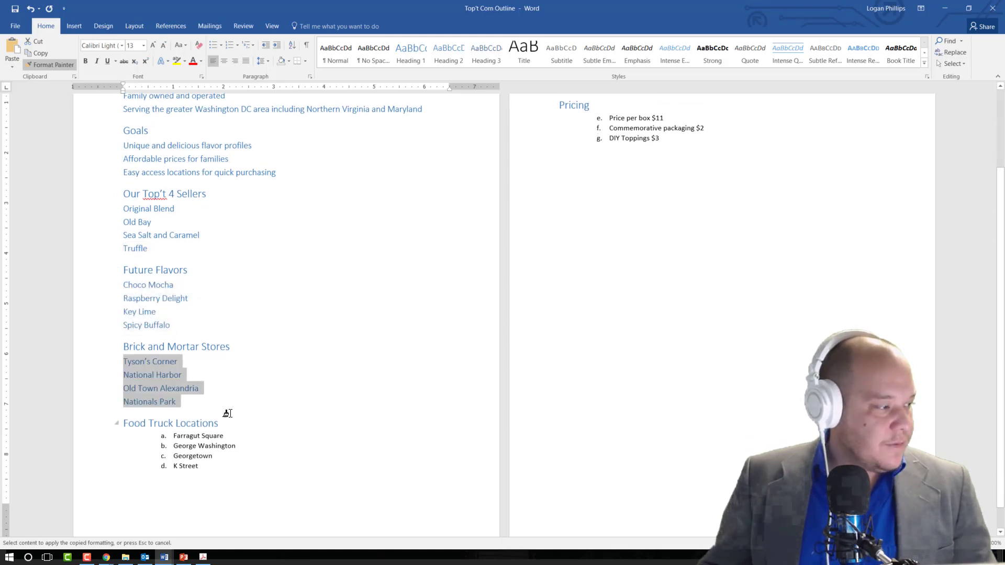
pyautogui.moveTo(202, 467); pyautogui.dragTo(149, 436)
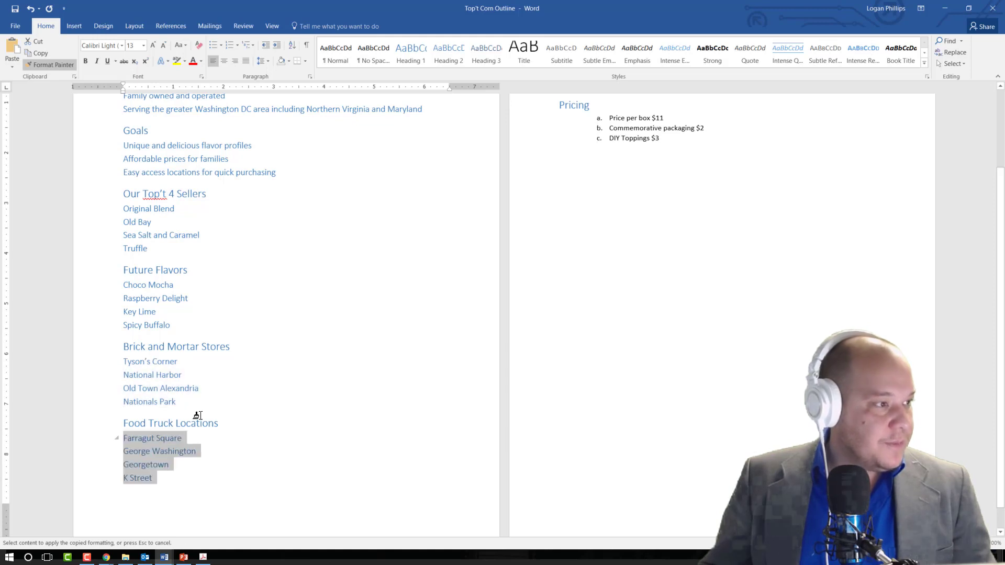
pyautogui.scroll(3, 658, 209)
pyautogui.moveTo(664, 240); pyautogui.dragTo(602, 221)
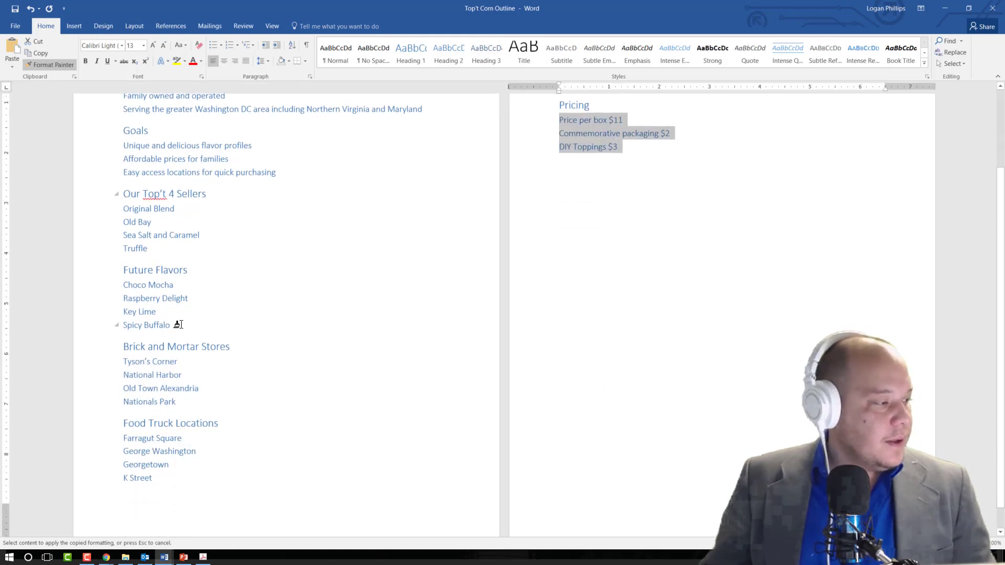
pyautogui.click(50, 64)
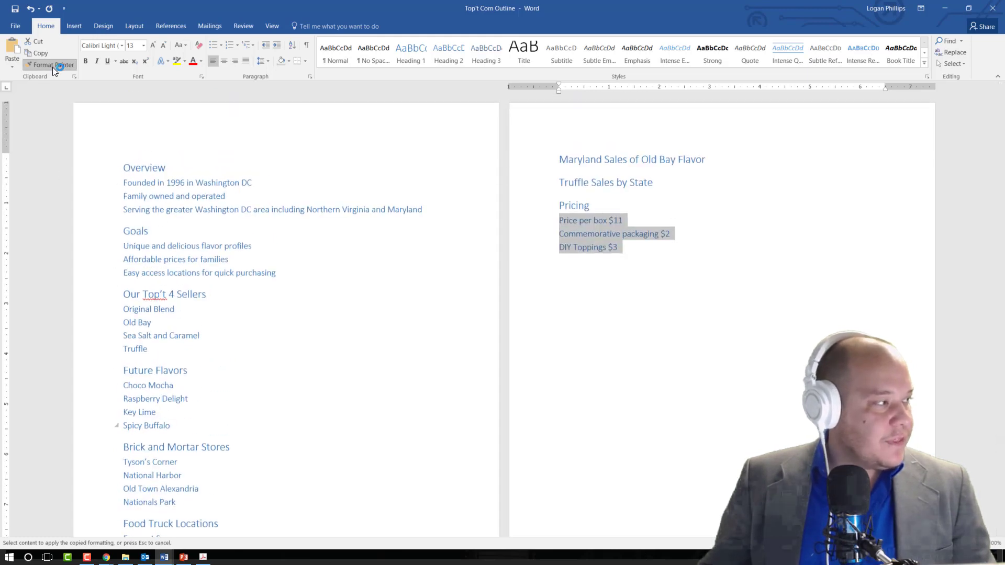
# Check the heading styles of Overview and its sub-items and review the rest of the outline.
pyautogui.click(150, 168)
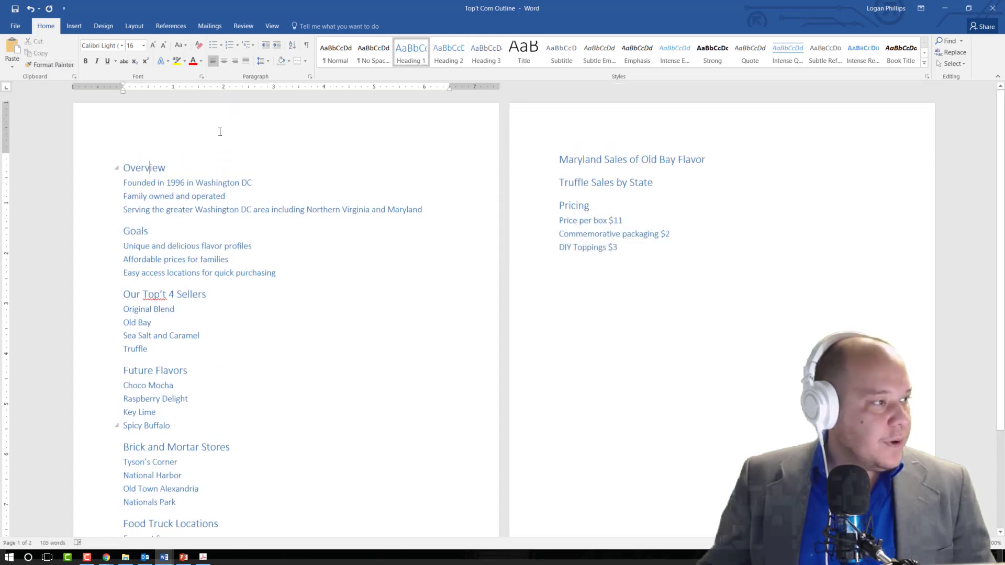
pyautogui.click(188, 196)
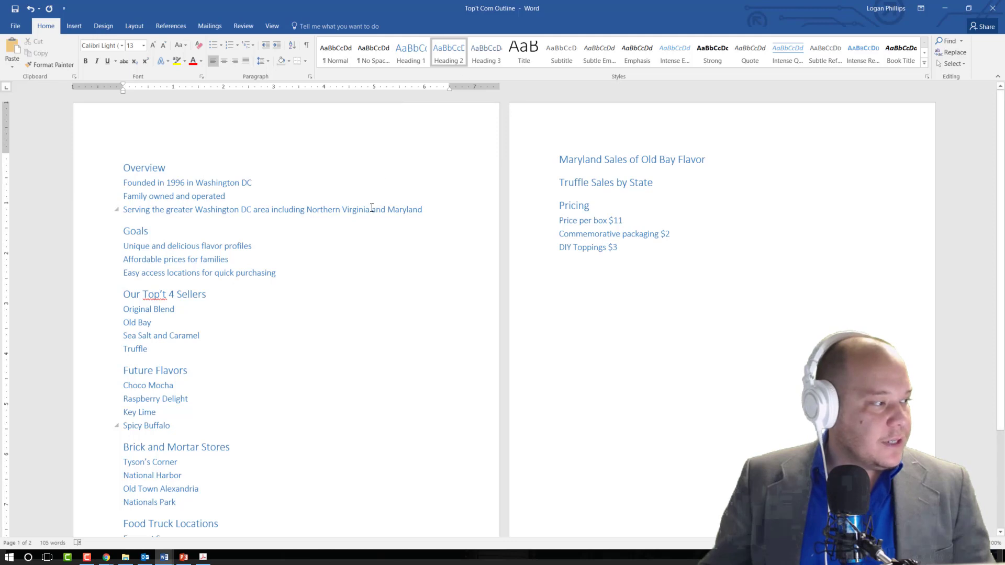
pyautogui.scroll(-4, 171, 301)
pyautogui.scroll(3, 337, 322)
pyautogui.scroll(1, 337, 323)
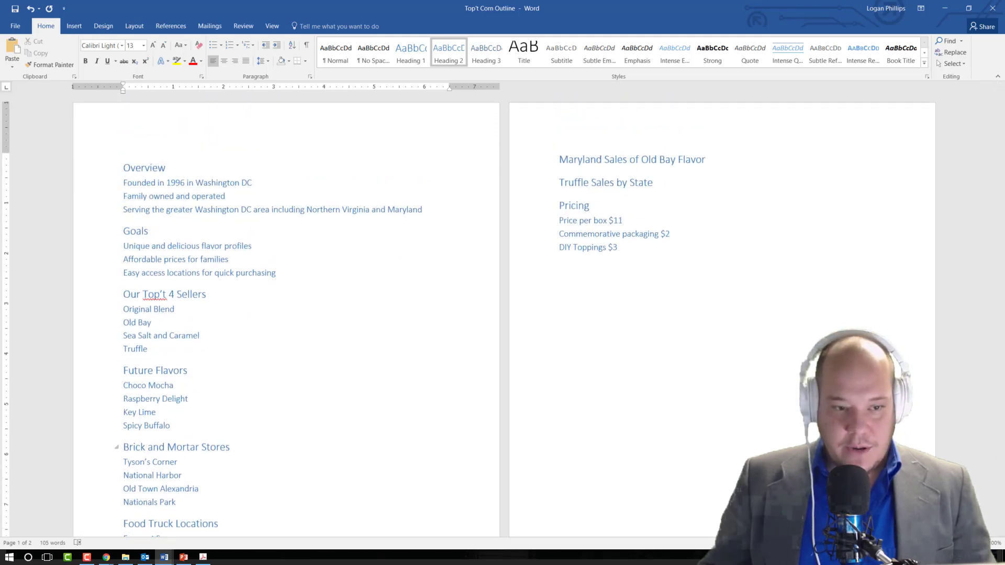
# Change the outline document's theme colors to Orange Red.
pyautogui.hotkey('alt', 'Tab')
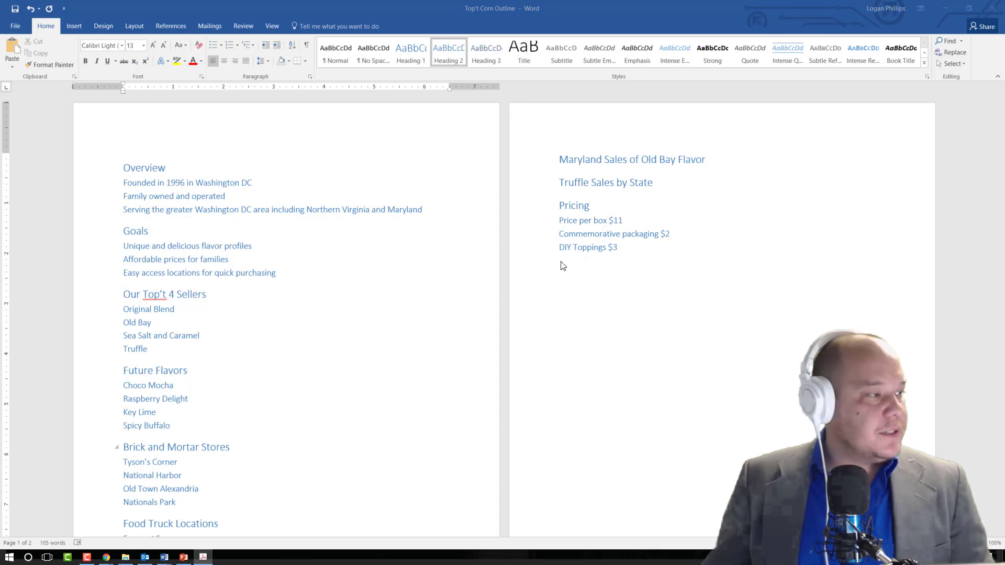
pyautogui.hotkey('alt', 'Tab')
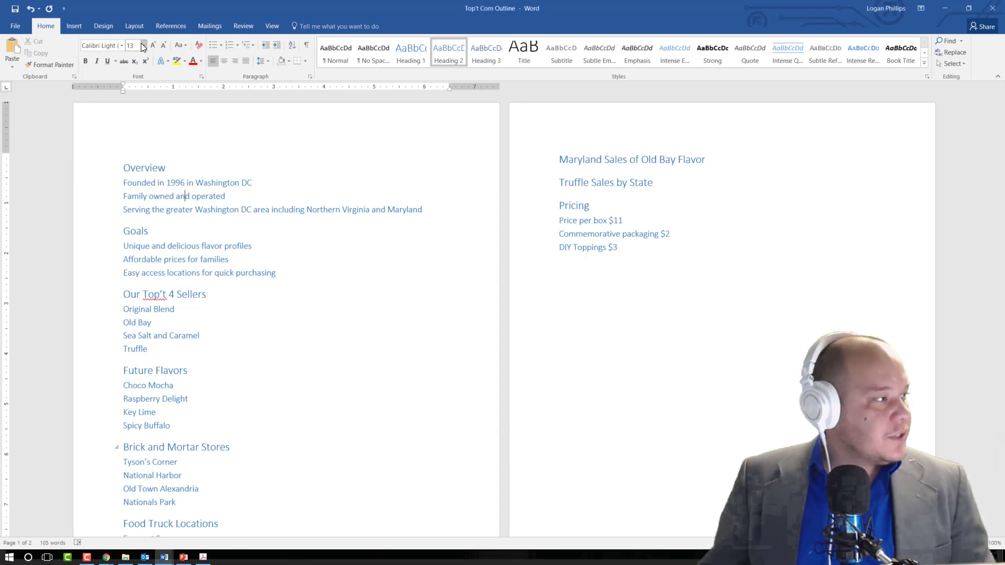
pyautogui.click(103, 26)
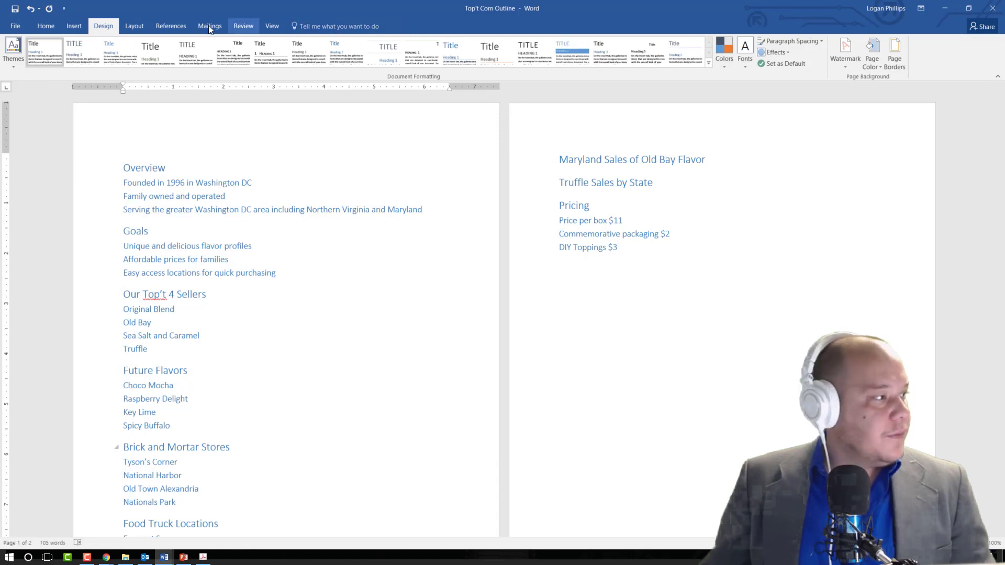
pyautogui.click(727, 68)
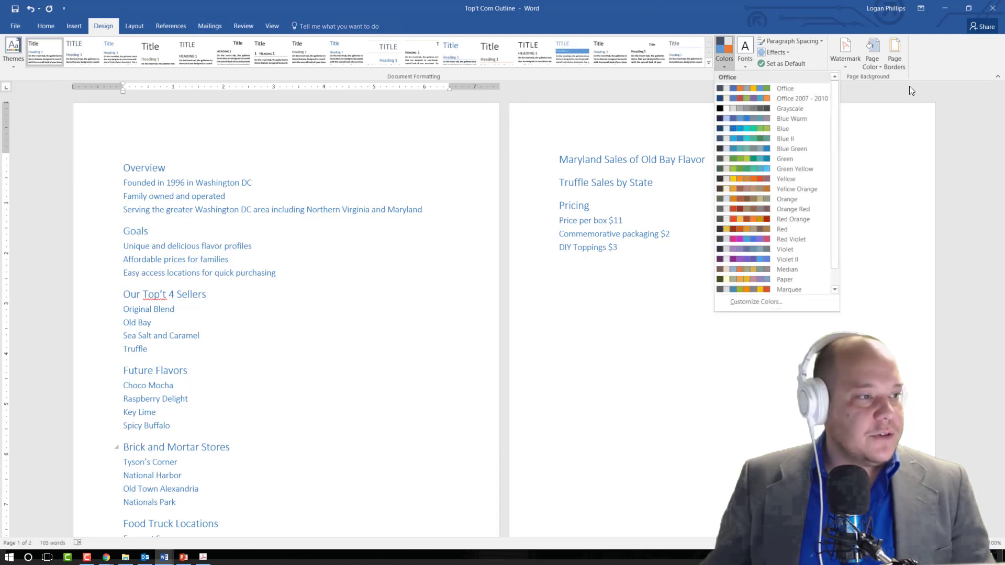
pyautogui.click(802, 207)
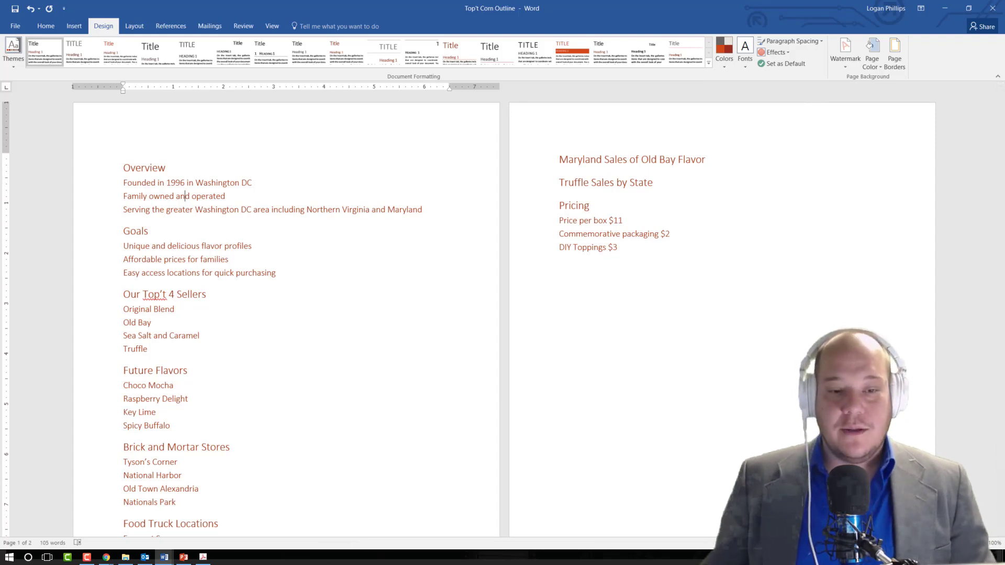
# Save the outline to the Desktop as a new Word document named Top't Corn Outline for Import.
pyautogui.hotkey('alt', 'Tab')
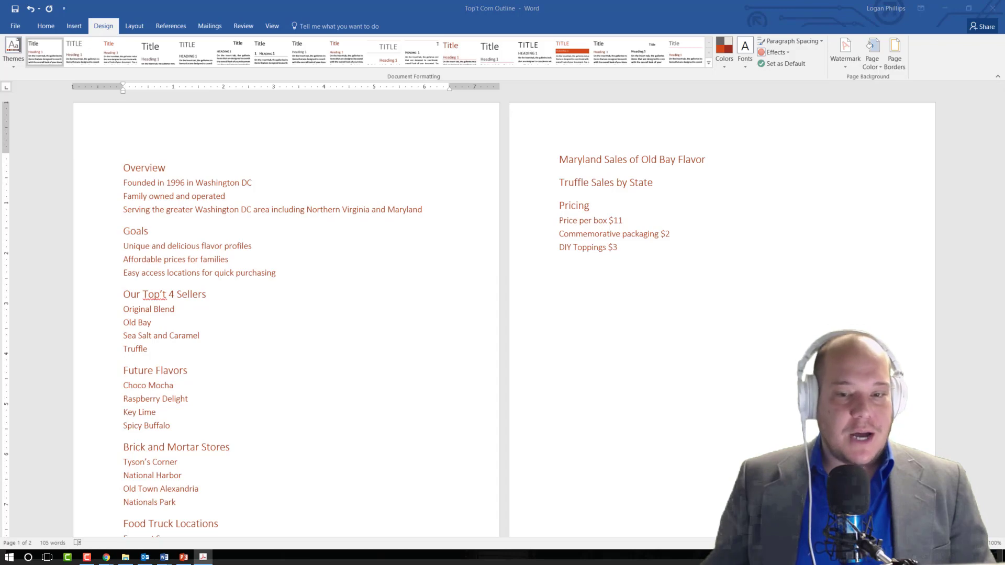
pyautogui.click(16, 26)
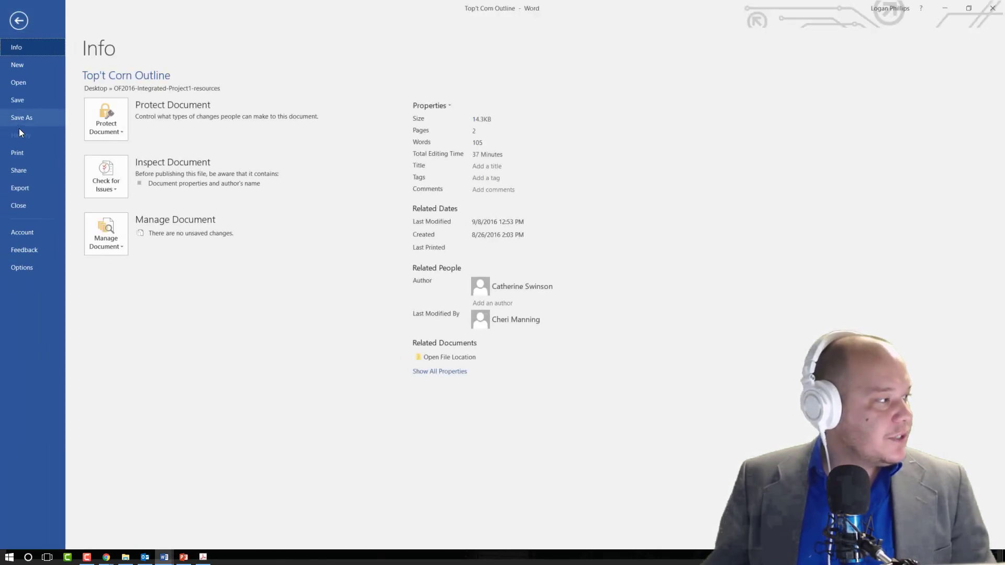
pyautogui.click(31, 120)
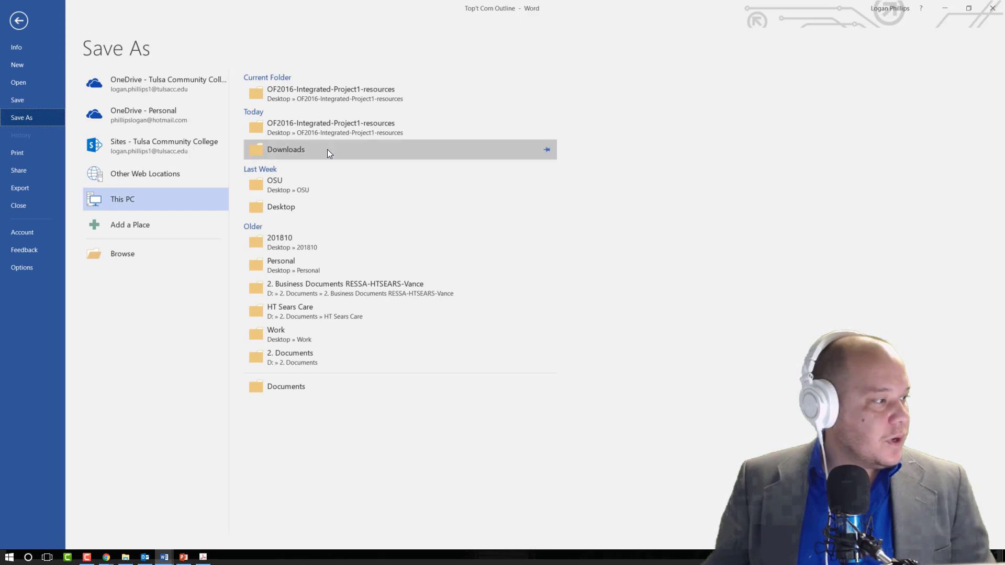
pyautogui.click(300, 207)
pyautogui.press('End')
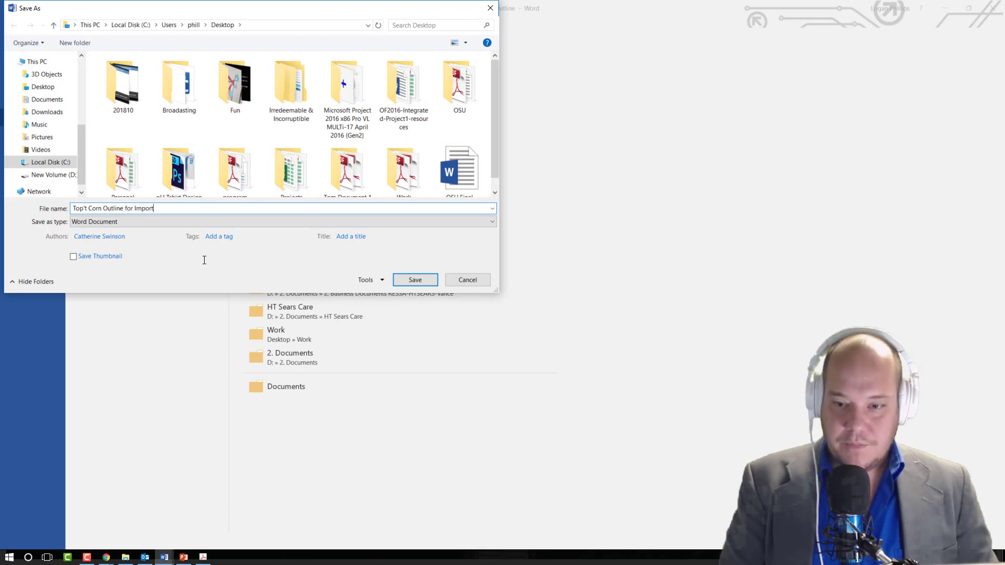
pyautogui.write('for Import')
pyautogui.click(415, 279)
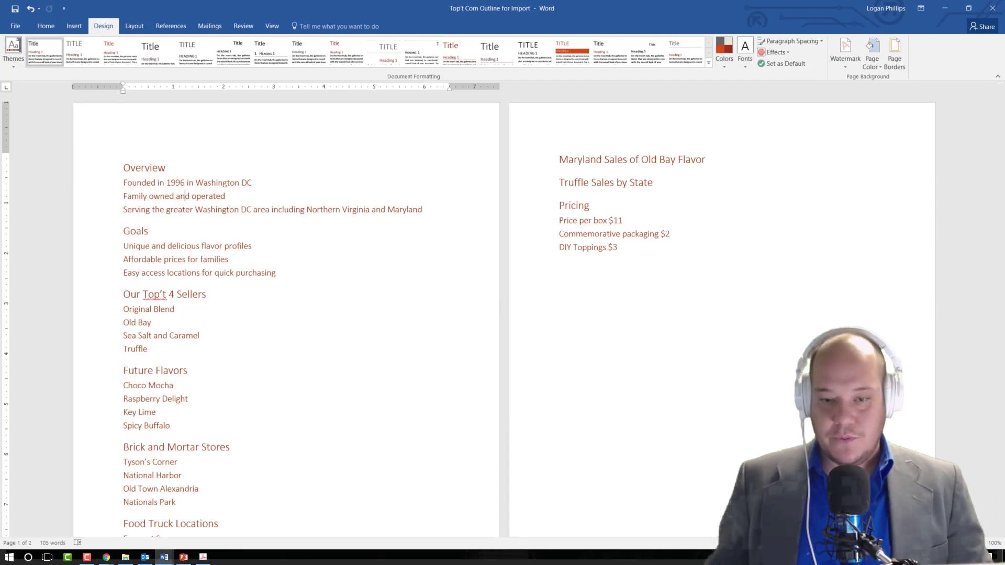
# Switch to the Top't Corn presentation in PowerPoint and start inserting slides from an outline after the title slide.
pyautogui.hotkey('alt', 'Tab')
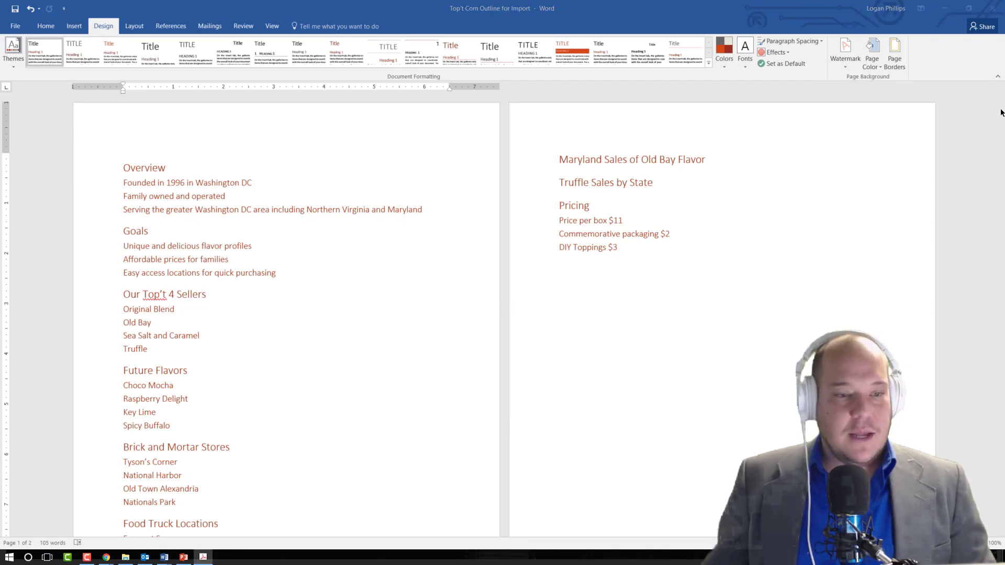
pyautogui.click(945, 8)
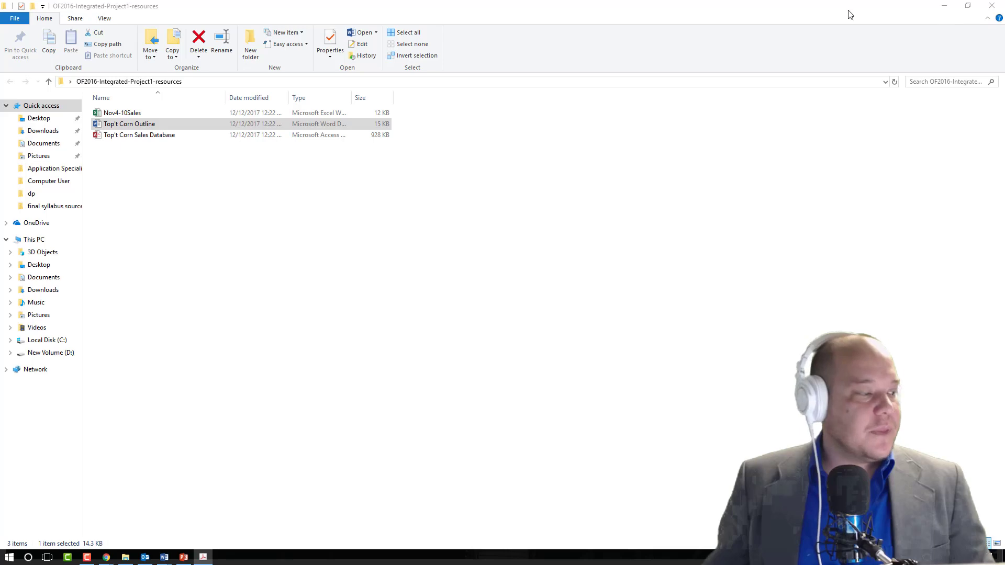
pyautogui.click(181, 557)
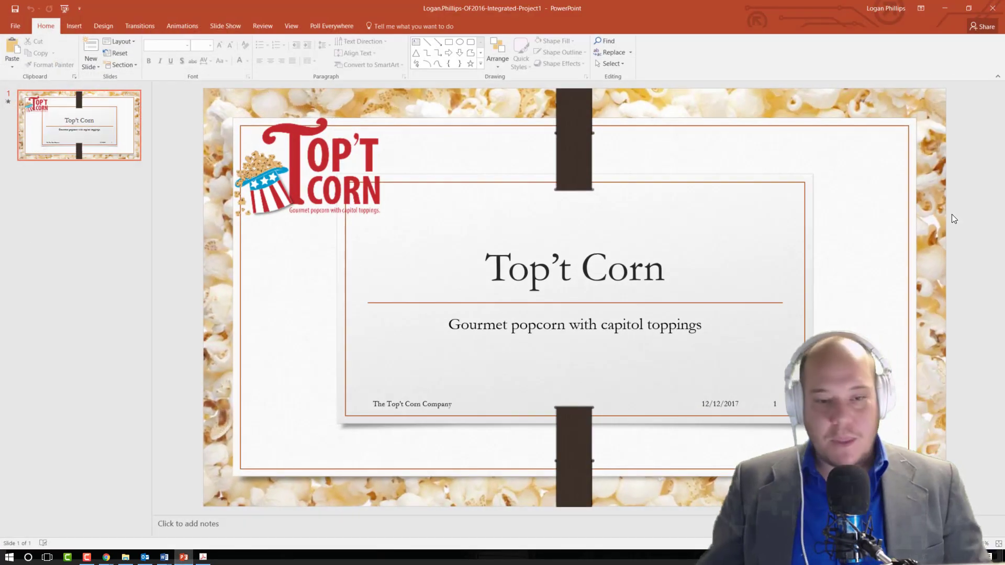
pyautogui.hotkey('alt', 'Tab')
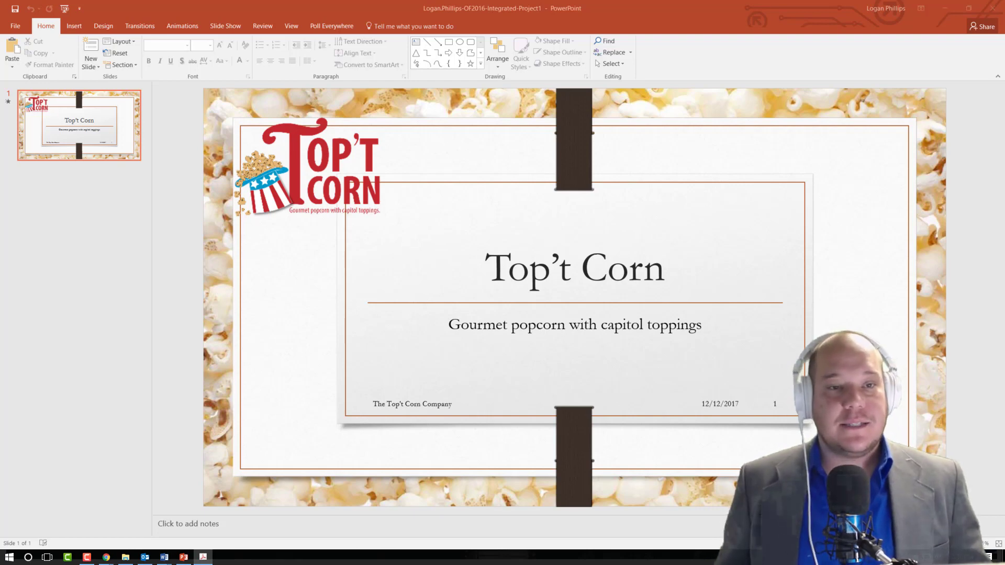
pyautogui.click(75, 210)
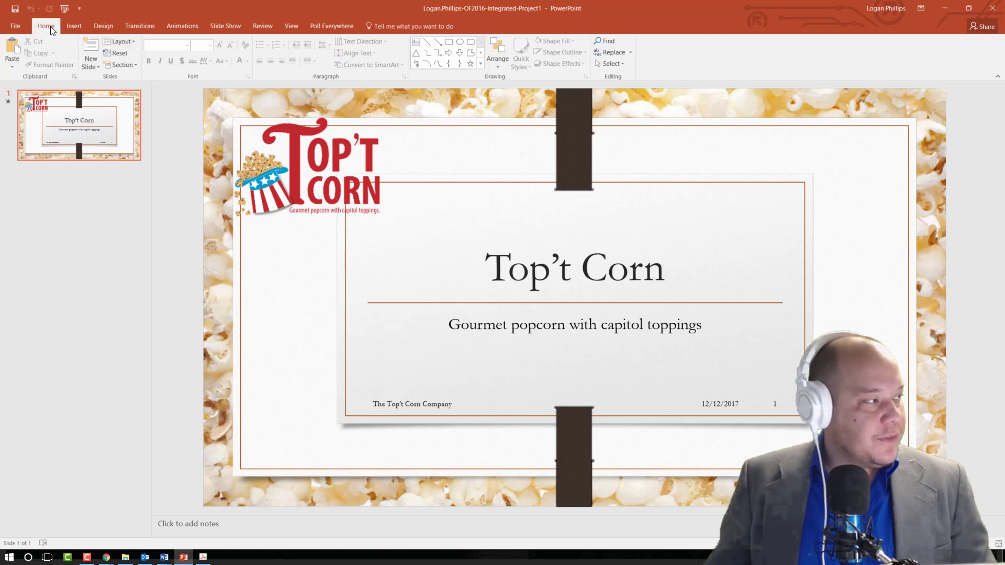
pyautogui.click(90, 63)
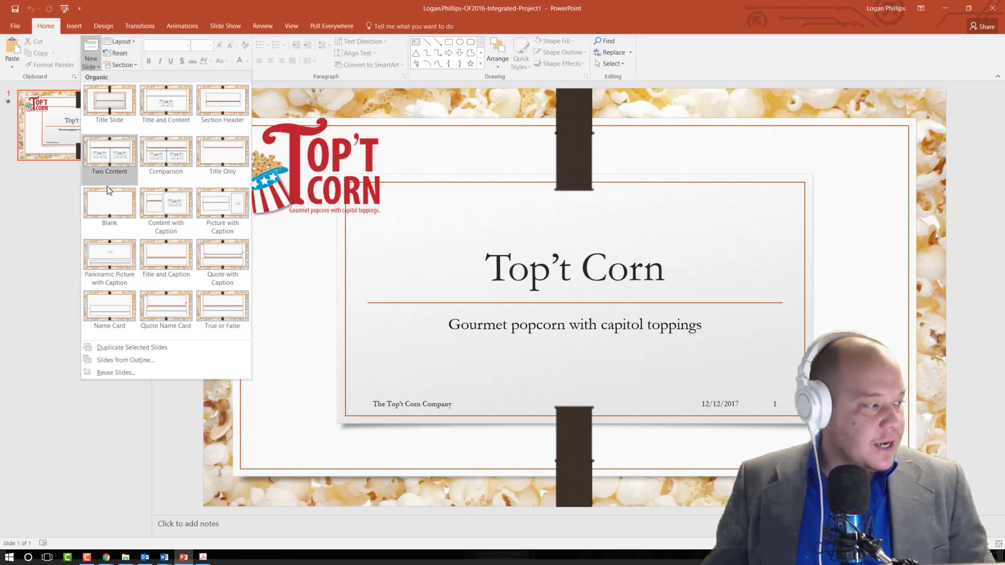
pyautogui.click(135, 361)
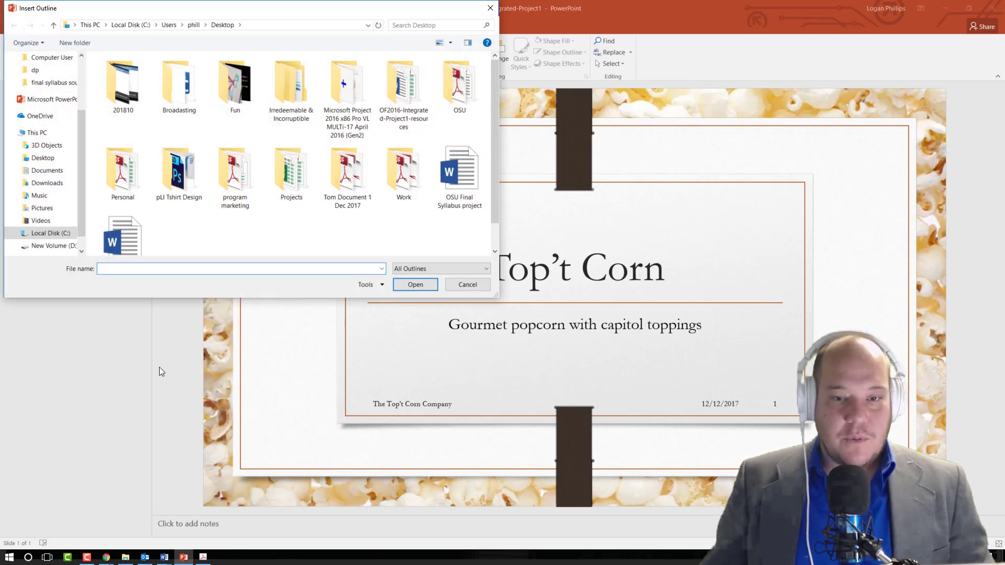
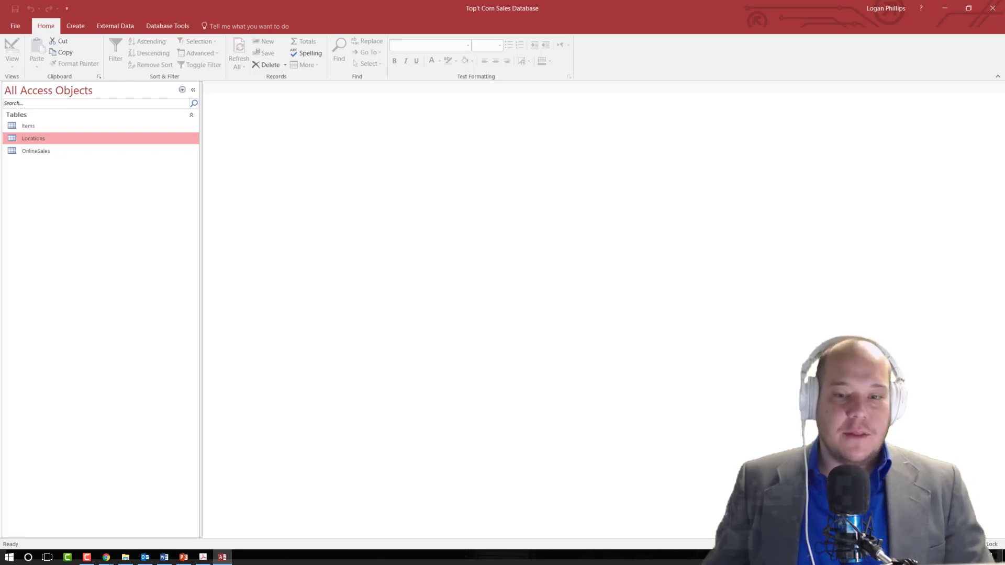
# Start an Excel spreadsheet import into the sales database that appends a copy of the records to the OnlineSales table.
pyautogui.press('F10')
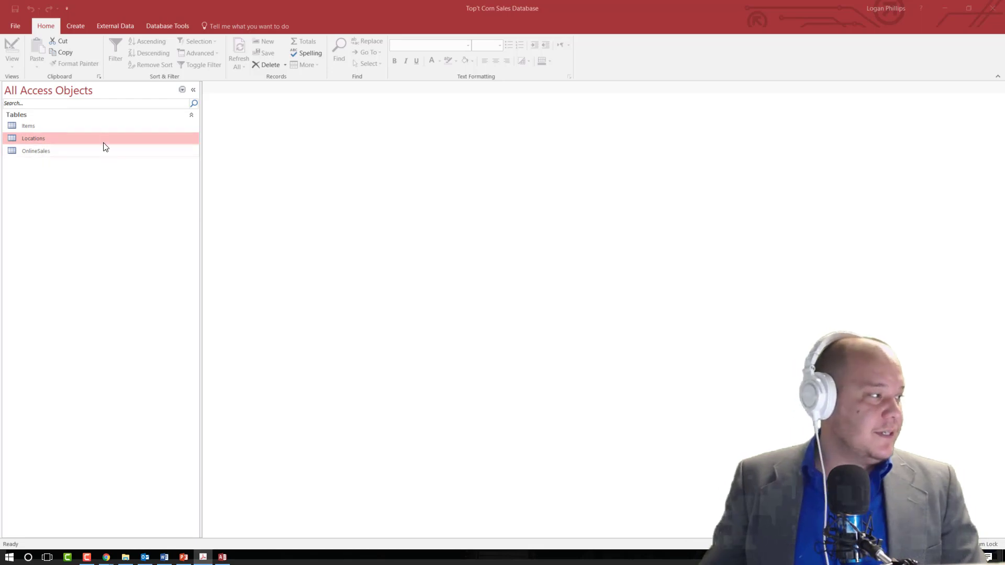
pyautogui.click(36, 151)
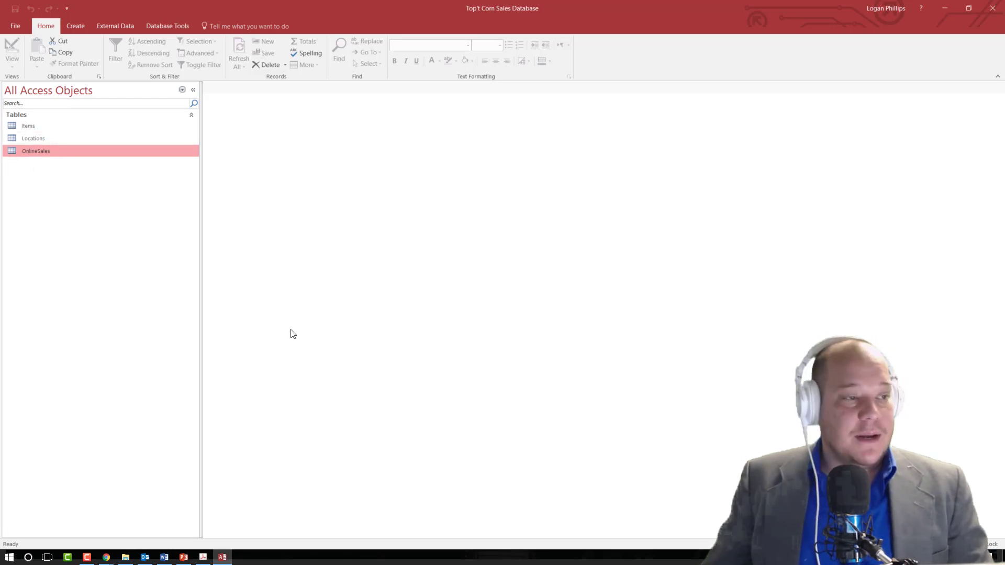
pyautogui.click(109, 25)
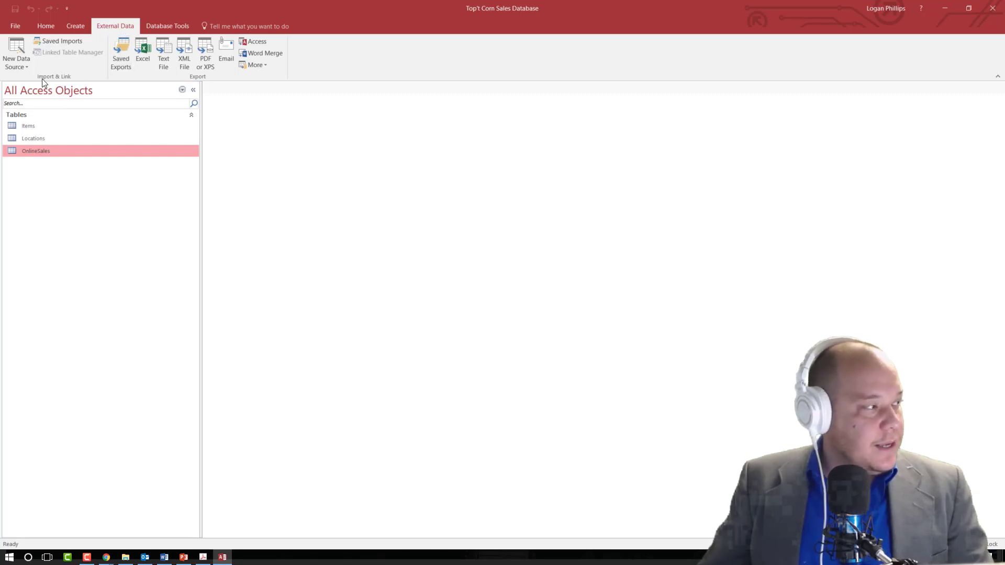
pyautogui.click(14, 66)
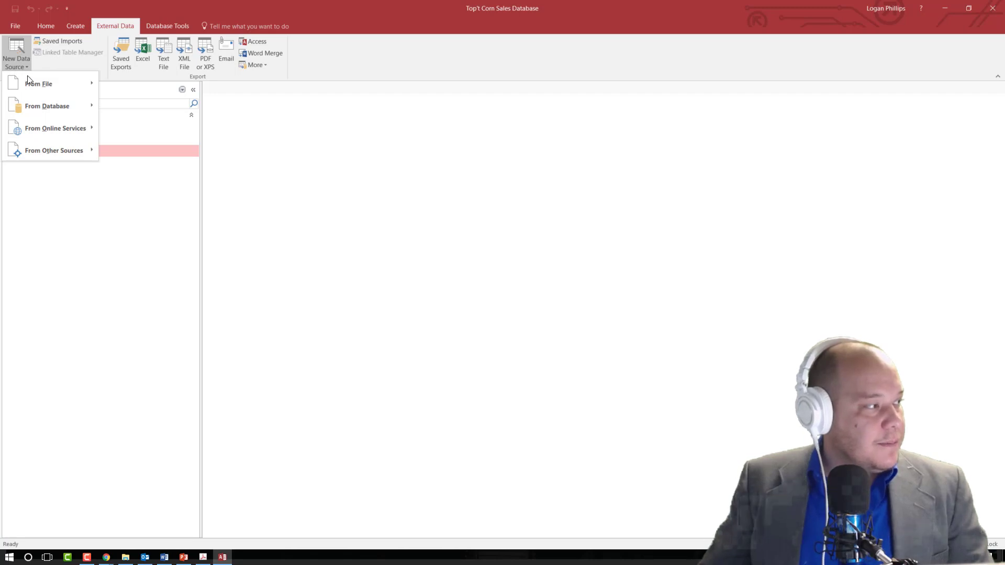
pyautogui.moveTo(31, 81)
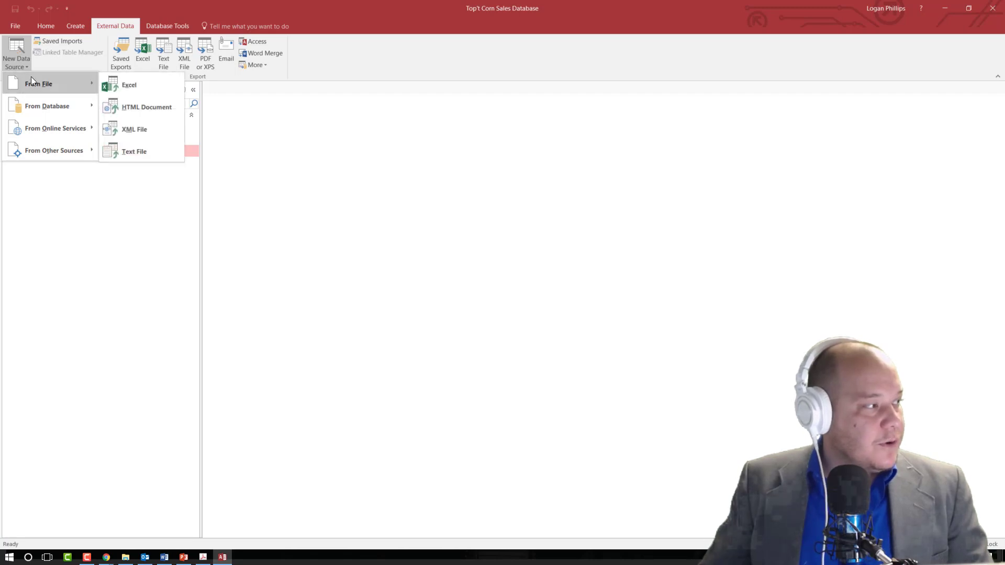
pyautogui.click(139, 84)
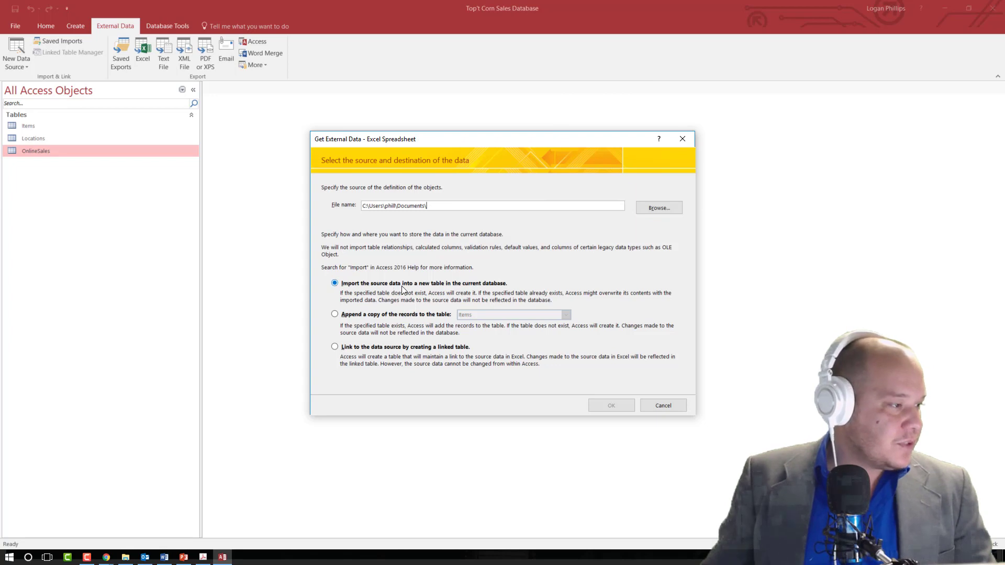
pyautogui.click(393, 314)
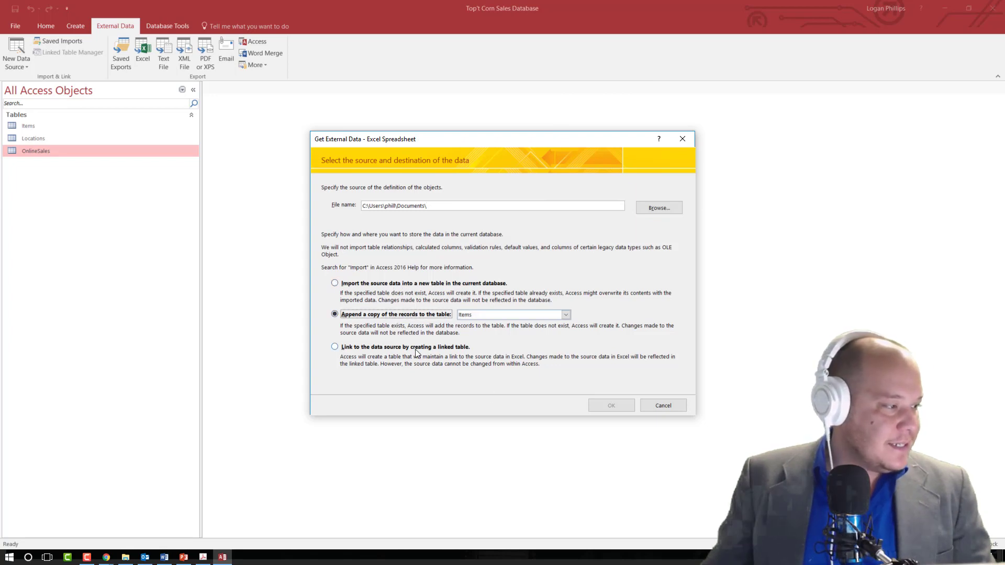
pyautogui.click(564, 315)
pyautogui.click(521, 337)
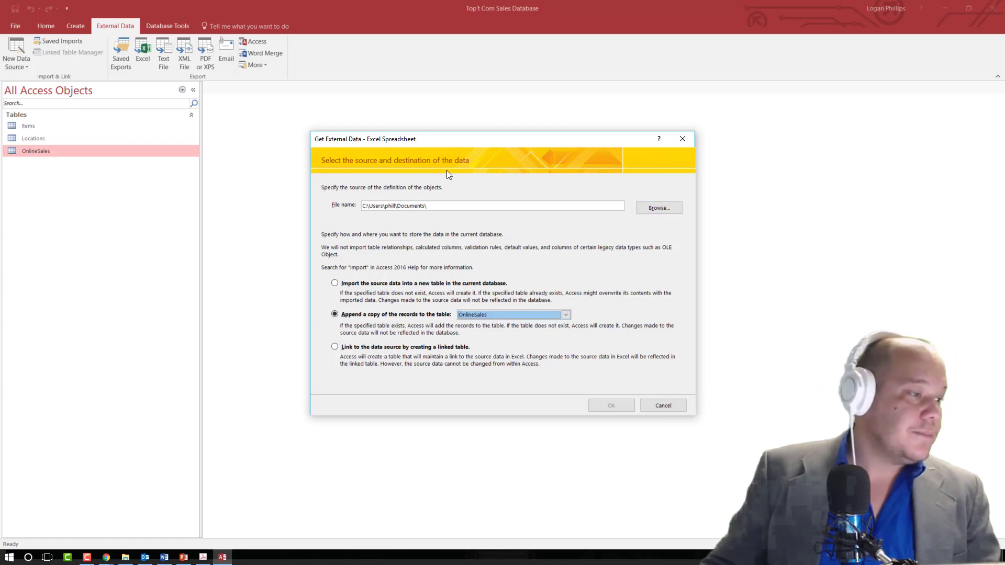
# Choose the workbook Nov4-10Sales from the OF2016-Integrated-Project1-resources folder on the Desktop as the import source.
pyautogui.click(658, 207)
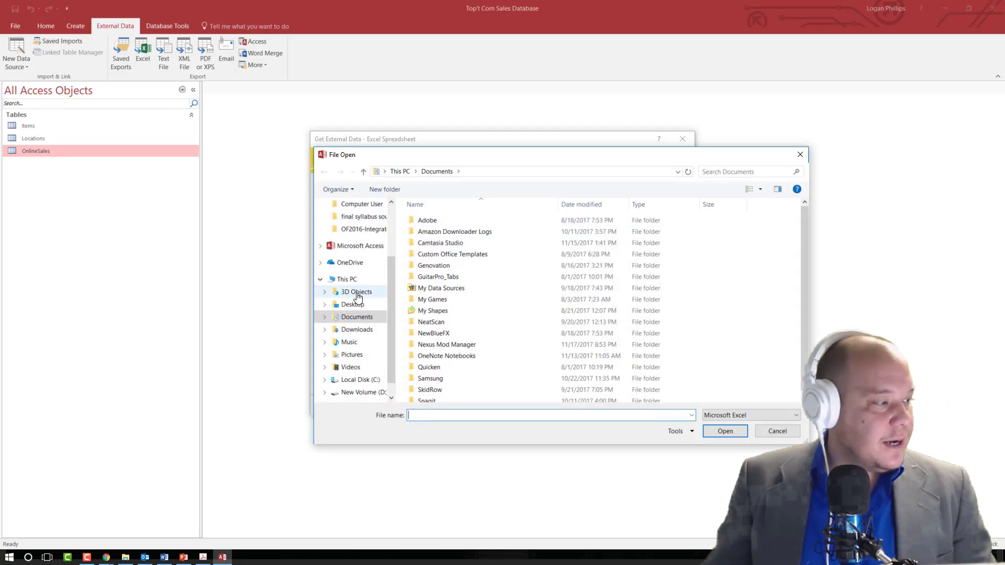
pyautogui.click(365, 307)
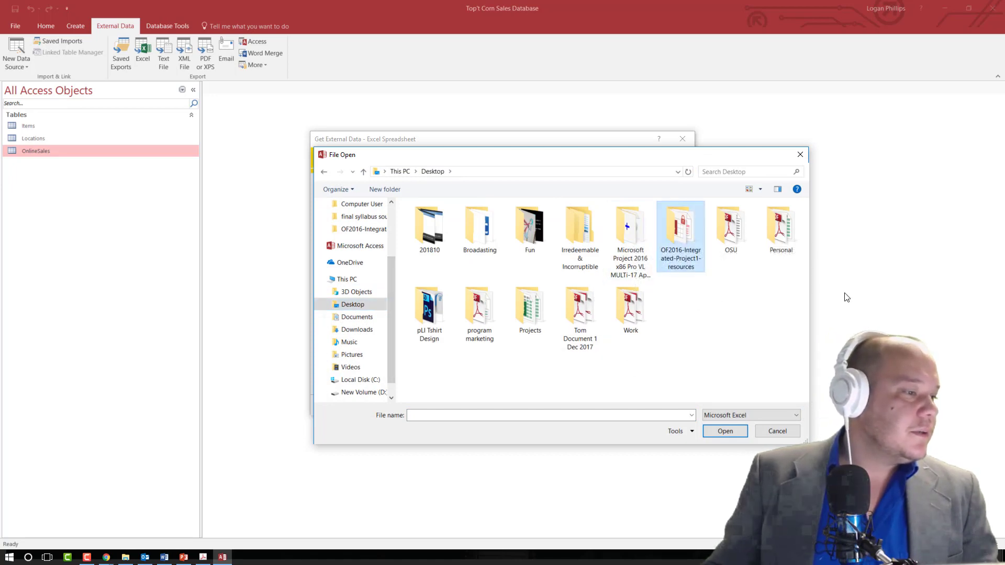
pyautogui.doubleClick(689, 264)
pyautogui.click(440, 221)
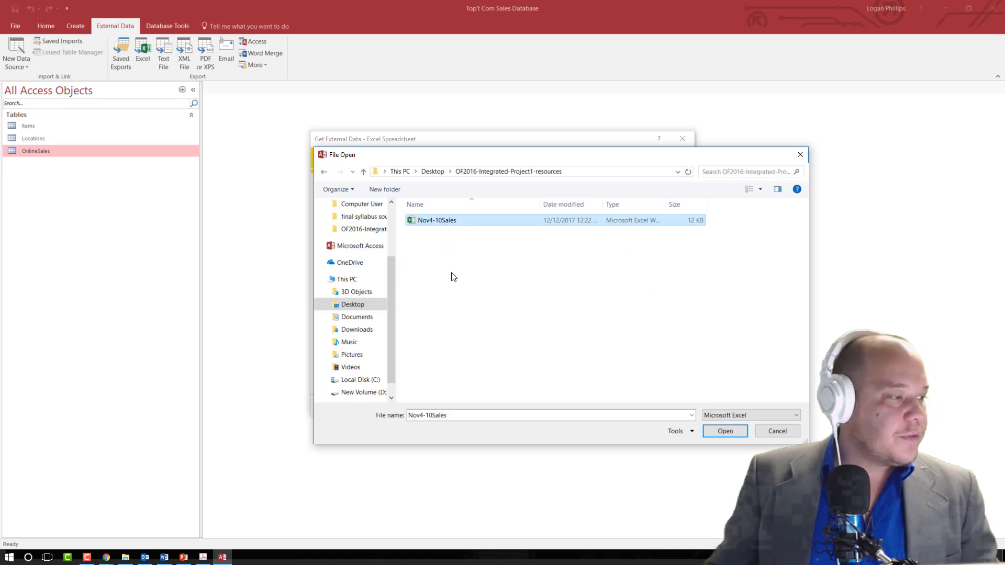
pyautogui.click(725, 432)
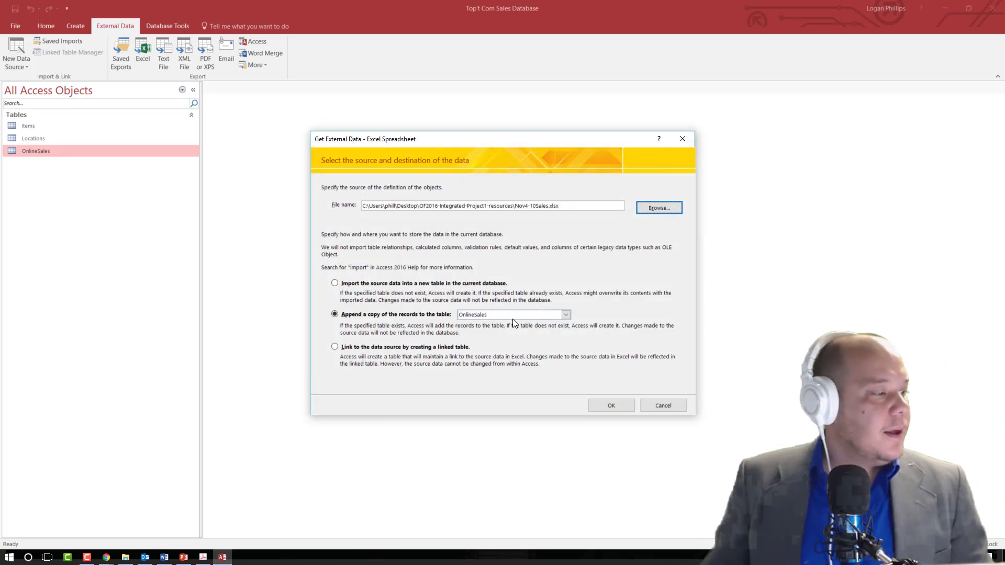
# Run the import wizard to append the spreadsheet rows to OnlineSales, finishing without table analysis or saved import steps.
pyautogui.click(362, 316)
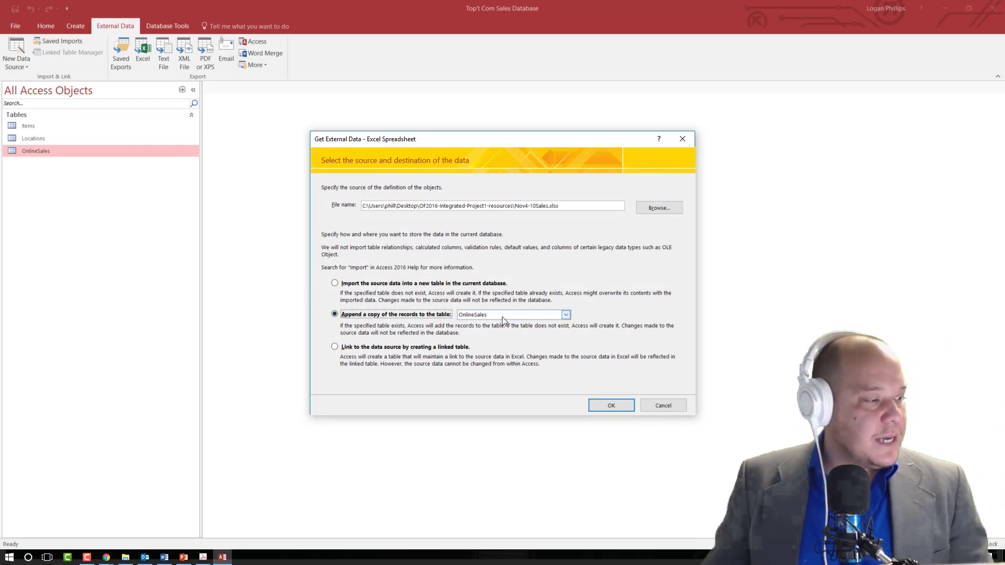
pyautogui.click(610, 405)
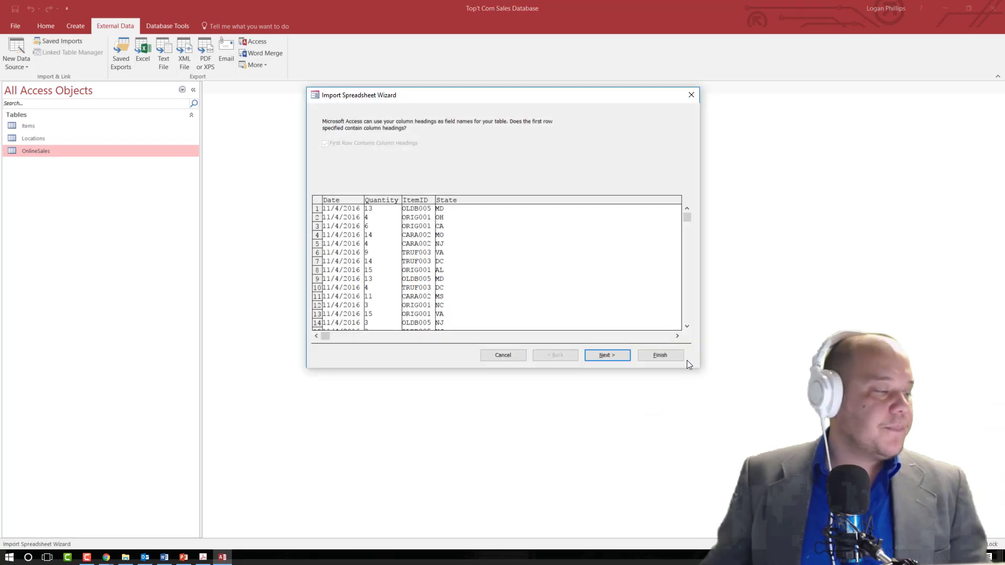
pyautogui.moveTo(605, 97); pyautogui.dragTo(508, 83)
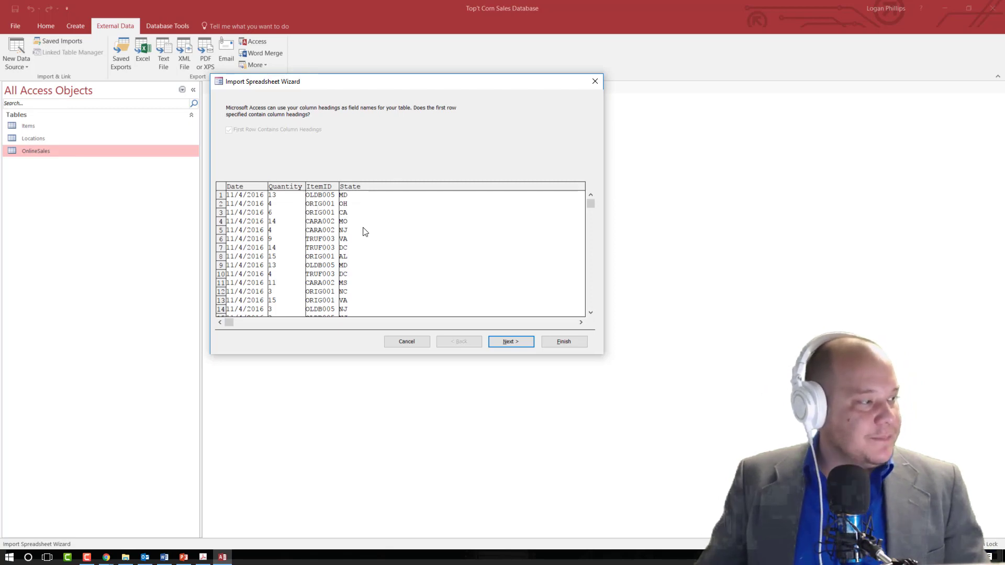
pyautogui.click(512, 342)
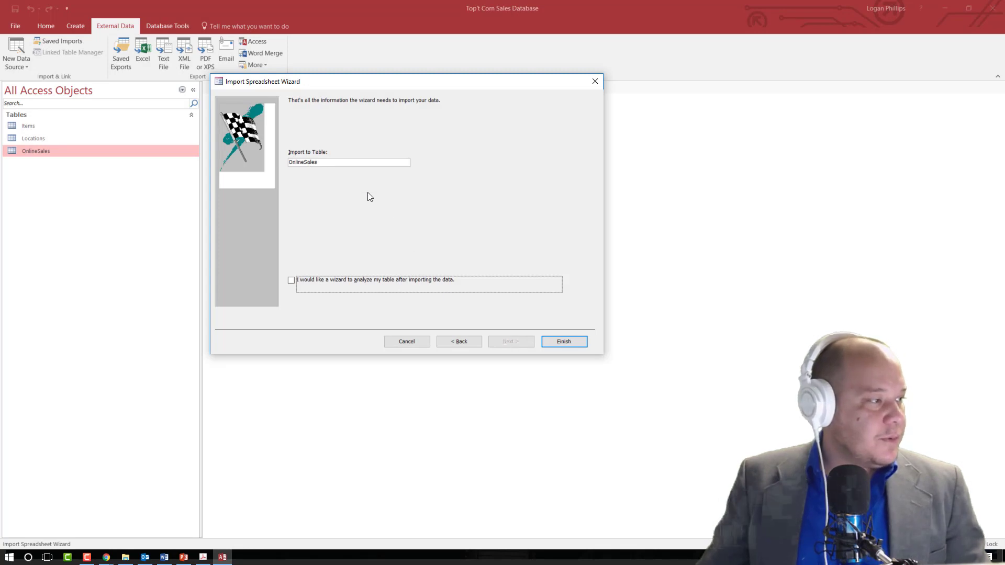
pyautogui.click(566, 345)
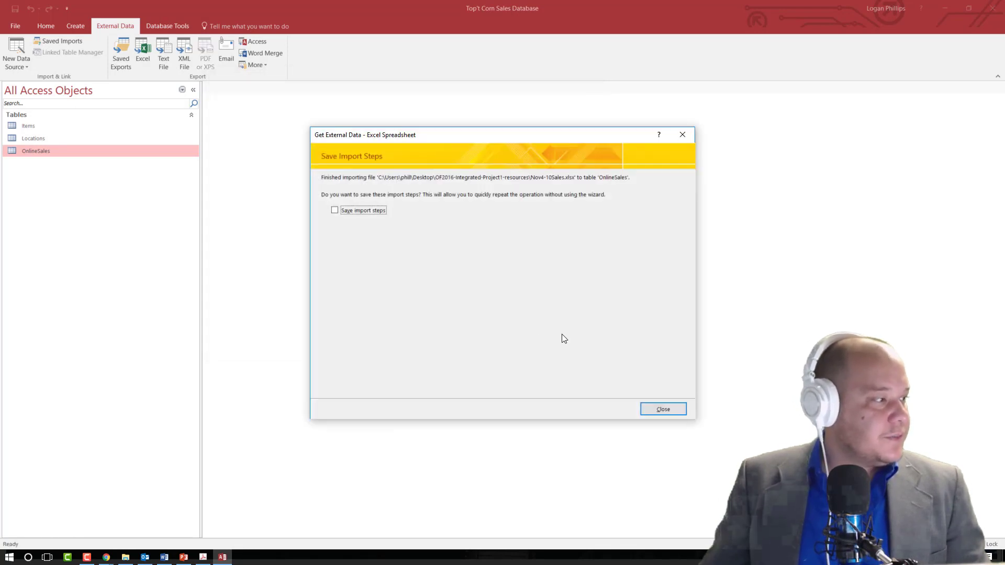
pyautogui.click(657, 410)
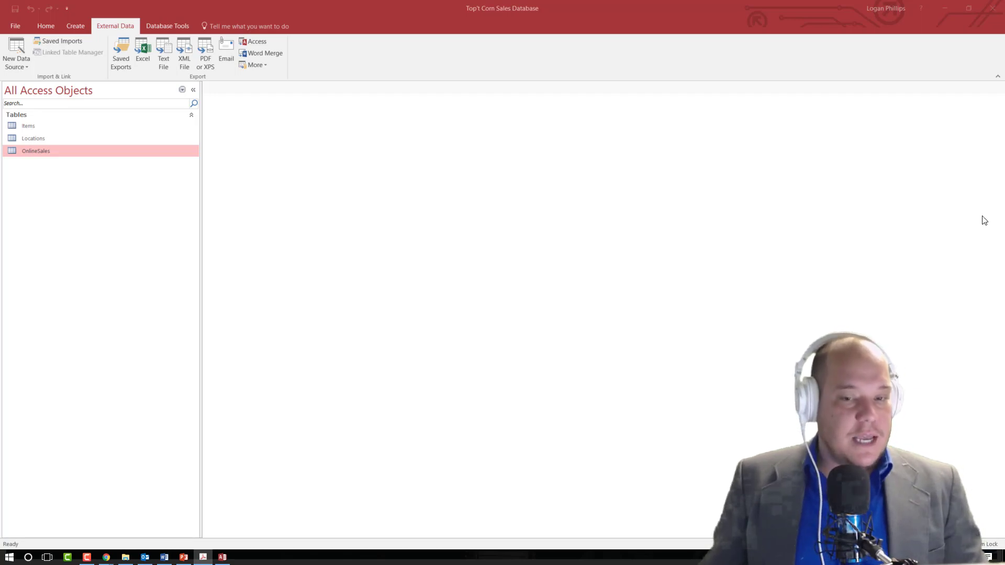
# Open the OnlineSales table in Design View and rename its ID field as SaleID.
pyautogui.click(37, 190)
pyautogui.press('Return')
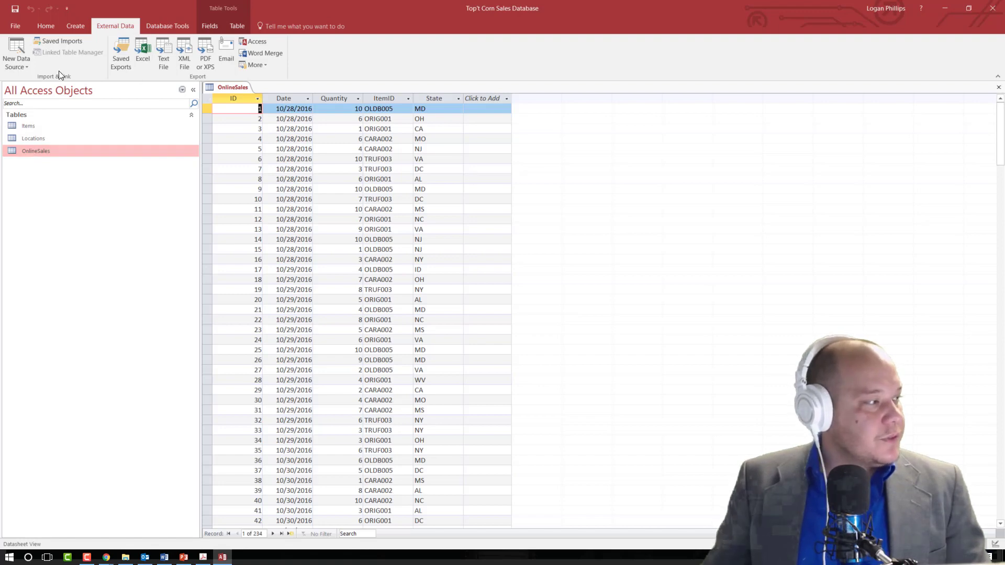
pyautogui.click(46, 30)
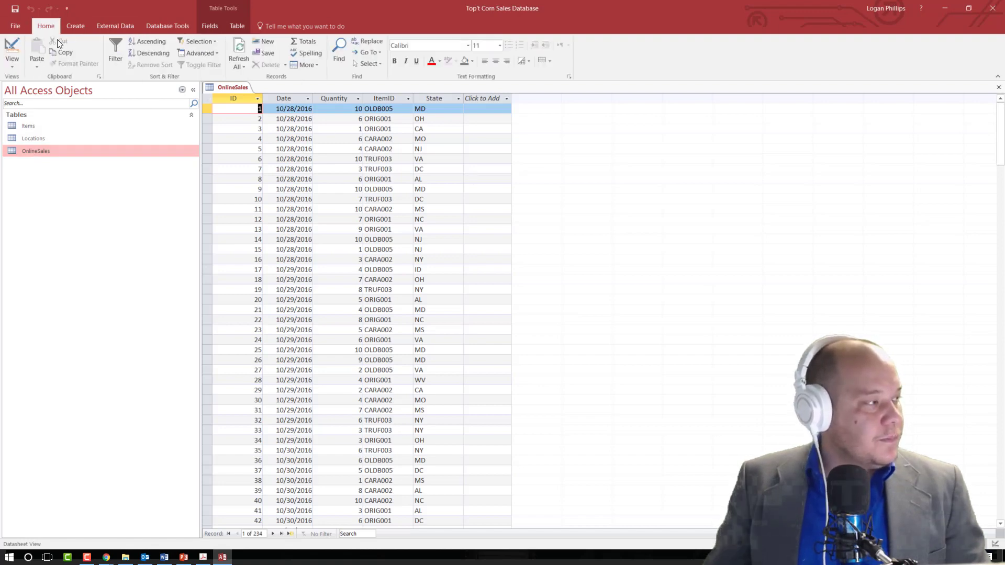
pyautogui.click(11, 64)
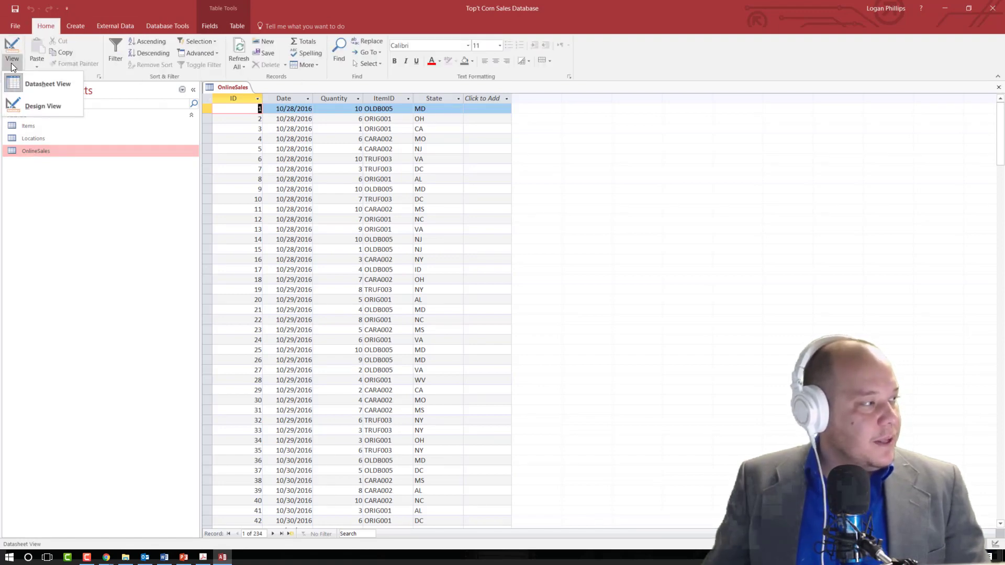
pyautogui.click(24, 104)
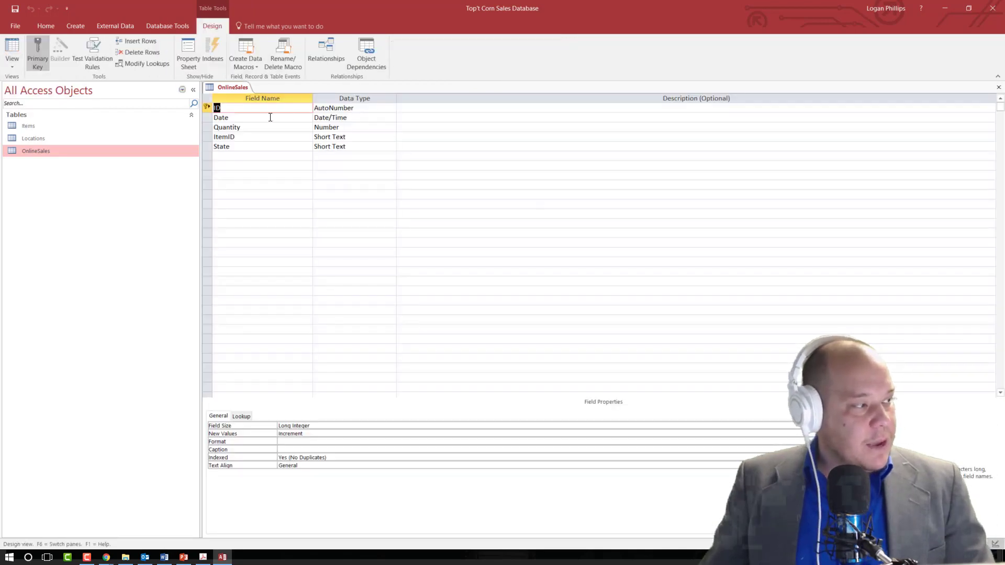
pyautogui.click(237, 108)
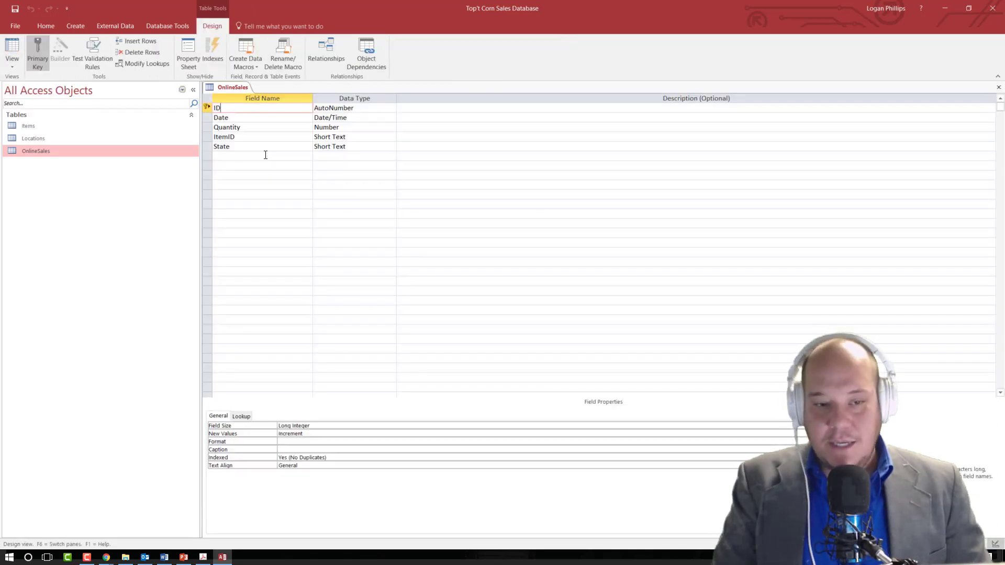
pyautogui.press('BackSpace')
pyautogui.press('BackSpace')
pyautogui.write('SaleID')
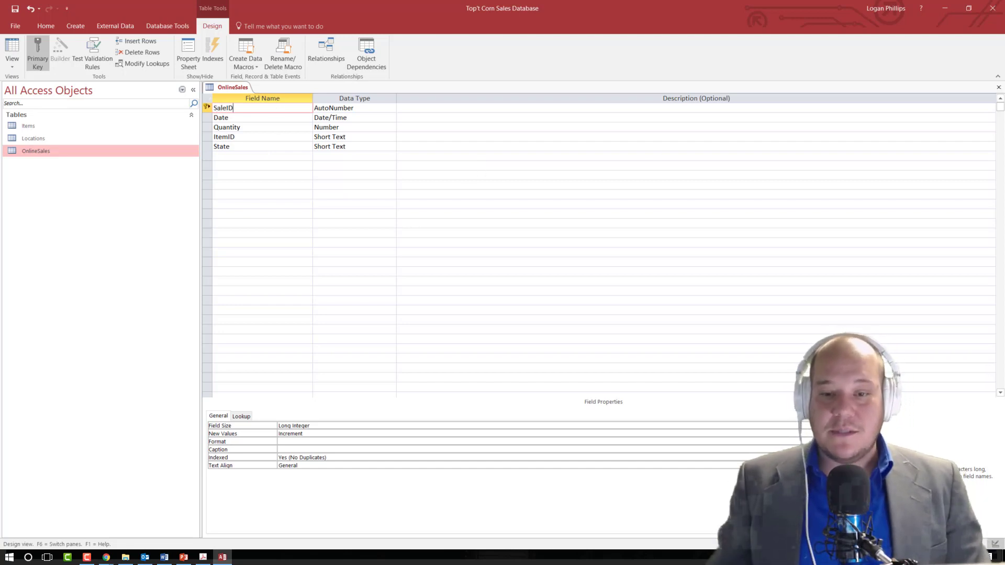
# Save the design change to the OnlineSales table and close the table.
pyautogui.hotkey('alt', 'Tab')
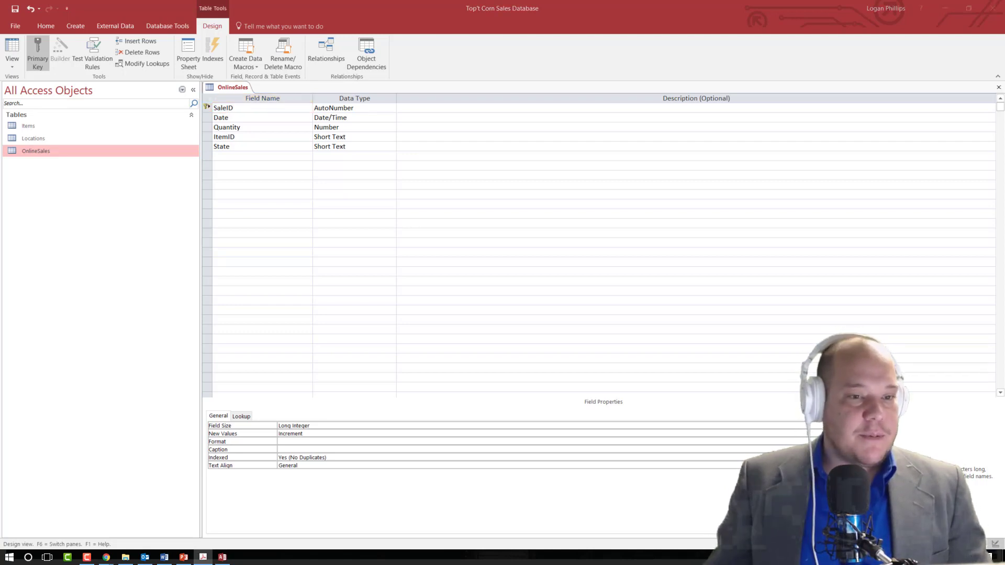
pyautogui.click(292, 108)
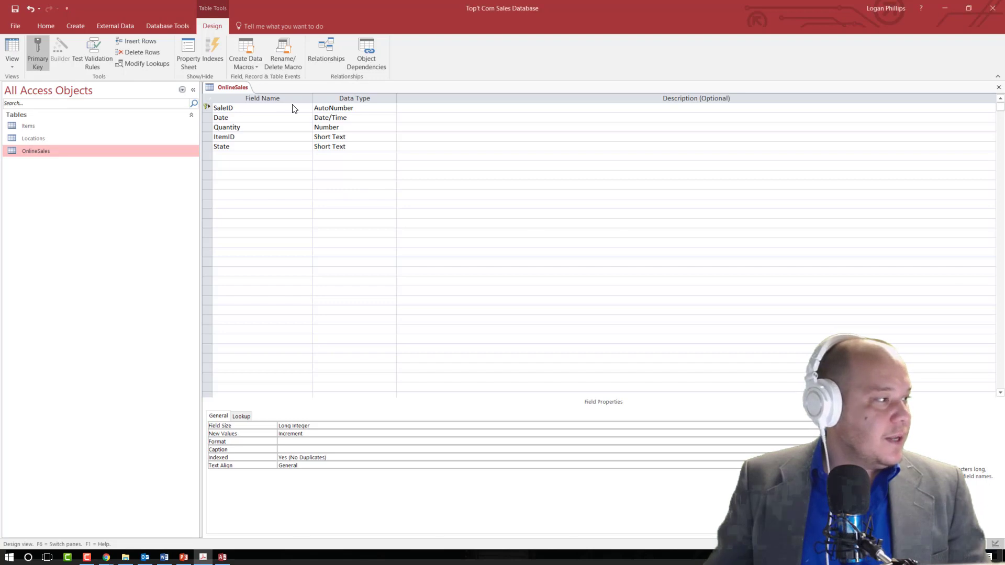
pyautogui.rightClick(234, 84)
pyautogui.click(293, 92)
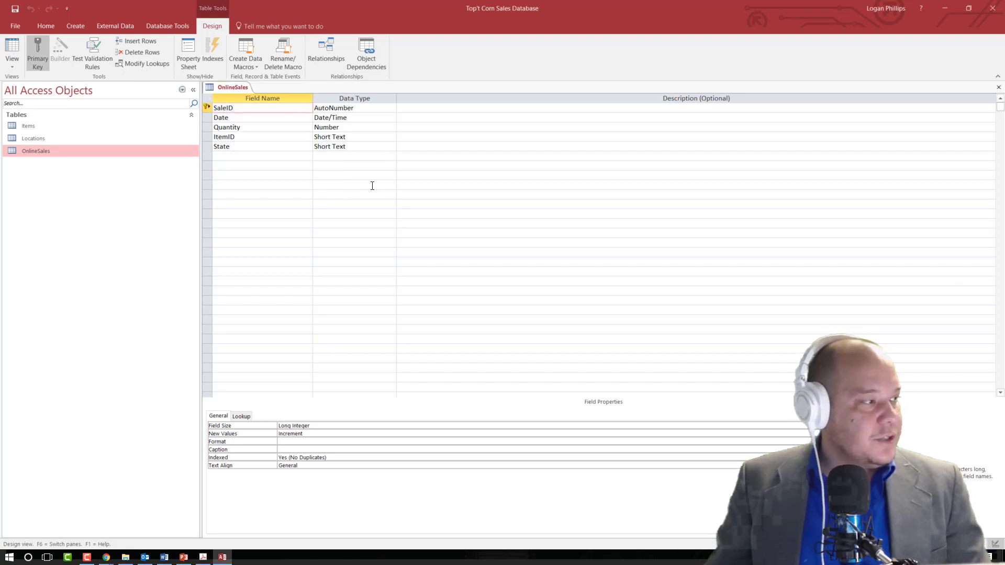
pyautogui.hotkey('alt', 'Tab')
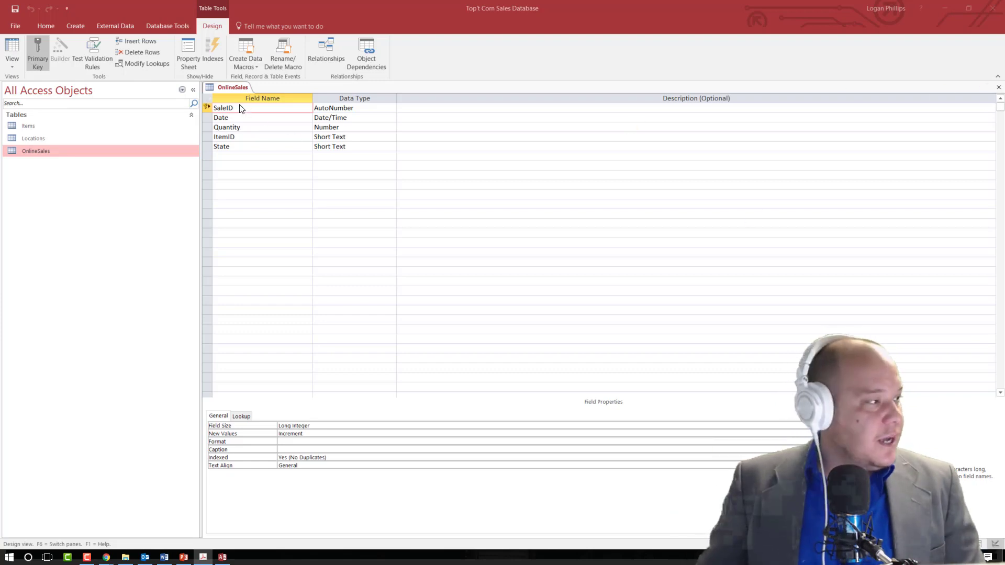
pyautogui.click(998, 87)
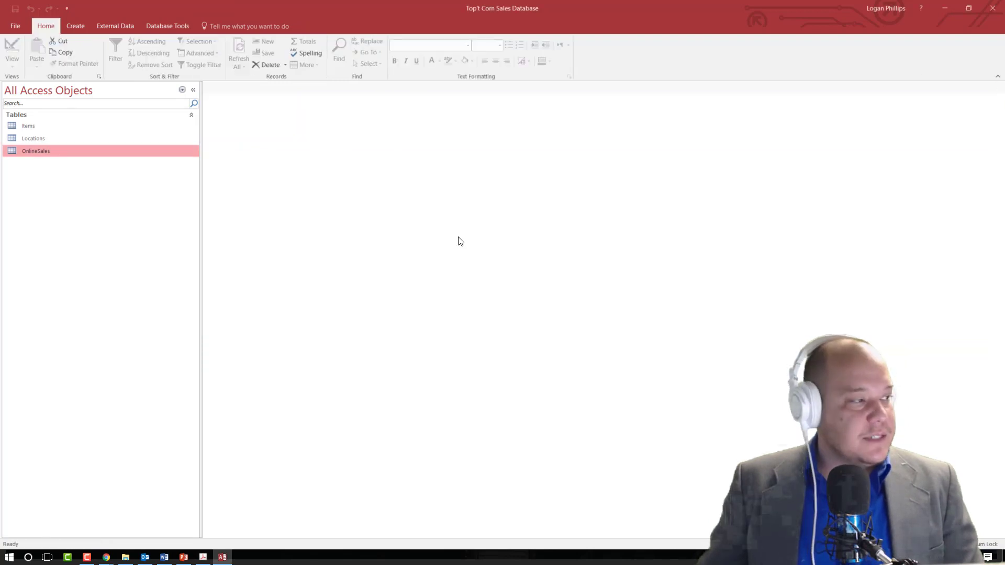
# Start a Simple Query Wizard query and add the SaleID, Date, Quantity and State fields from the OnlineSales table.
pyautogui.hotkey('alt', 'Tab')
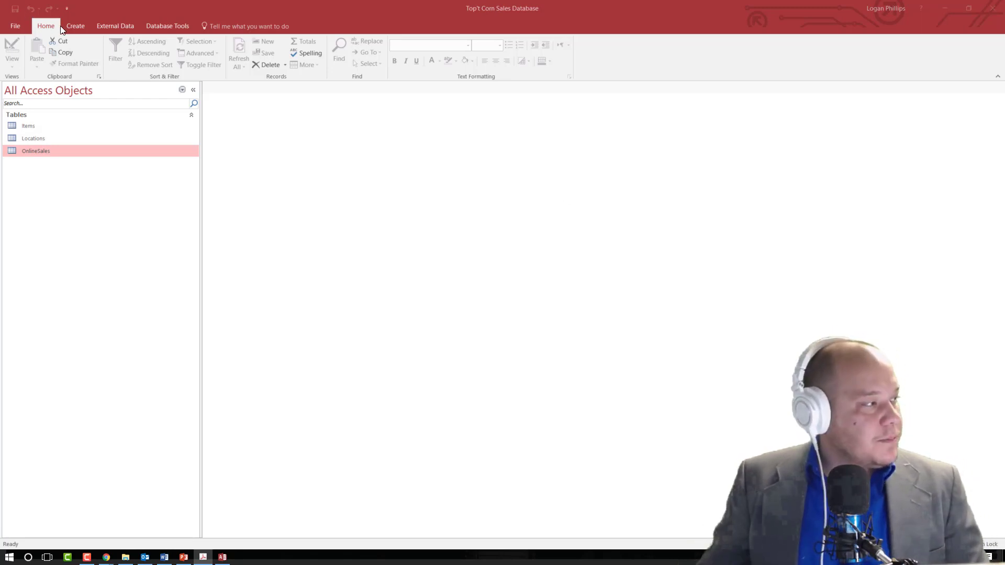
pyautogui.click(75, 25)
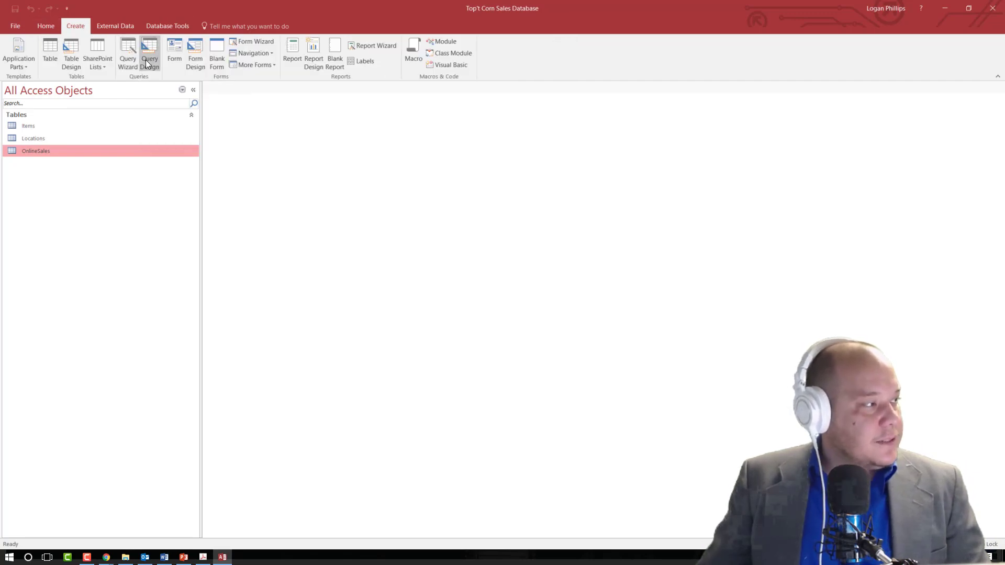
pyautogui.click(128, 57)
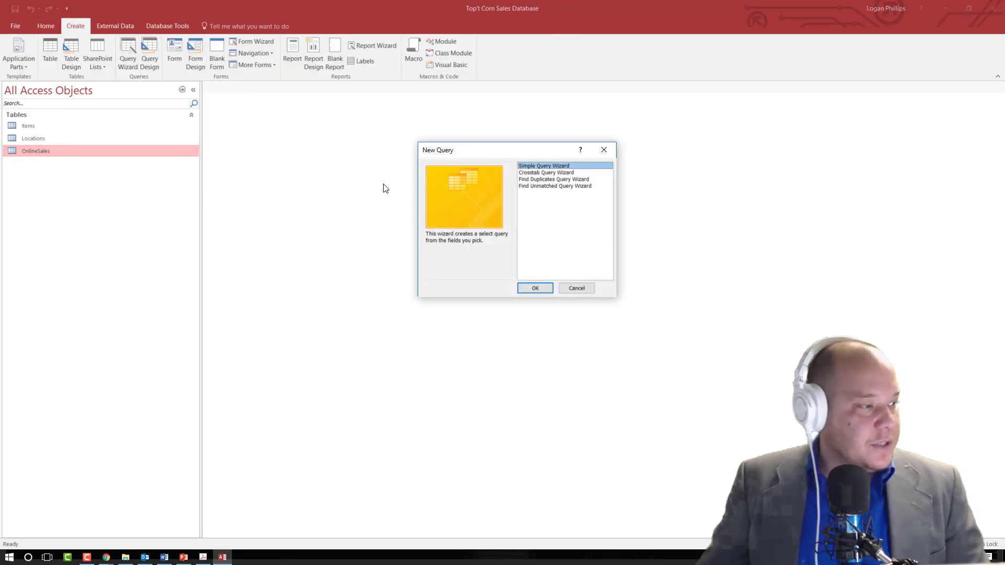
pyautogui.click(526, 287)
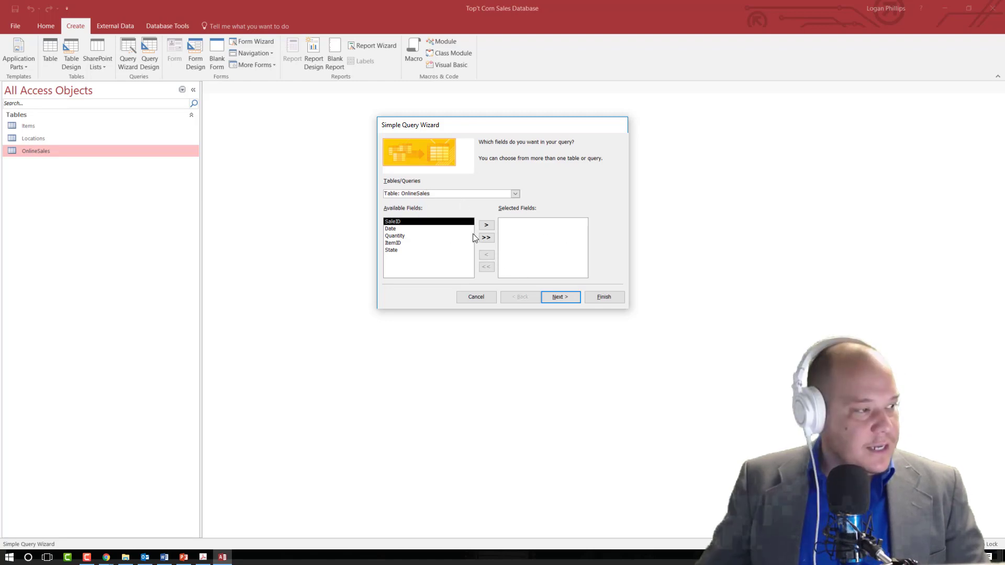
pyautogui.click(487, 226)
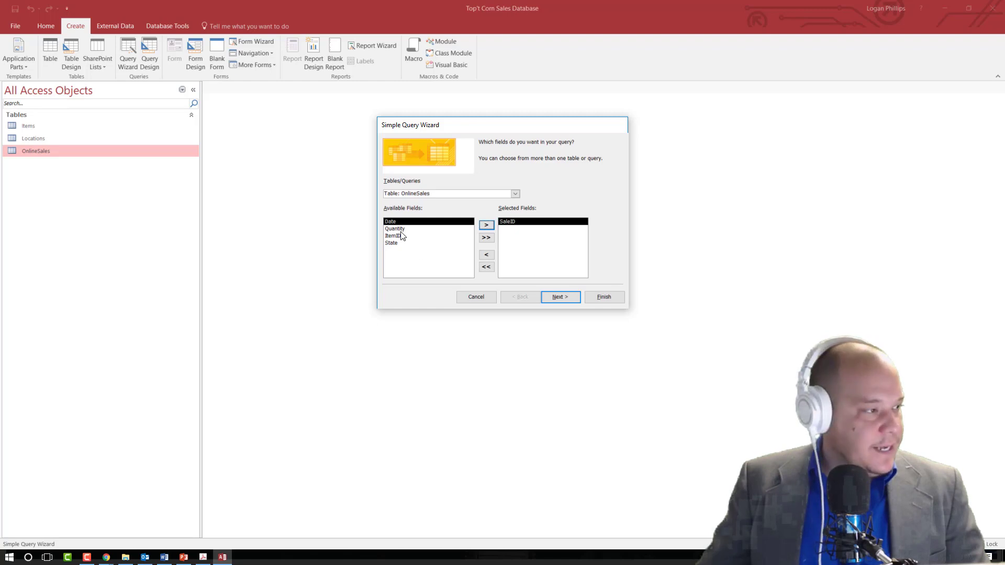
pyautogui.click(487, 225)
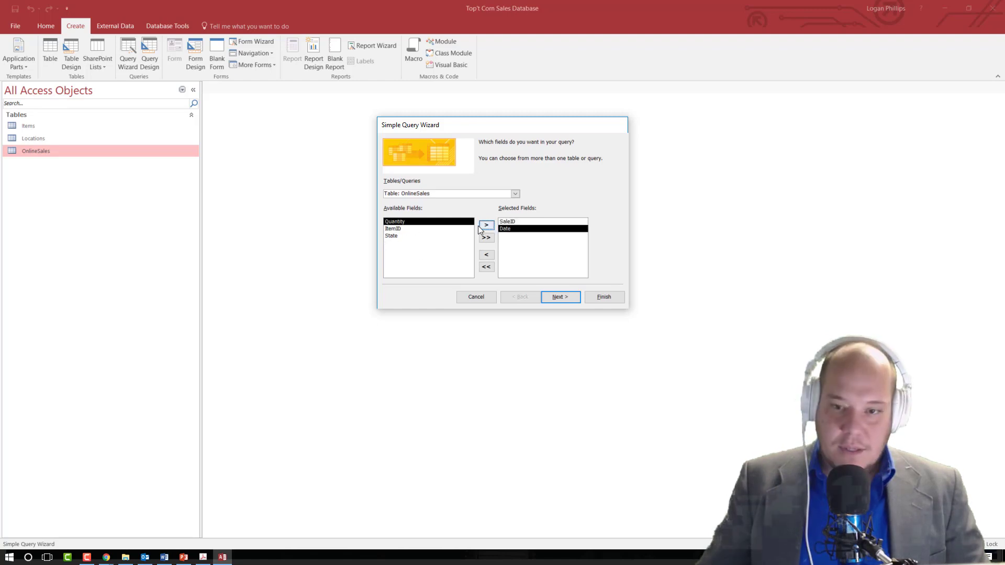
pyautogui.click(487, 225)
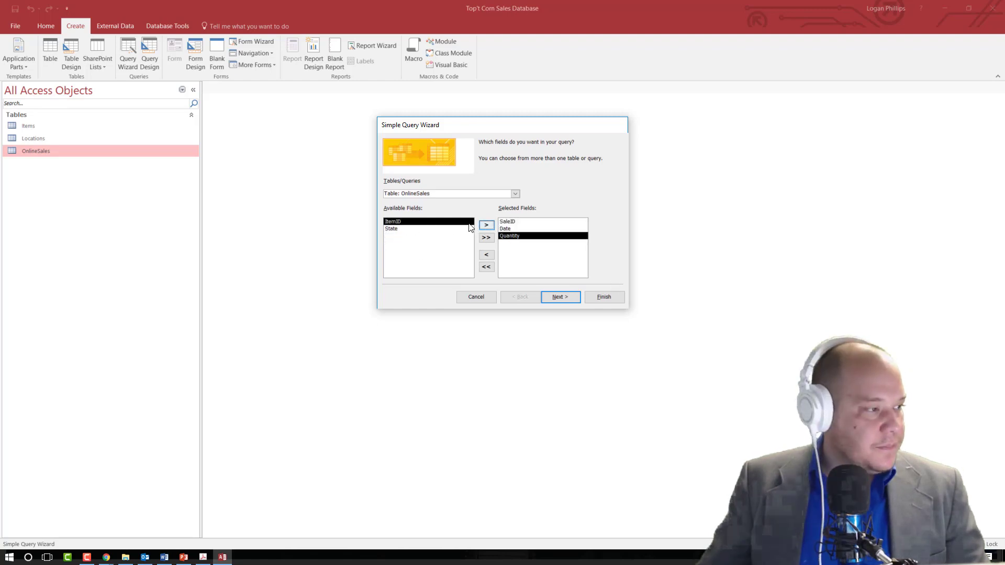
pyautogui.click(407, 229)
pyautogui.doubleClick(404, 230)
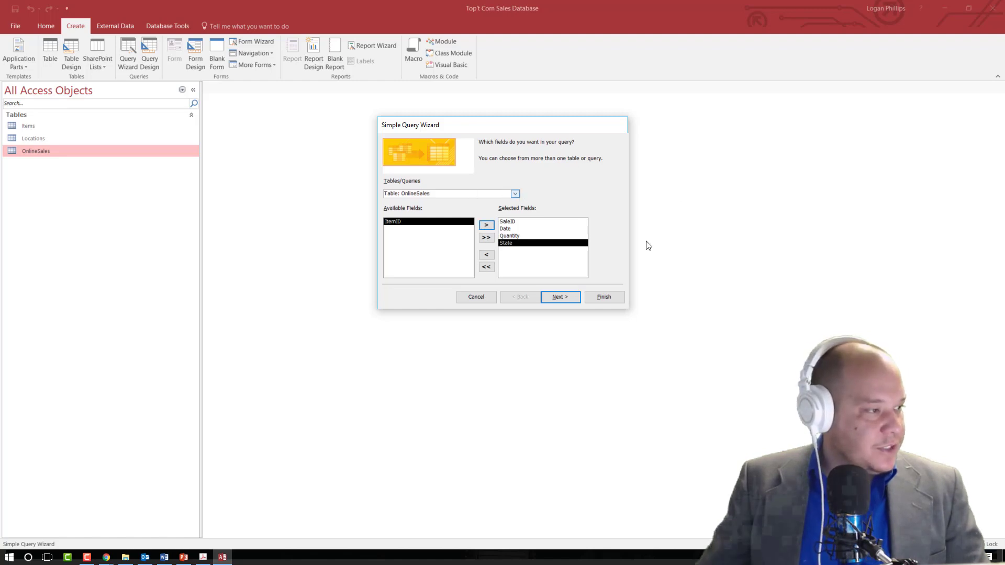
# Add the ItemName field from the Items table to the query's selected fields.
pyautogui.click(515, 194)
pyautogui.click(511, 201)
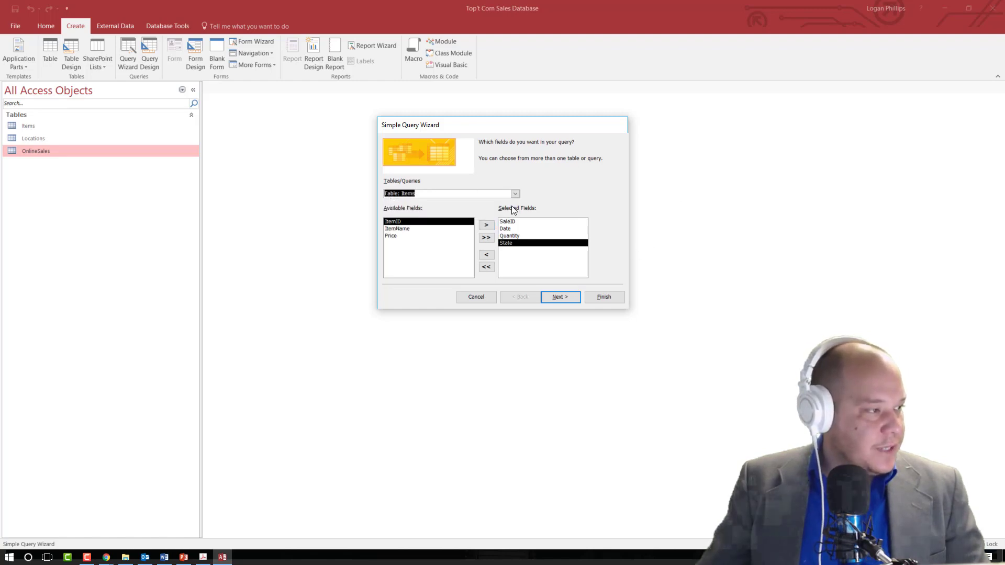
pyautogui.click(411, 228)
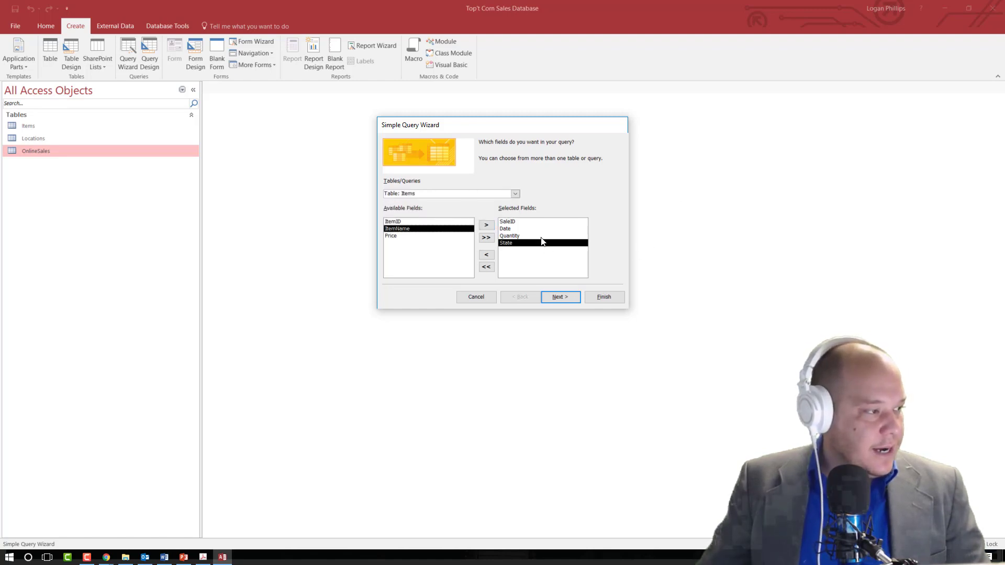
pyautogui.click(485, 225)
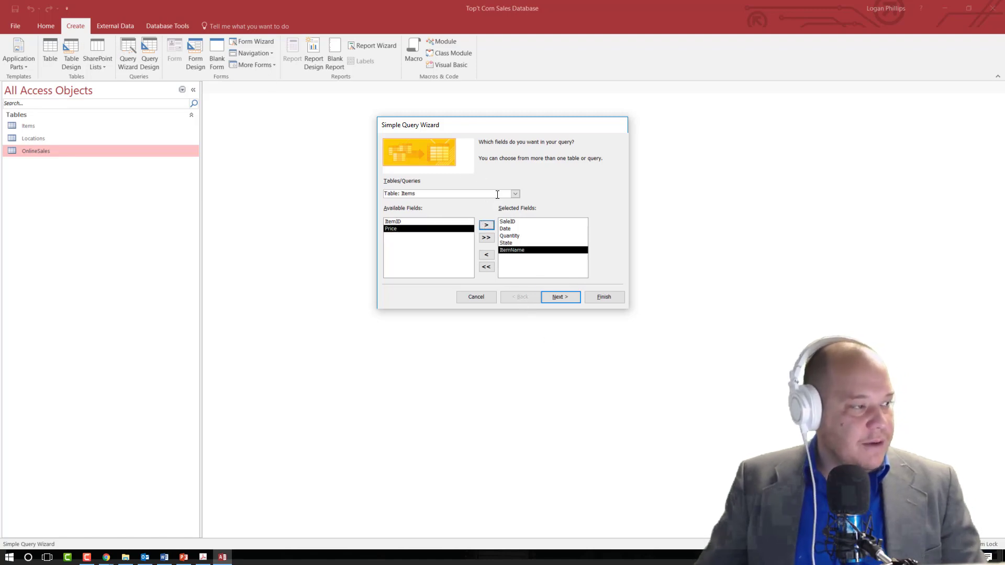
# Finish the wizard as a detail query titled OnlineSales Query, opening it to view information.
pyautogui.click(574, 300)
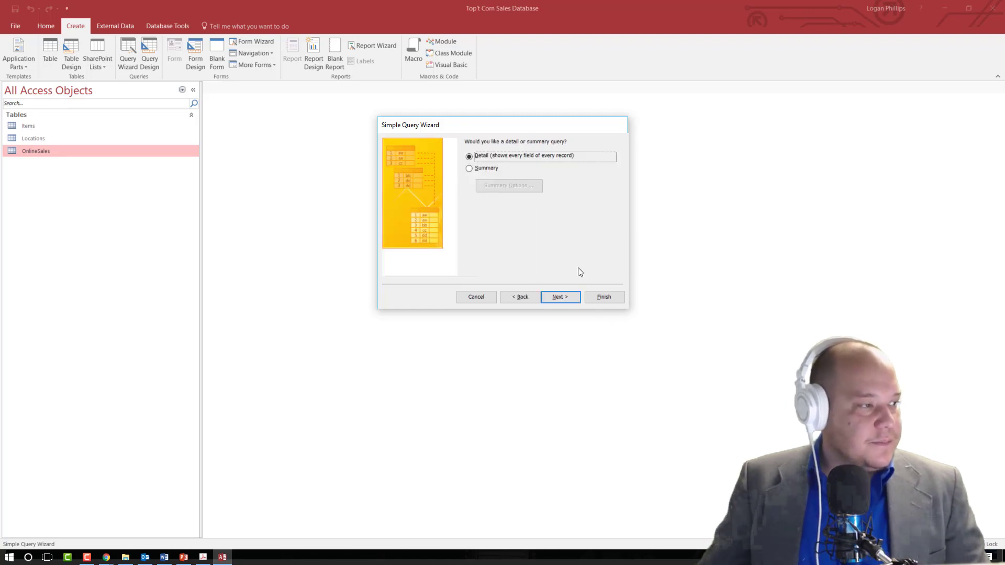
pyautogui.click(564, 296)
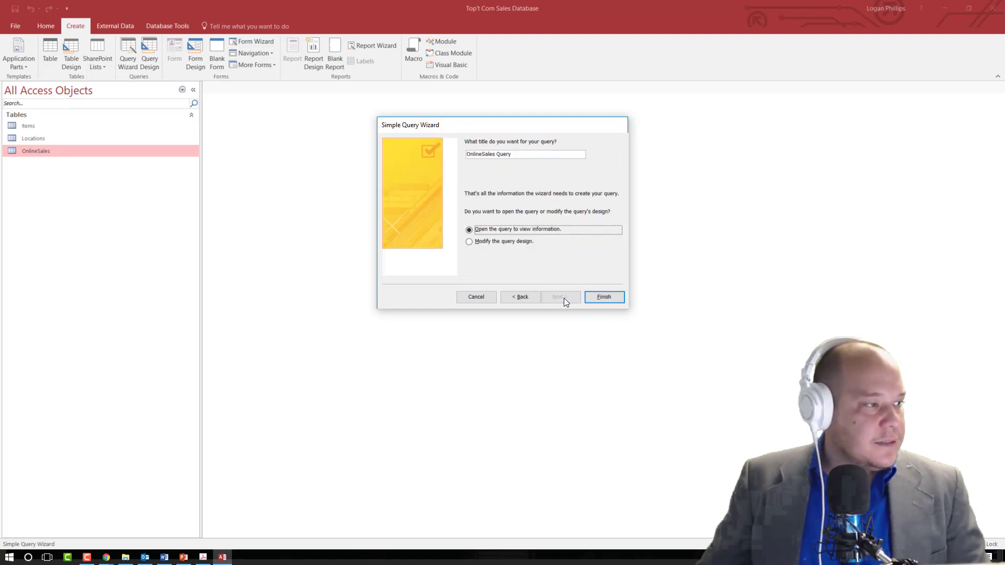
pyautogui.click(595, 297)
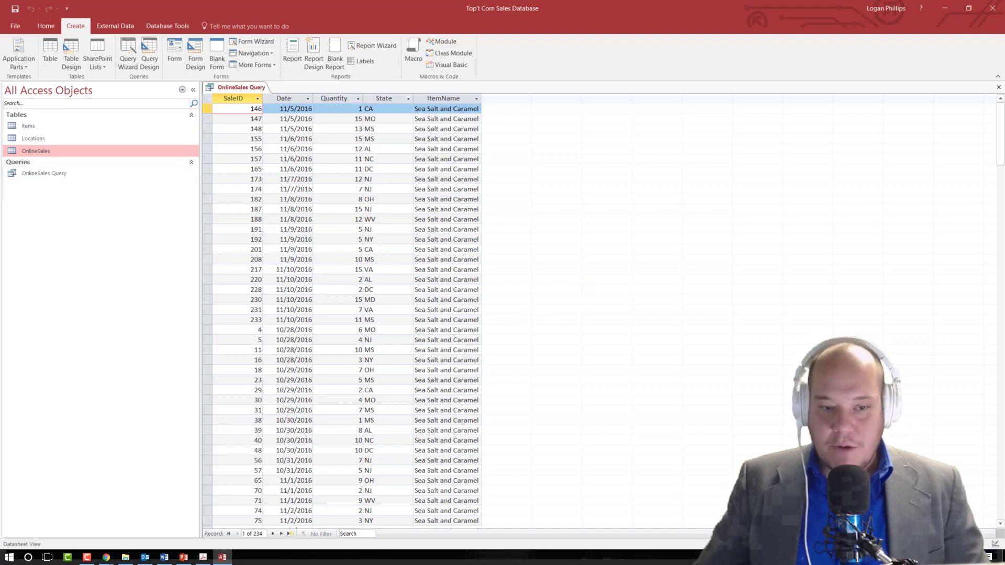
# Switch OnlineSales Query to Design View.
pyautogui.hotkey('alt', 'Tab')
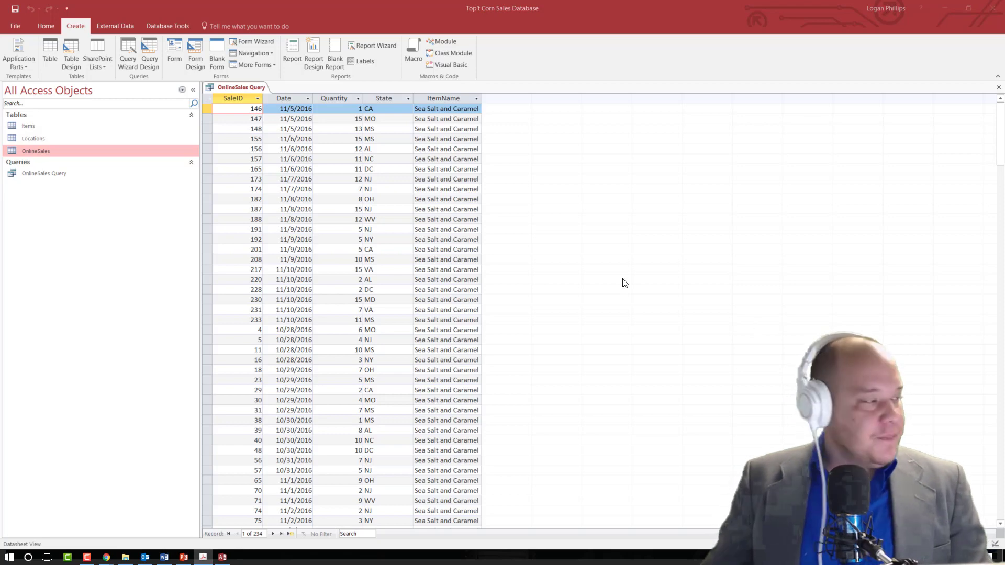
pyautogui.click(137, 176)
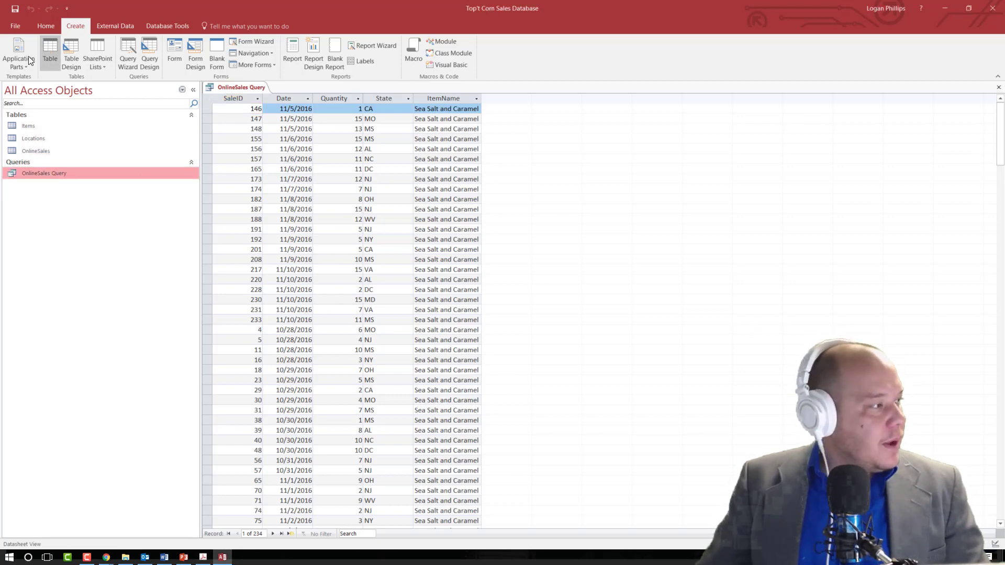
pyautogui.click(45, 26)
pyautogui.click(12, 61)
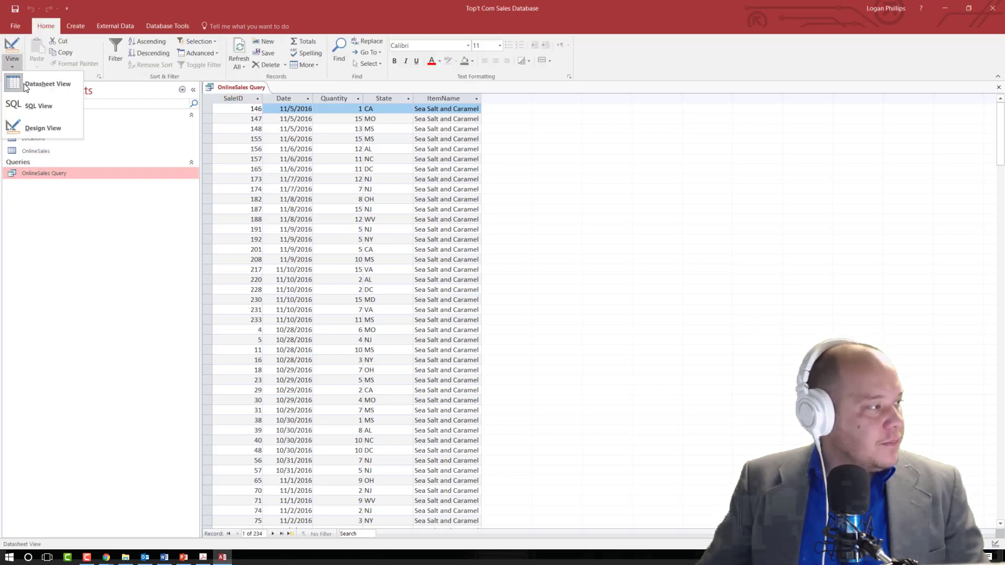
pyautogui.click(44, 129)
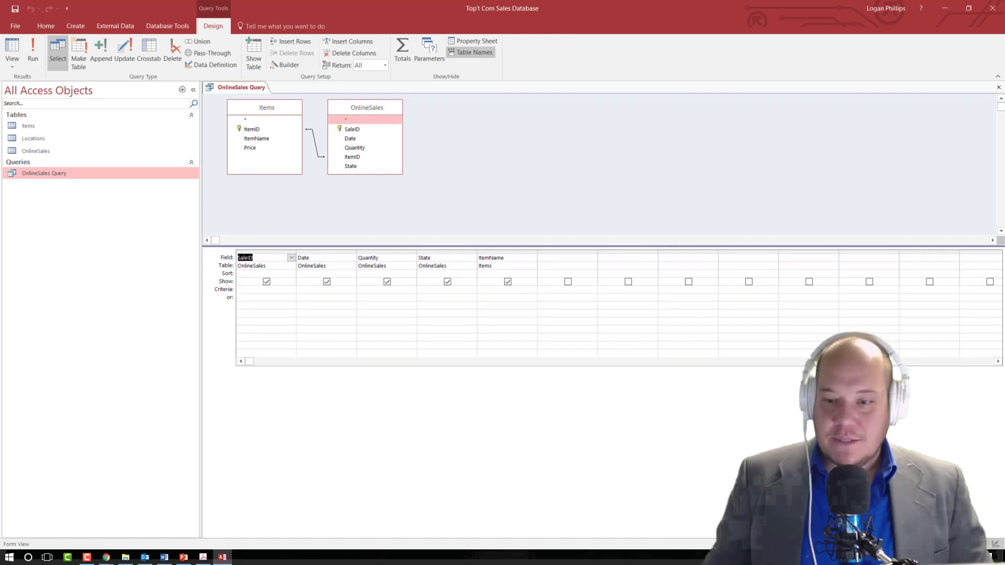
# Set the query criteria to Old Bay for ItemName and MD for State.
pyautogui.hotkey('alt', 'Tab')
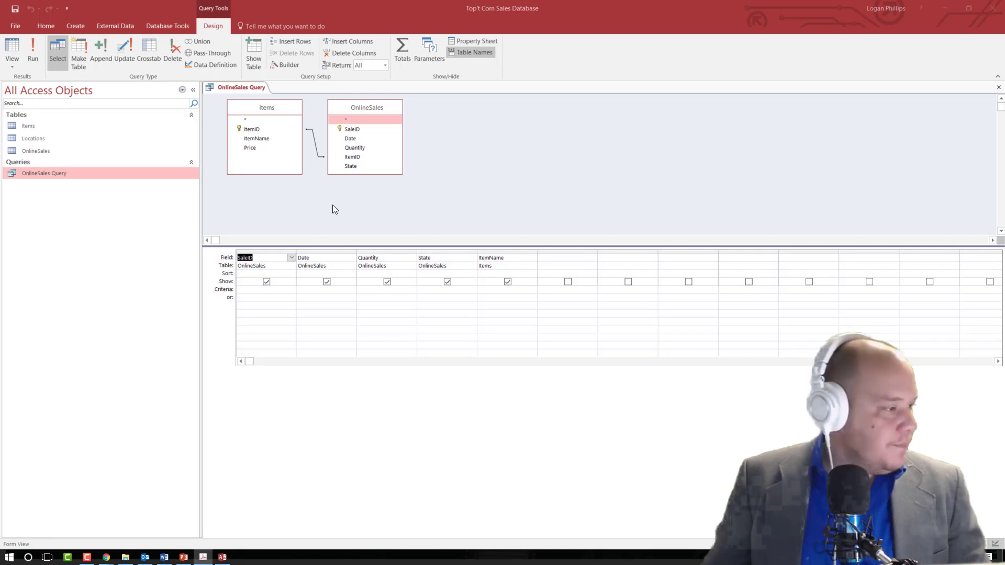
pyautogui.click(505, 288)
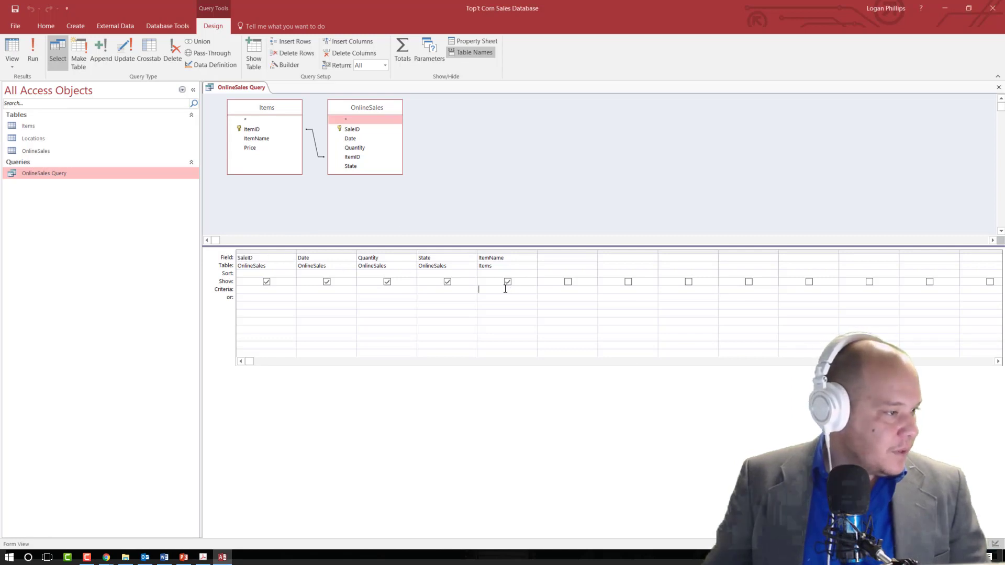
pyautogui.write('Old bay')
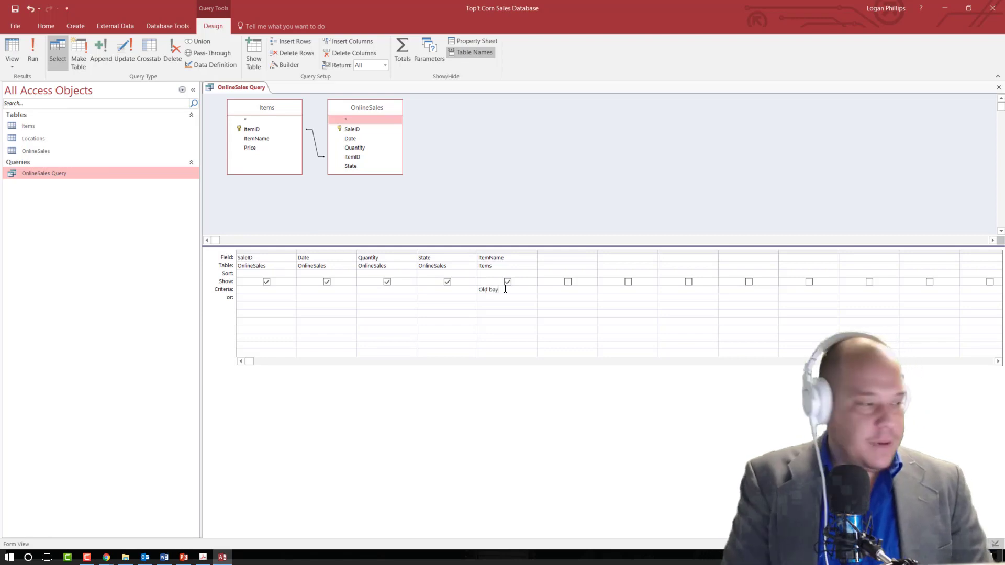
pyautogui.press('BackSpace')
pyautogui.press('BackSpace')
pyautogui.press('BackSpace')
pyautogui.write('Bay')
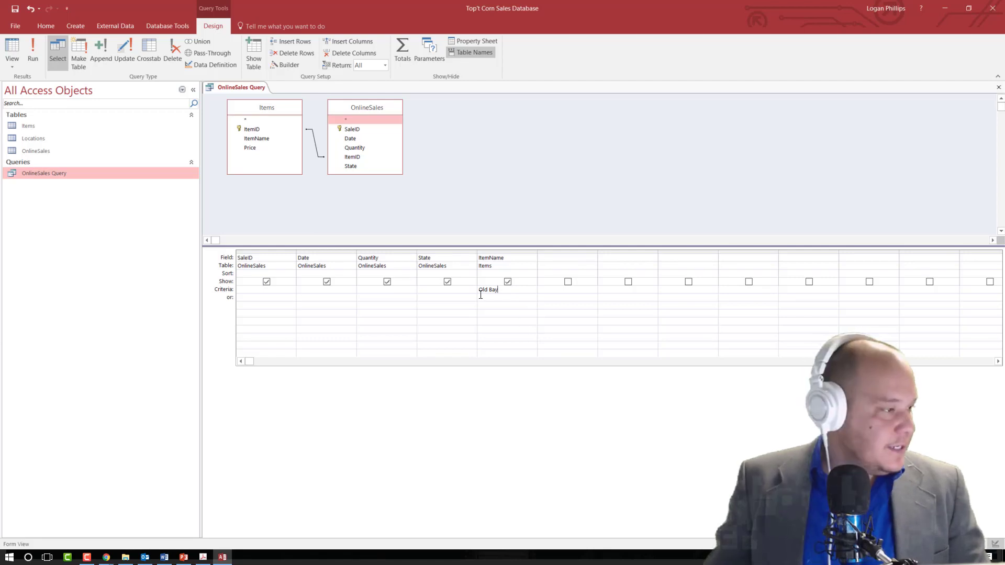
pyautogui.click(442, 290)
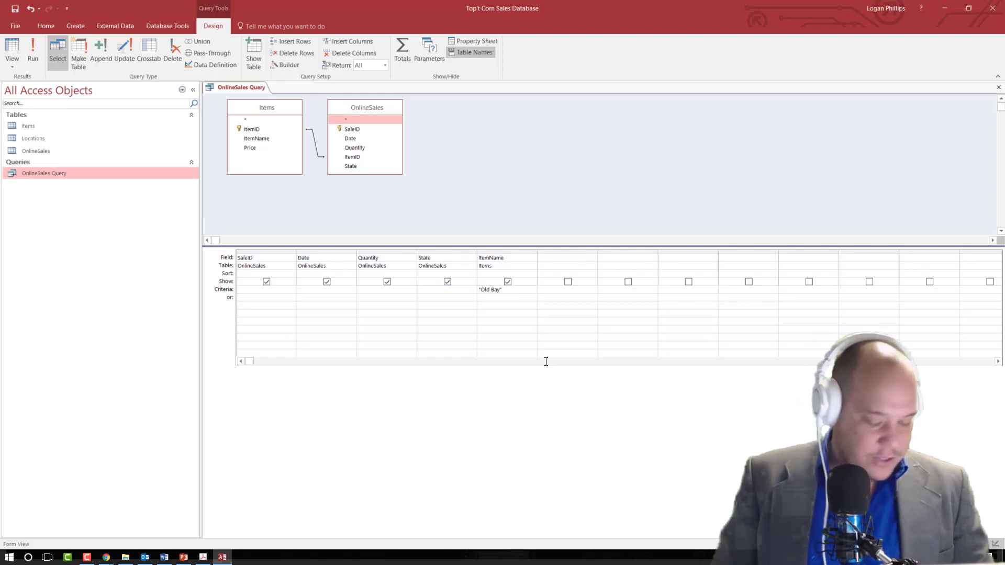
pyautogui.write('MD')
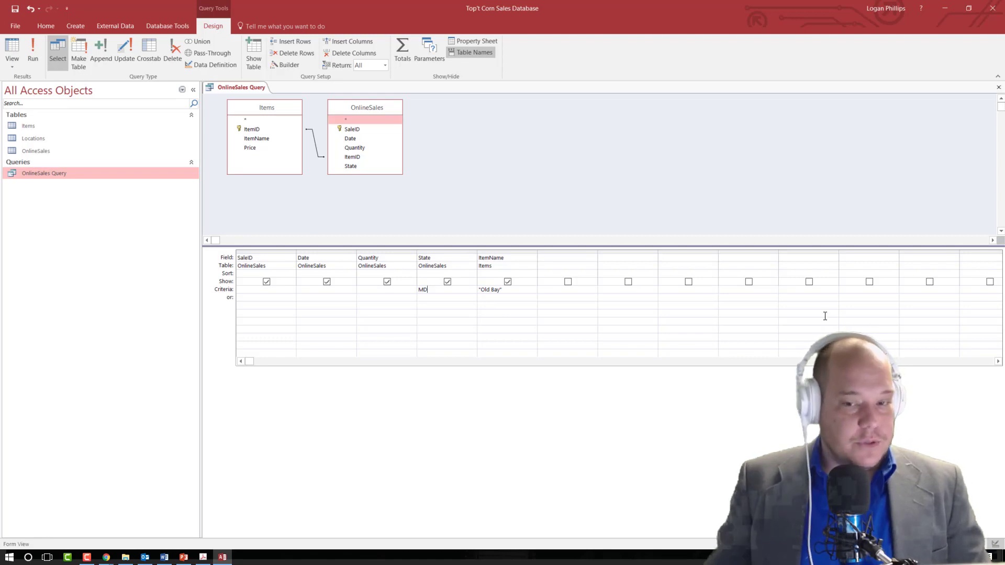
# Set the Date criterion to >= Nov 6, 2016 and run the query.
pyautogui.click(326, 288)
pyautogui.write('>= ')
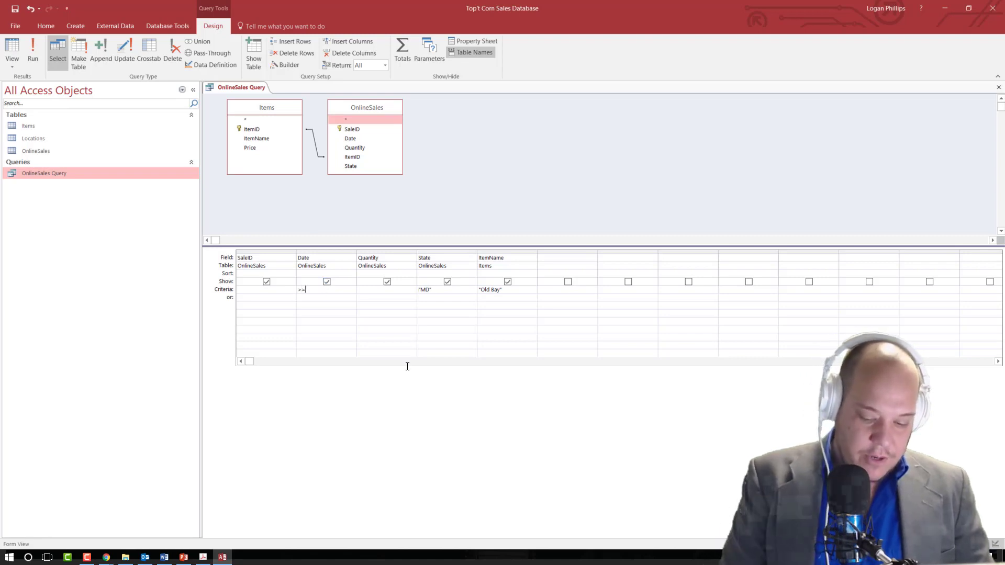
pyautogui.write('Nov')
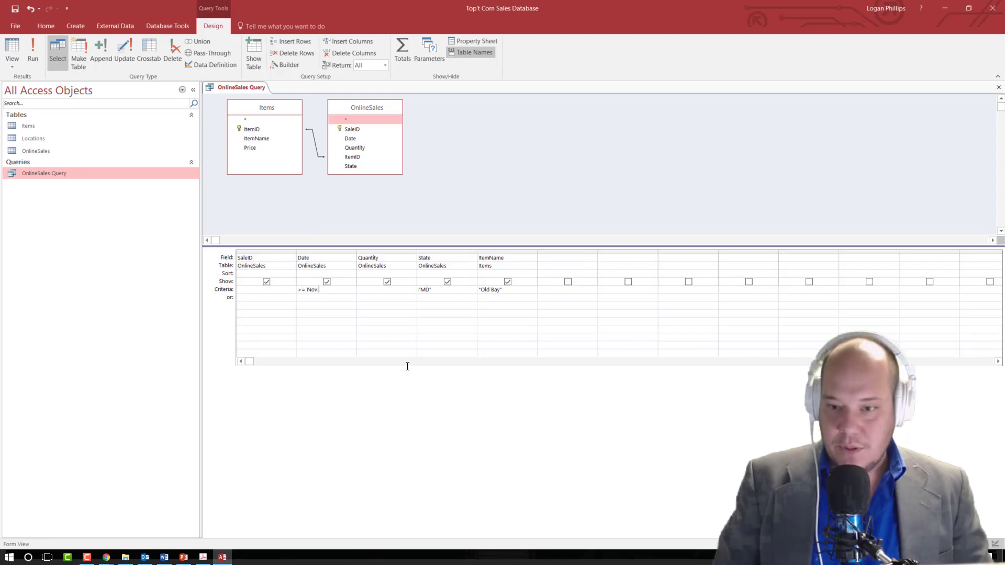
pyautogui.write(' 6')
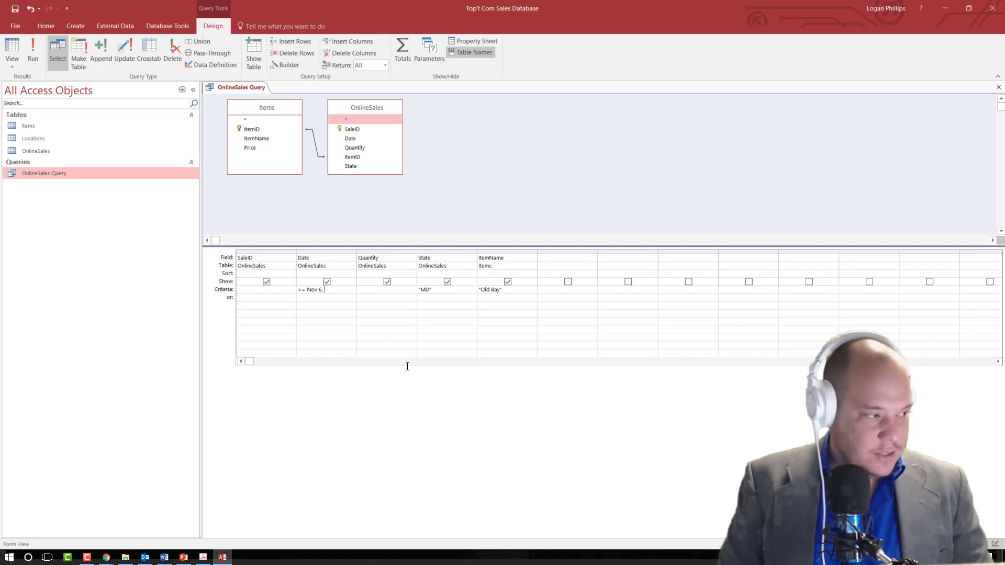
pyautogui.write(', 2016')
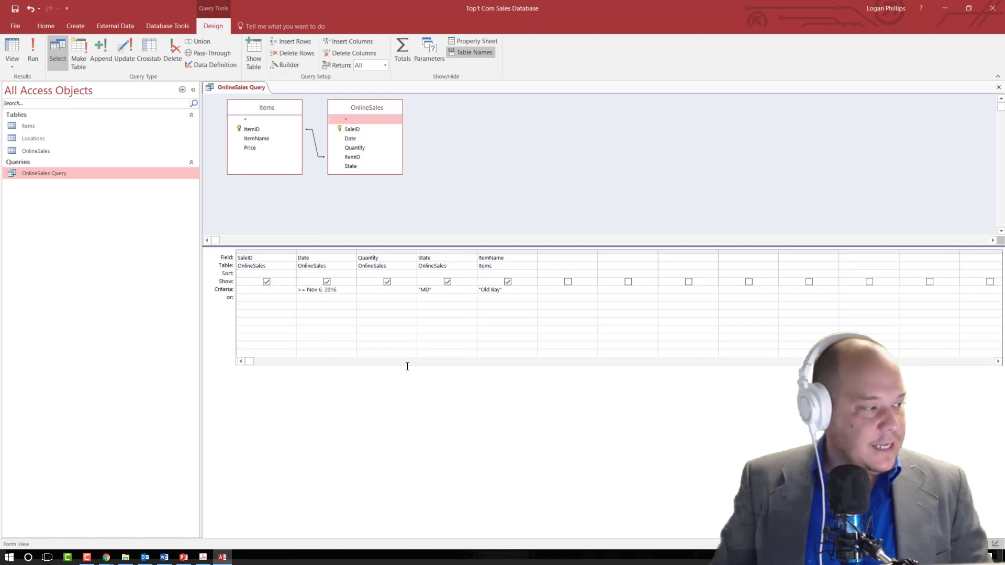
pyautogui.press('Tab')
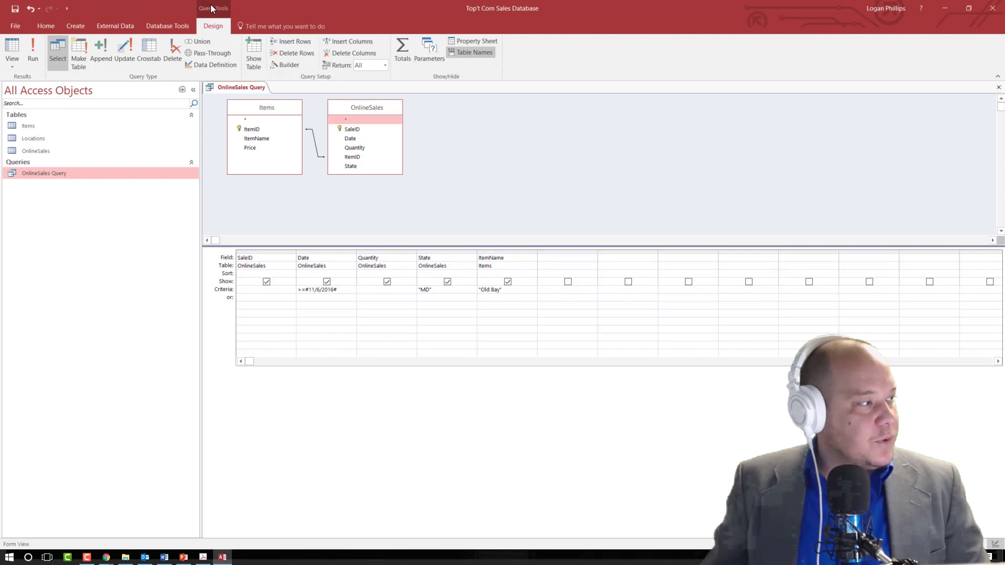
pyautogui.click(41, 58)
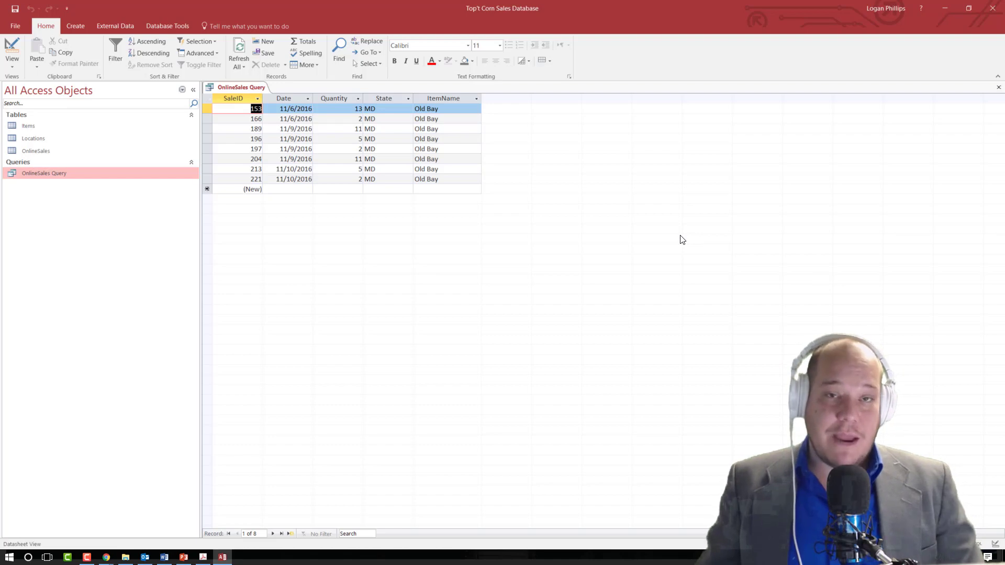
# Switch OnlineSales Query to Design View and review its ItemName, State and Date criteria.
pyautogui.click(14, 62)
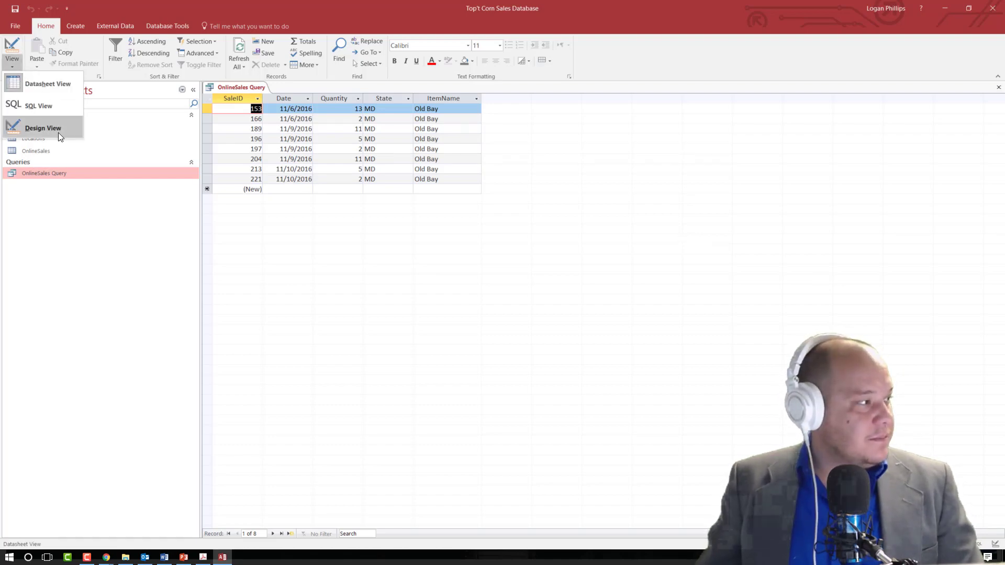
pyautogui.click(43, 128)
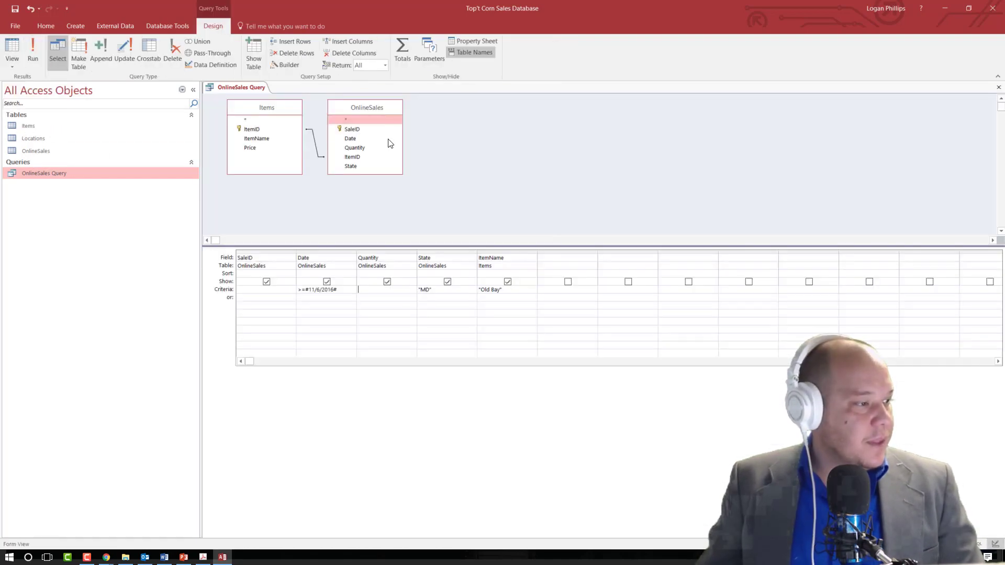
pyautogui.click(495, 292)
pyautogui.click(425, 291)
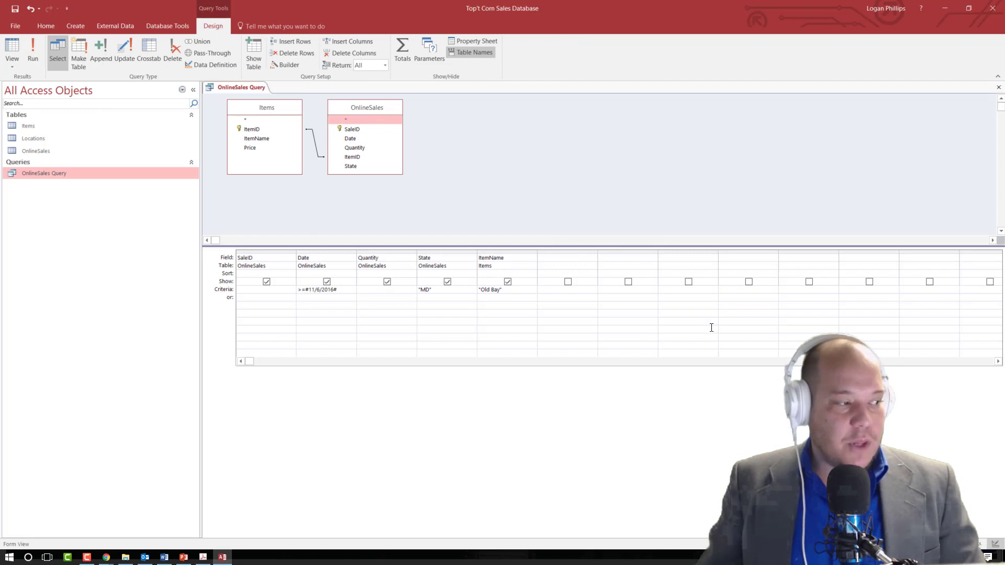
pyautogui.click(342, 290)
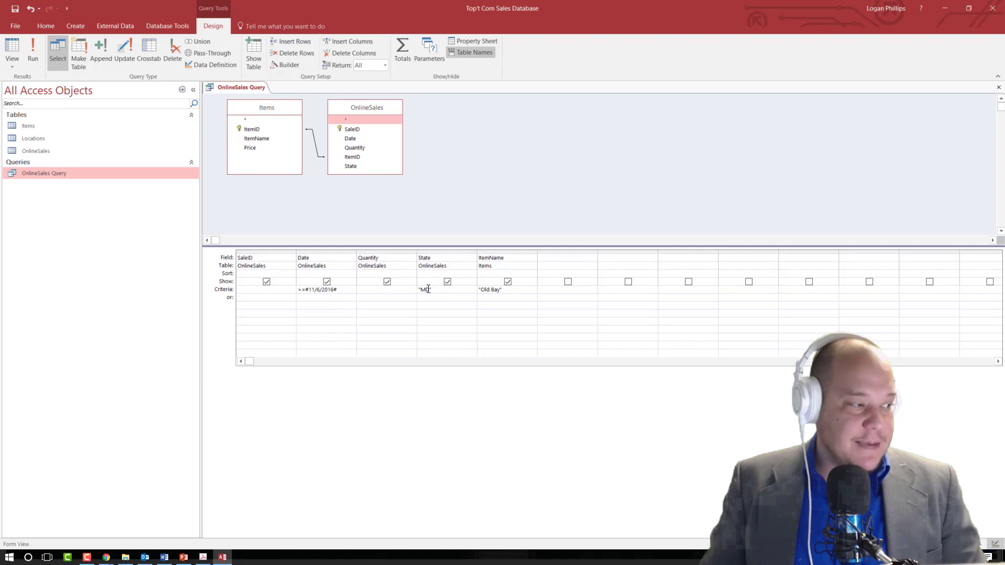
# Re-enter the Date criterion as >= Nov 6, 2016 and run OnlineSales Query again.
pyautogui.moveTo(339, 289); pyautogui.dragTo(240, 287)
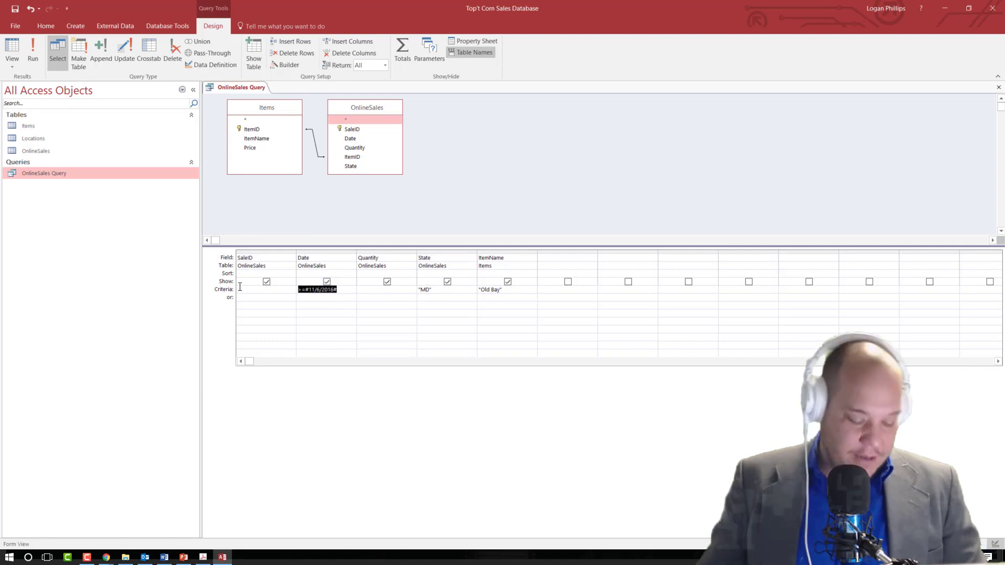
pyautogui.write('>')
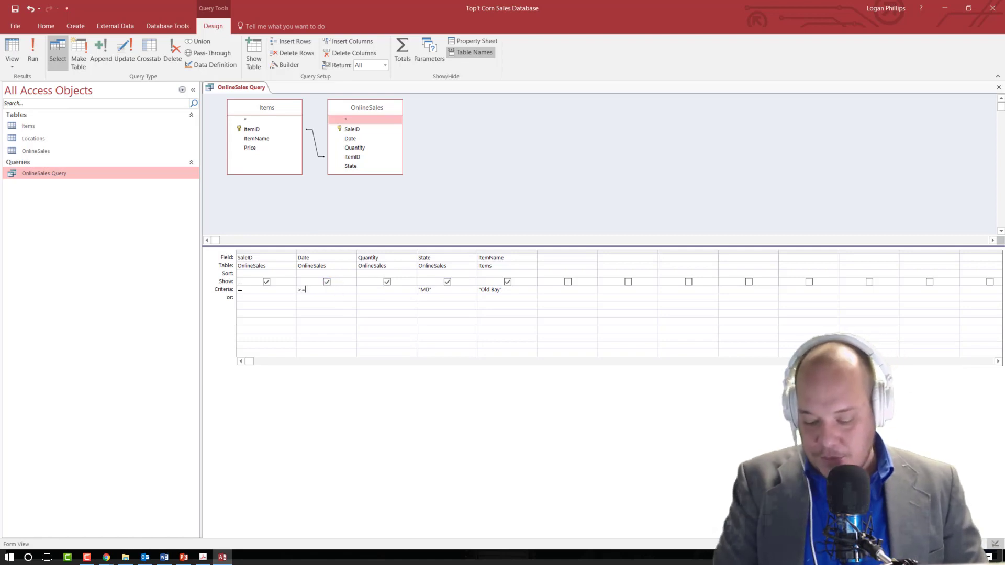
pyautogui.write('= Nov')
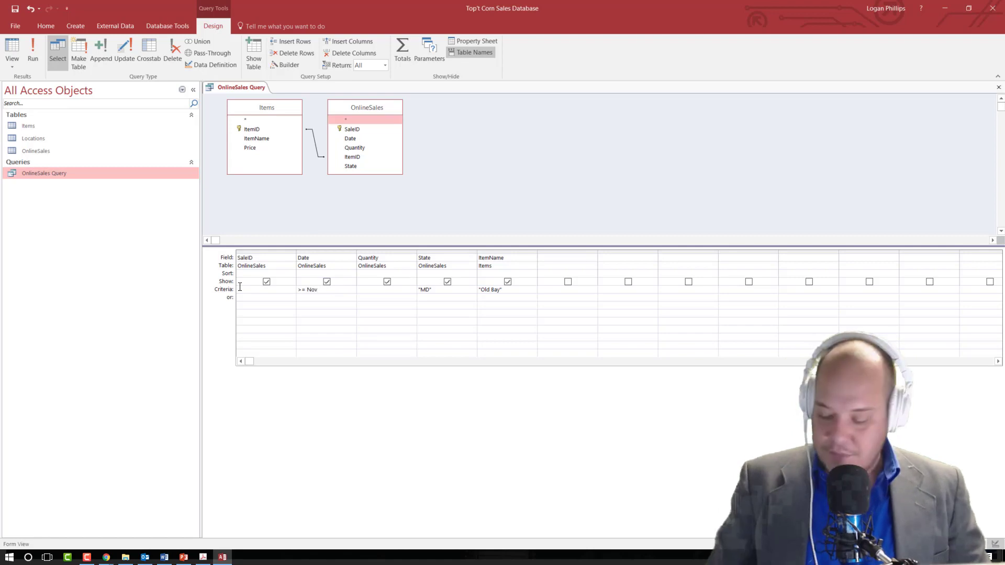
pyautogui.write(' 6')
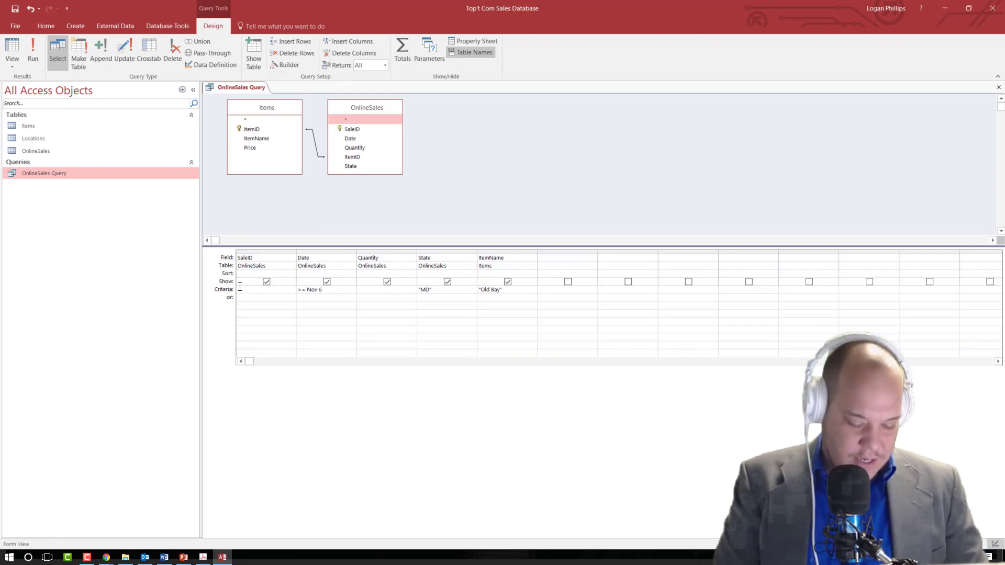
pyautogui.write(', 201')
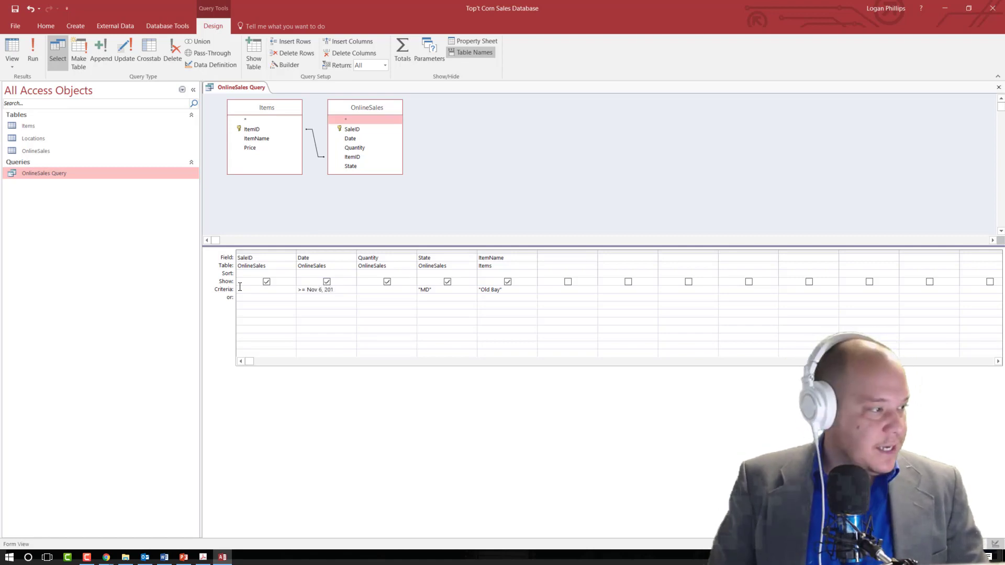
pyautogui.write('6')
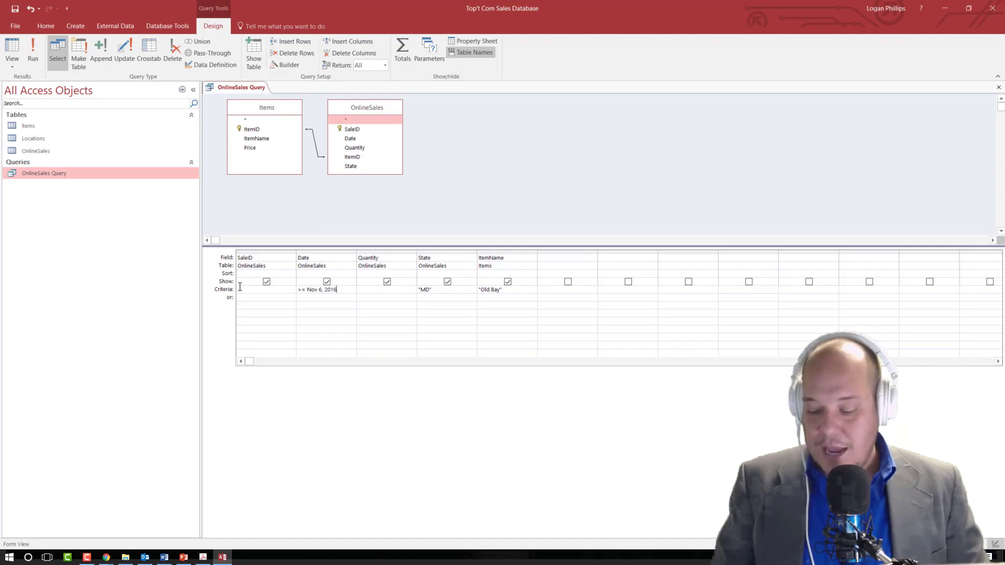
pyautogui.press('Return')
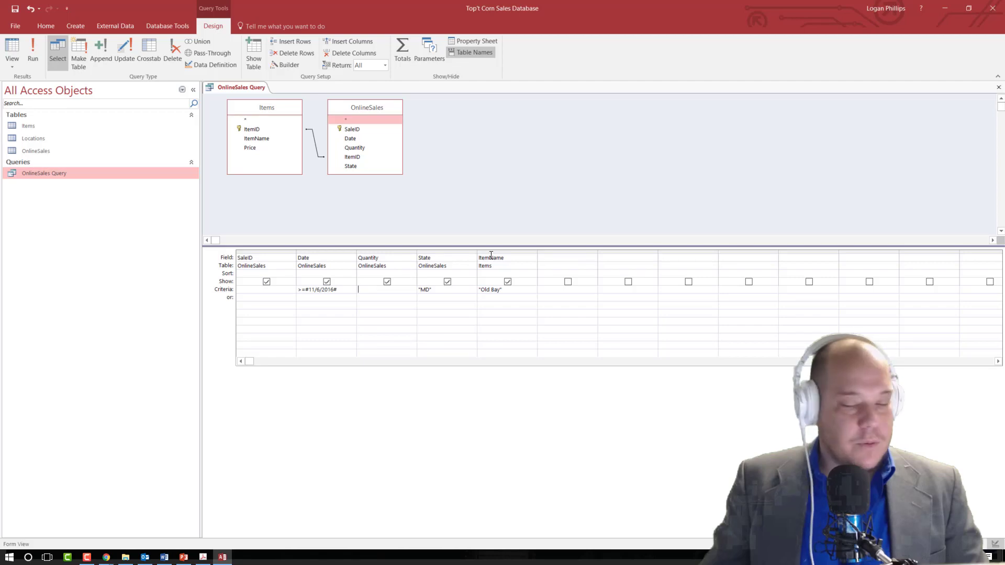
pyautogui.hotkey('alt', 'Tab')
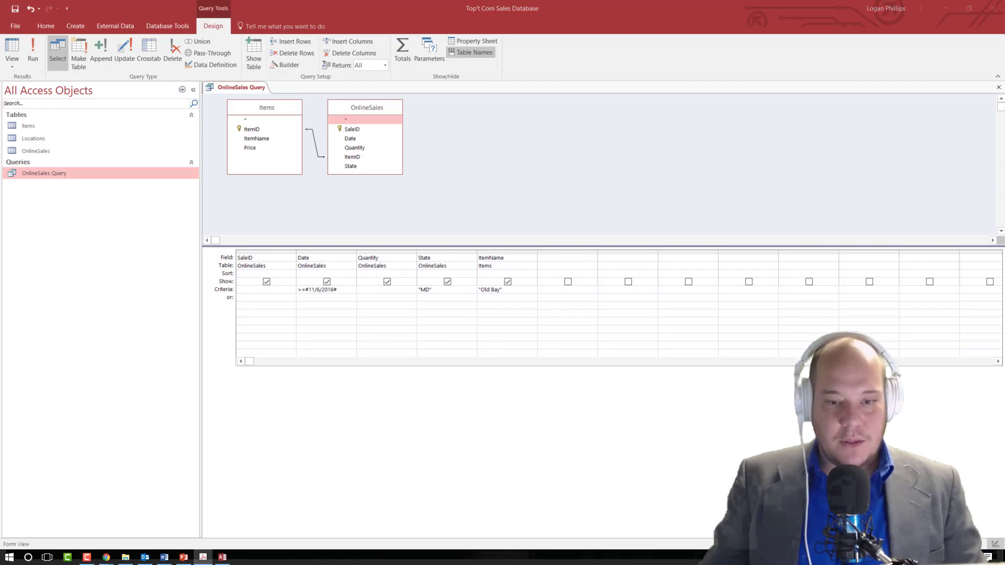
pyautogui.click(37, 48)
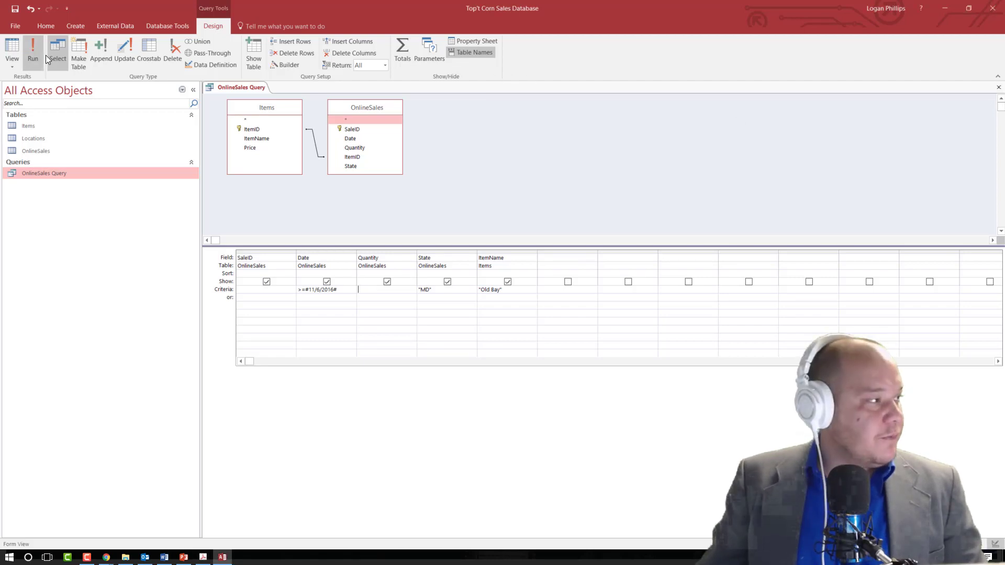
pyautogui.click(43, 54)
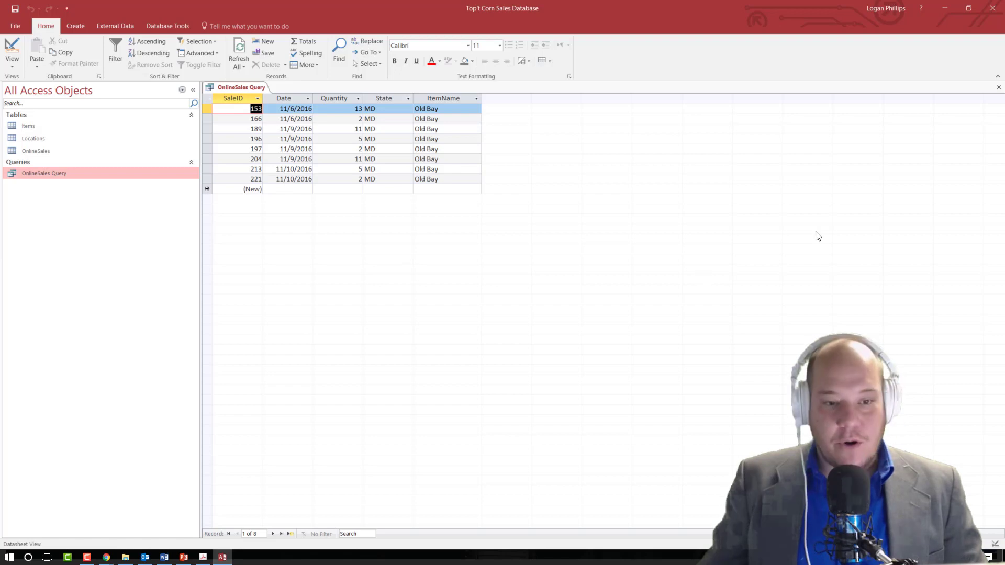
# In Design View, hide the ItemName and State fields from the query results, and run and save the query.
pyautogui.hotkey('alt', 'Tab')
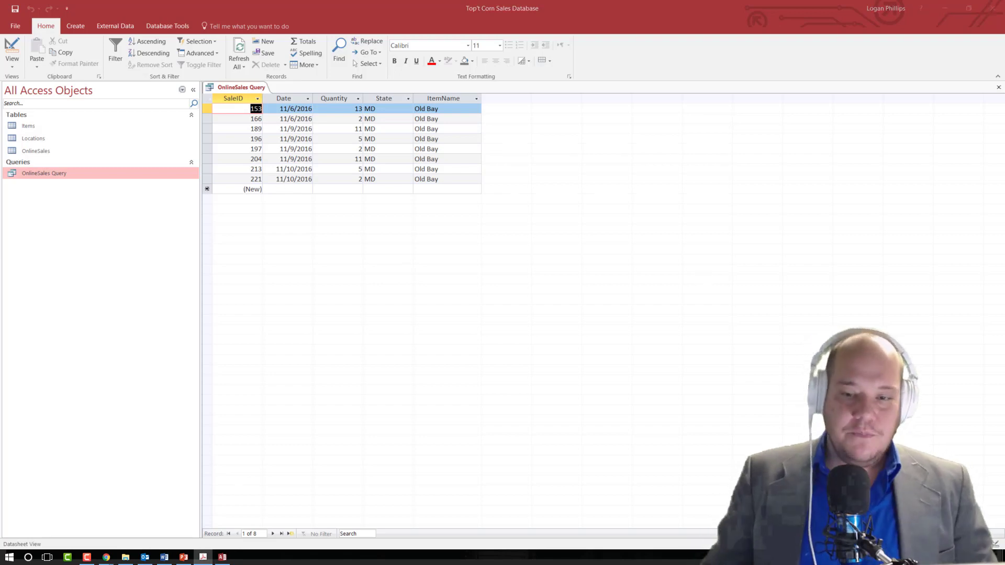
pyautogui.click(11, 65)
pyautogui.click(11, 65)
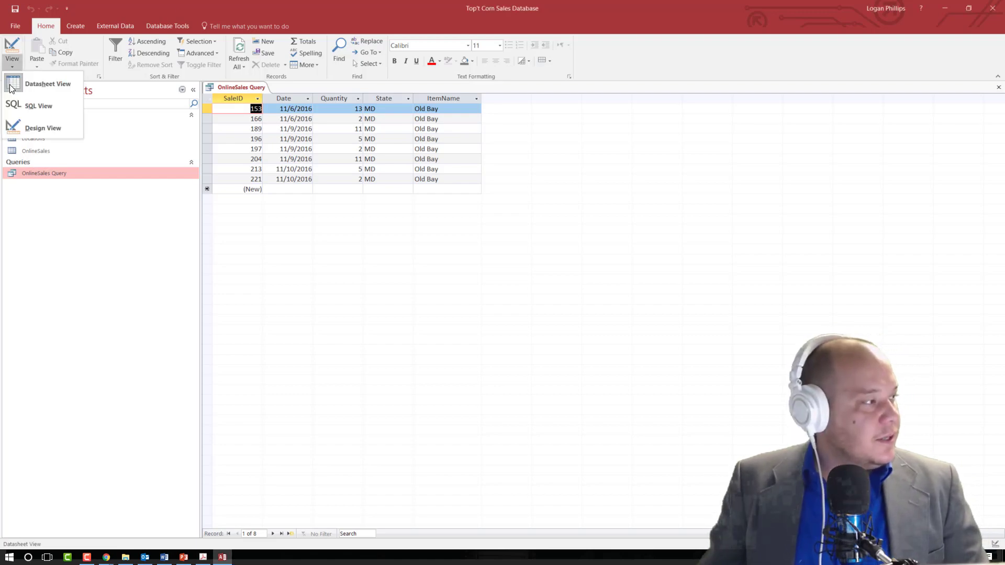
pyautogui.click(32, 127)
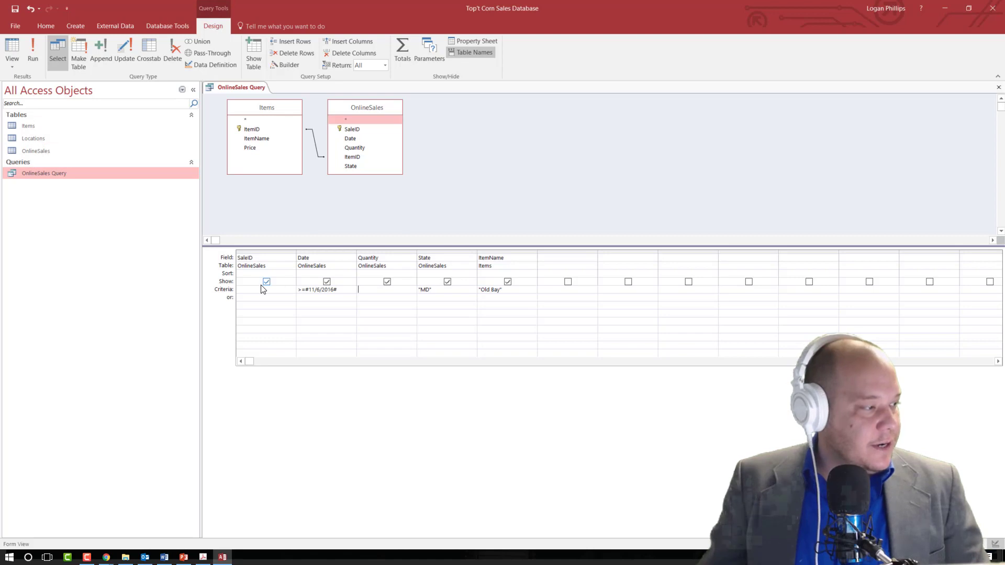
pyautogui.click(359, 289)
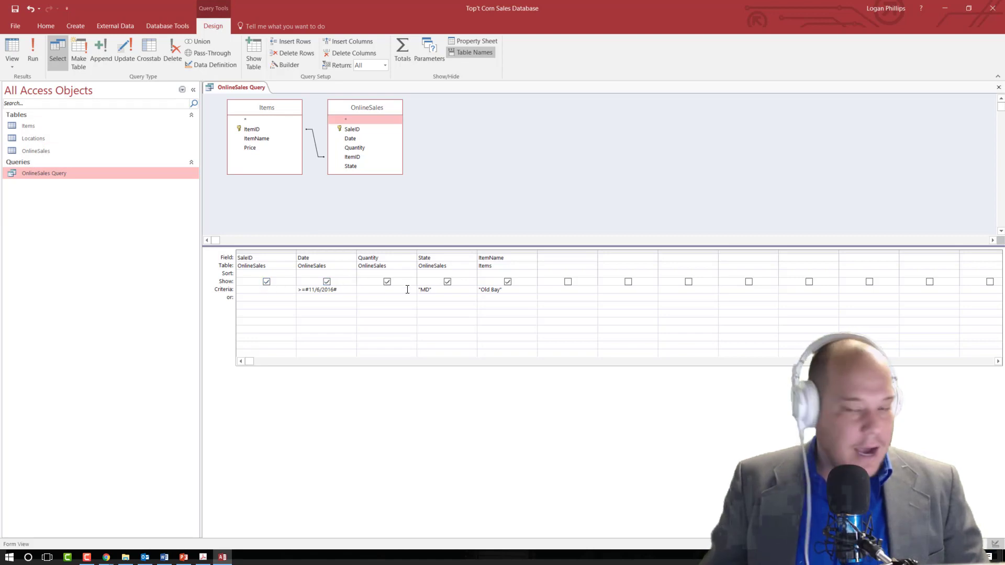
pyautogui.click(507, 281)
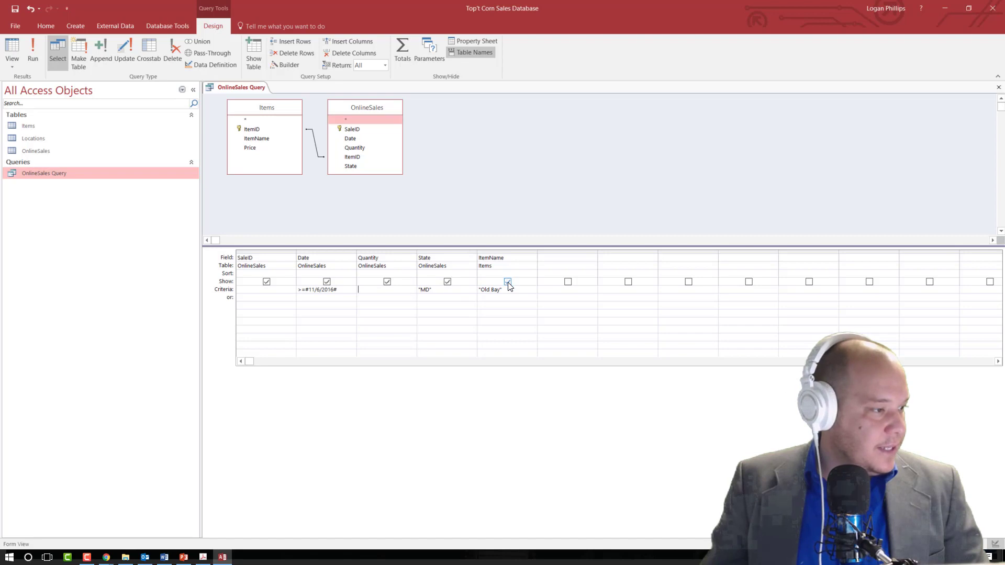
pyautogui.click(447, 281)
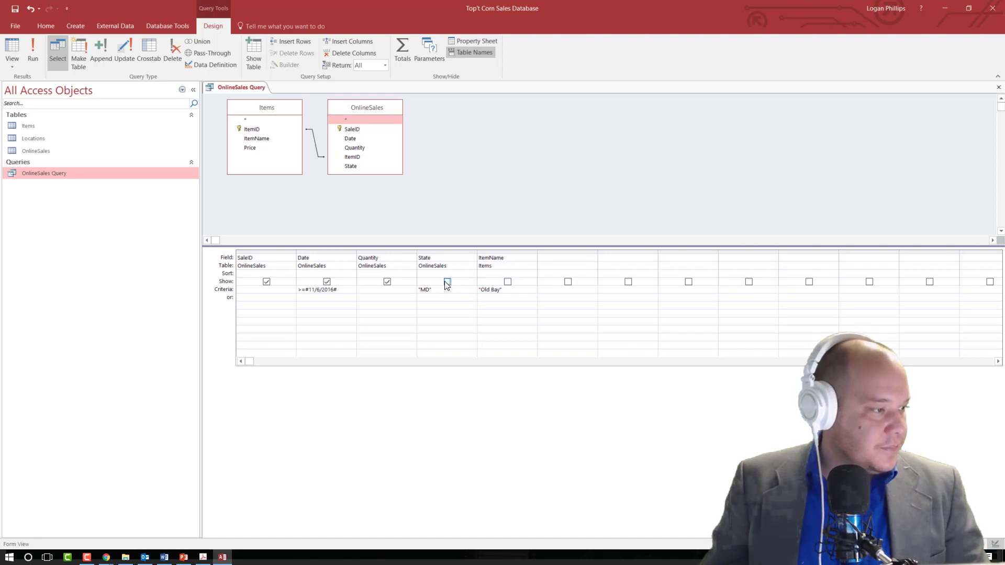
pyautogui.click(33, 58)
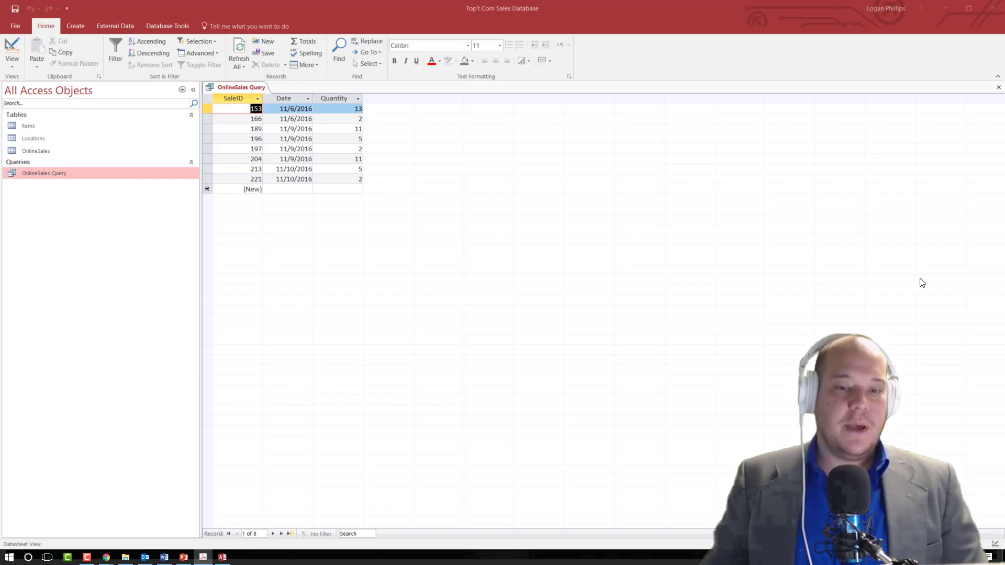
pyautogui.rightClick(246, 86)
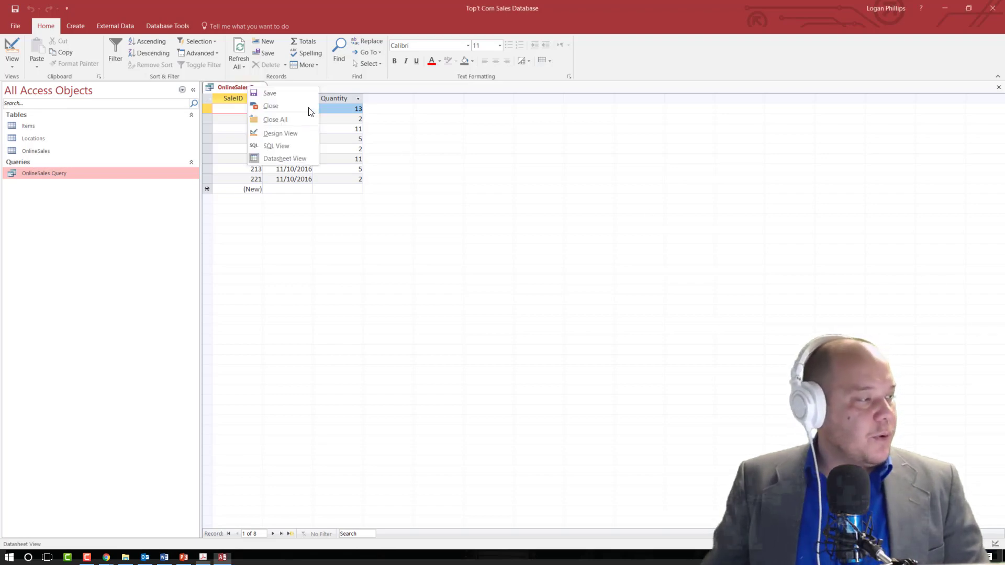
pyautogui.click(256, 93)
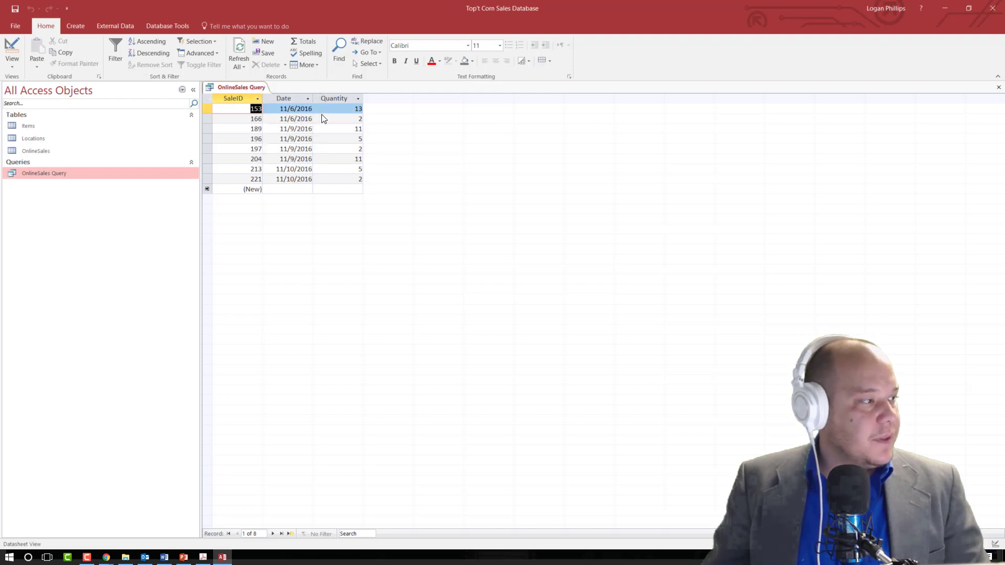
# Try to rename OnlineSales Query while it is open.
pyautogui.rightClick(58, 173)
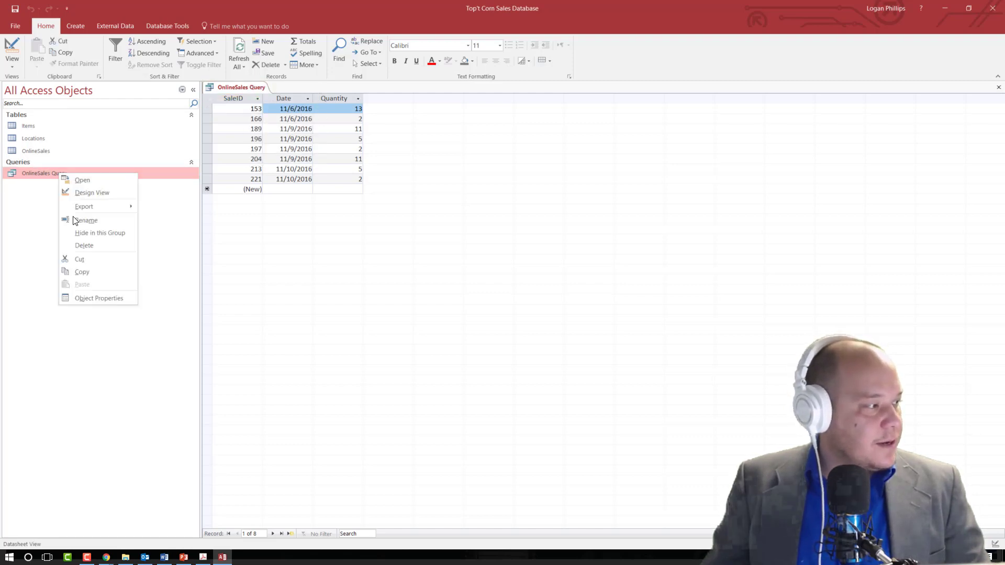
pyautogui.click(78, 220)
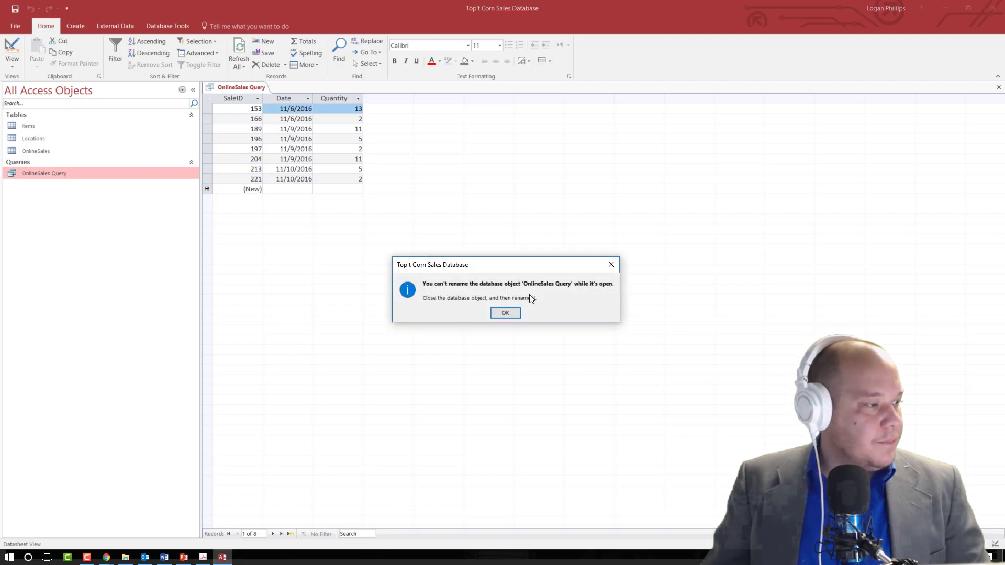
pyautogui.click(505, 312)
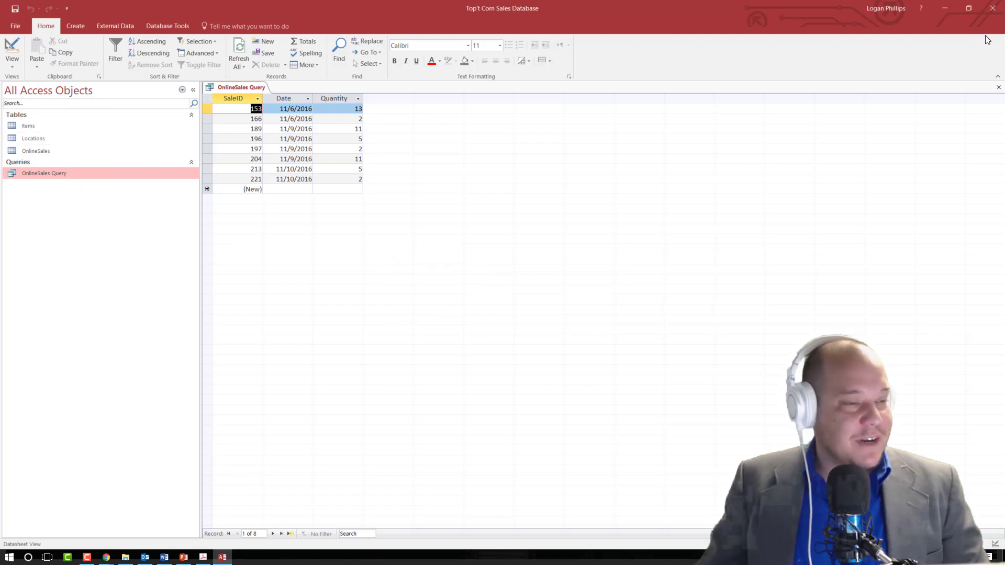
# Close OnlineSales Query to rename it OldBayMDQuery, and open the renamed query.
pyautogui.click(999, 88)
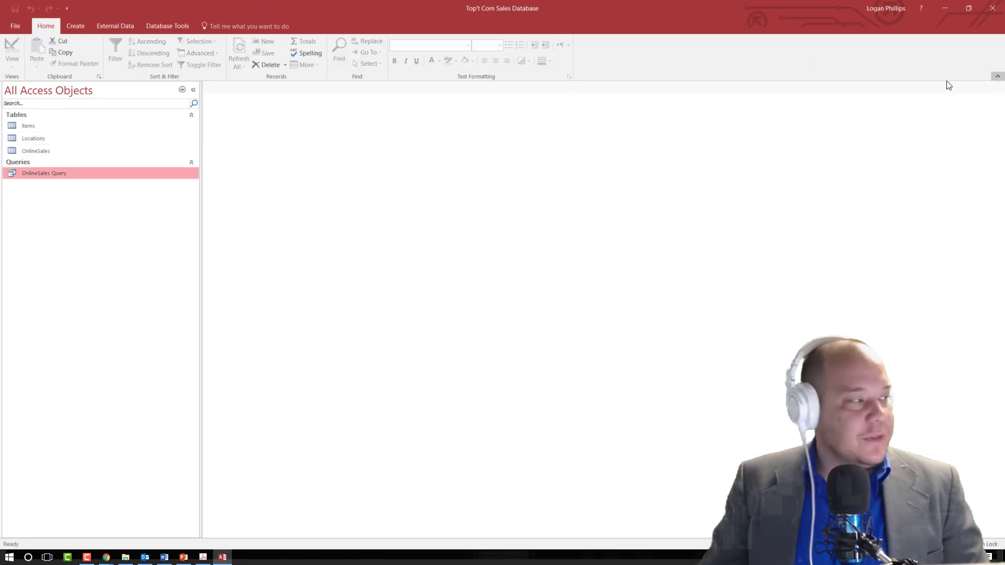
pyautogui.rightClick(52, 171)
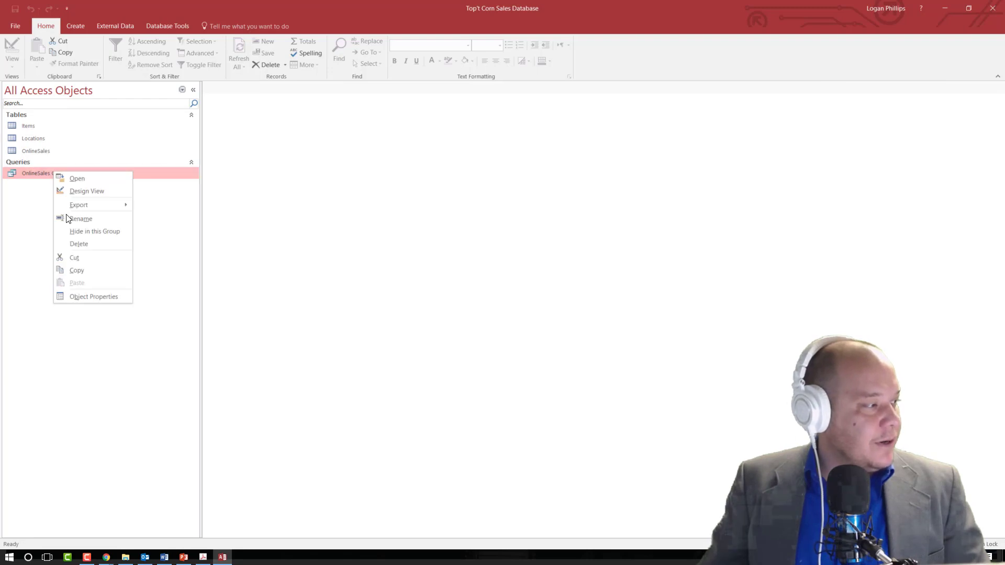
pyautogui.click(96, 219)
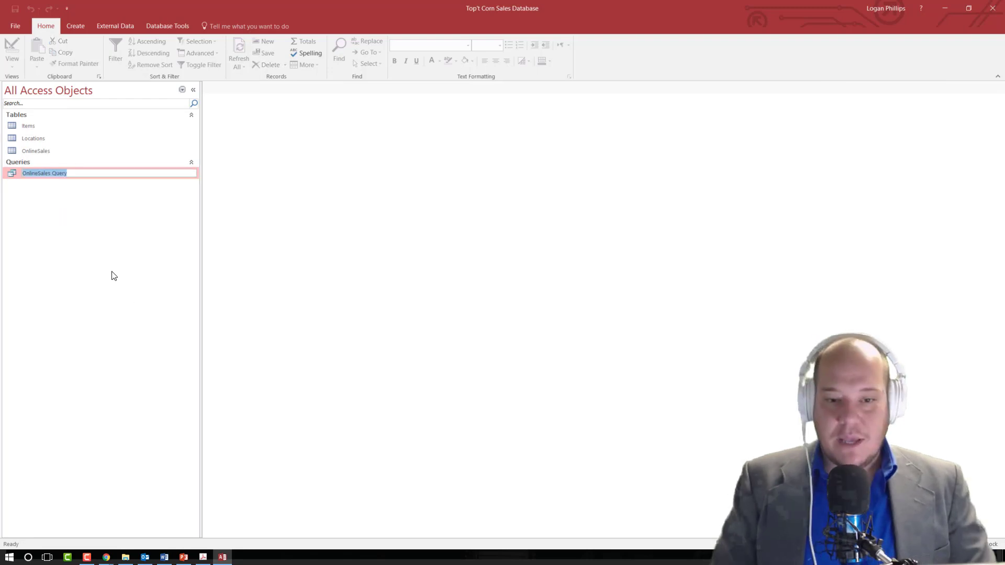
pyautogui.write('Old')
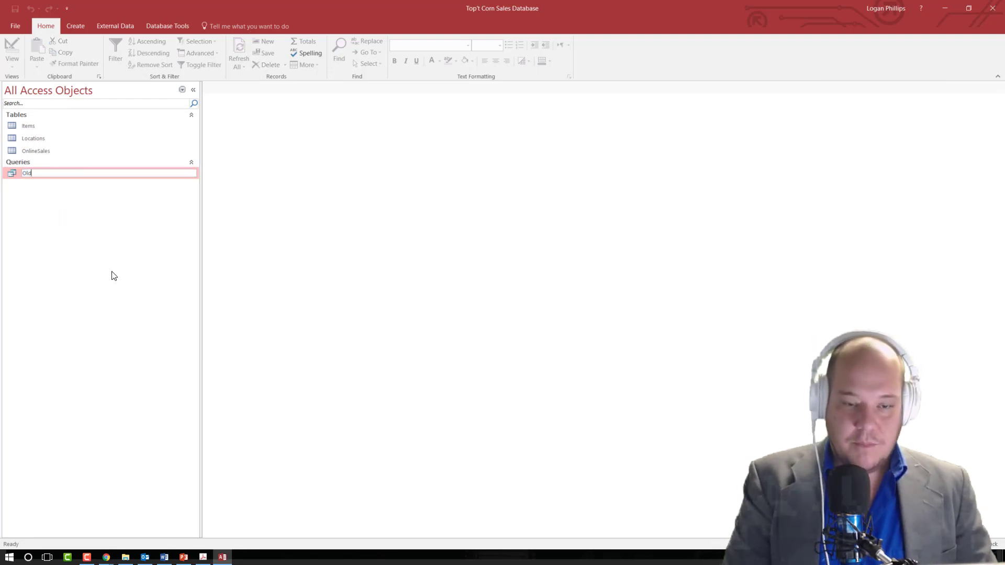
pyautogui.write('NBay')
pyautogui.press('BackSpace')
pyautogui.press('BackSpace')
pyautogui.press('BackSpace')
pyautogui.press('BackSpace')
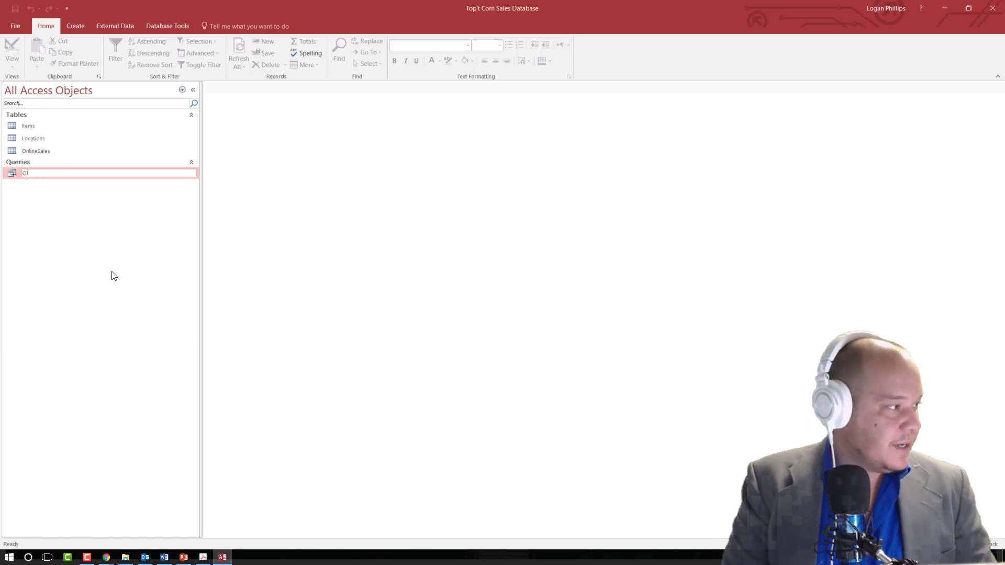
pyautogui.write('BayMD')
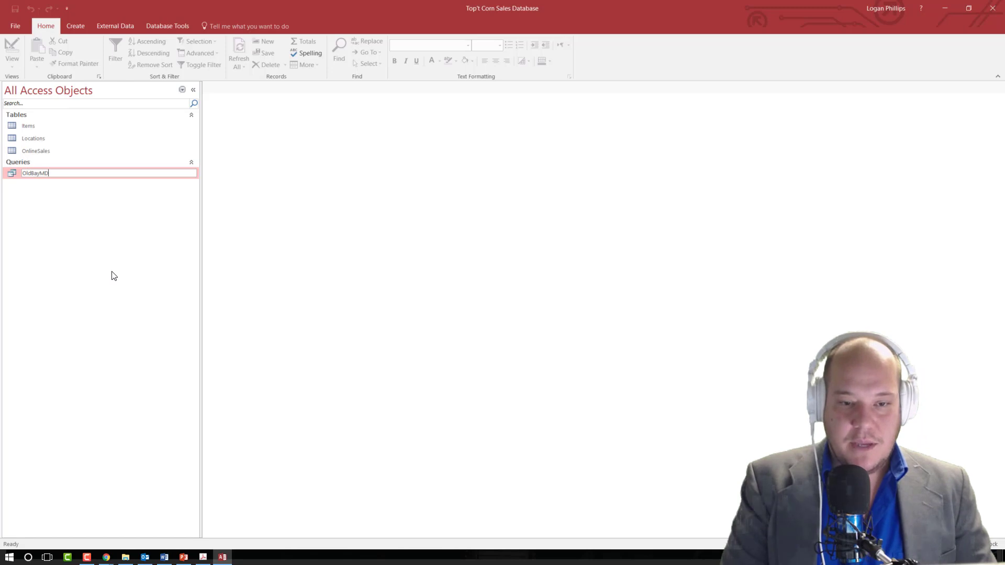
pyautogui.write('Query')
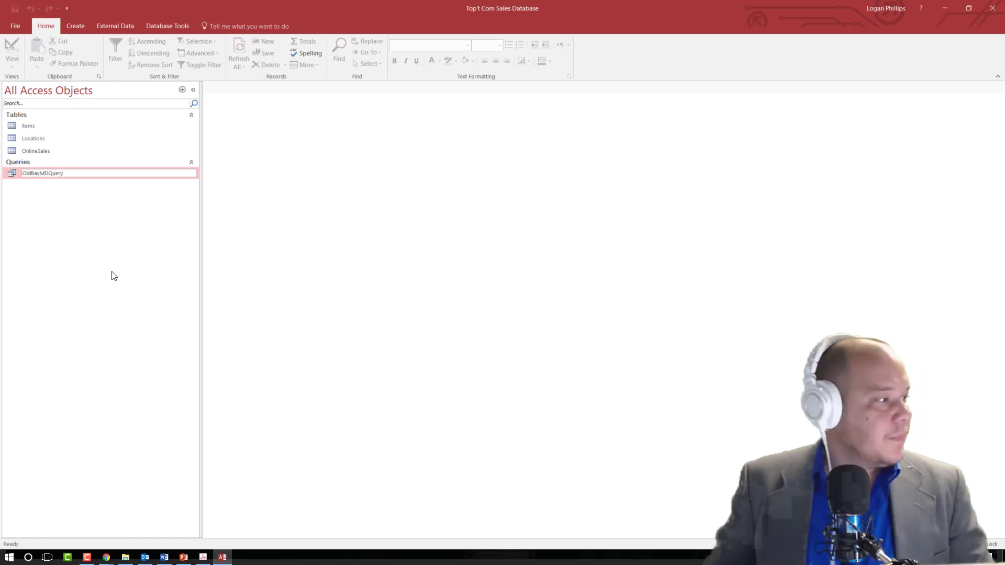
pyautogui.press('Return')
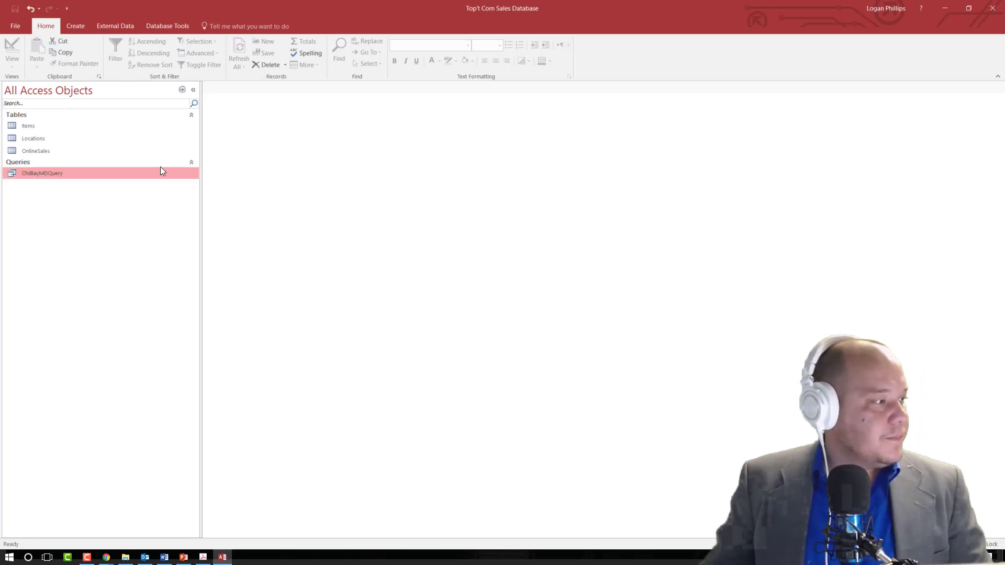
pyautogui.doubleClick(104, 174)
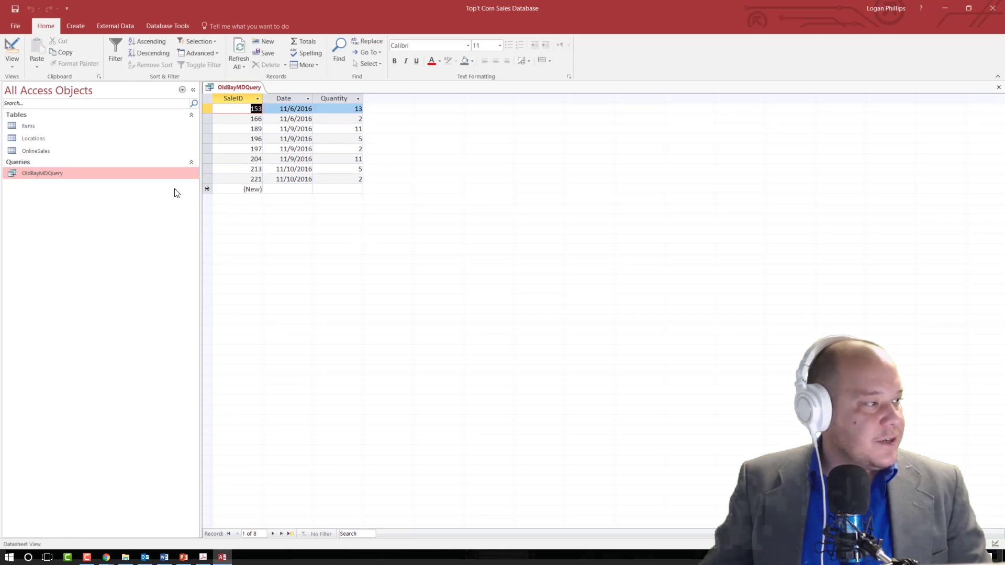
# Close OldBayMDQuery and start exporting it to an Excel spreadsheet.
pyautogui.click(998, 88)
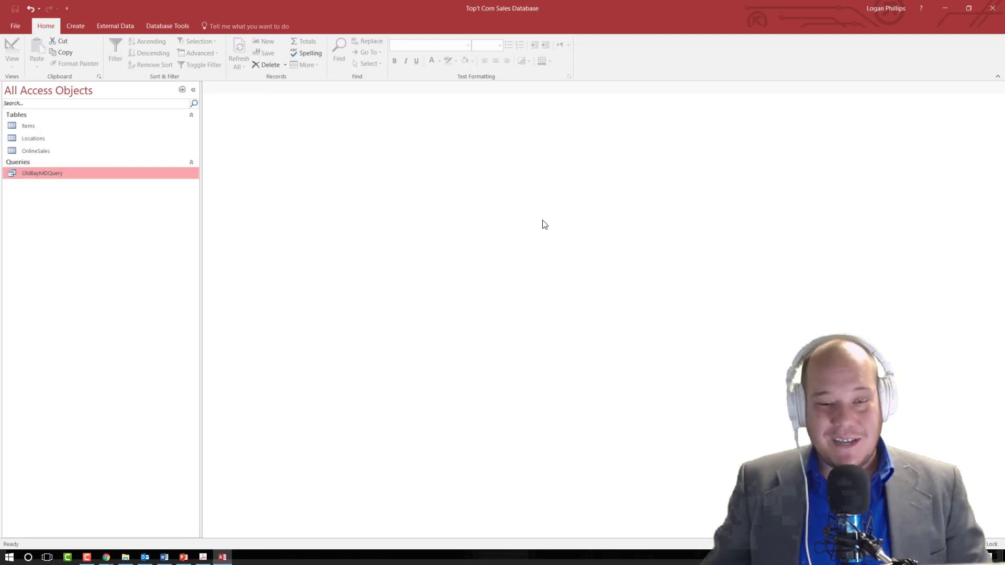
pyautogui.hotkey('alt', 'Tab')
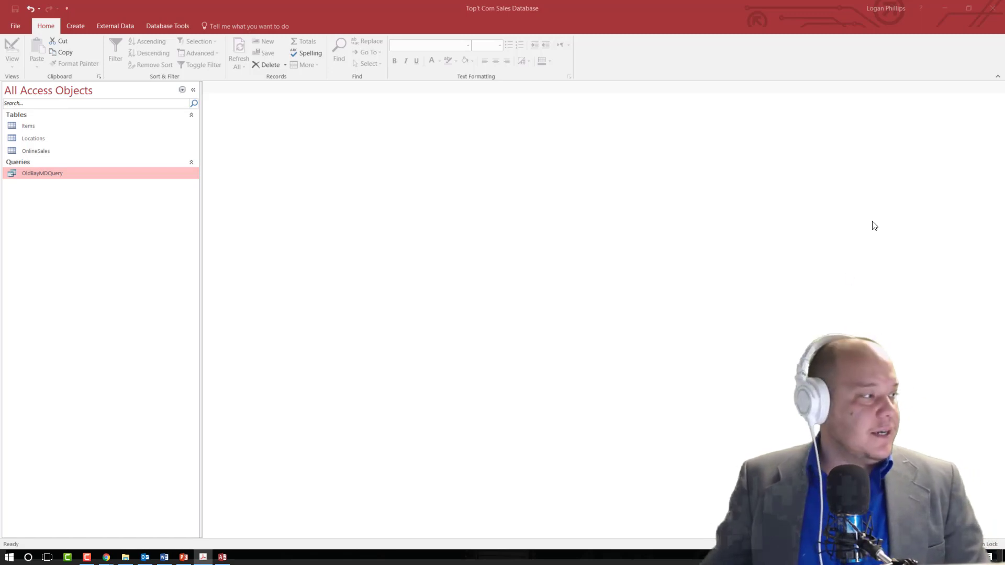
pyautogui.click(43, 170)
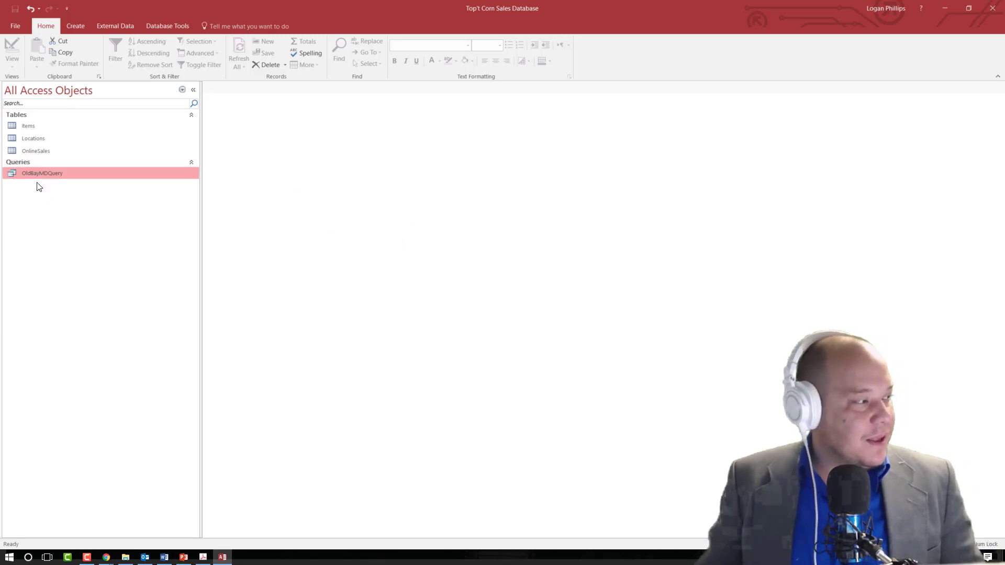
pyautogui.click(116, 26)
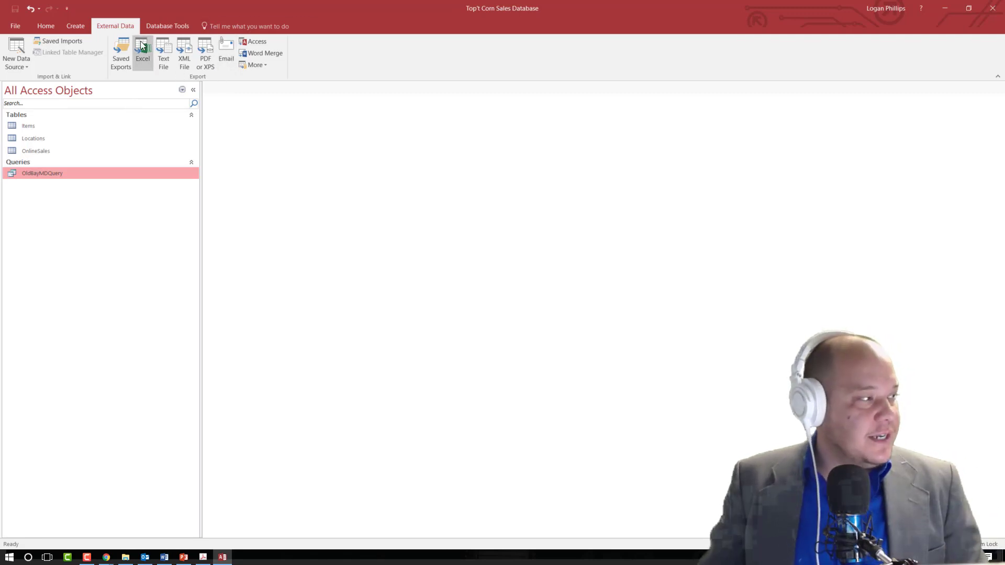
pyautogui.click(143, 62)
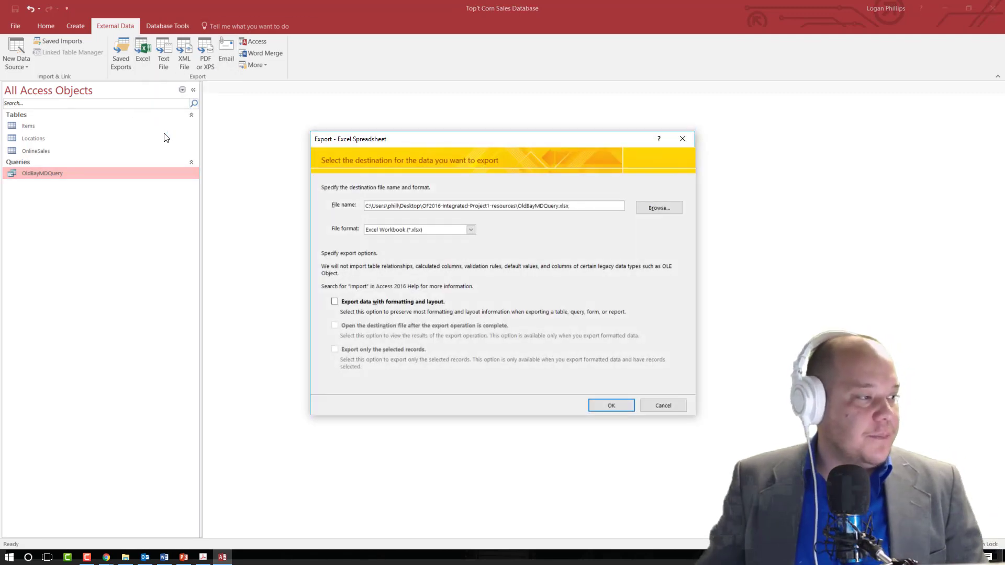
# Set the export destination to an Excel workbook named OldBayMDSales on the Desktop.
pyautogui.click(662, 209)
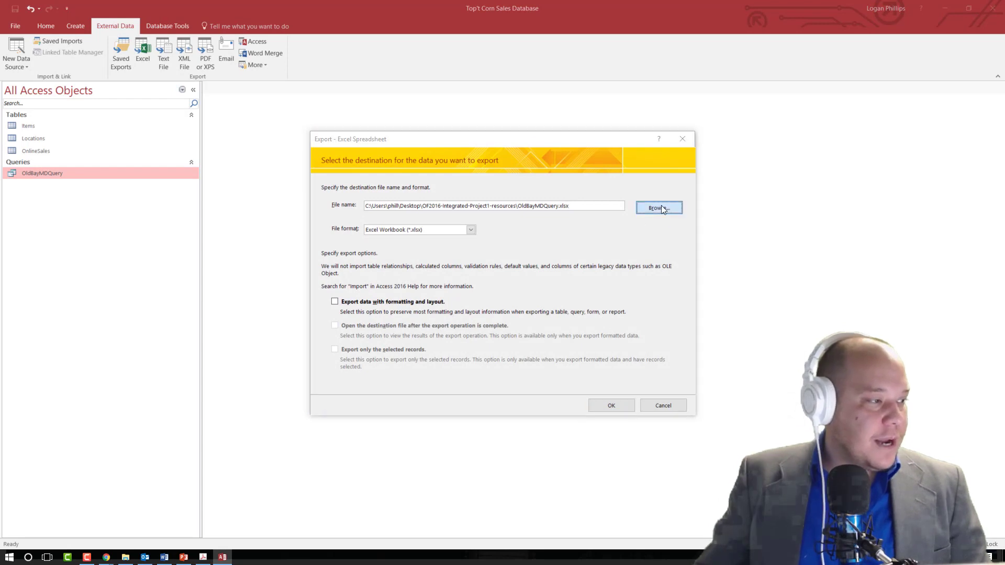
pyautogui.click(501, 171)
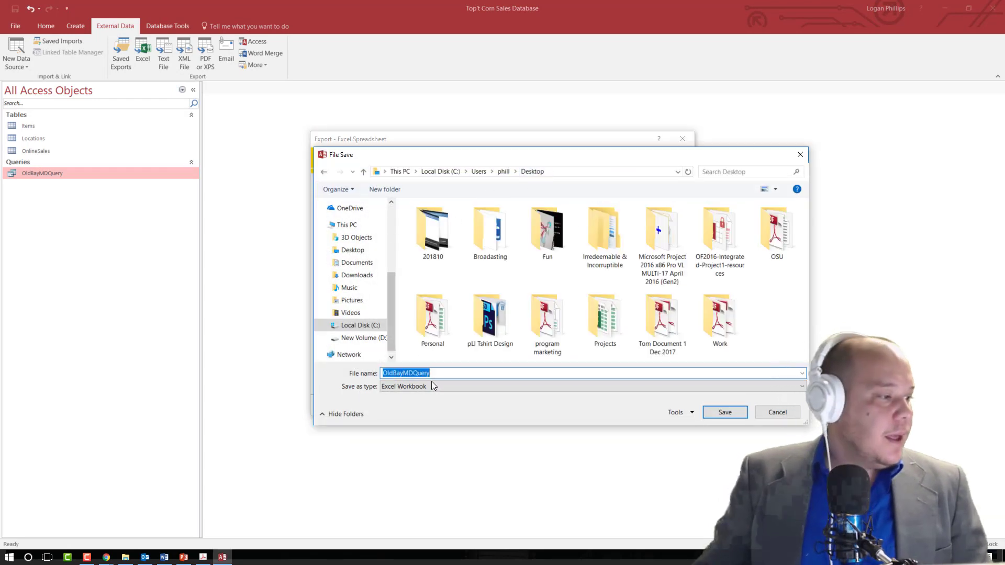
pyautogui.click(446, 374)
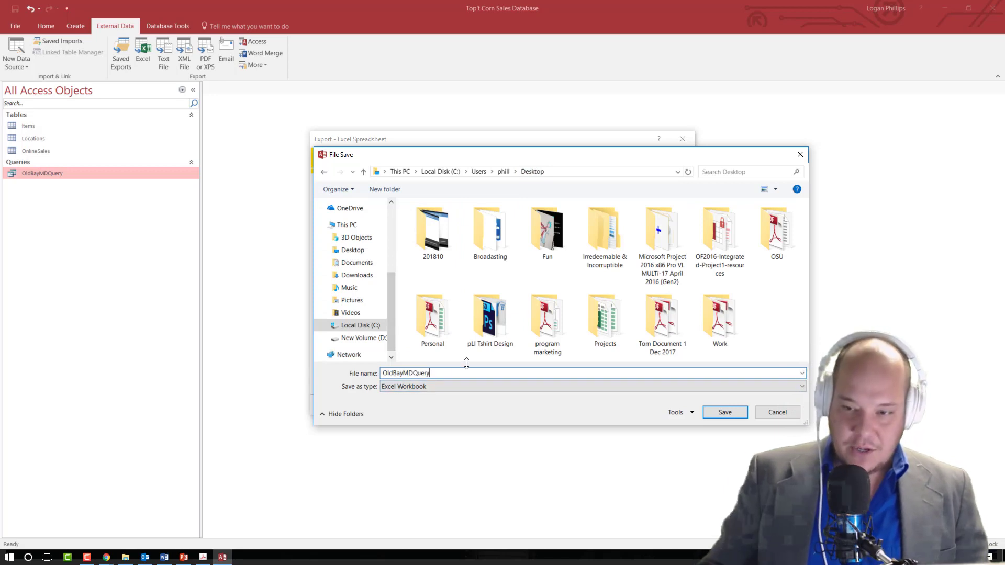
pyautogui.press('BackSpace')
pyautogui.press('BackSpace')
pyautogui.press('BackSpace')
pyautogui.press('BackSpace')
pyautogui.press('BackSpace')
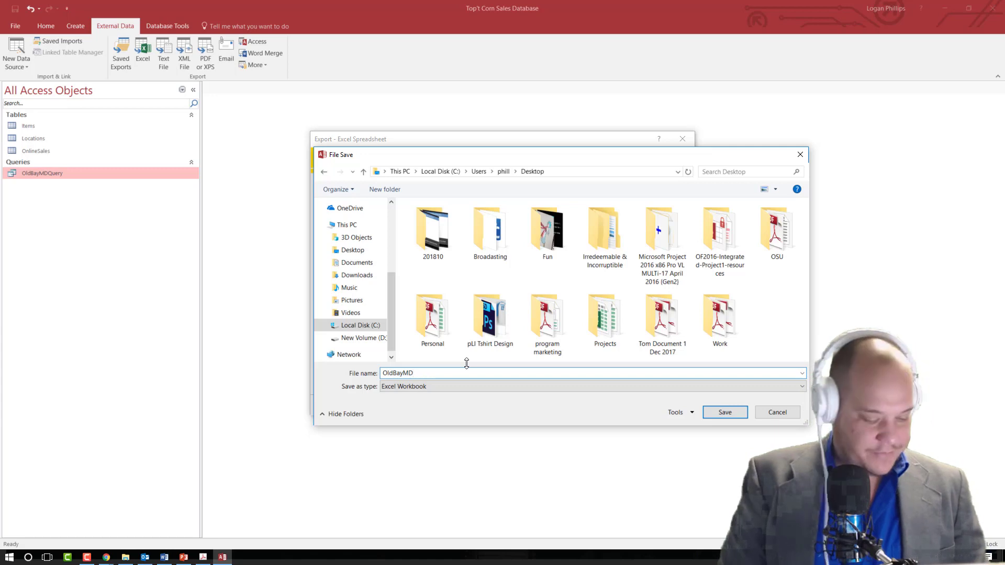
pyautogui.write('Sales')
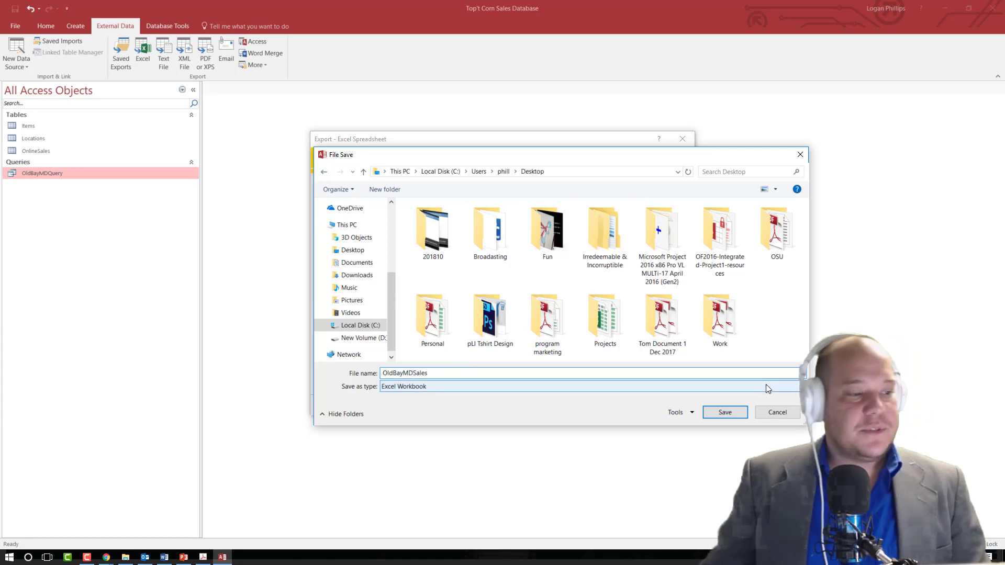
pyautogui.click(724, 413)
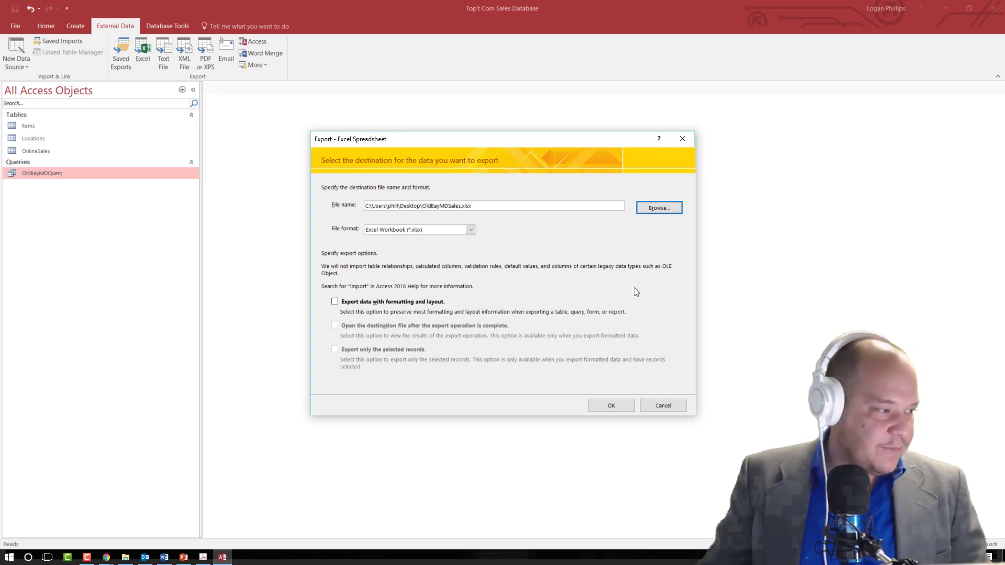
# Run the export of OldBayMDQuery and close the export dialog.
pyautogui.moveTo(574, 138); pyautogui.dragTo(449, 63)
pyautogui.click(486, 330)
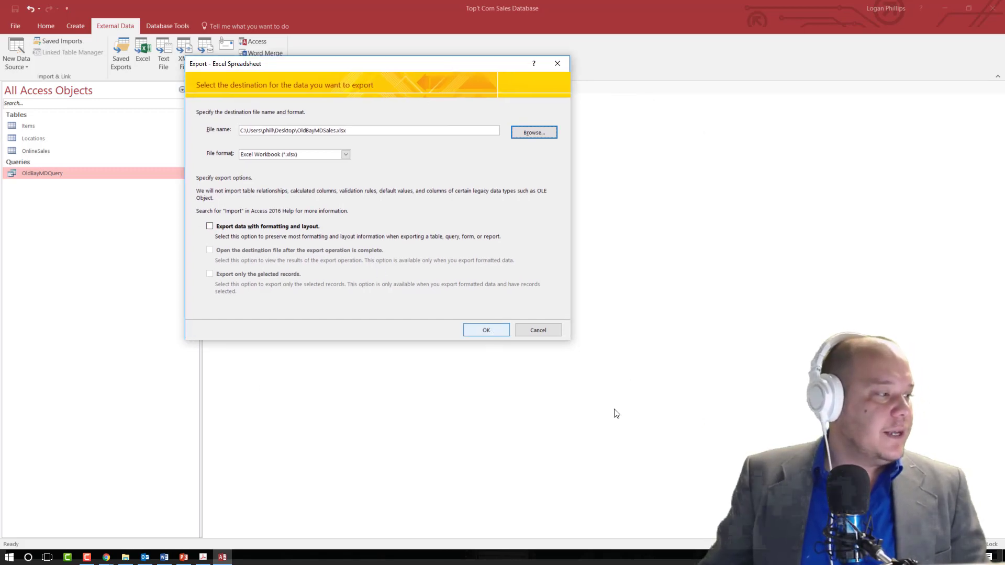
pyautogui.moveTo(580, 137); pyautogui.dragTo(433, 99)
pyautogui.click(513, 373)
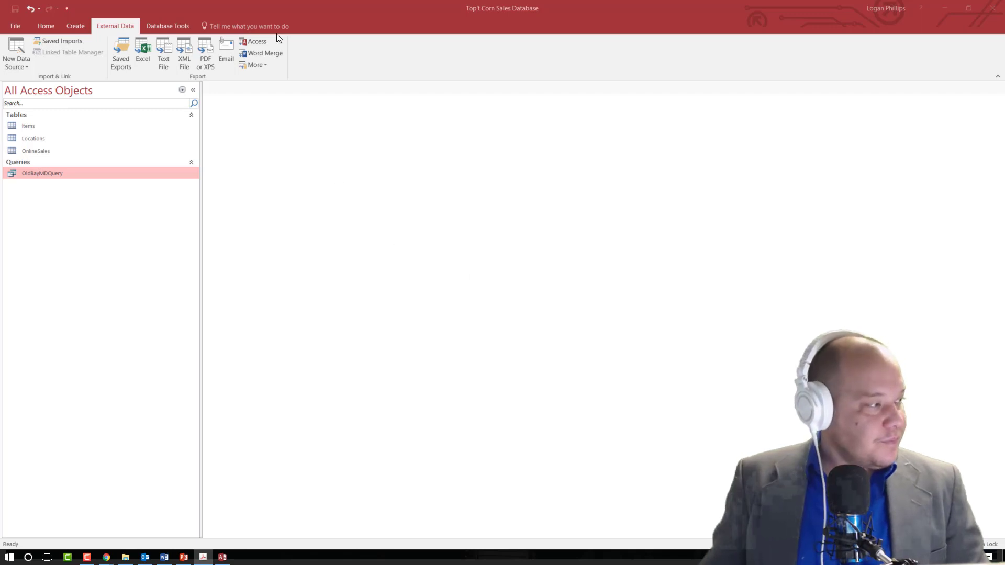
# Start a Simple Query Wizard query based on the OnlineSales table and add its State and Quantity fields.
pyautogui.click(50, 151)
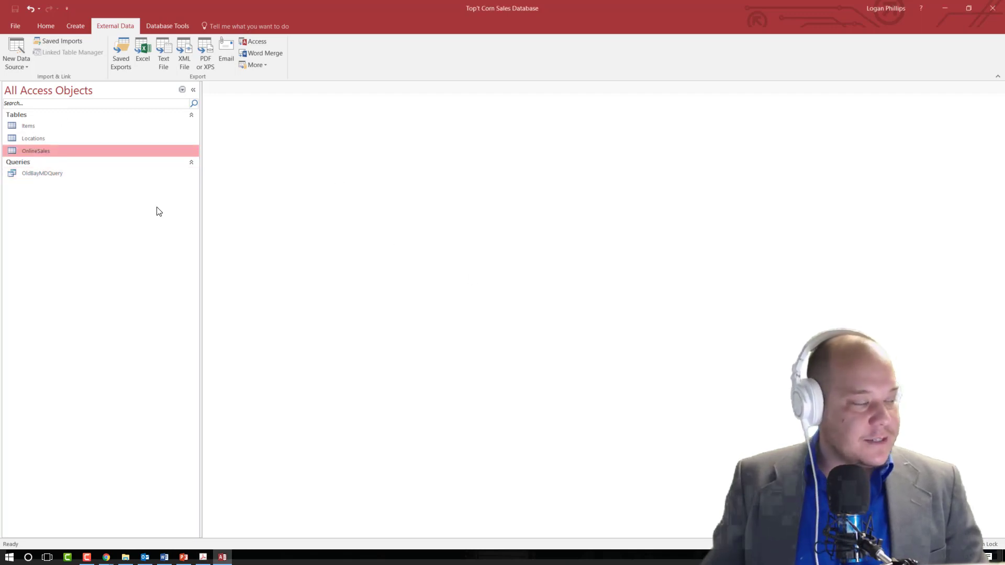
pyautogui.click(53, 26)
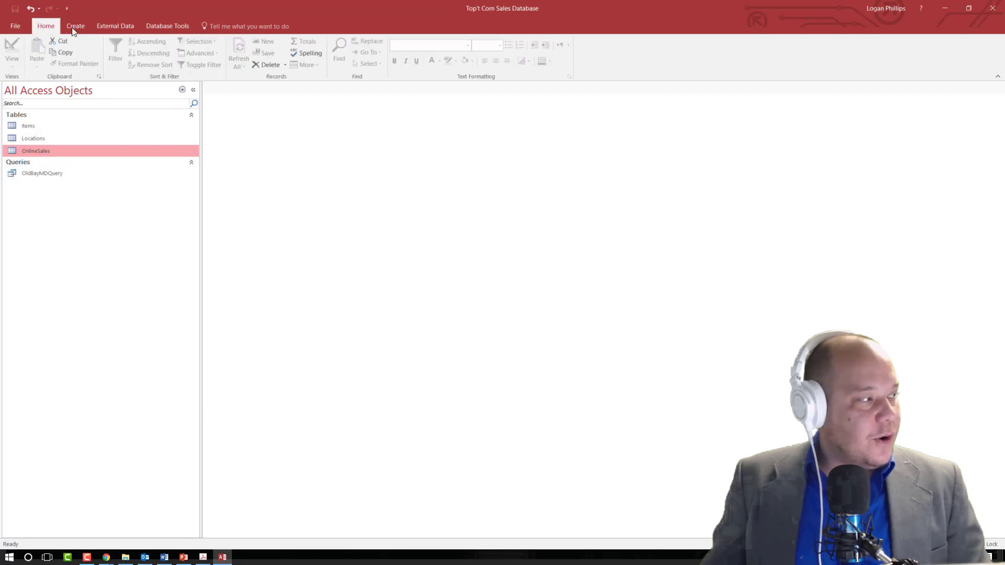
pyautogui.click(75, 26)
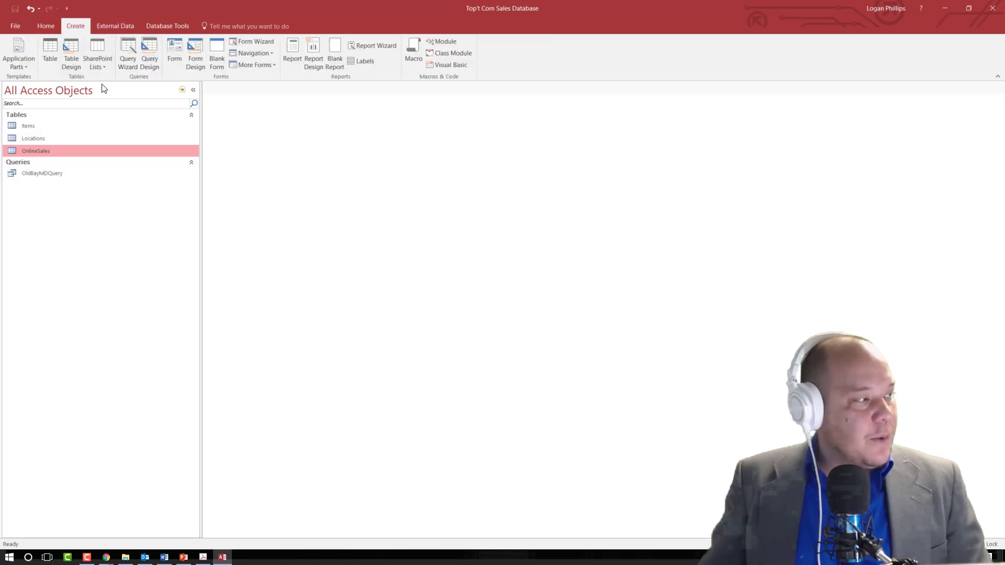
pyautogui.click(125, 62)
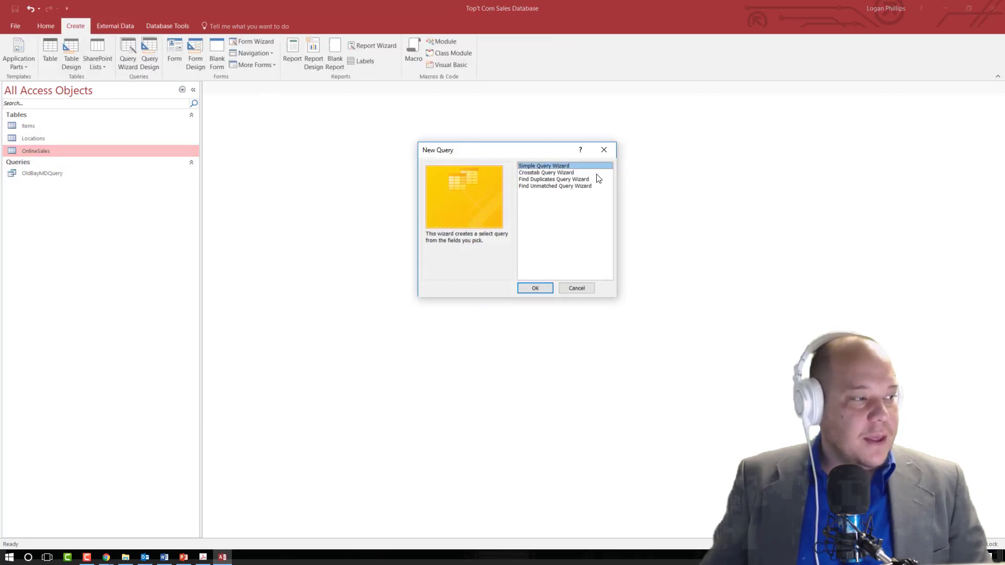
pyautogui.click(549, 290)
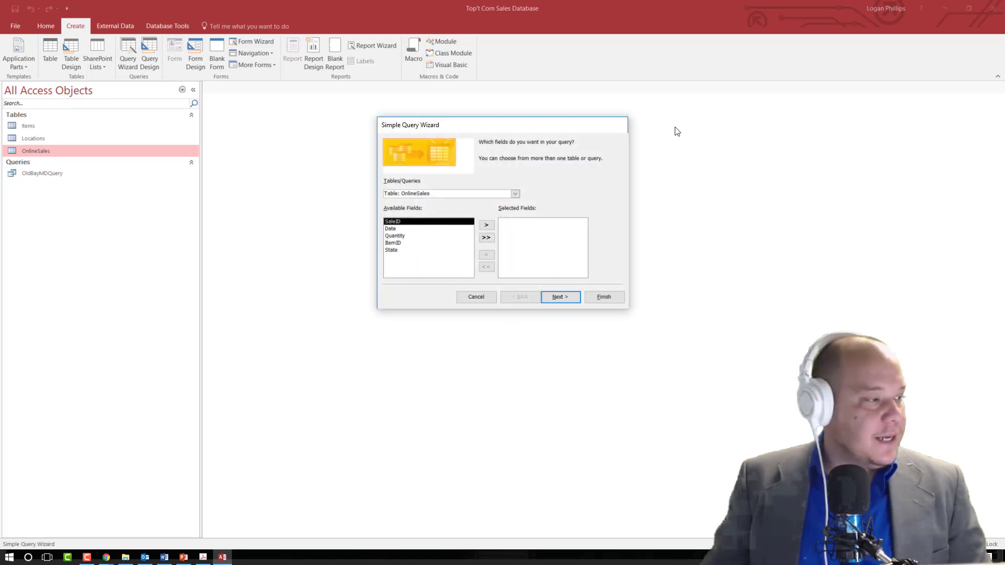
pyautogui.click(400, 250)
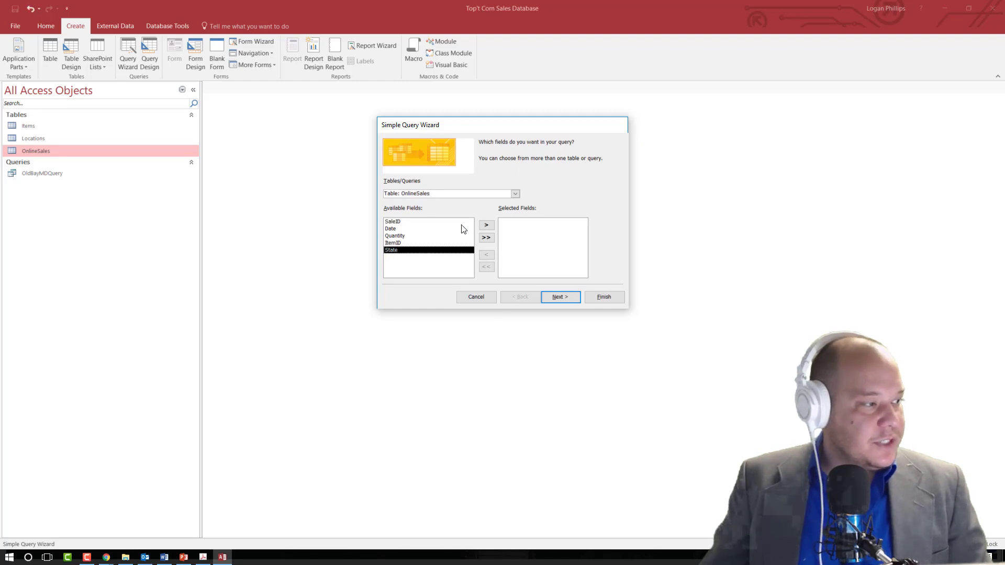
pyautogui.click(487, 226)
pyautogui.click(408, 235)
pyautogui.click(486, 225)
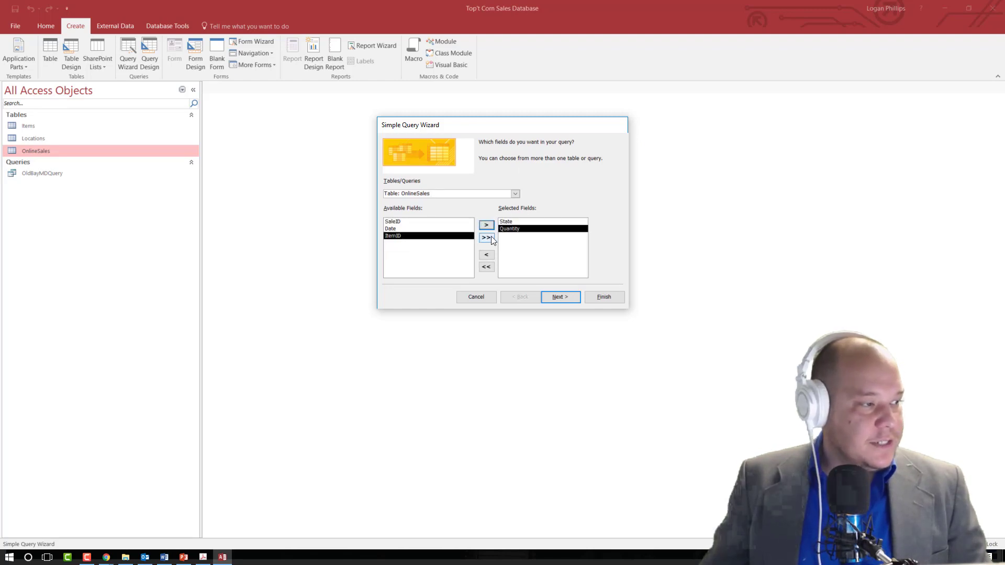
# Add the ItemName field from the Items table to the new query.
pyautogui.click(490, 194)
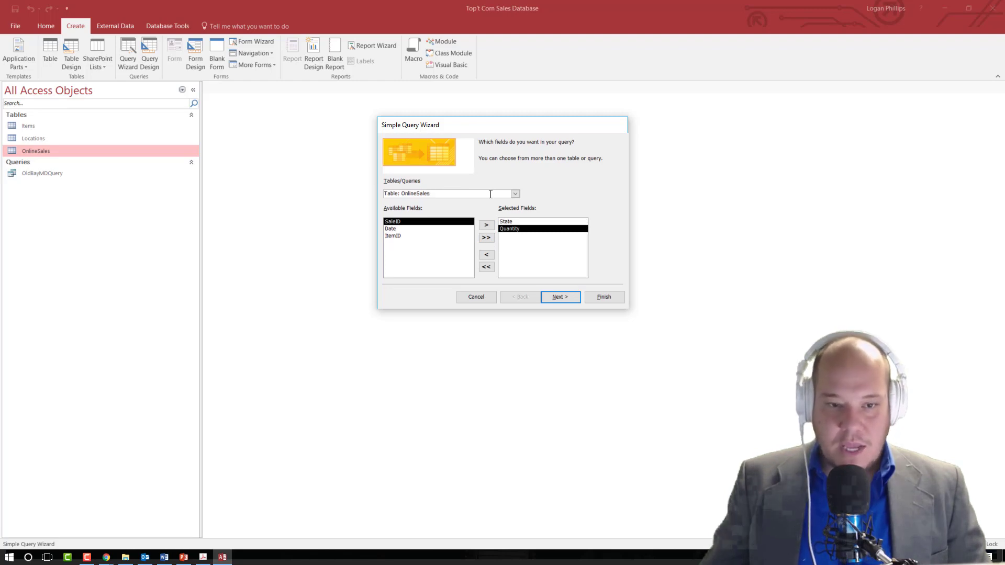
pyautogui.click(515, 194)
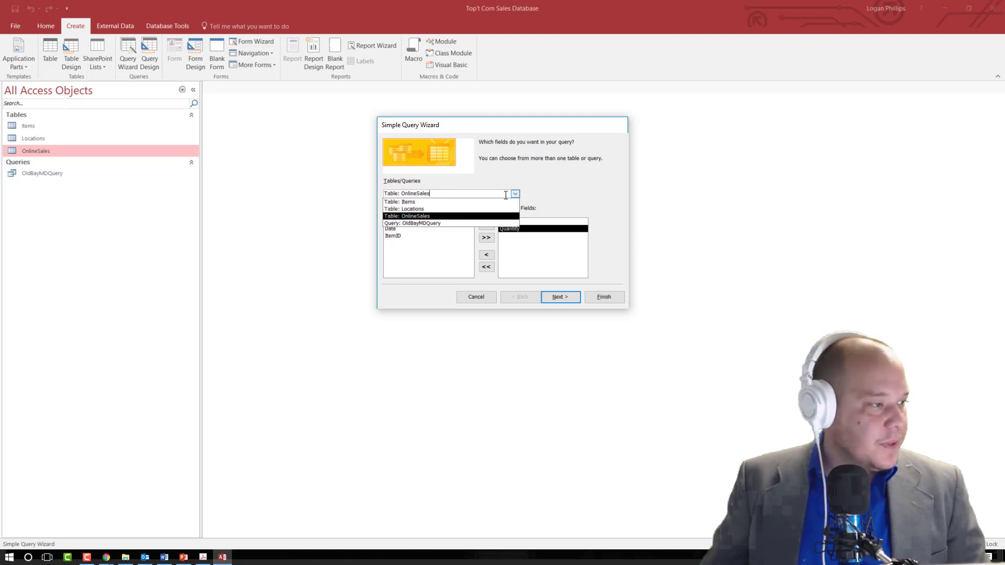
pyautogui.click(479, 209)
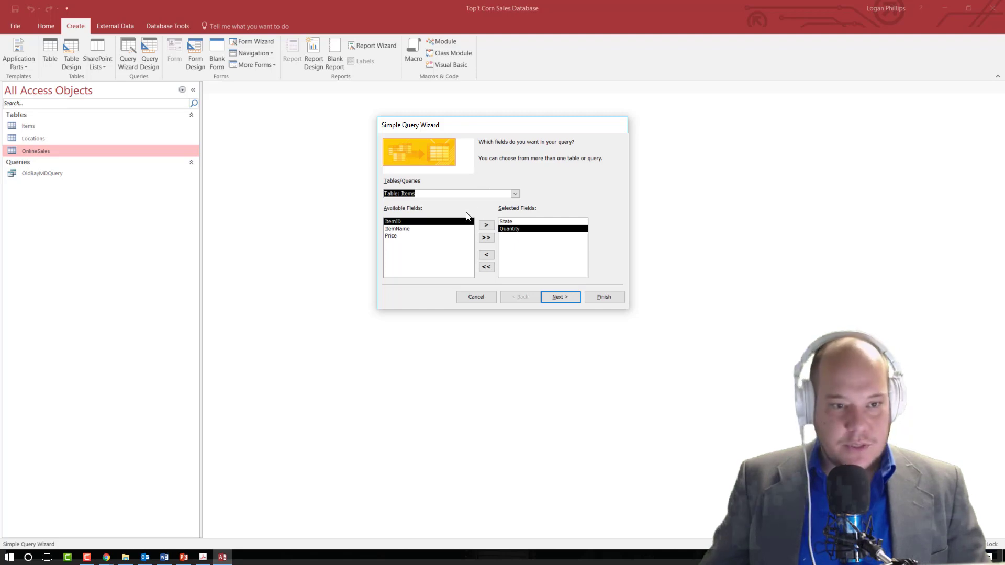
pyautogui.click(413, 229)
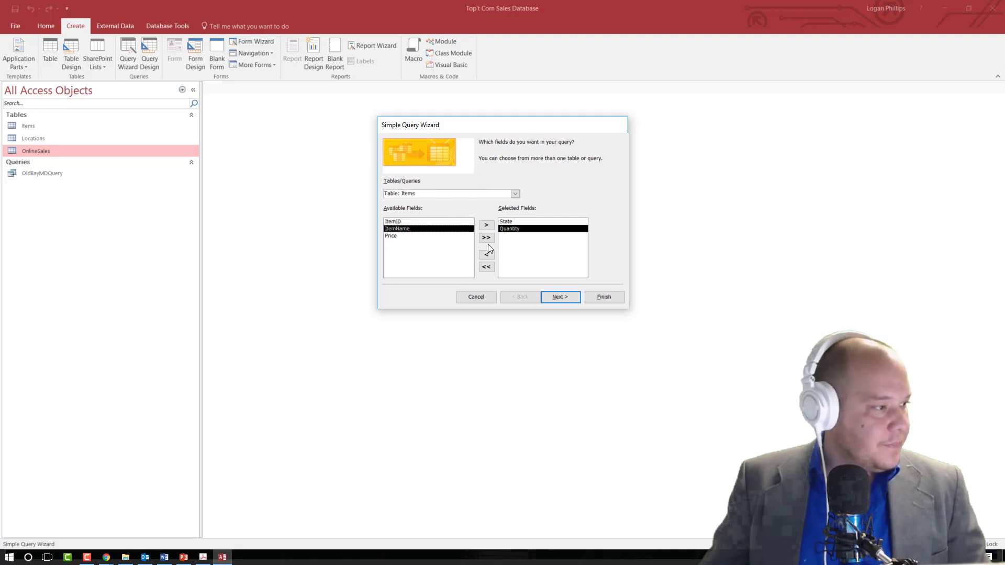
pyautogui.click(486, 225)
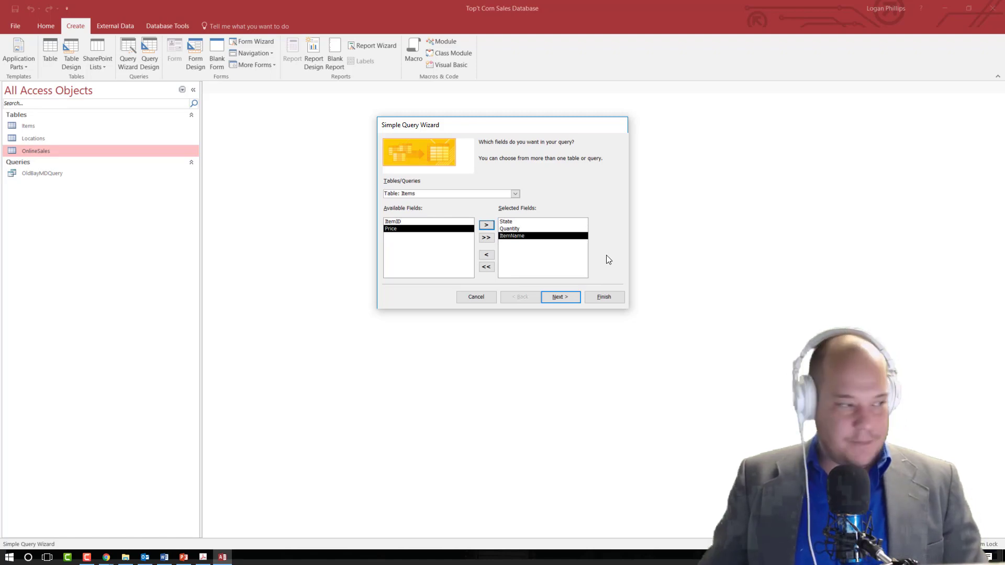
# Finish the wizard as a detail query and open its results.
pyautogui.click(567, 300)
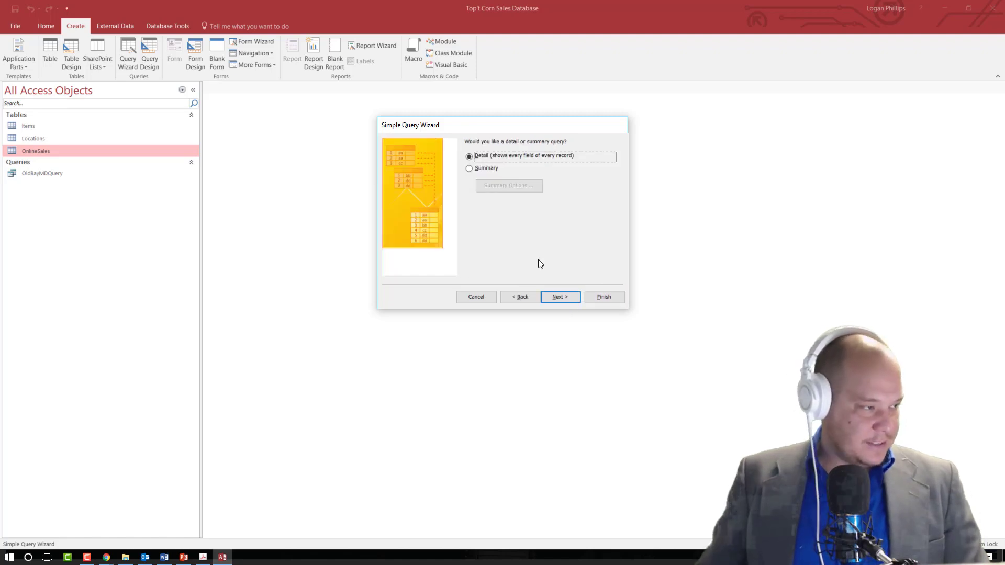
pyautogui.click(568, 302)
pyautogui.click(597, 298)
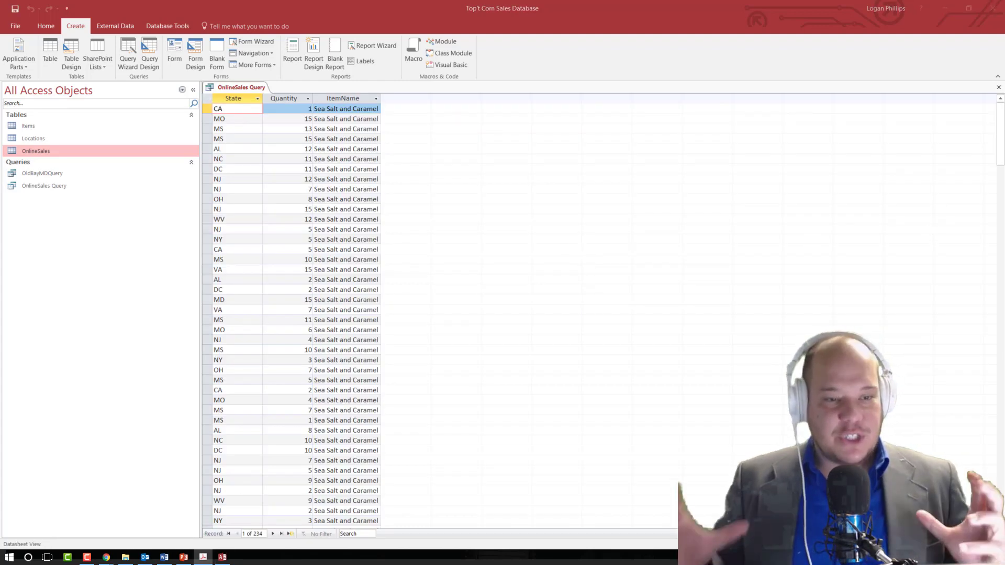
# Switch OnlineSales Query to Design View and set the ItemName criterion to Truffle.
pyautogui.click(989, 469)
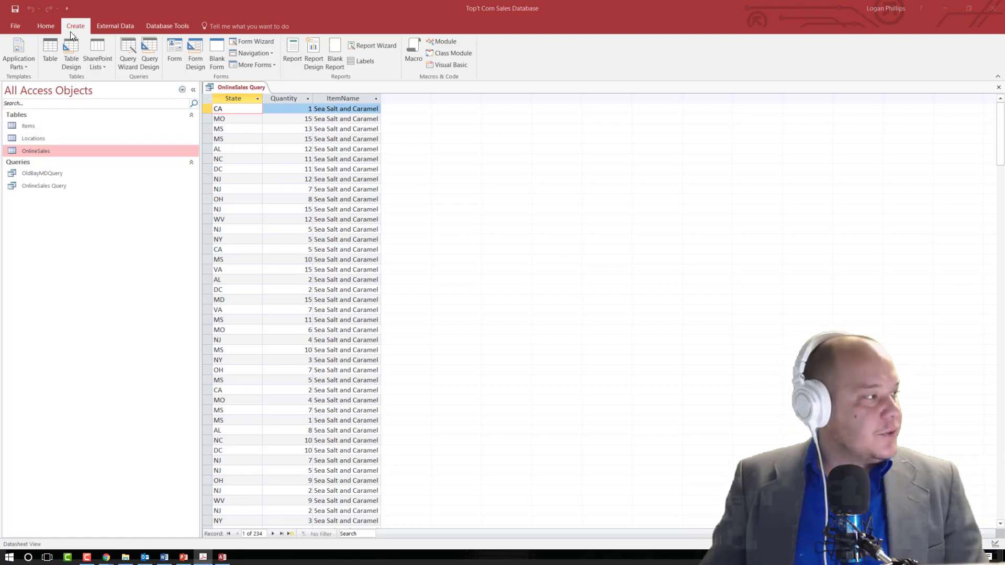
pyautogui.click(46, 25)
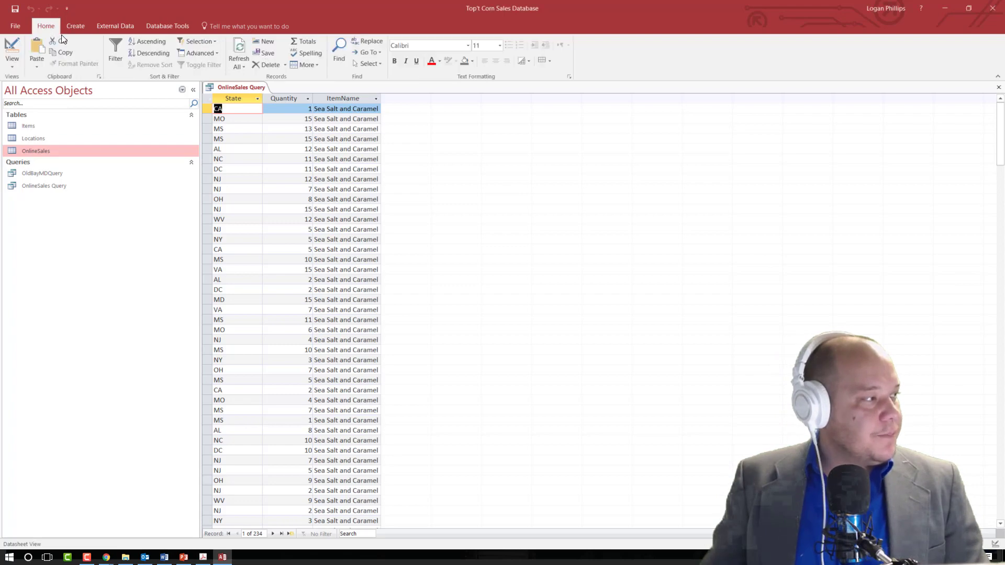
pyautogui.click(12, 67)
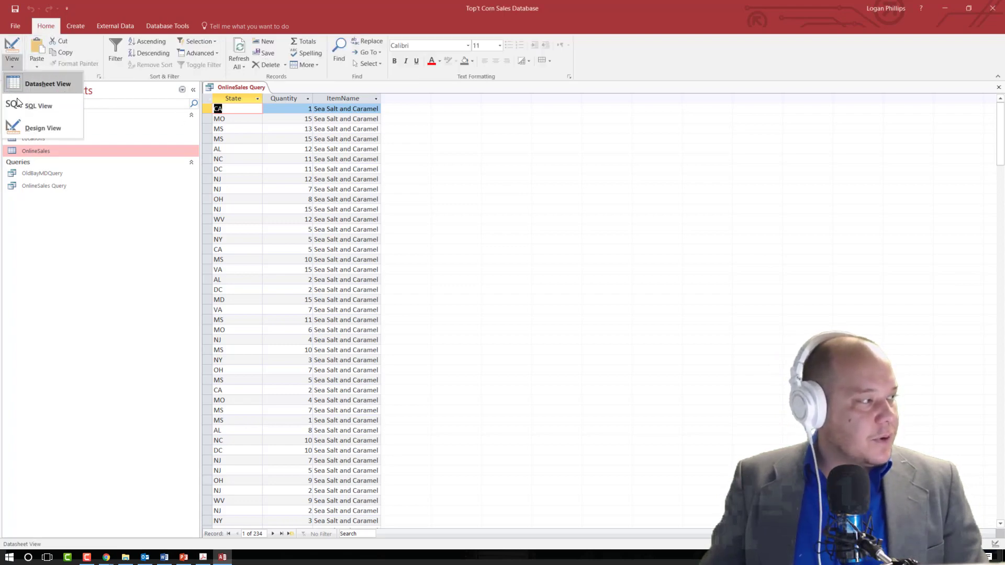
pyautogui.click(26, 125)
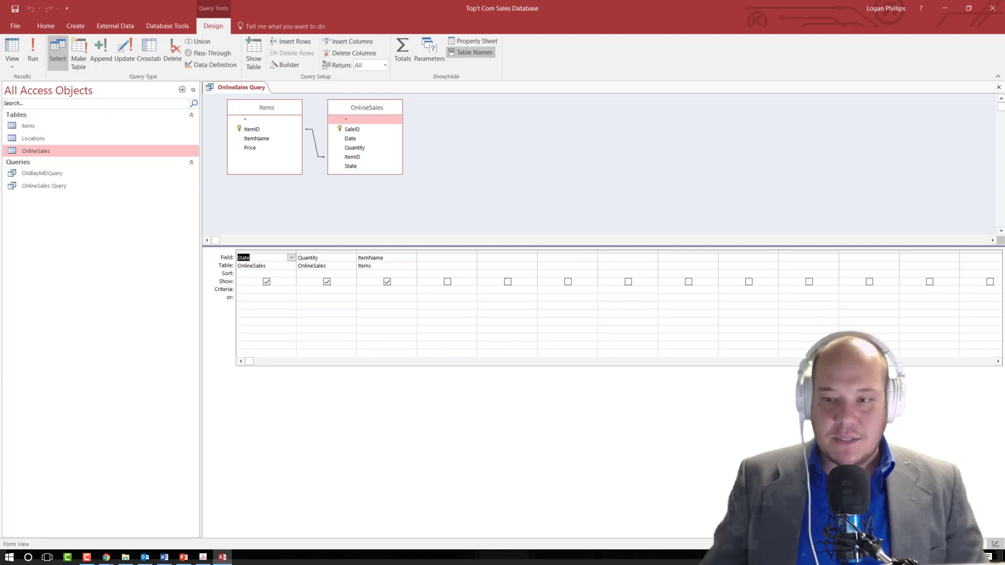
pyautogui.click(393, 290)
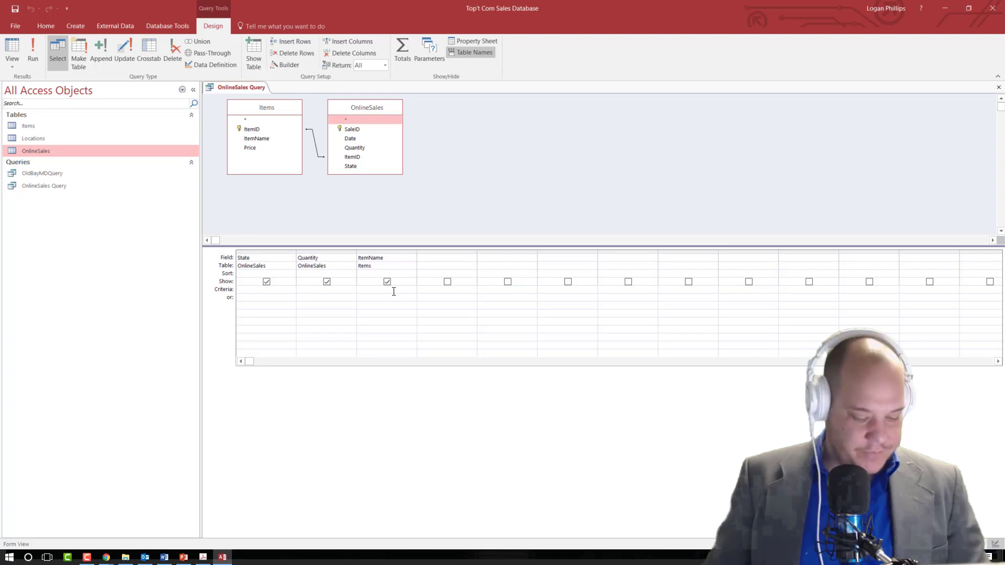
pyautogui.write('tru')
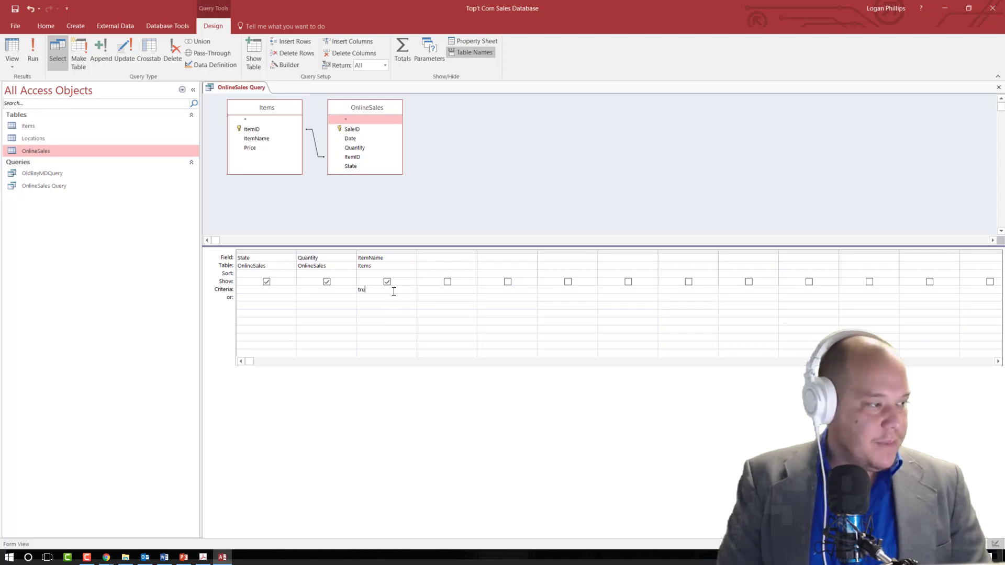
pyautogui.press('BackSpace')
pyautogui.press('BackSpace')
pyautogui.press('BackSpace')
pyautogui.write('Truf')
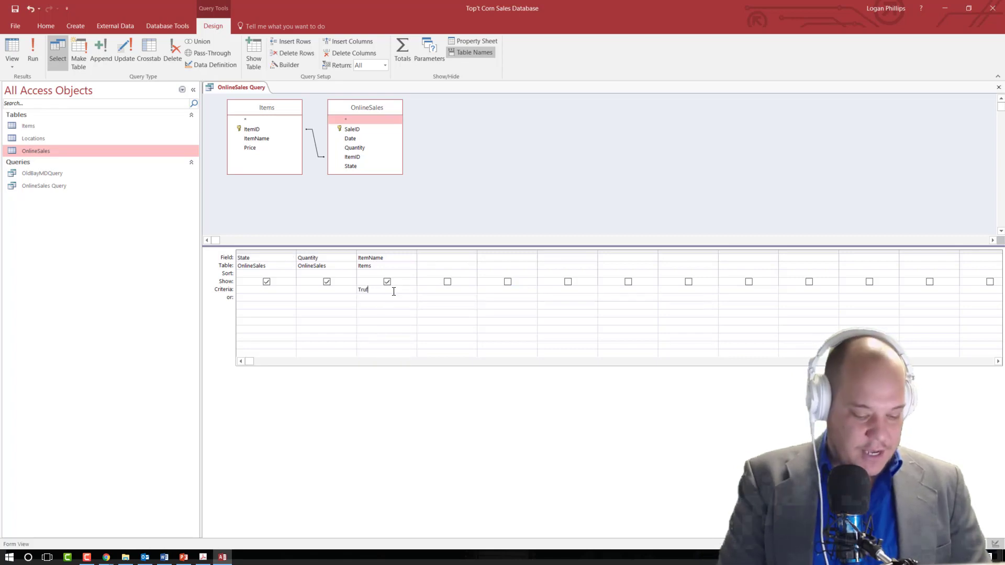
pyautogui.write('fle')
pyautogui.press('Tab')
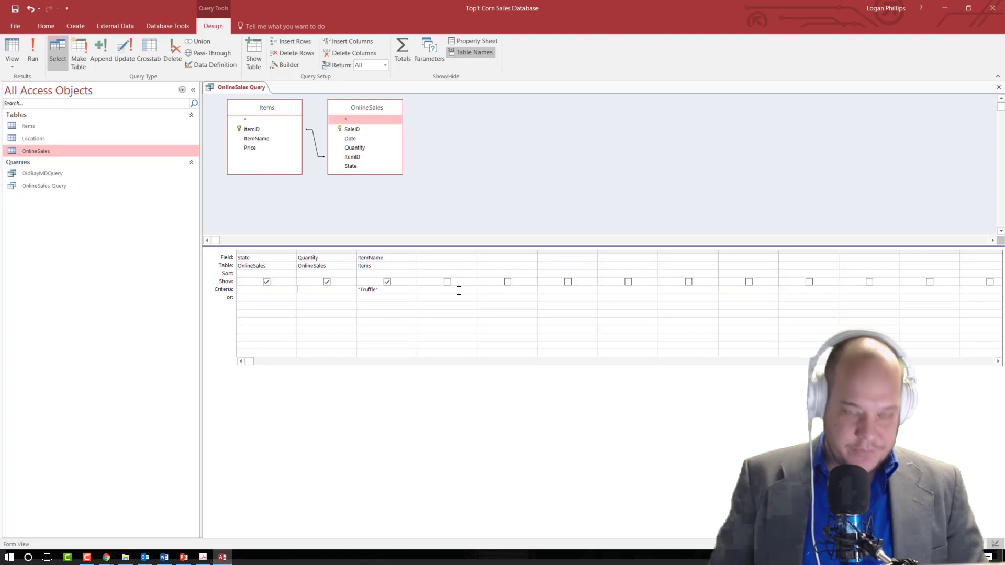
# Set the Quantity criterion to >6 and sort the State field in ascending order.
pyautogui.write('>')
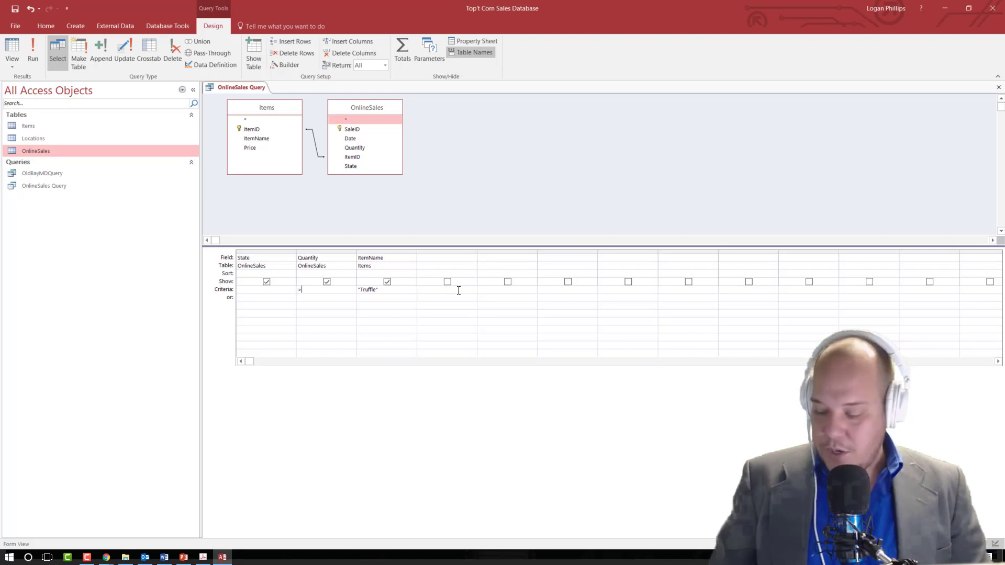
pyautogui.write('6')
pyautogui.press('Tab')
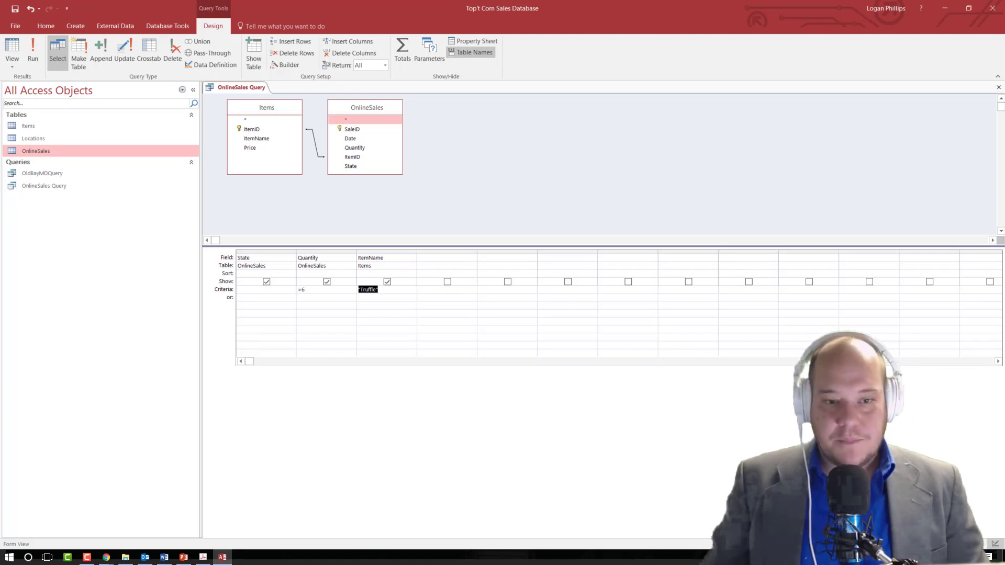
pyautogui.hotkey('alt', 'Tab')
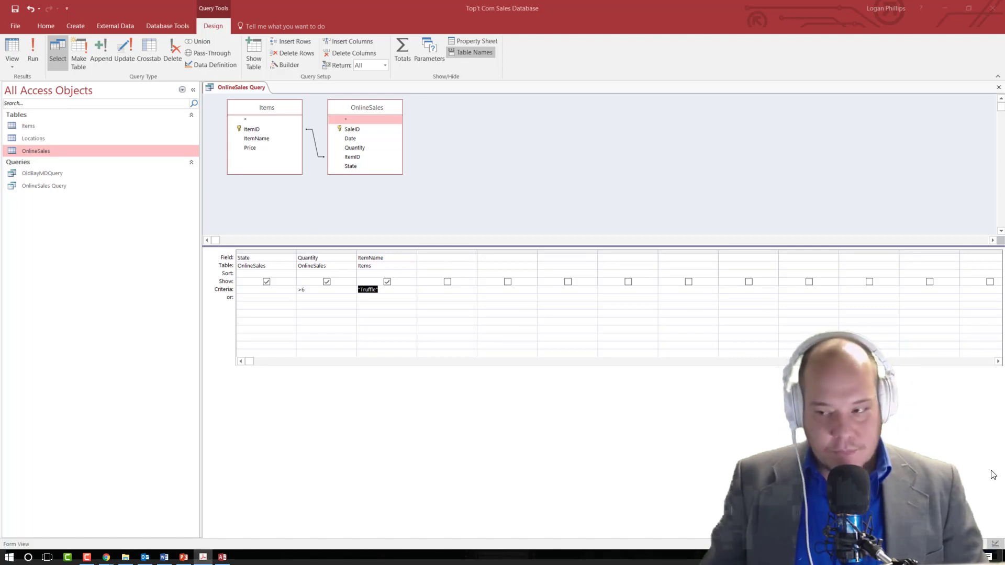
pyautogui.click(280, 274)
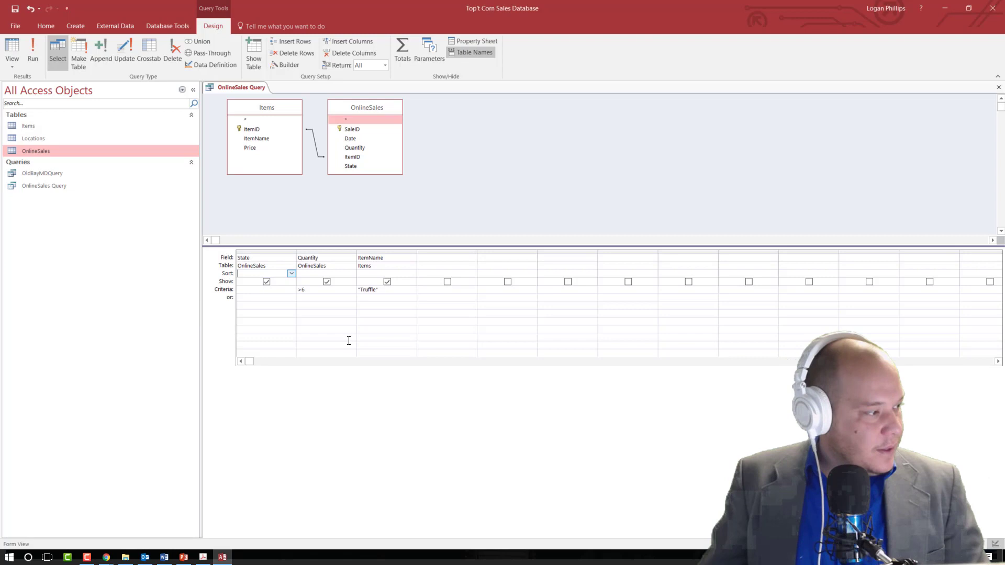
pyautogui.click(291, 273)
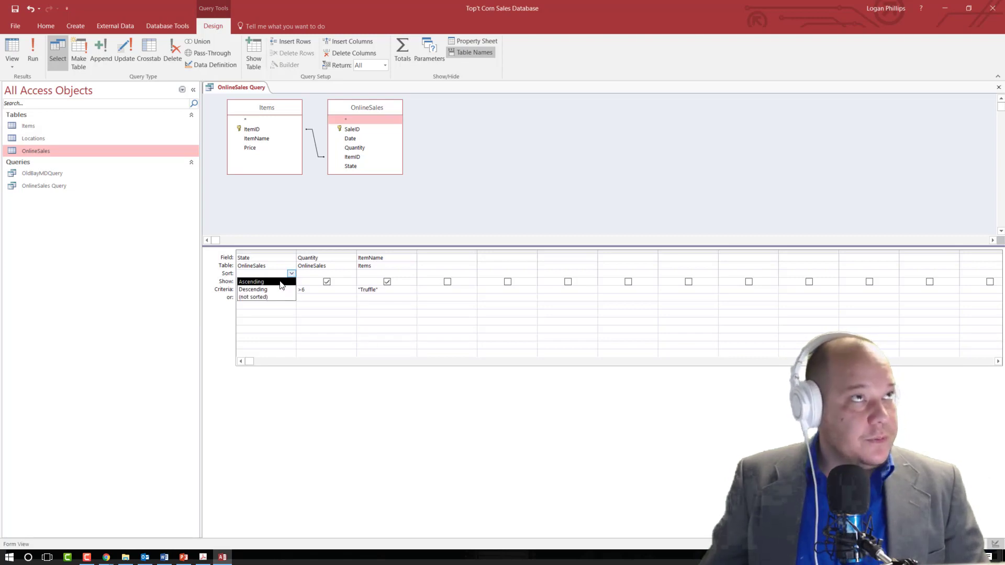
pyautogui.click(281, 283)
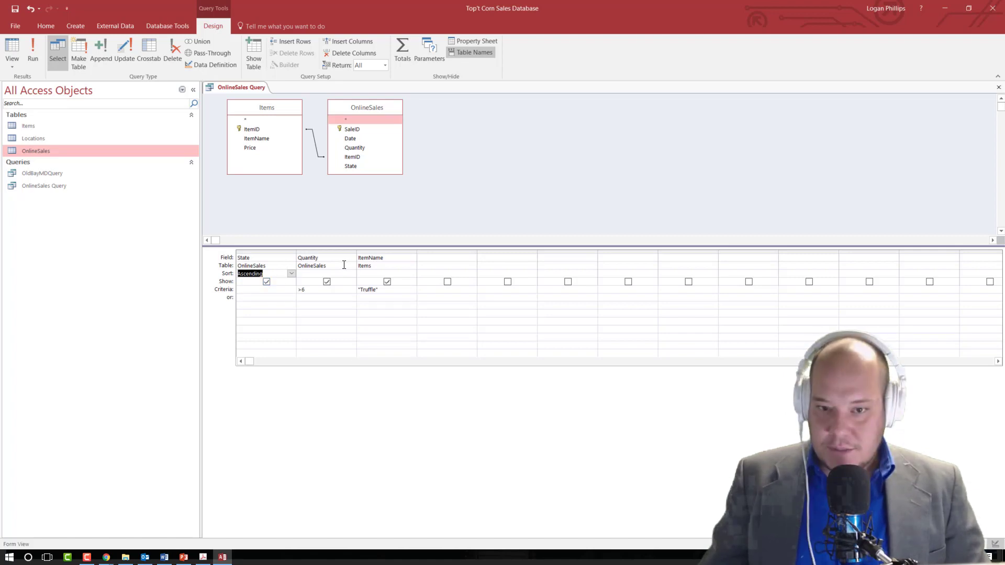
# Run OnlineSales Query to check its filtered and sorted records, and return to Design View.
pyautogui.click(27, 47)
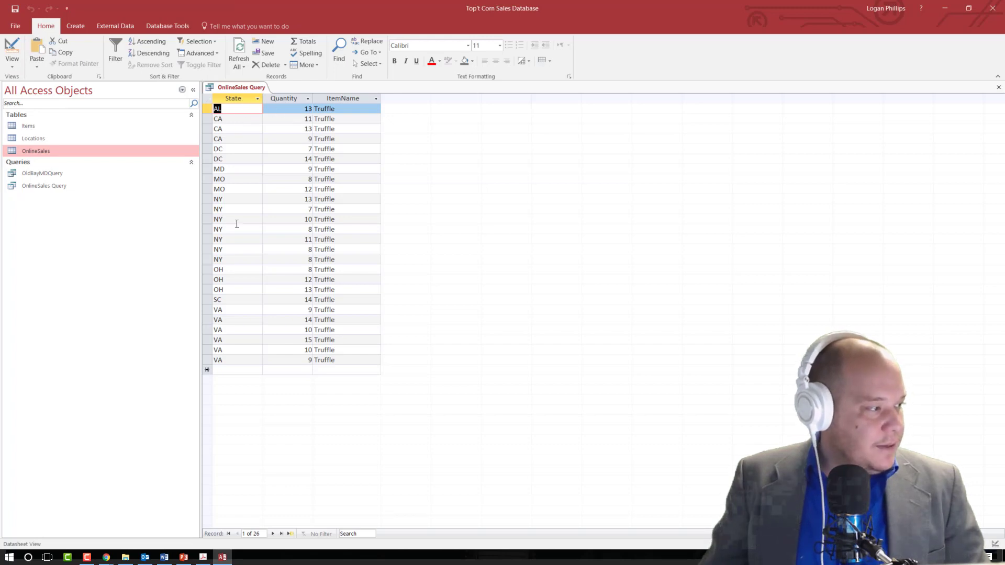
pyautogui.click(12, 62)
pyautogui.click(43, 126)
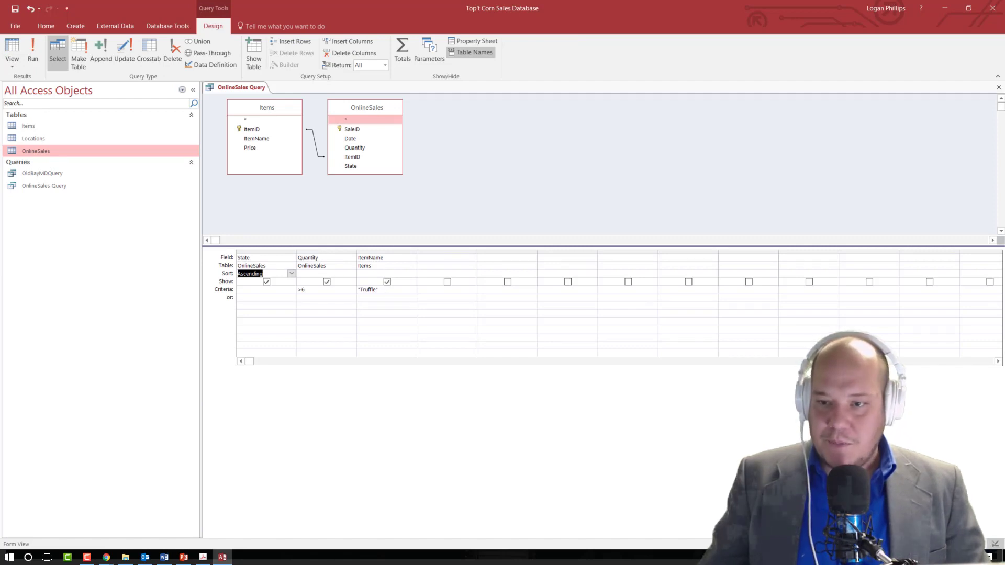
pyautogui.hotkey('alt', 'Tab')
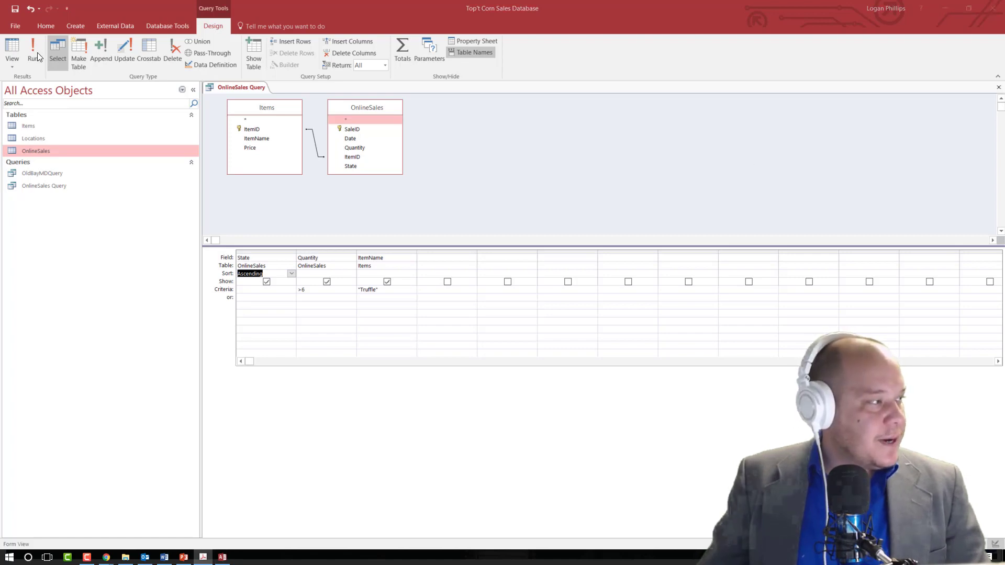
pyautogui.click(224, 30)
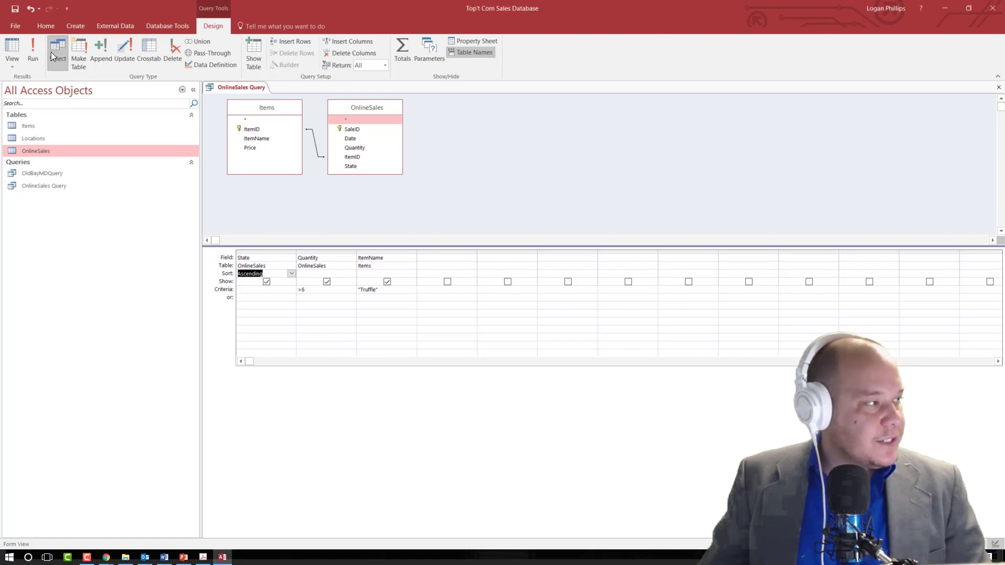
pyautogui.click(30, 51)
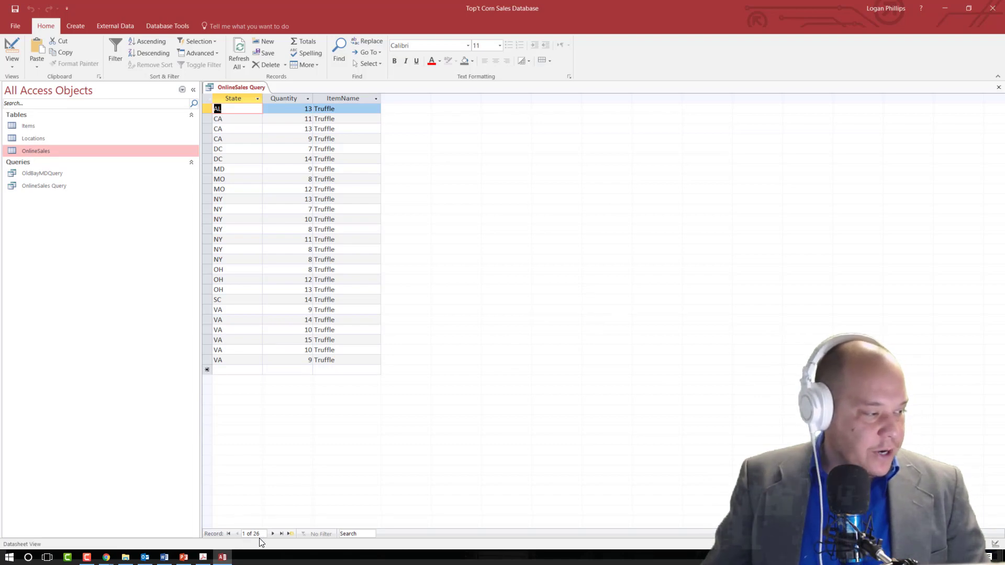
pyautogui.click(18, 61)
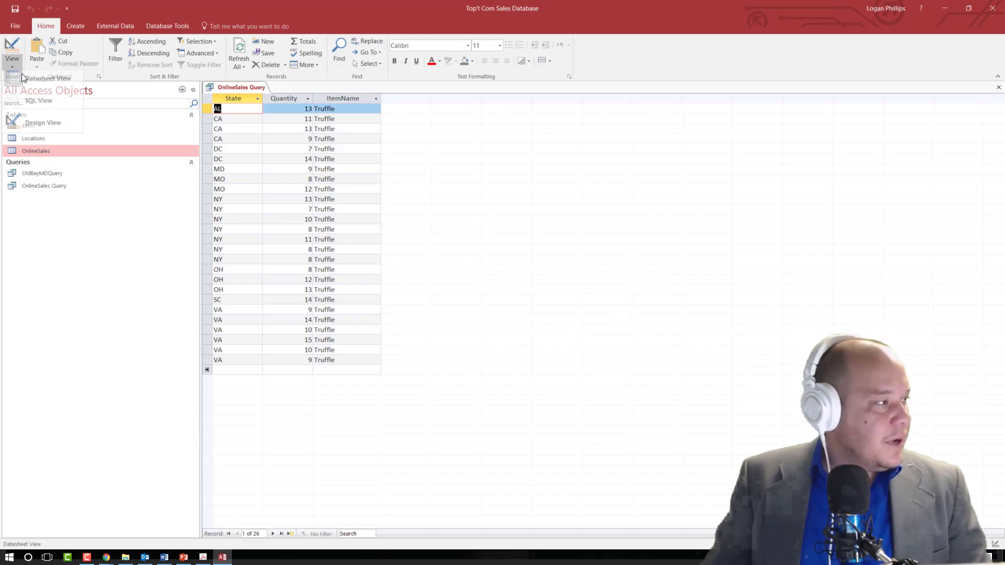
pyautogui.click(25, 132)
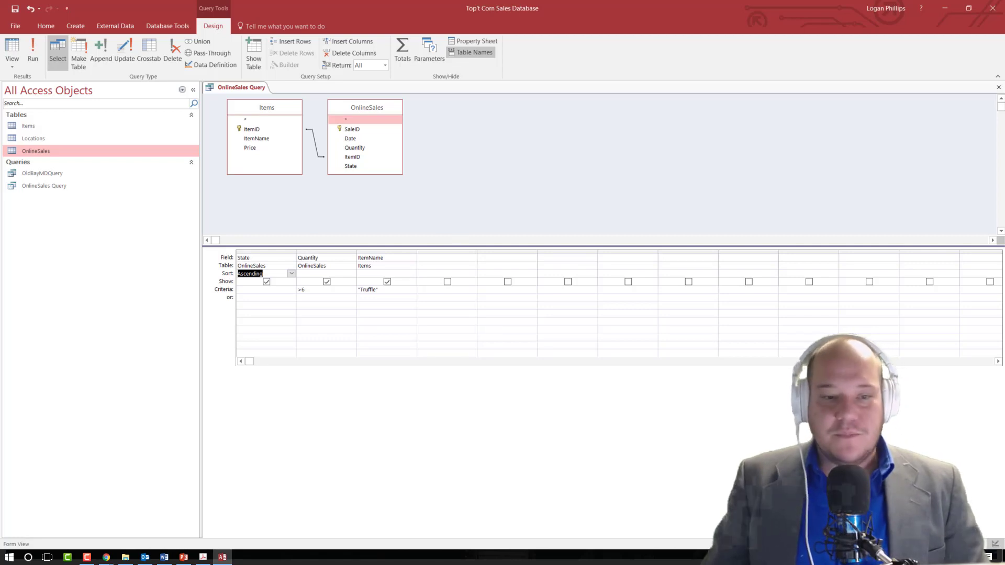
# Save the design changes to OnlineSales Query and close it.
pyautogui.hotkey('alt', 'Tab')
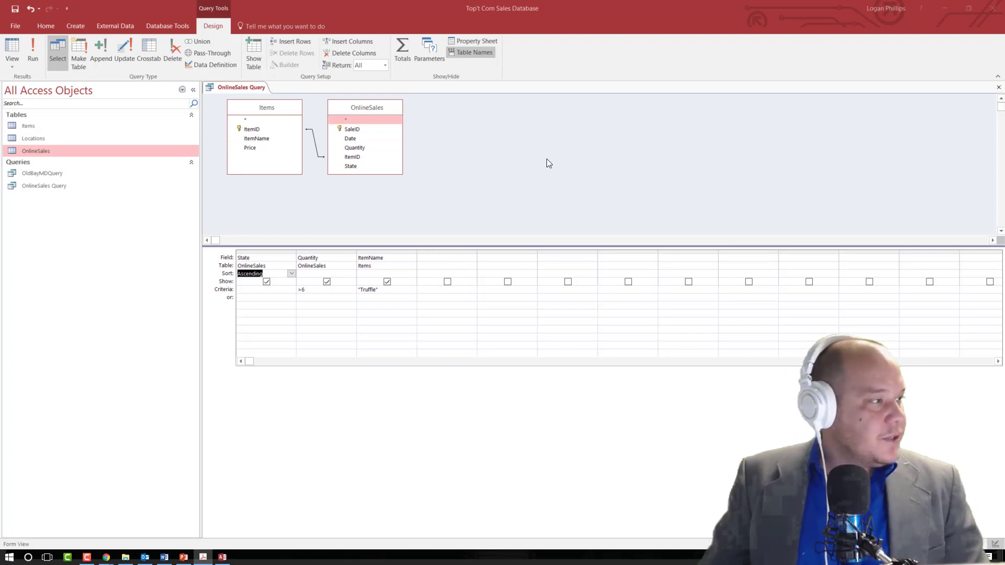
pyautogui.rightClick(245, 90)
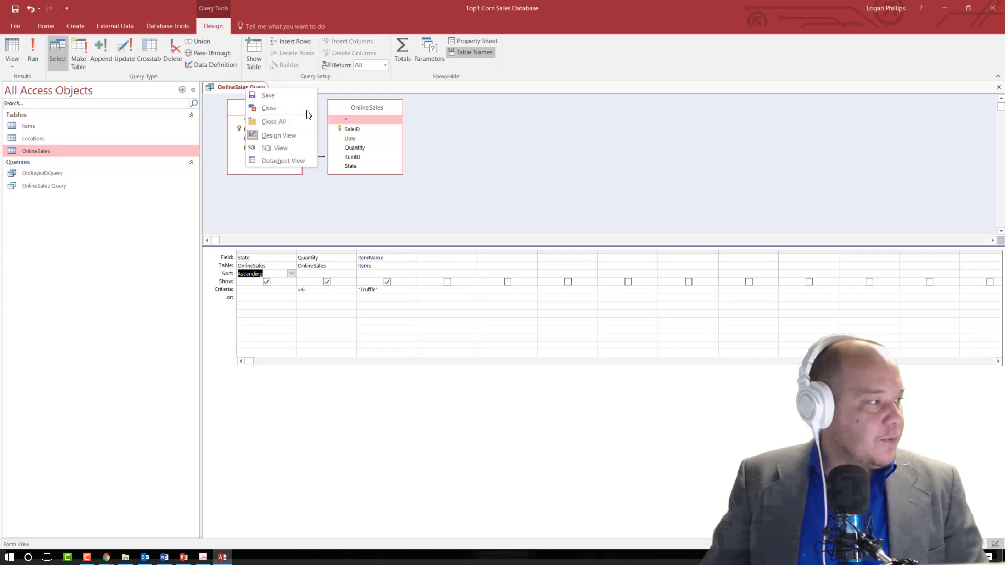
pyautogui.click(273, 97)
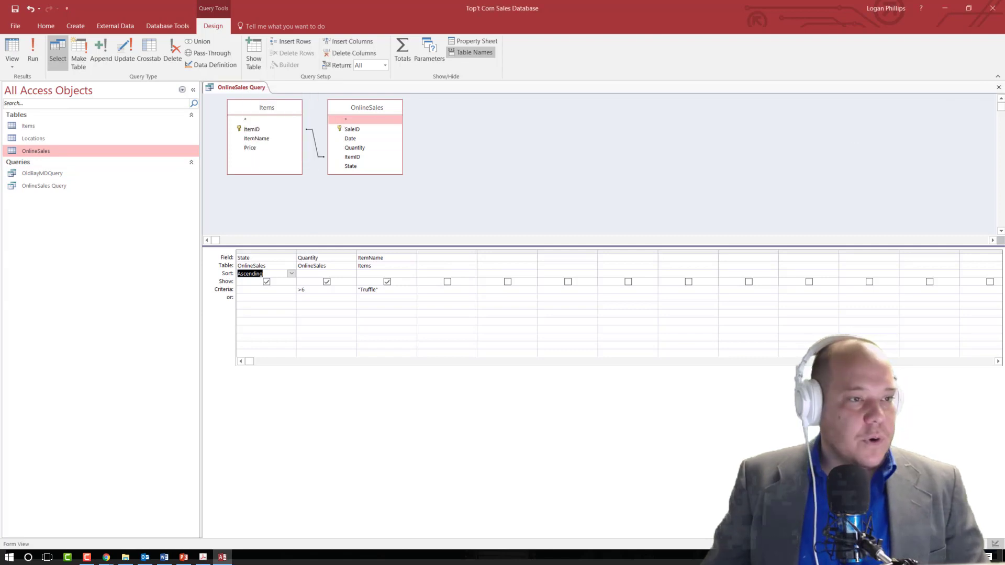
pyautogui.click(997, 87)
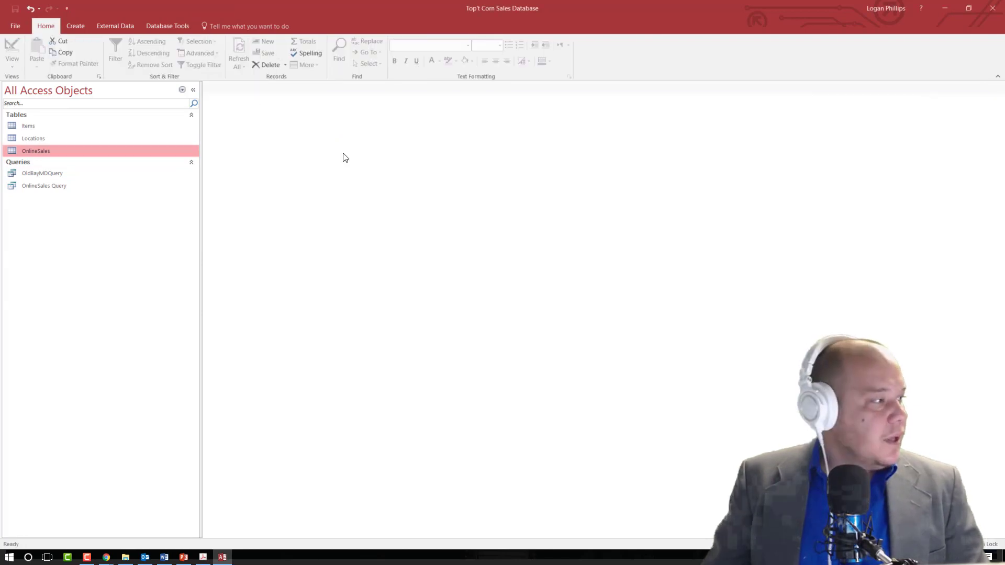
# Rename OnlineSales Query as HighQuantityTruffleQry.
pyautogui.click(71, 186)
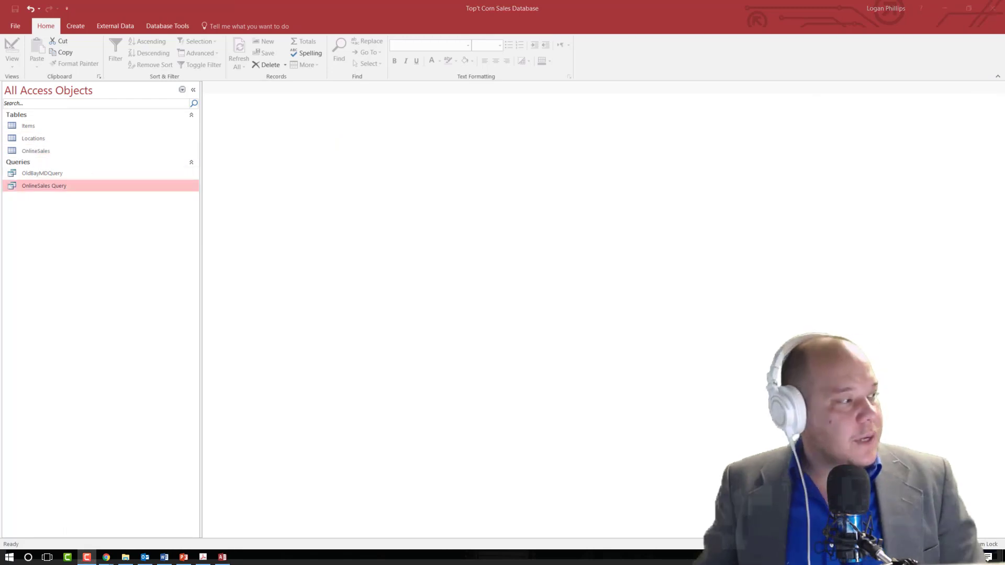
pyautogui.rightClick(30, 188)
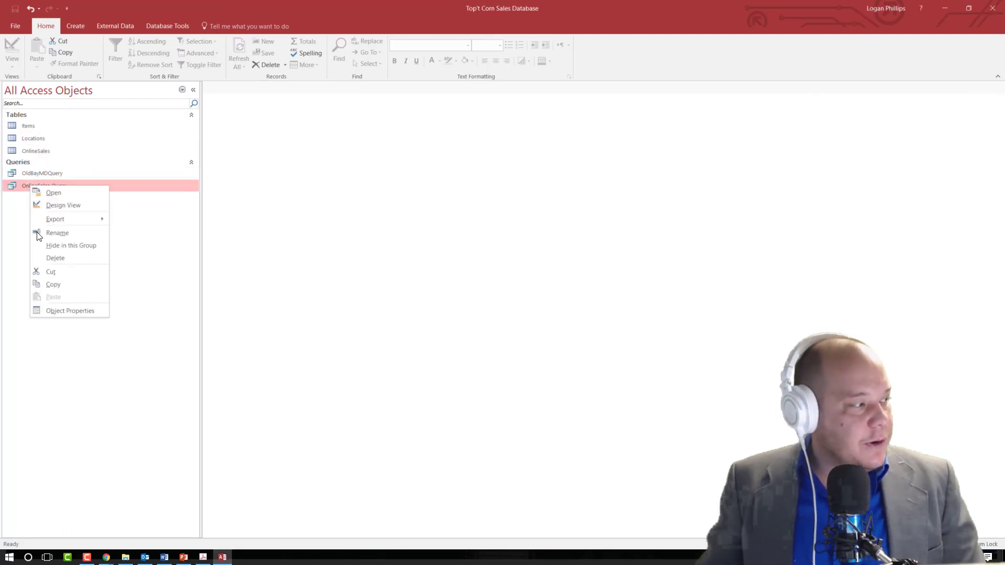
pyautogui.click(83, 233)
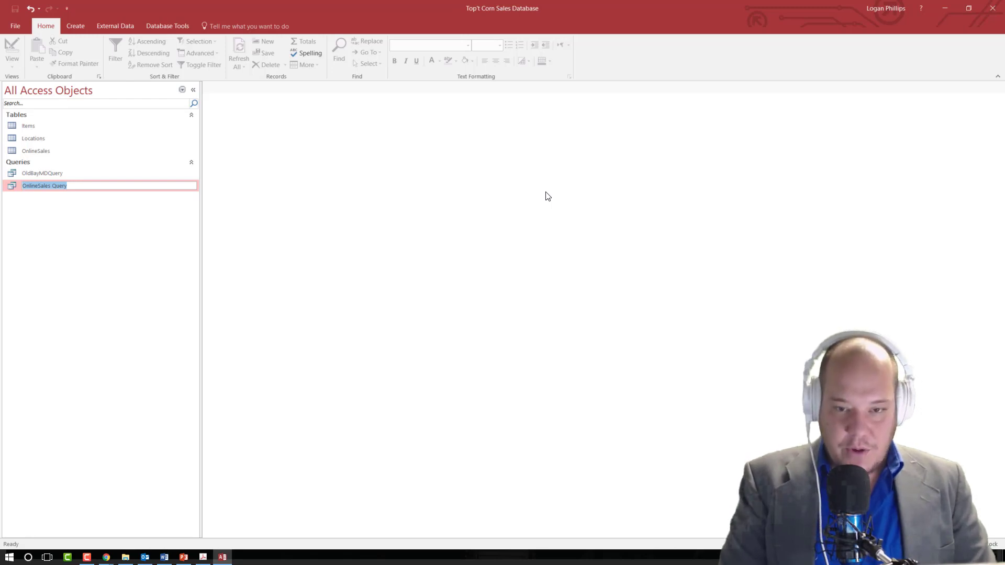
pyautogui.write('HighQ')
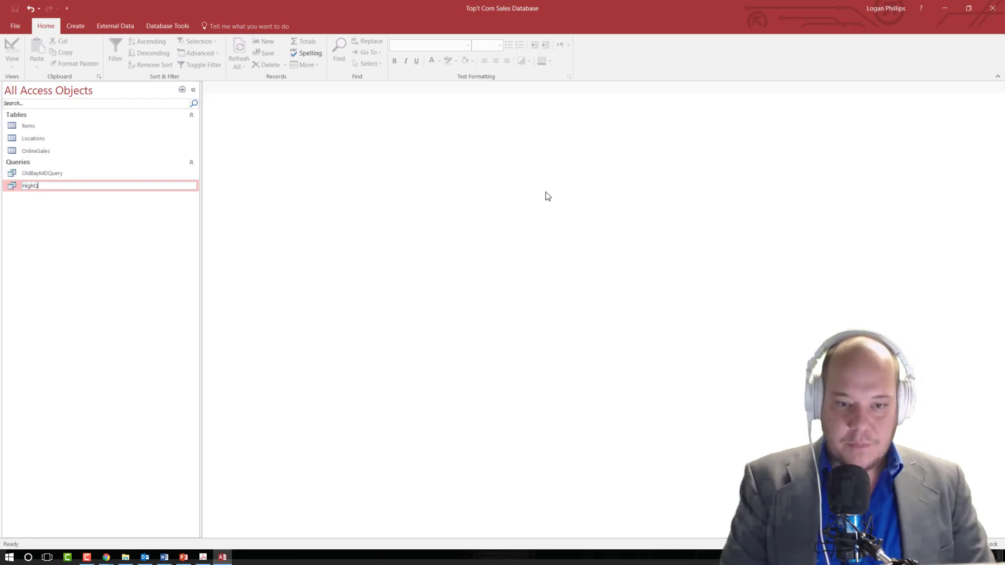
pyautogui.write('uantit')
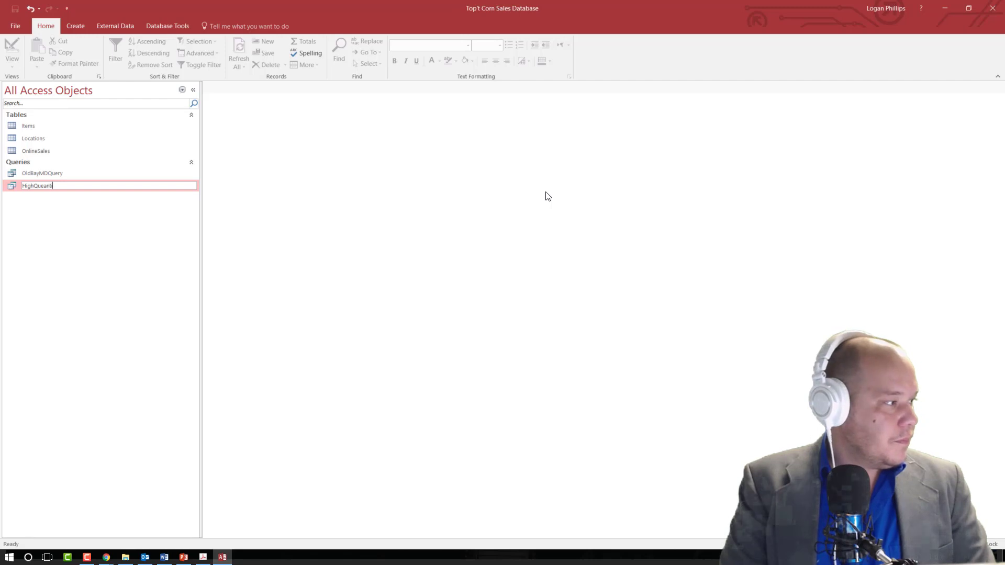
pyautogui.press('BackSpace')
pyautogui.press('BackSpace')
pyautogui.press('BackSpace')
pyautogui.press('BackSpace')
pyautogui.press('BackSpace')
pyautogui.press('BackSpace')
pyautogui.write('uantity ')
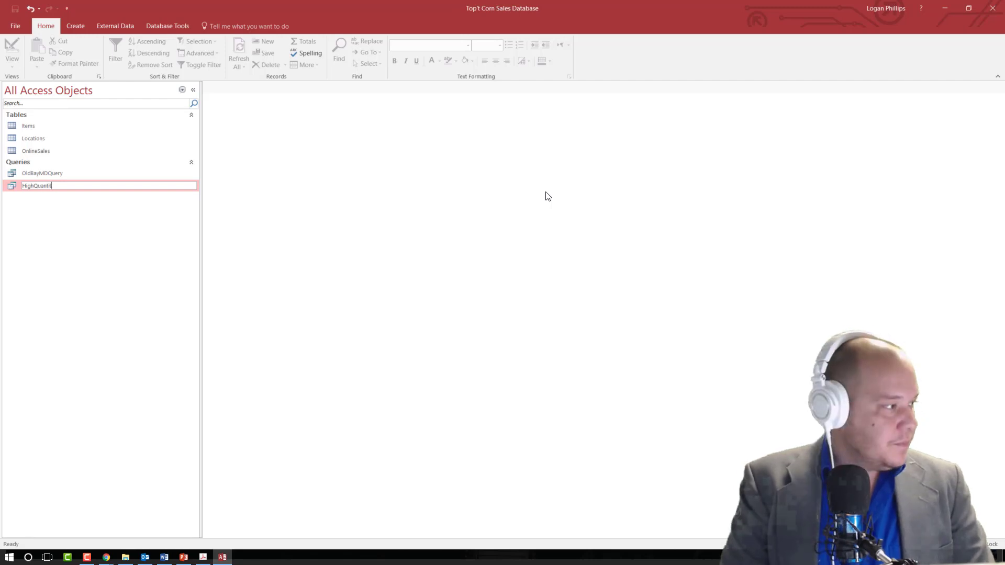
pyautogui.write('Tr')
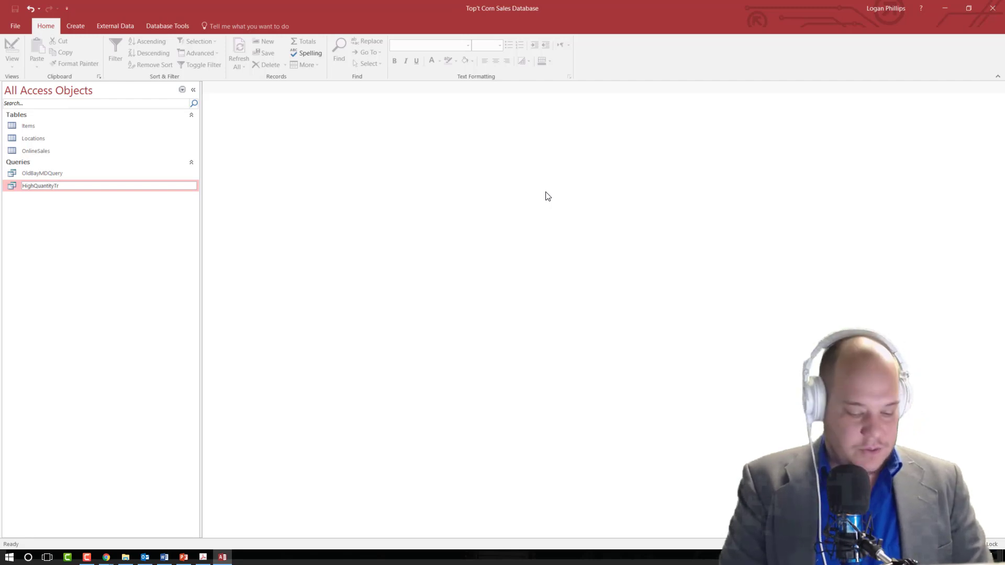
pyautogui.write('uffleQry')
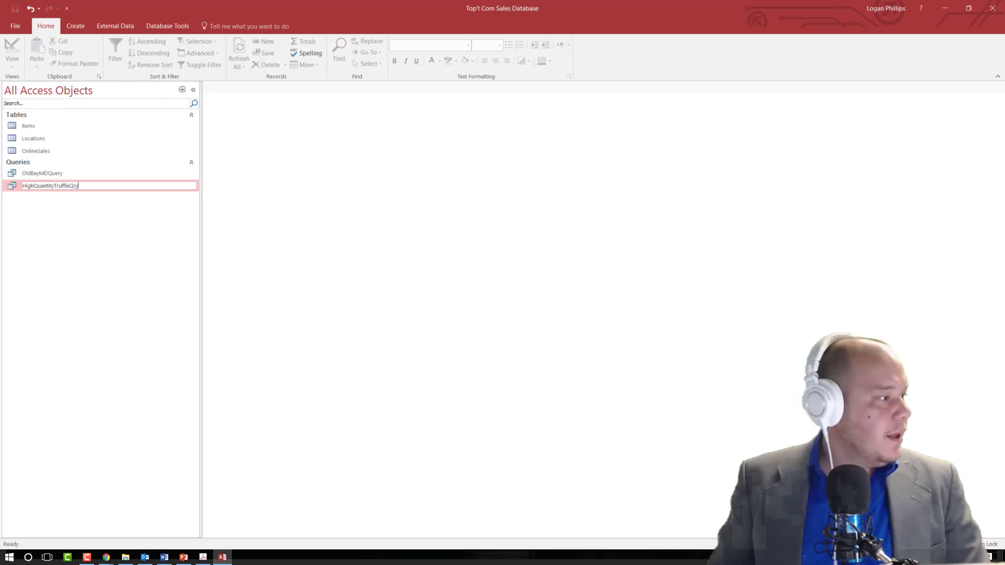
pyautogui.press('Return')
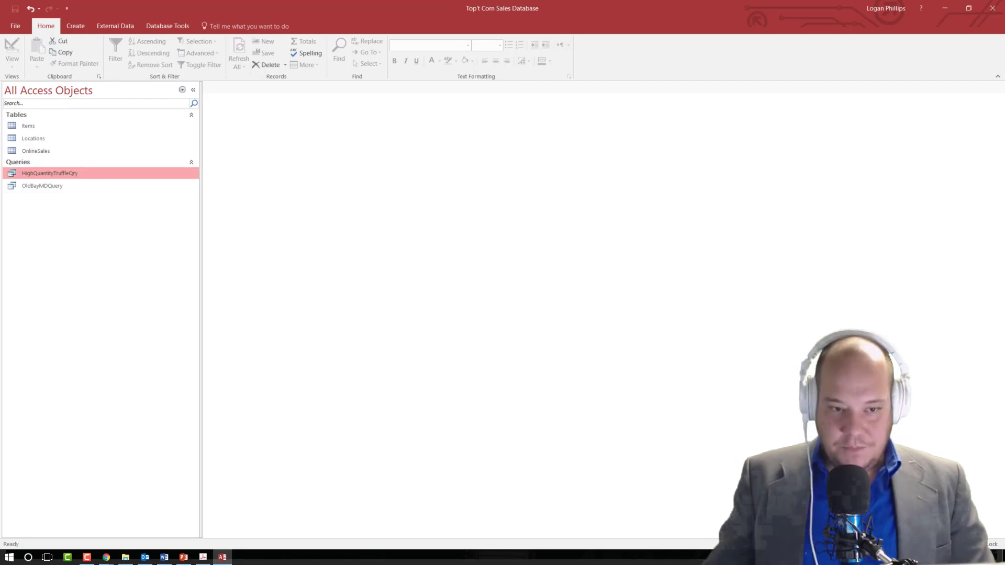
# Start exporting HighQuantityTruffleQry to an Excel workbook and choose the Desktop as the destination folder.
pyautogui.hotkey('alt', 'Tab')
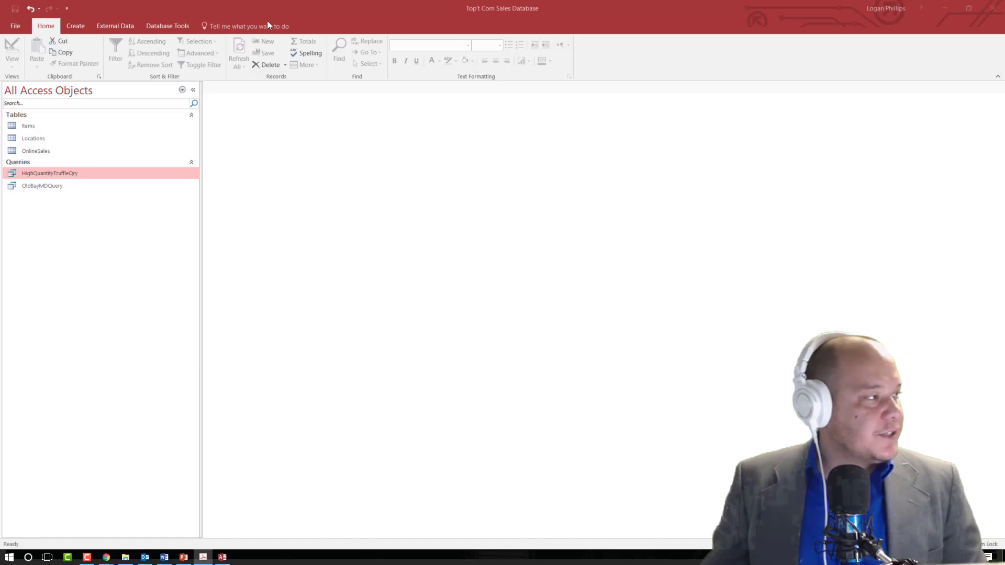
pyautogui.click(113, 26)
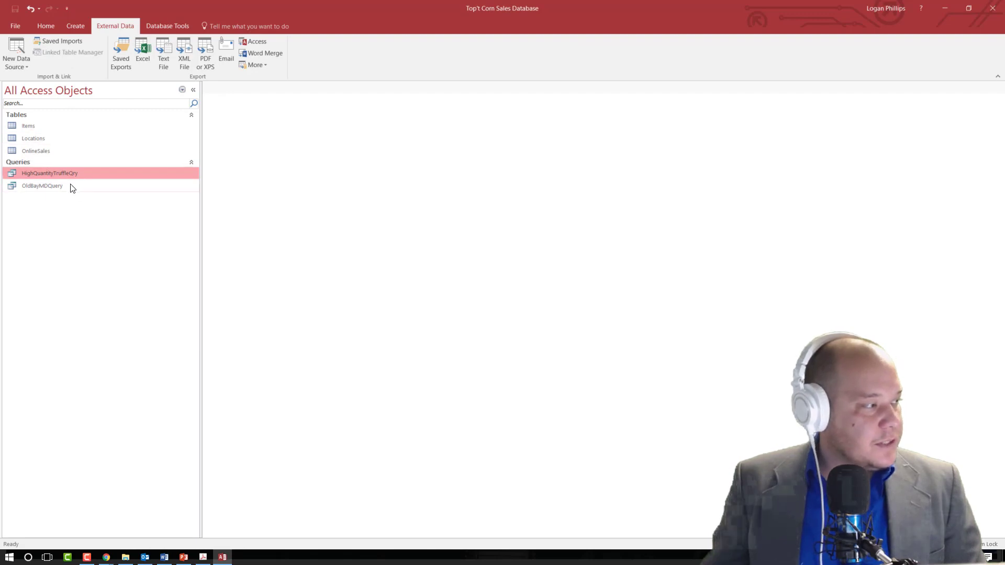
pyautogui.click(137, 61)
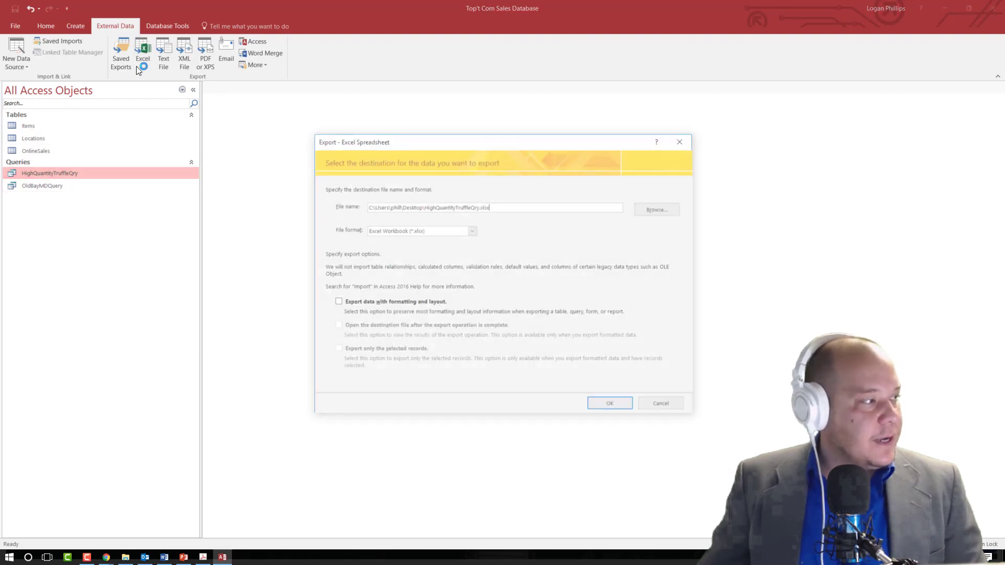
pyautogui.click(646, 209)
pyautogui.click(366, 252)
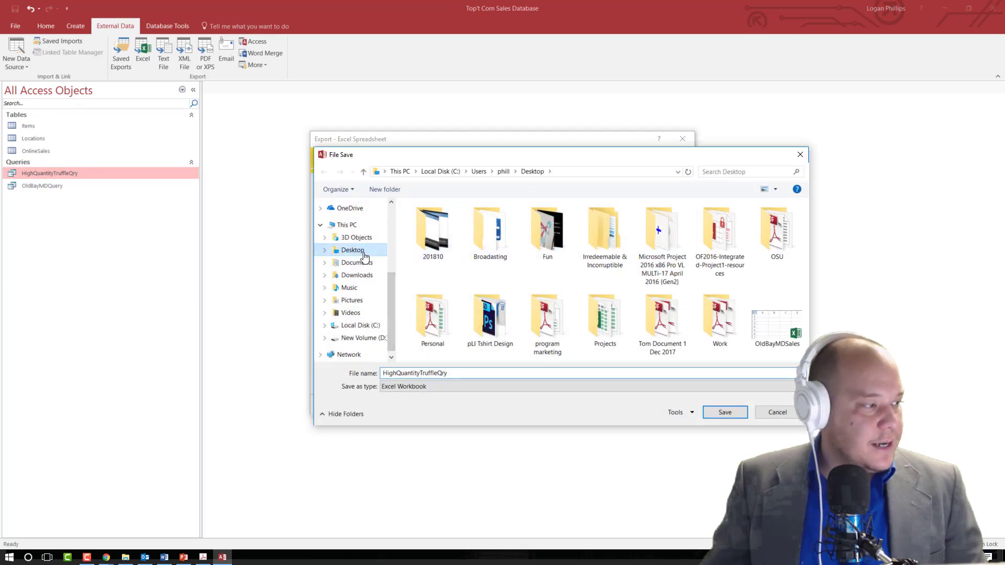
# Name the export file HighQuantityTruffleSales and run the export without formatting and layout.
pyautogui.click(483, 373)
pyautogui.press('End')
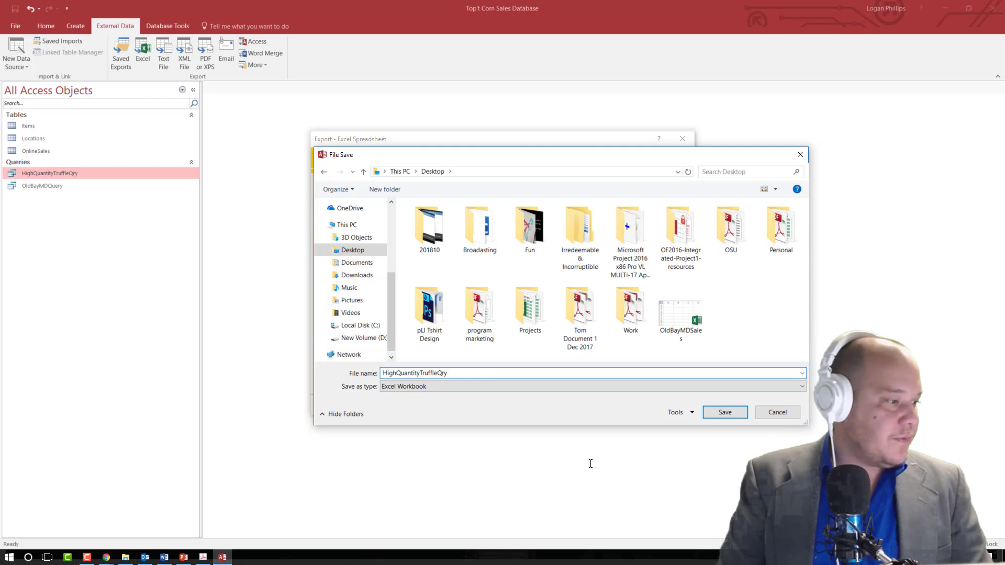
pyautogui.press('BackSpace')
pyautogui.press('BackSpace')
pyautogui.press('BackSpace')
pyautogui.write('Sale')
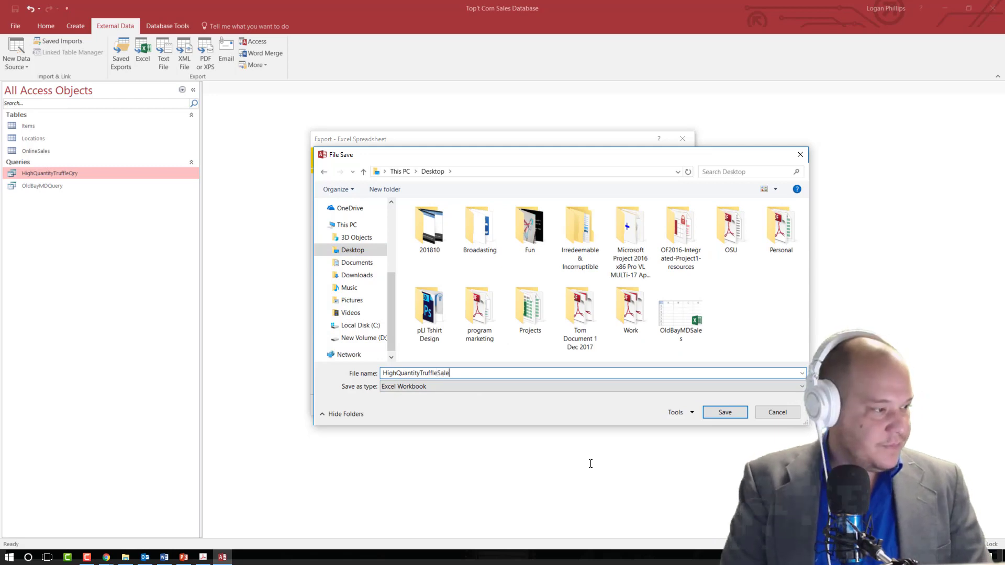
pyautogui.write('s')
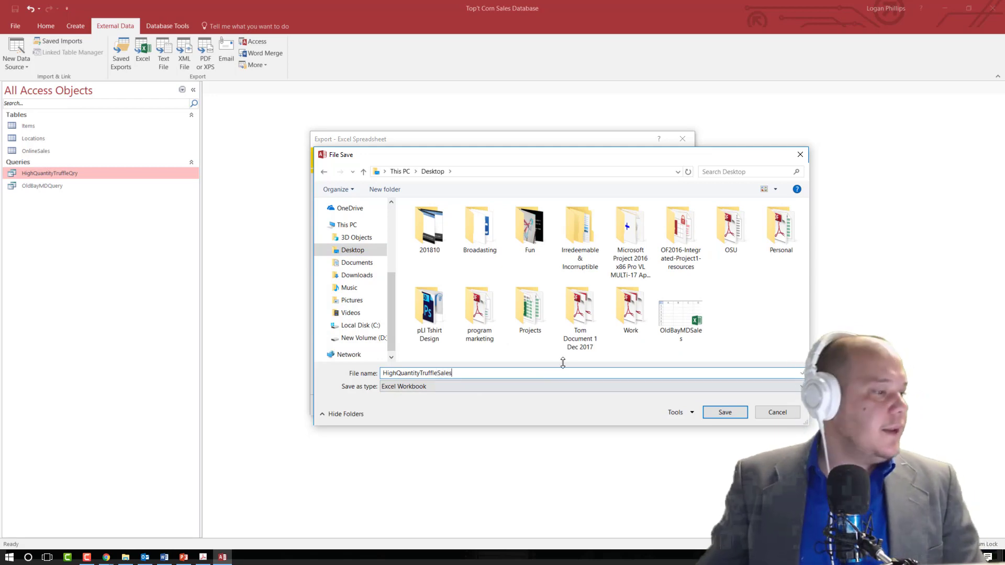
pyautogui.press('Return')
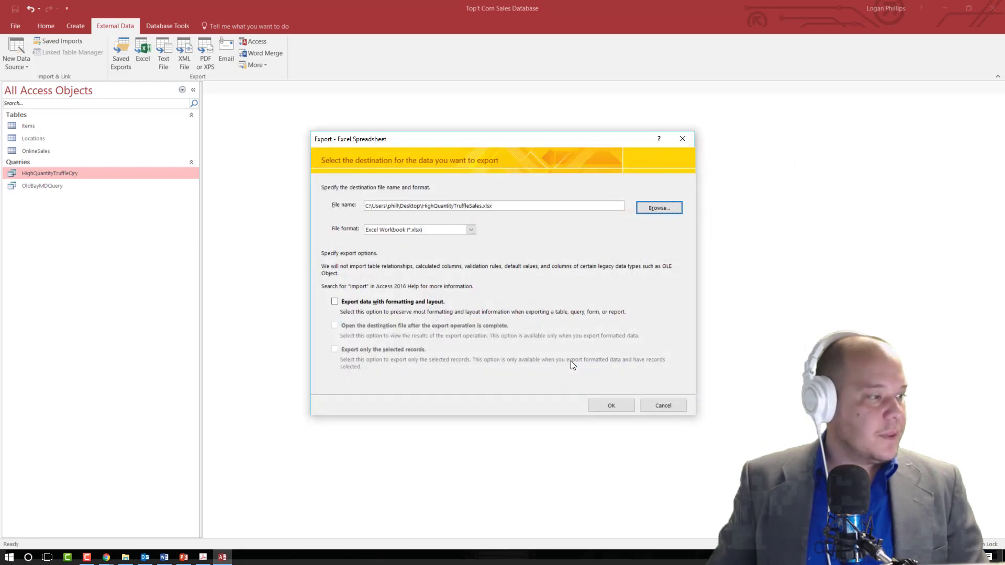
pyautogui.click(614, 404)
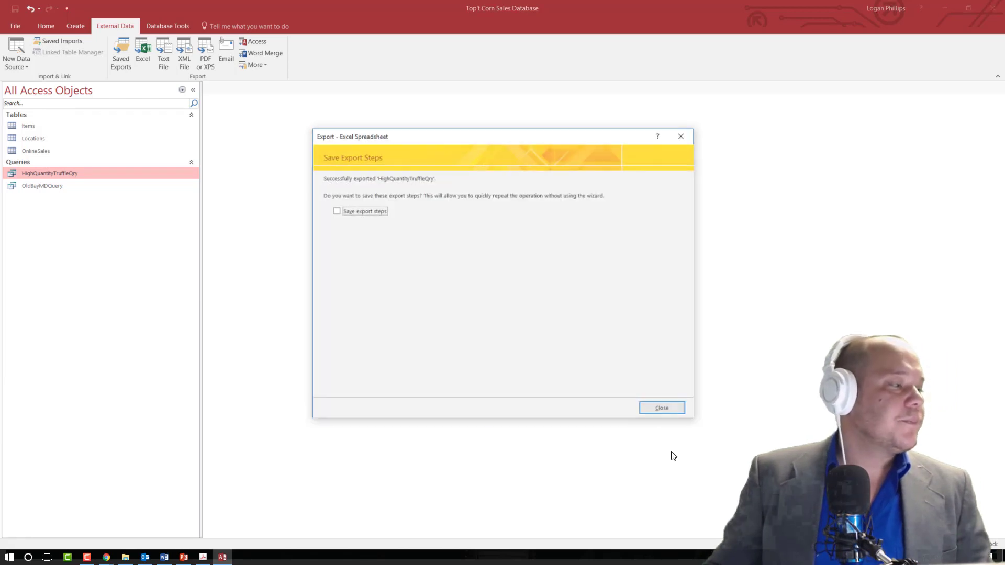
# Finish the HighQuantityTruffleQry export without saving the export steps and close the Top't Corn Sales Database.
pyautogui.click(660, 408)
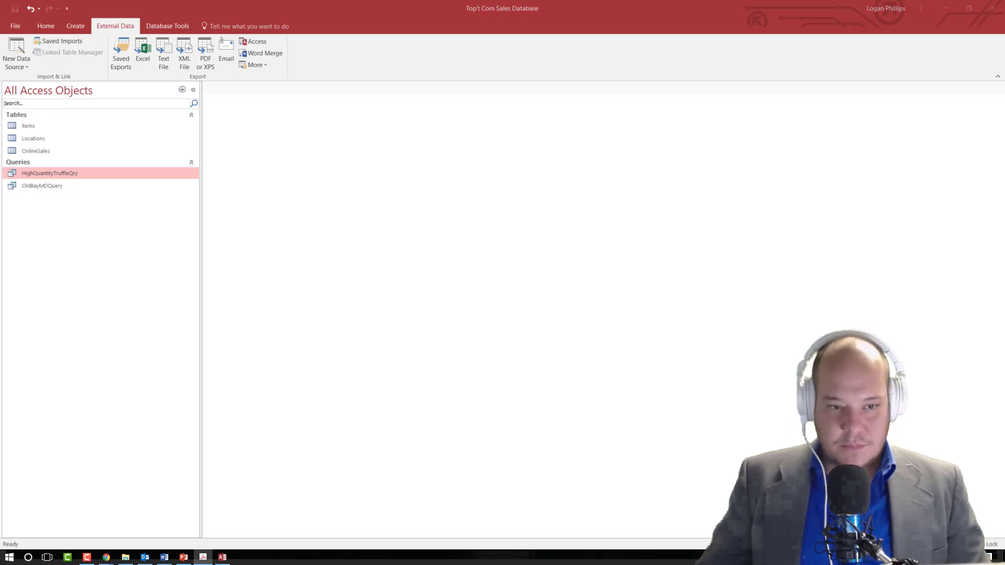
pyautogui.click(241, 183)
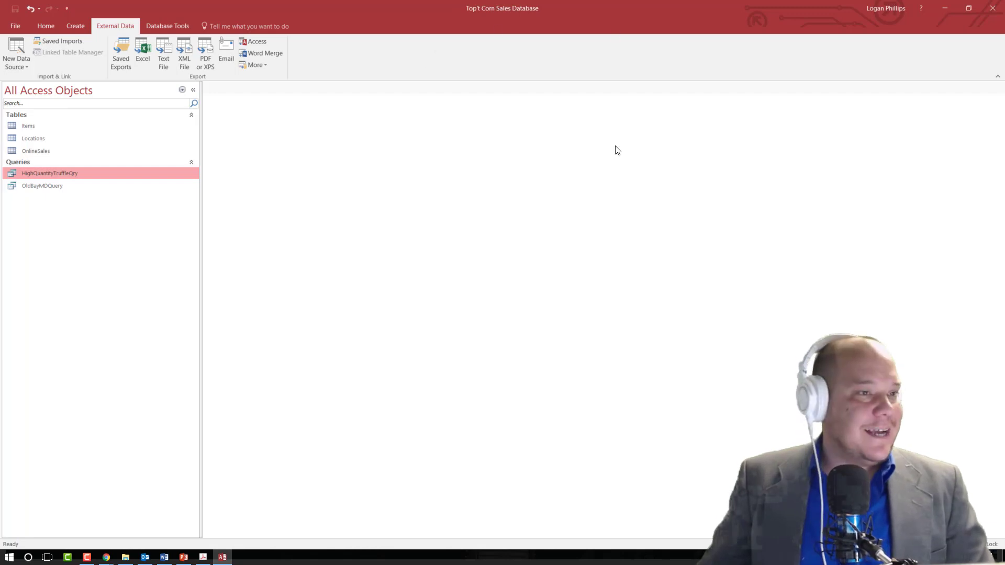
pyautogui.click(992, 9)
# Move the exported OldBayMDSales and HighQuantityTruffleSales files below the project resources folder on the desktop.
pyautogui.click(179, 213)
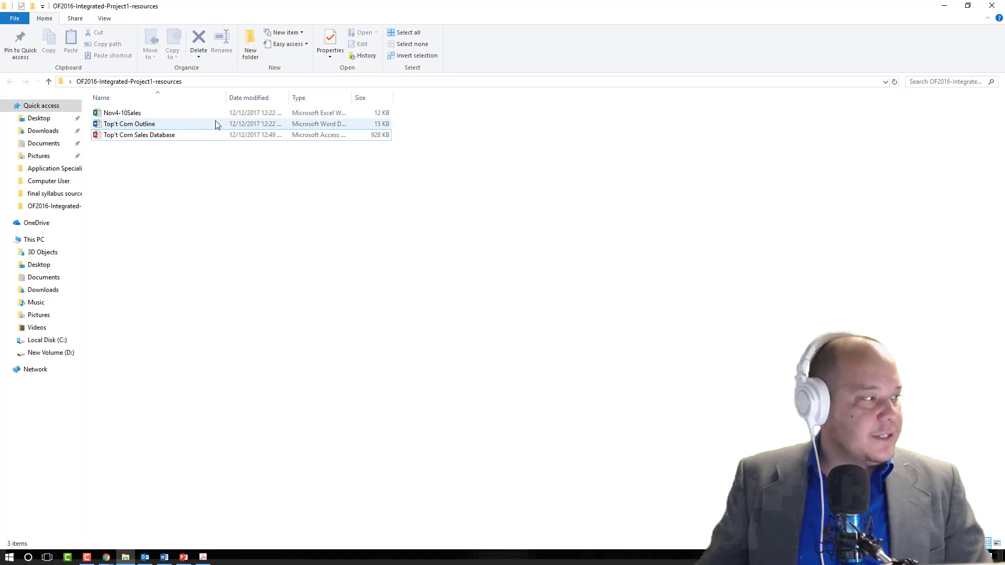
pyautogui.click(944, 6)
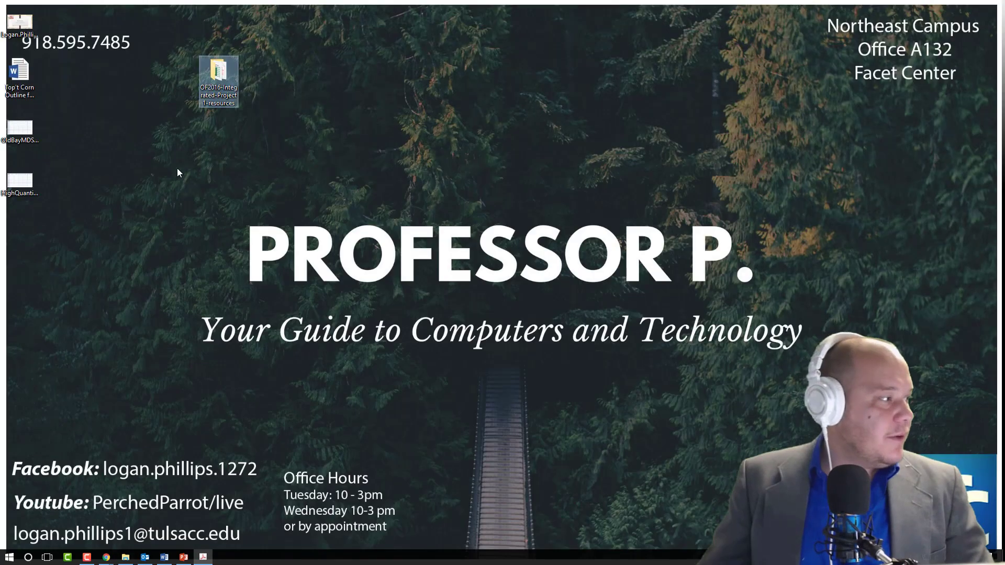
pyautogui.moveTo(31, 139); pyautogui.dragTo(225, 137)
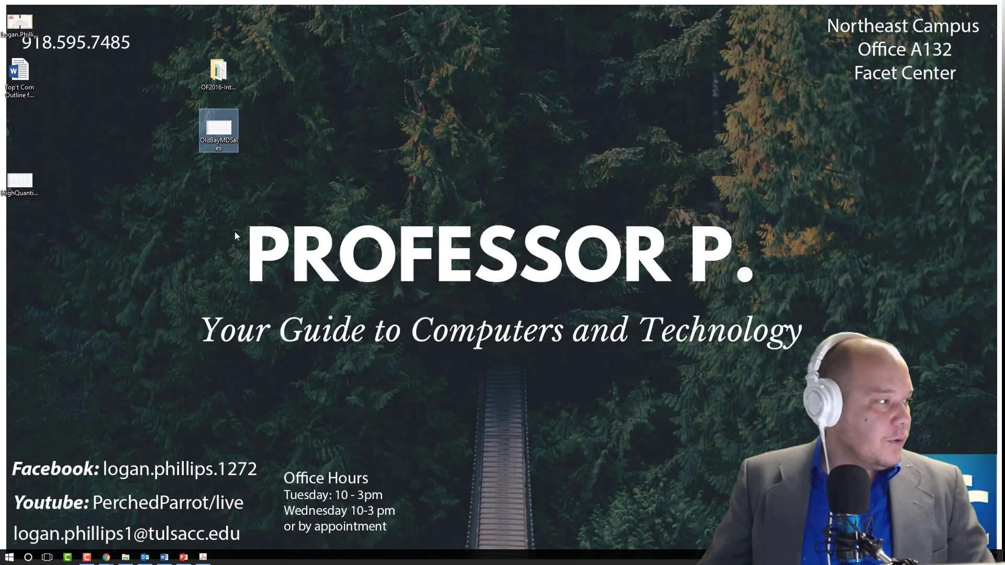
pyautogui.moveTo(21, 183); pyautogui.dragTo(220, 181)
pyautogui.click(379, 257)
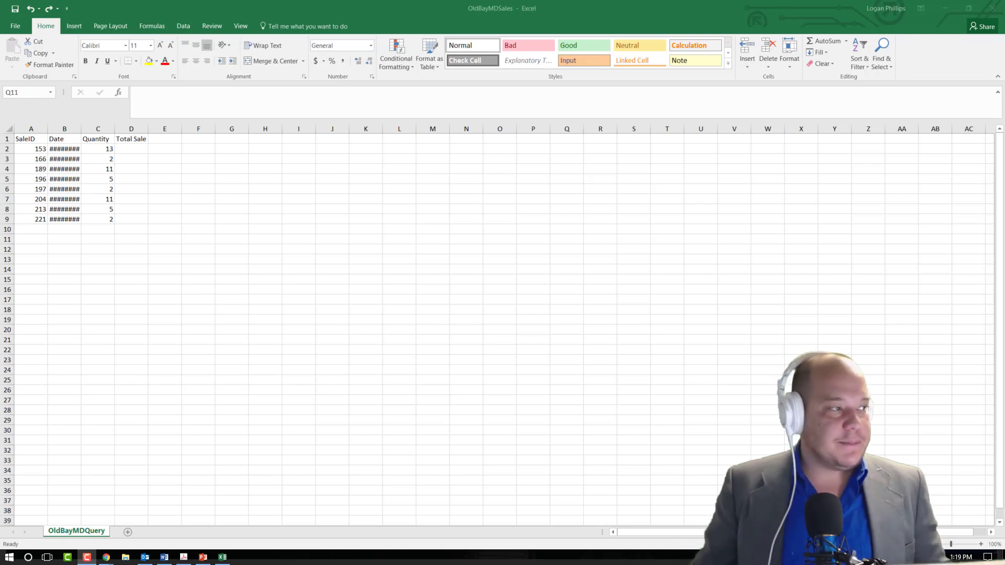
# In the OldBayMDSales workbook, enter the label Price Per Box in E1 and the price $11.00 in G1.
pyautogui.click(165, 210)
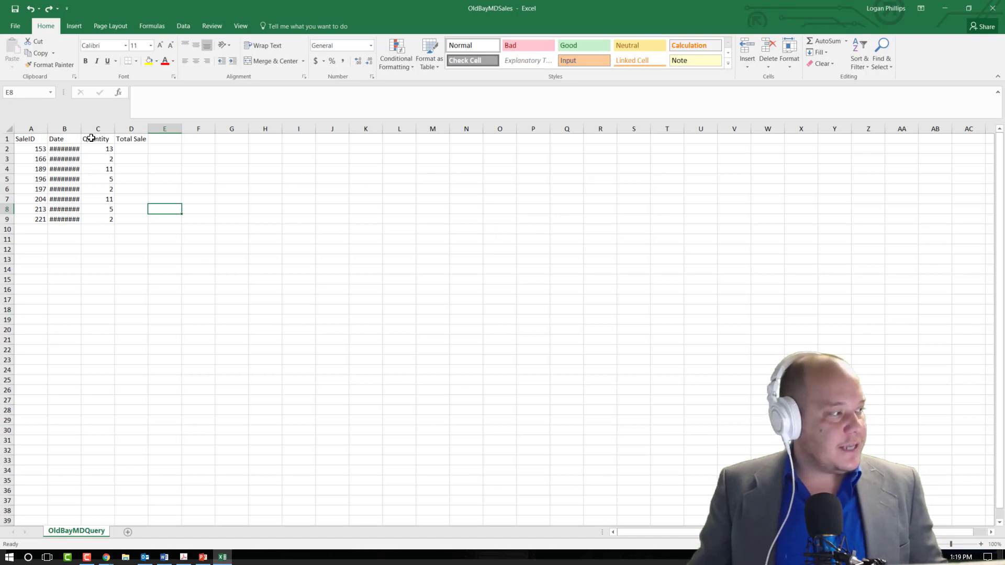
pyautogui.click(129, 140)
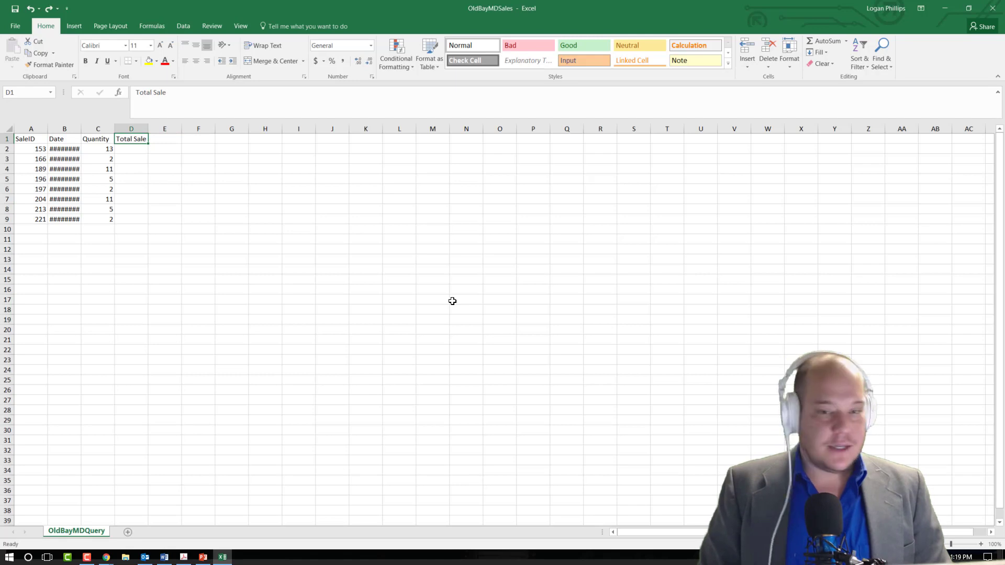
pyautogui.press('Right')
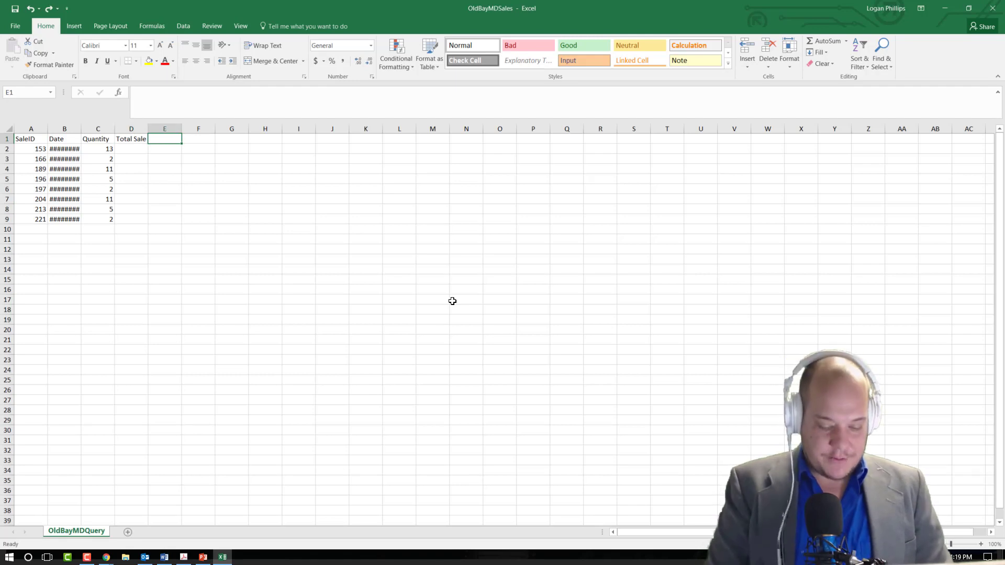
pyautogui.write('Price Per Box')
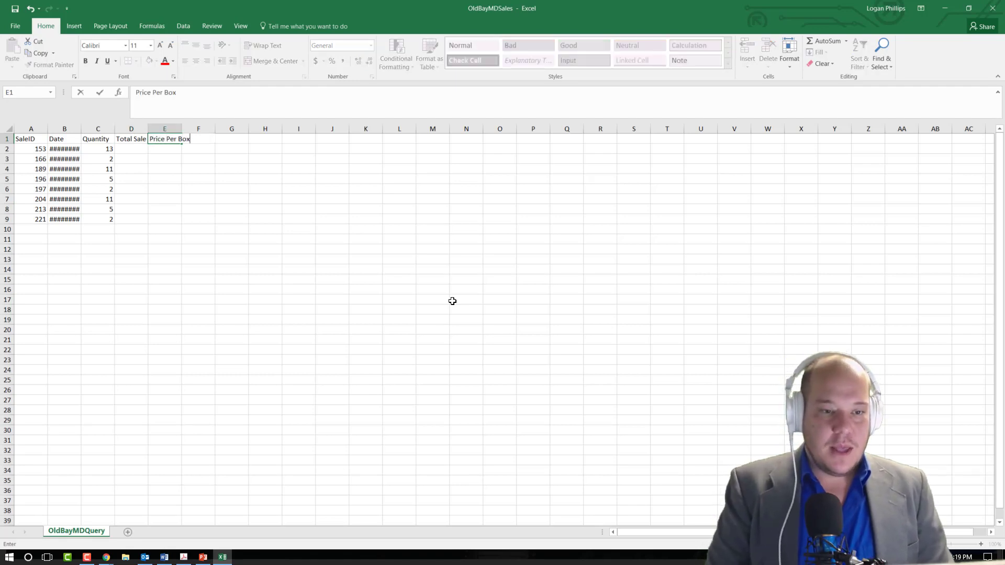
pyautogui.press('Tab')
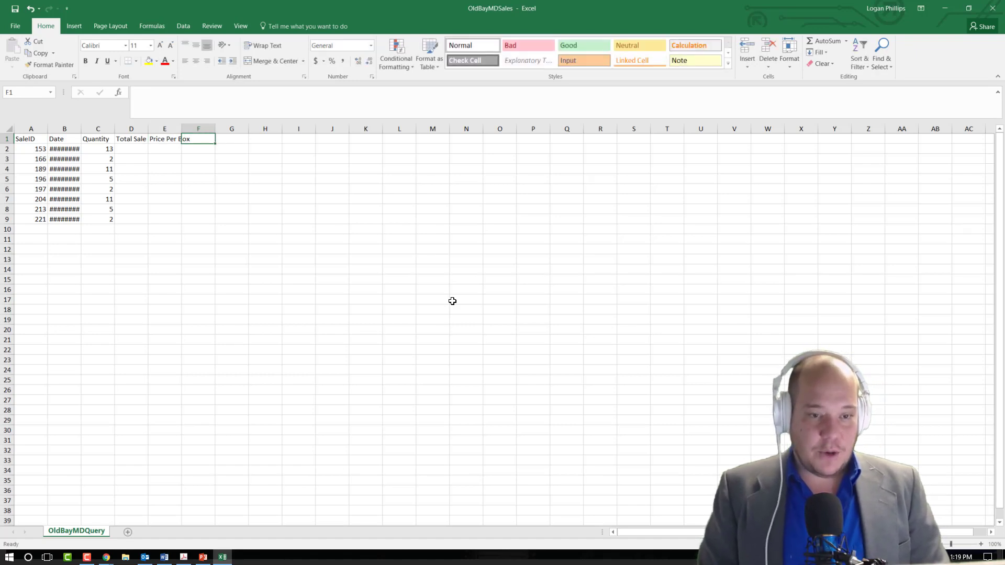
pyautogui.press('Tab')
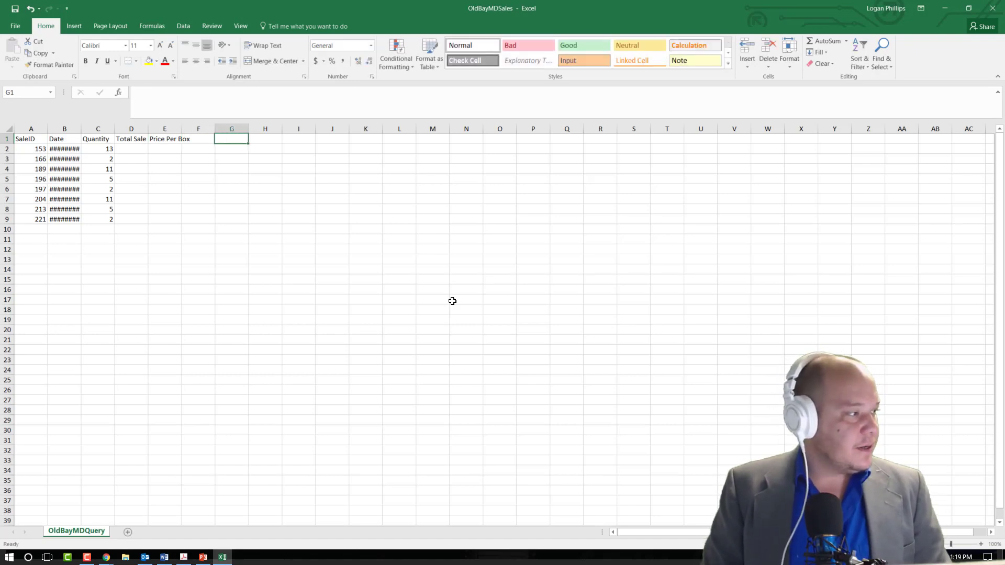
pyautogui.write('$')
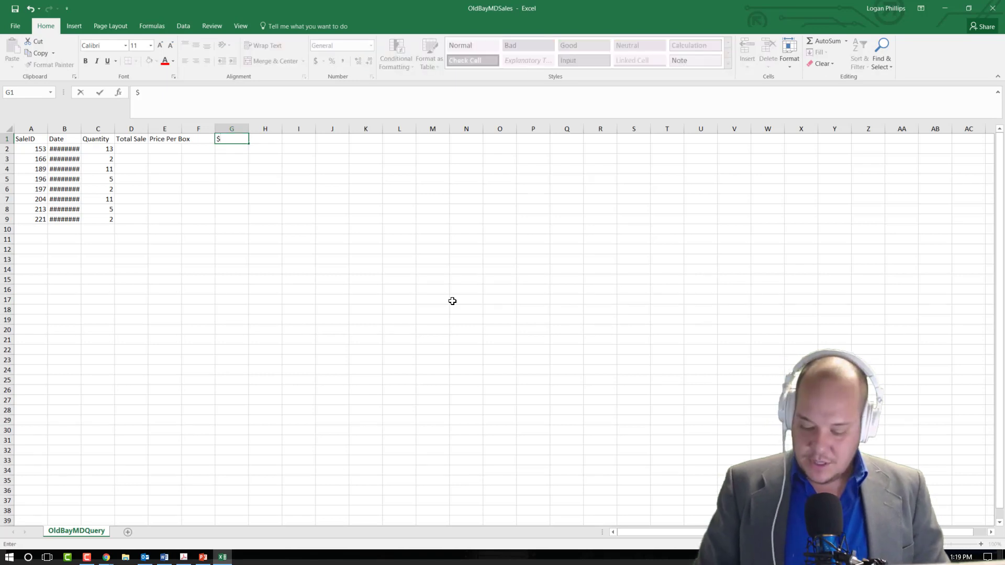
pyautogui.write('11.00')
pyautogui.press('Return')
pyautogui.press('Left')
pyautogui.press('Left')
pyautogui.press('Left')
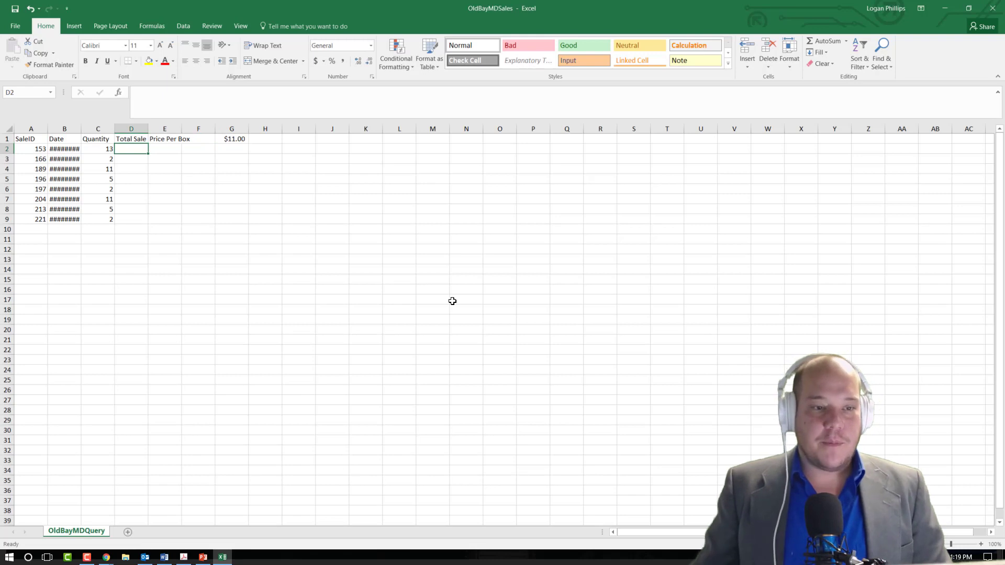
# Move the Price Per Box label from E1 to F1, next to the price.
pyautogui.hotkey('alt', 'Tab')
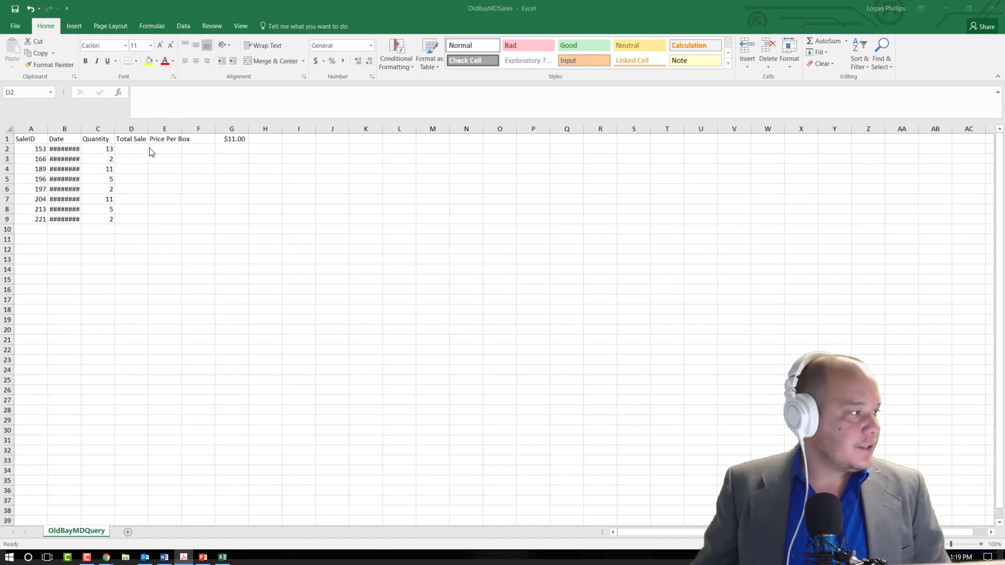
pyautogui.hotkey('alt', 'Tab')
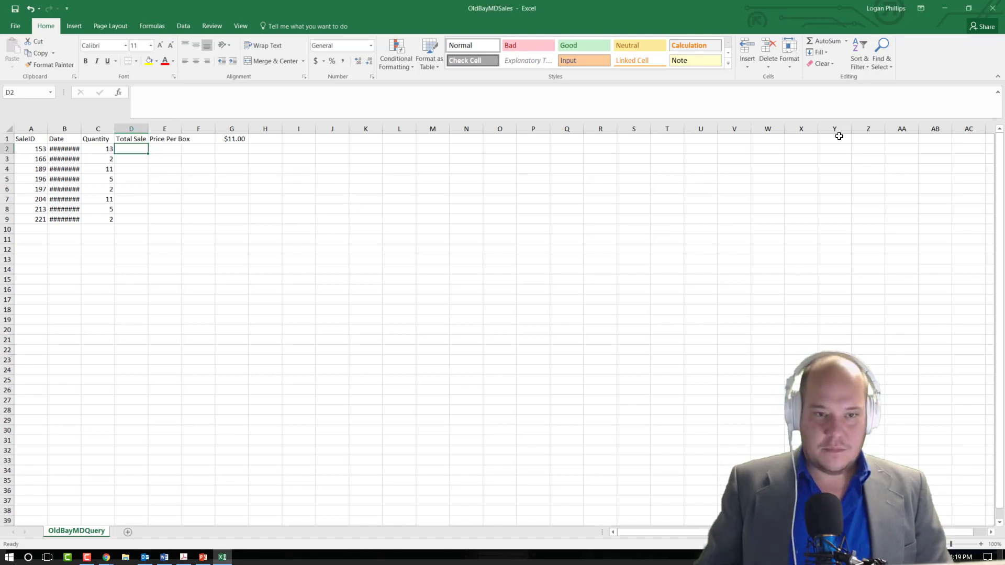
pyautogui.hotkey('alt', 'Tab')
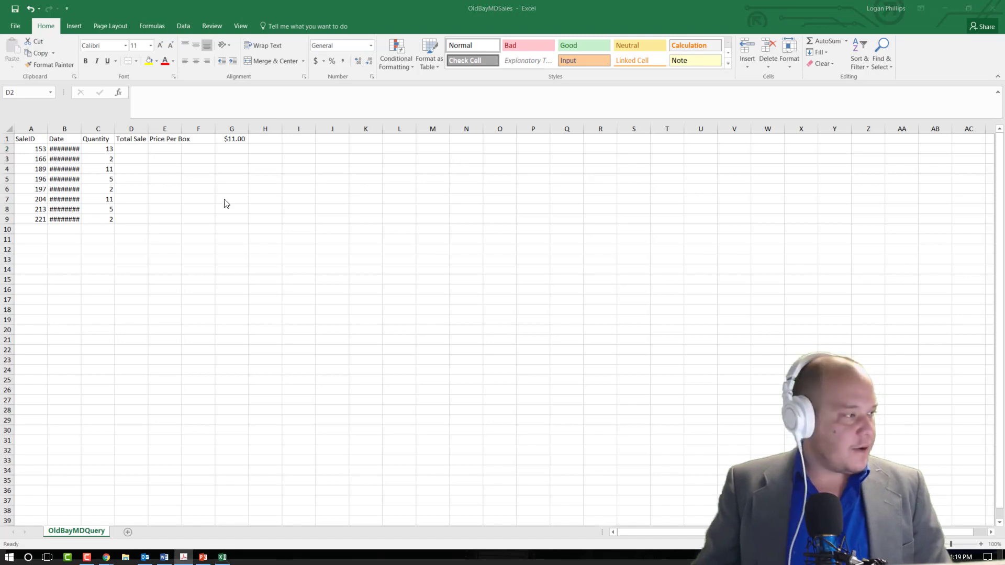
pyautogui.hotkey('alt', 'Tab')
pyautogui.click(191, 139)
pyautogui.click(162, 143)
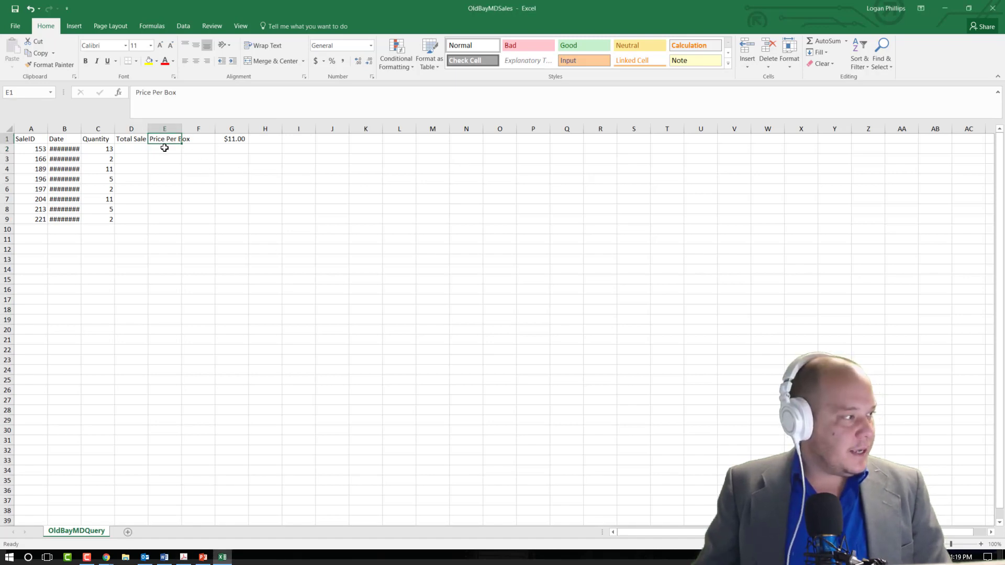
pyautogui.moveTo(177, 142); pyautogui.dragTo(214, 149)
pyautogui.click(230, 200)
# Enter the formula =C2*$G$1 in D2 to multiply the quantity by the absolute price per box.
pyautogui.click(130, 148)
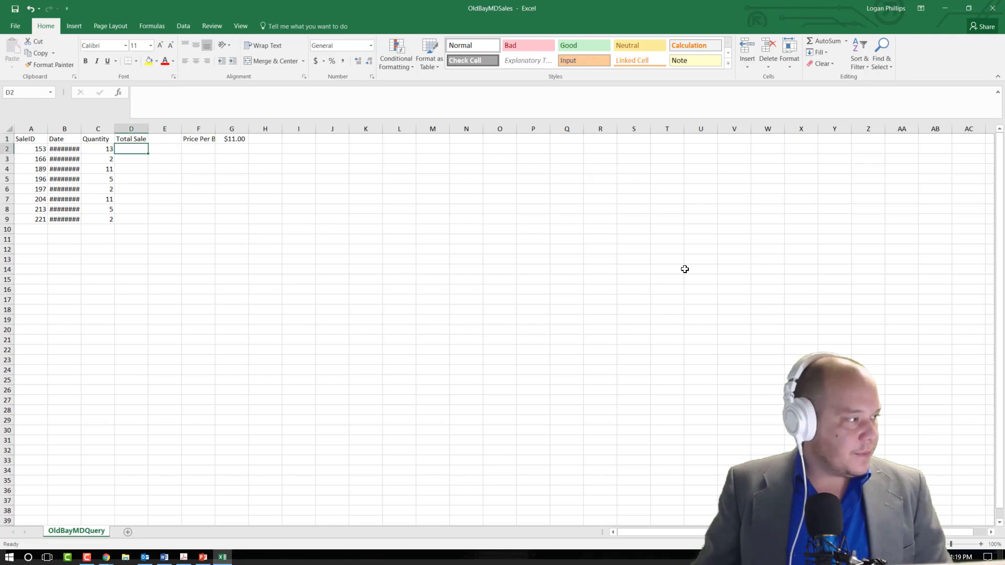
pyautogui.write('=')
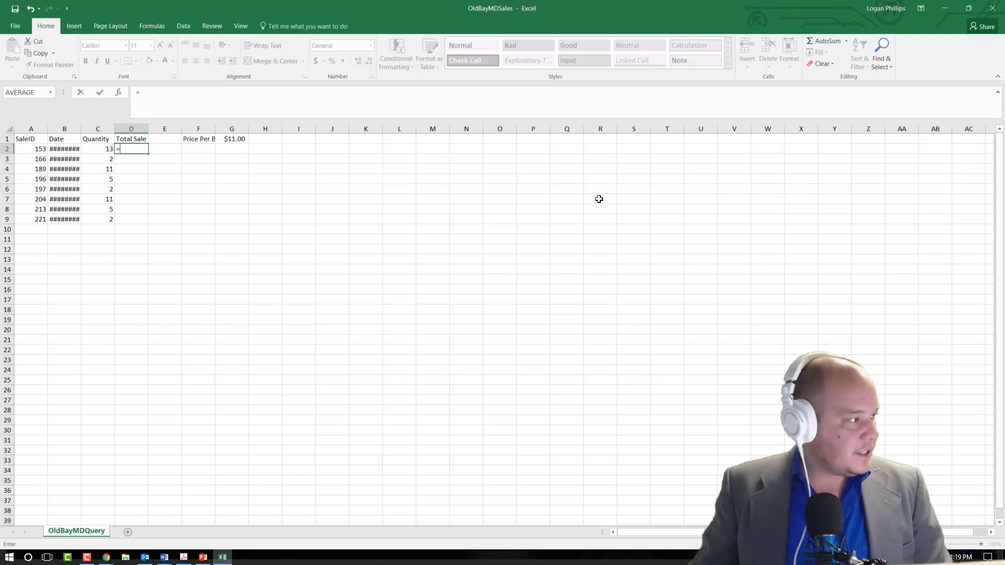
pyautogui.click(107, 147)
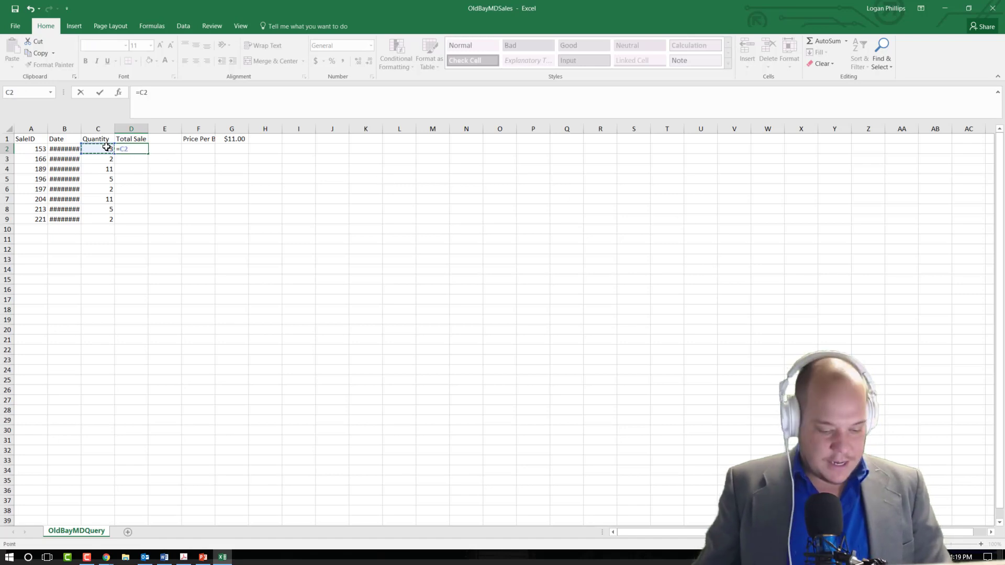
pyautogui.write('*')
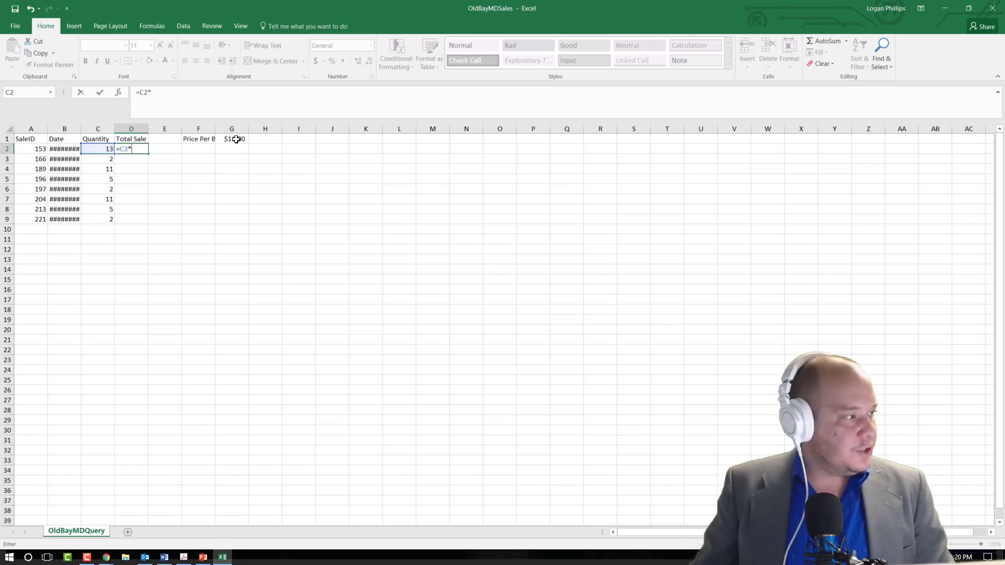
pyautogui.click(237, 140)
pyautogui.click(186, 116)
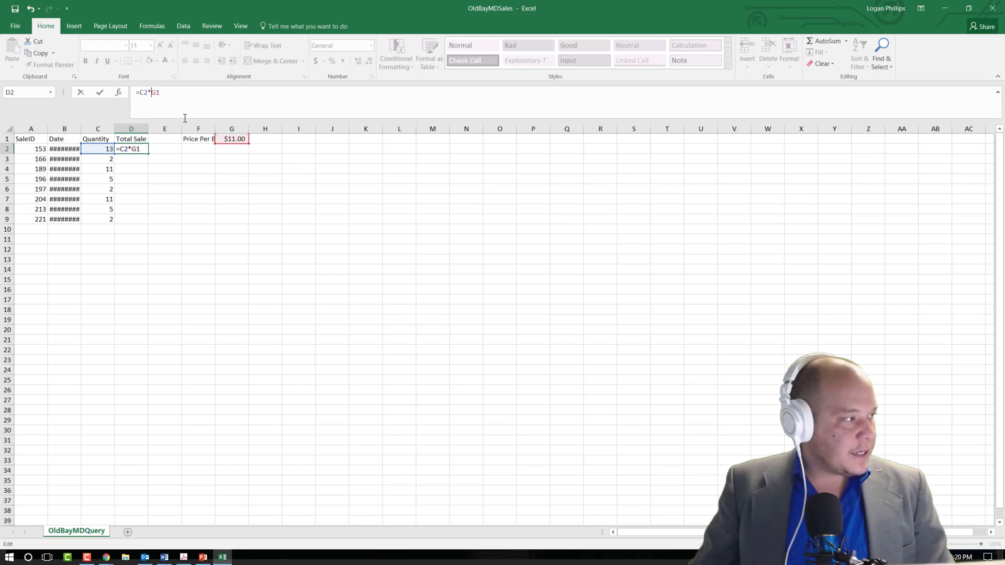
pyautogui.click(152, 93)
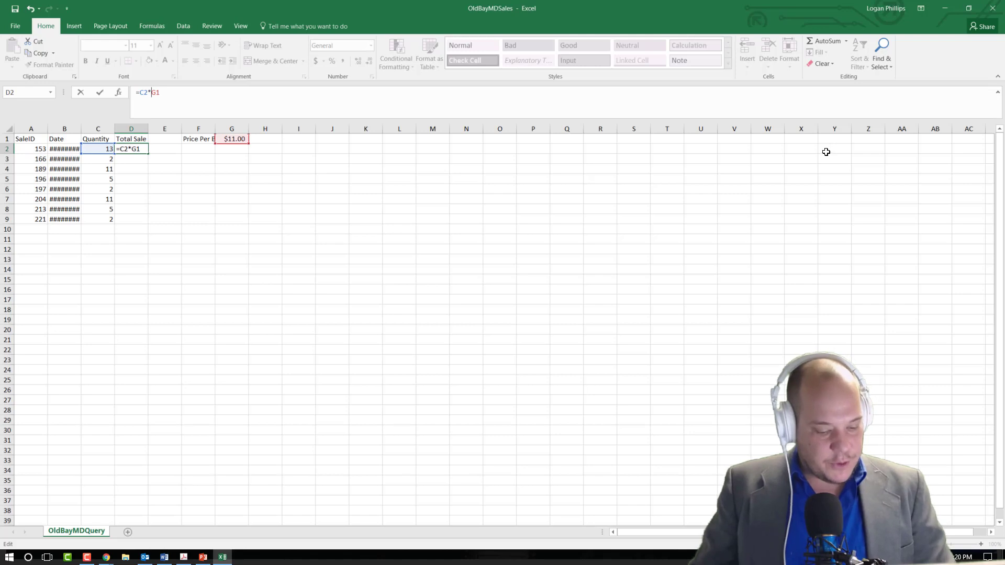
pyautogui.press('F4')
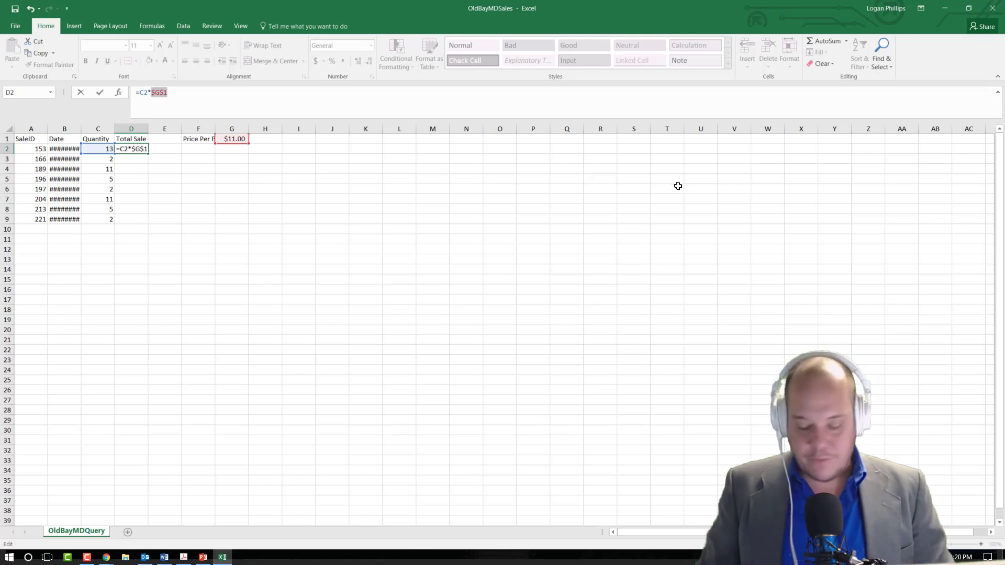
pyautogui.press('Return')
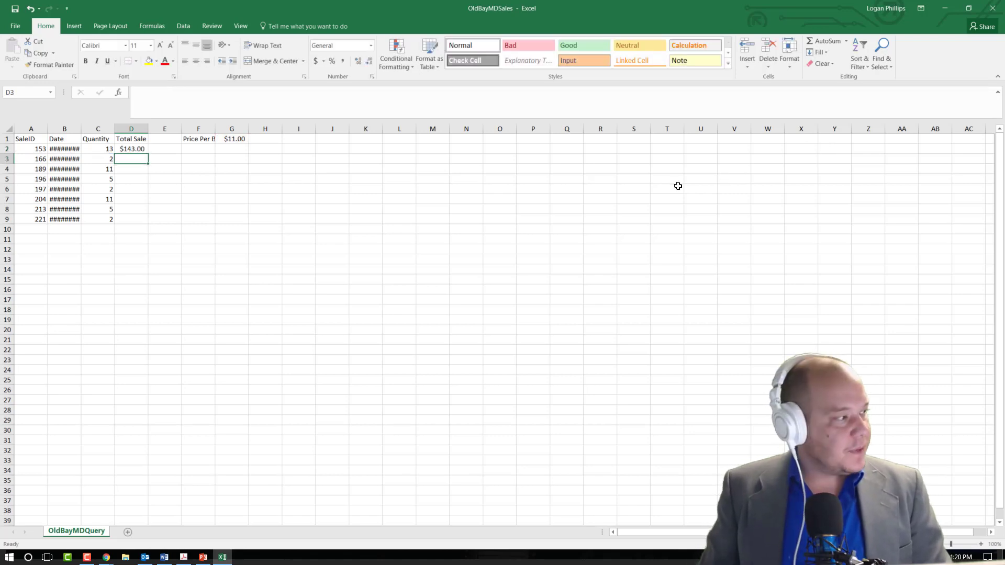
# Fill the Total Sale formula from D2 down through D9.
pyautogui.click(132, 150)
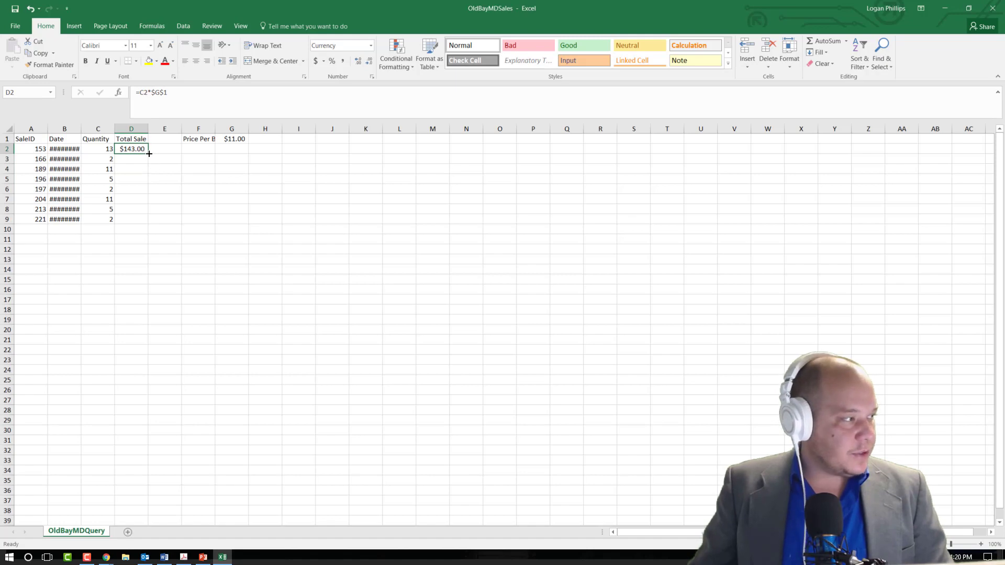
pyautogui.moveTo(149, 153); pyautogui.dragTo(152, 229)
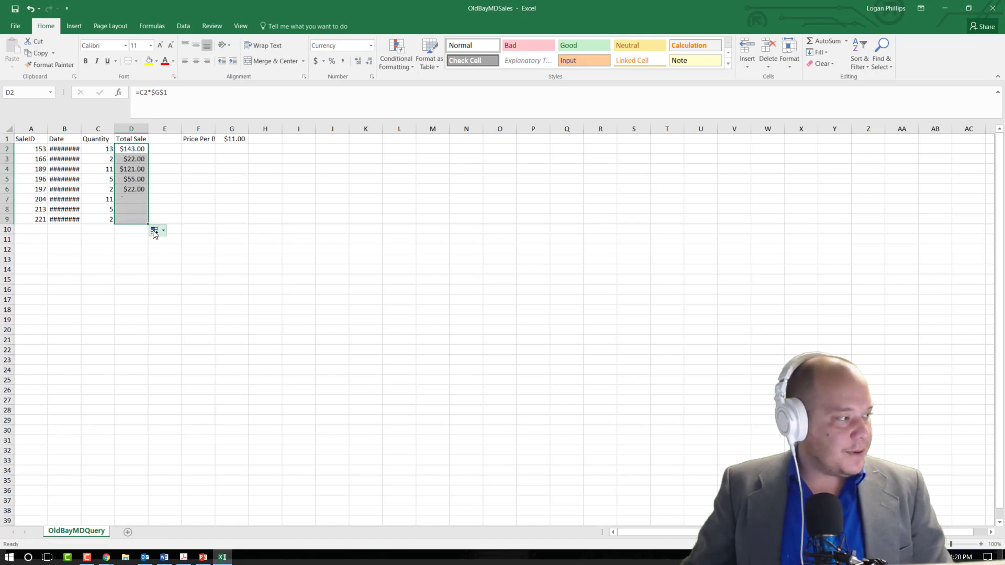
pyautogui.click(276, 218)
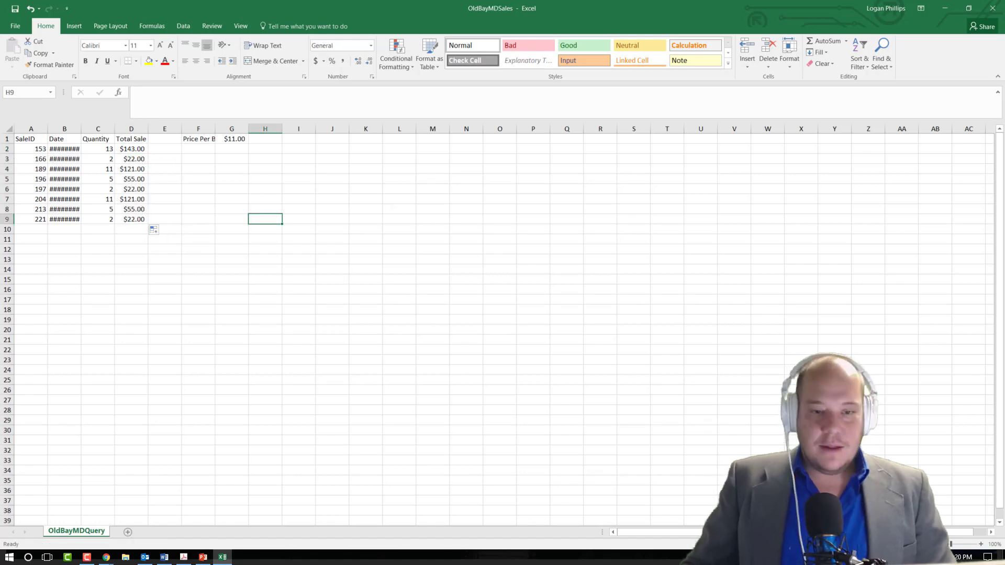
# Format A1:D9 as a table with headers, using the blue Medium table style with banded rows.
pyautogui.hotkey('alt', 'Tab')
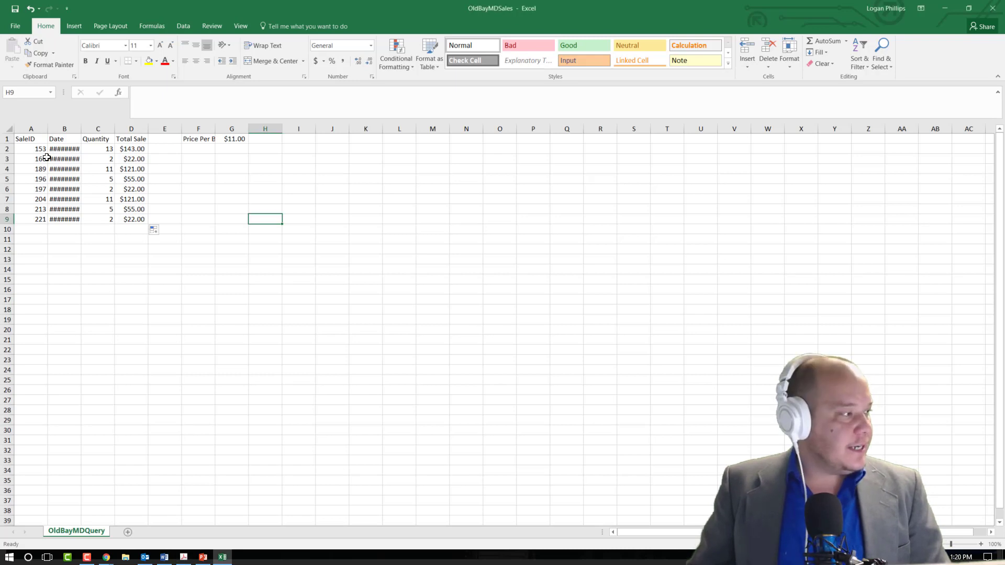
pyautogui.click(25, 139)
pyautogui.moveTo(25, 140); pyautogui.dragTo(139, 224)
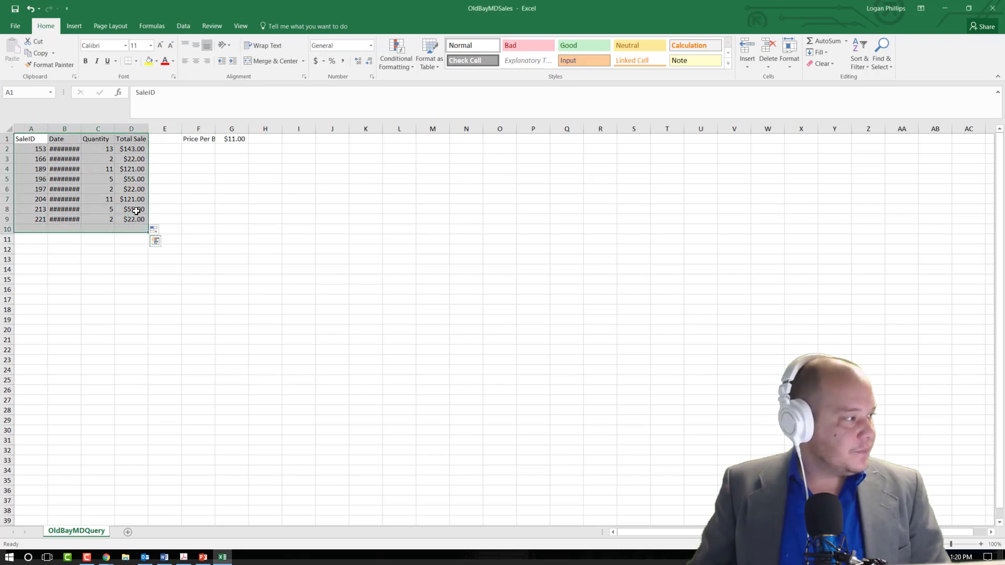
pyautogui.moveTo(134, 180); pyautogui.dragTo(119, 168)
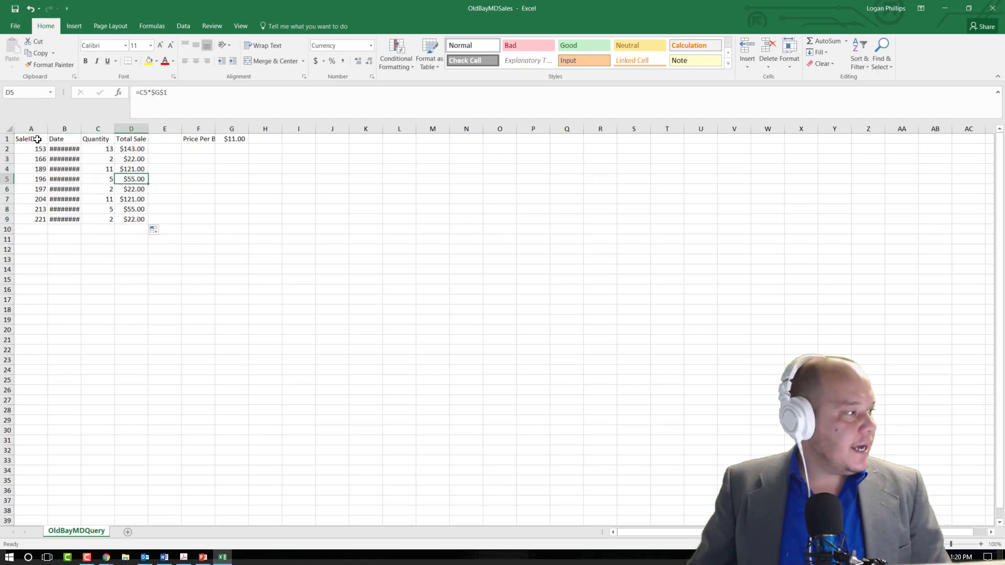
pyautogui.moveTo(31, 139); pyautogui.dragTo(135, 220)
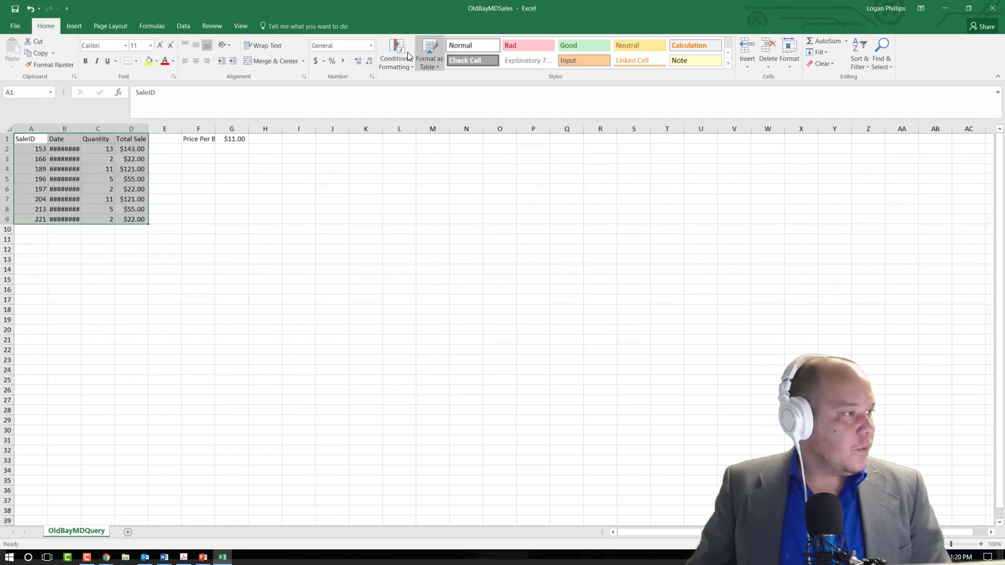
pyautogui.click(435, 65)
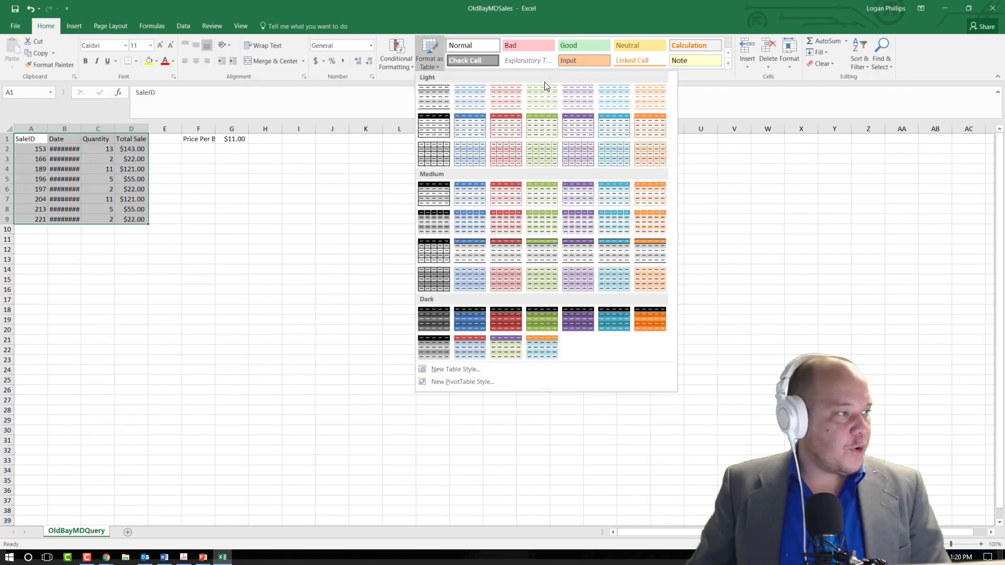
pyautogui.click(458, 194)
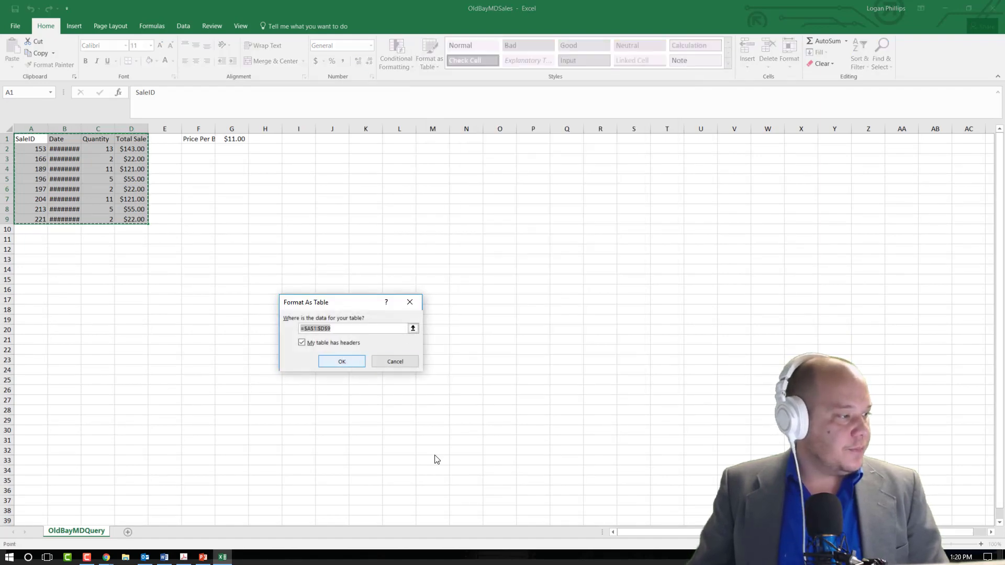
pyautogui.click(345, 361)
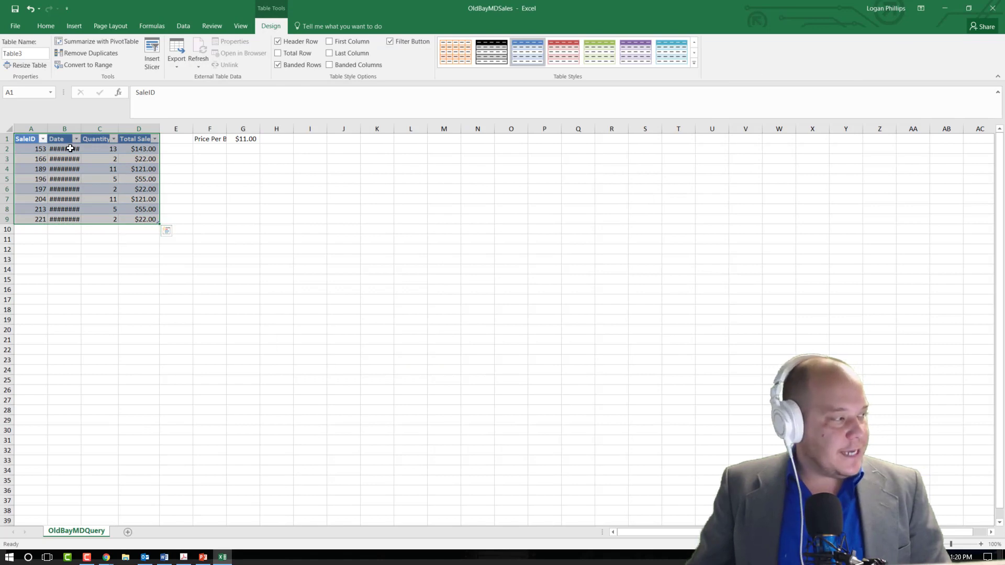
# Sort the table by the Date column from newest to oldest.
pyautogui.click(76, 138)
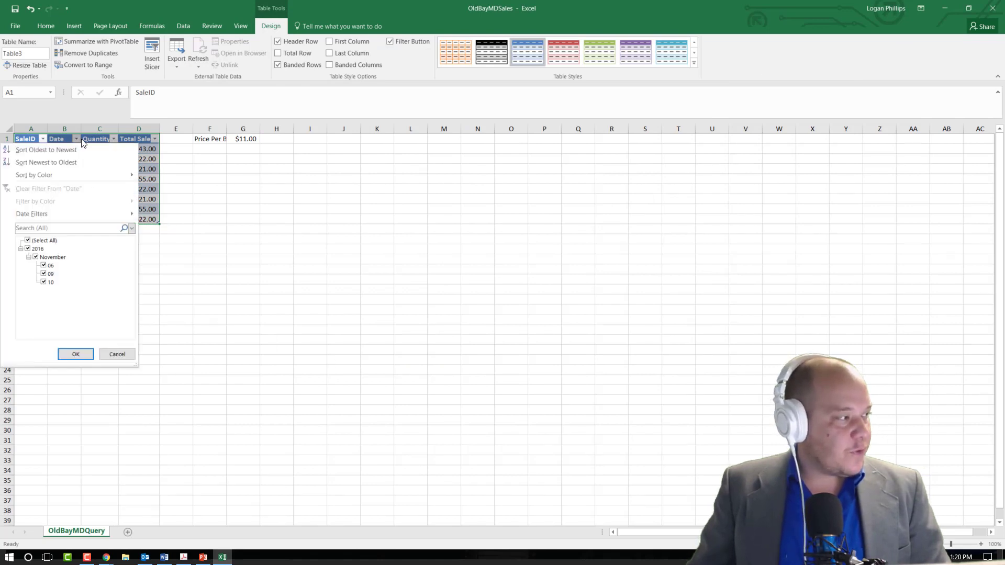
pyautogui.click(76, 162)
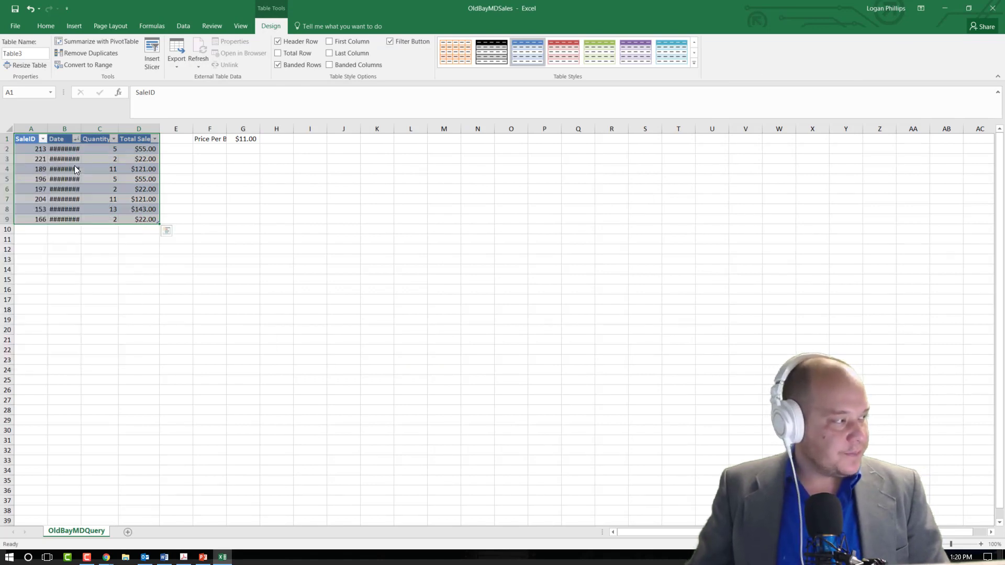
pyautogui.click(431, 228)
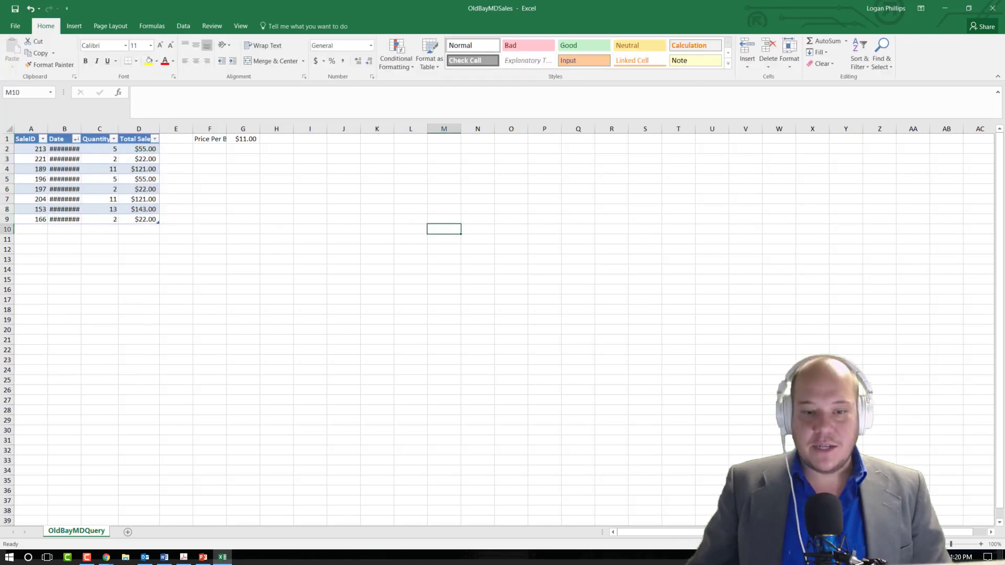
# Enter the label Average Quantity in F3, two rows below the Price Per Box label.
pyautogui.hotkey('alt', 'Tab')
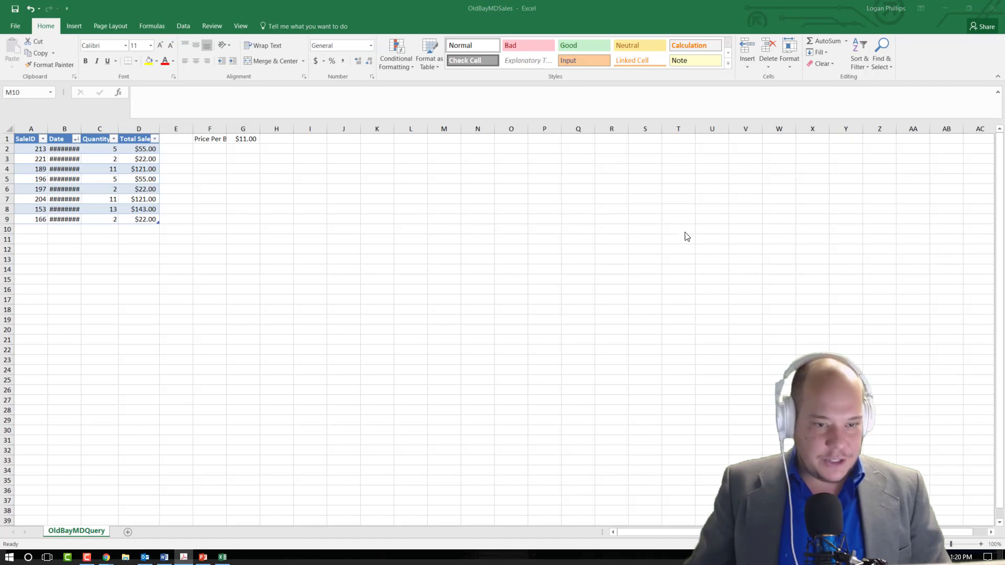
pyautogui.hotkey('alt', 'Tab')
pyautogui.click(220, 152)
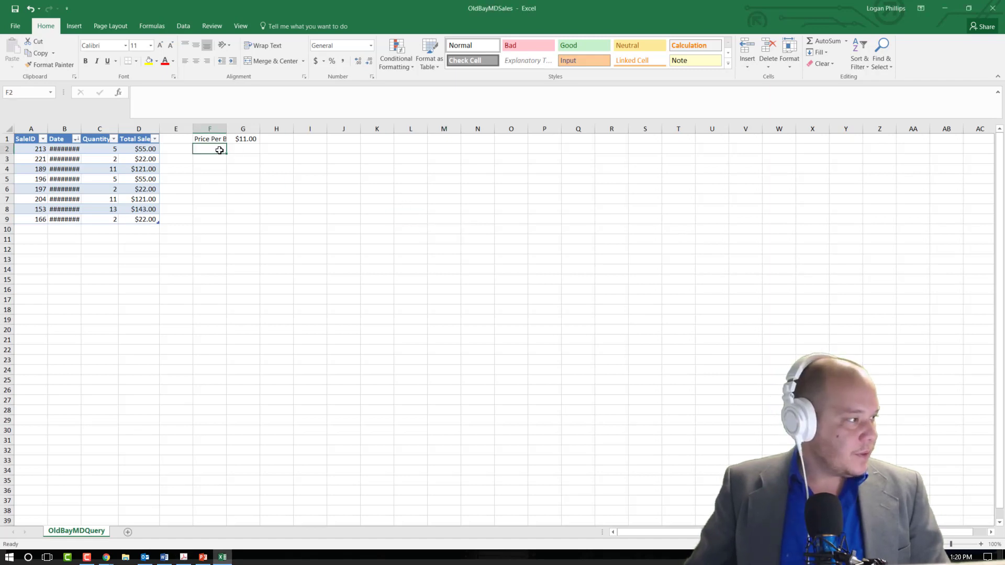
pyautogui.press('Up')
pyautogui.press('Down')
pyautogui.press('Down')
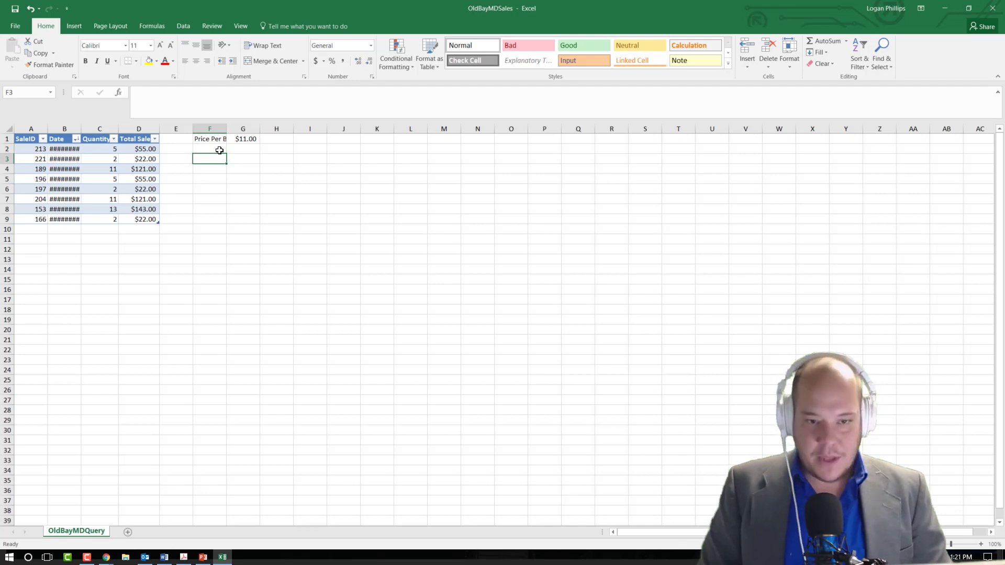
pyautogui.write('Averag')
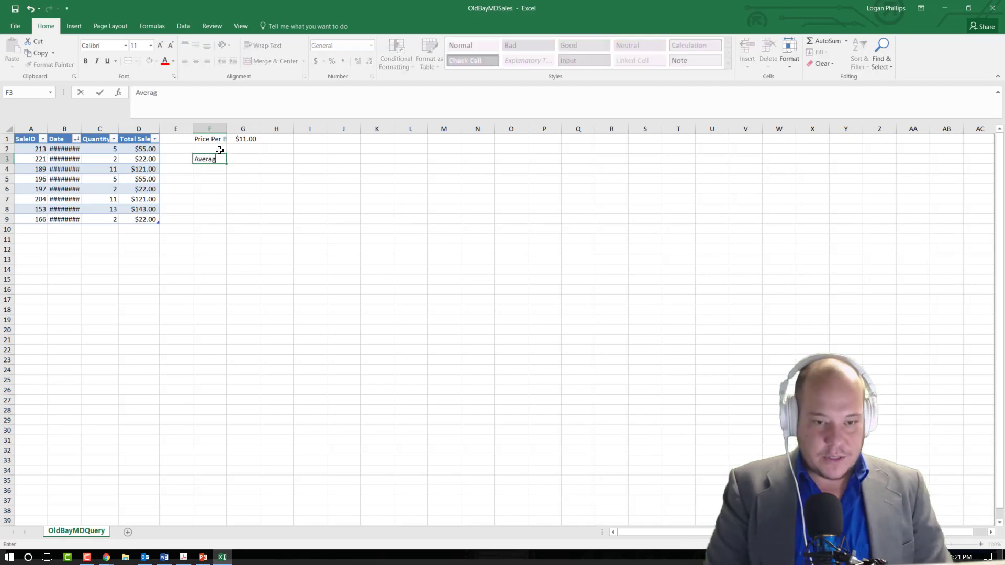
pyautogui.write('e Quantity')
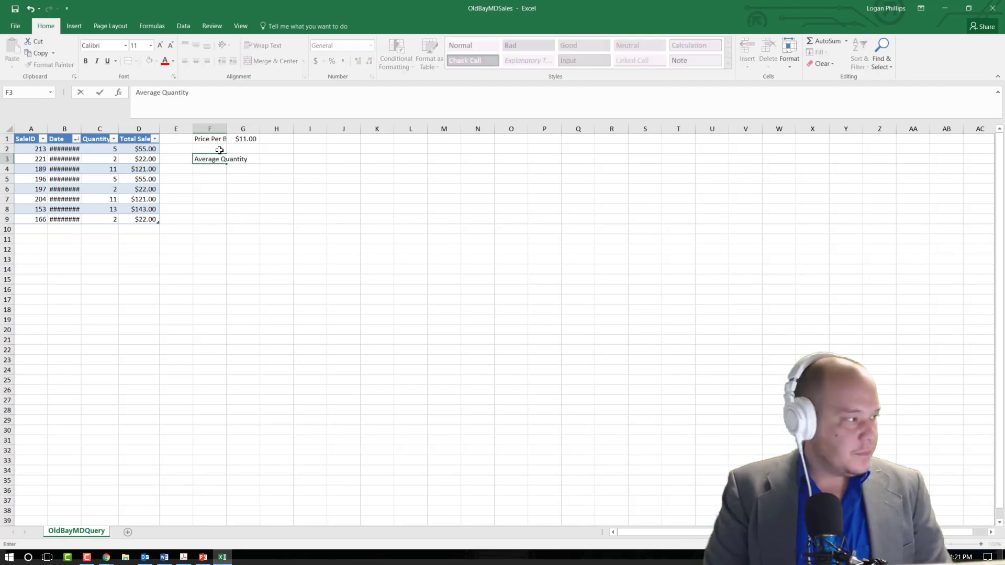
pyautogui.press('Tab')
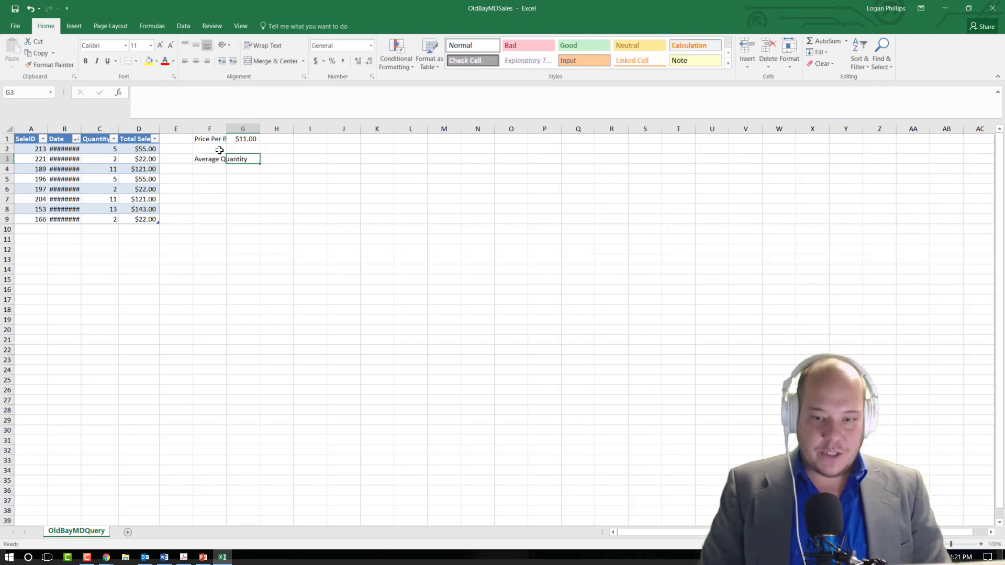
# Enter the formula =average(C2:C9) in G3 to average the Quantity column.
pyautogui.write('=')
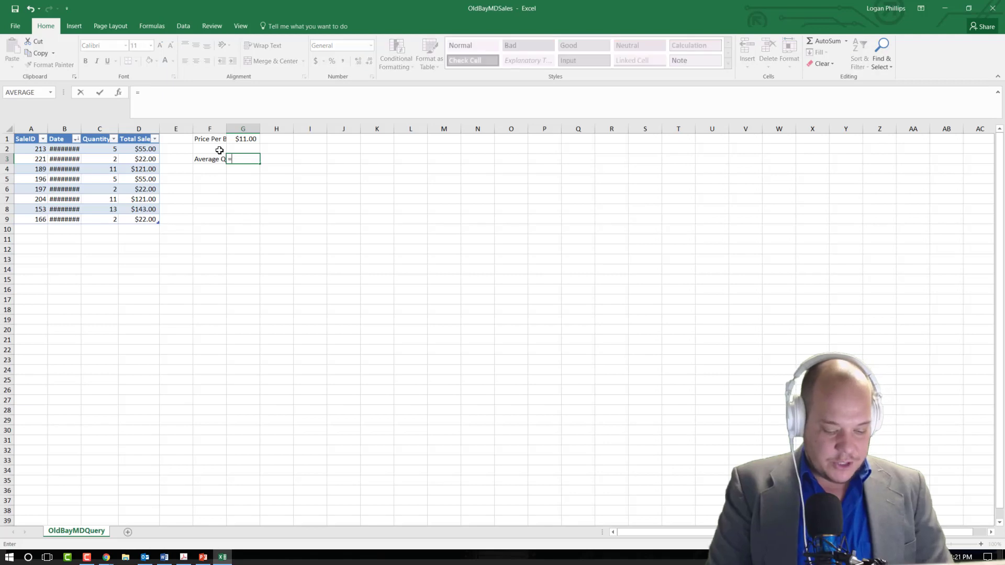
pyautogui.write('average(')
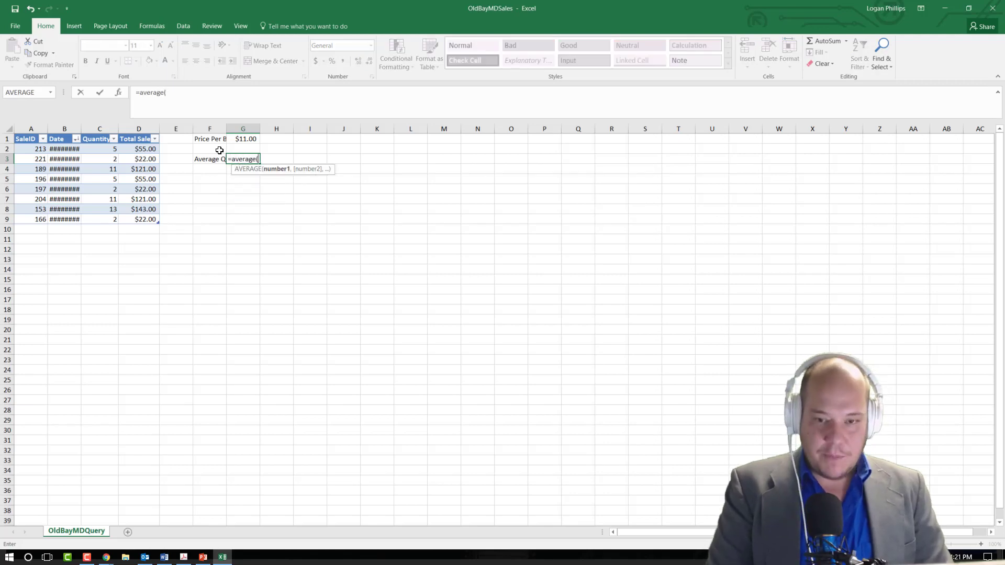
pyautogui.write('C2:')
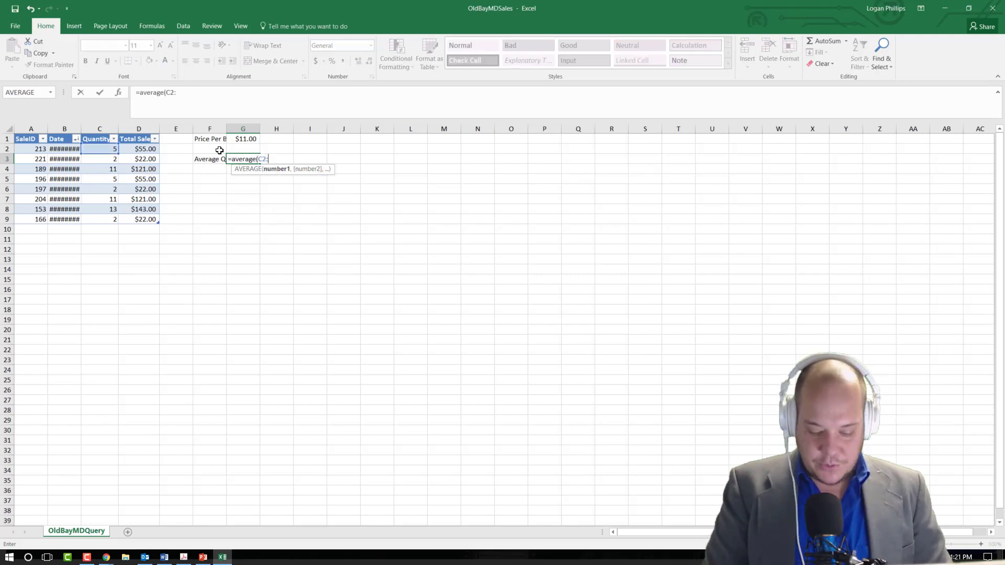
pyautogui.write('C')
pyautogui.write('9)')
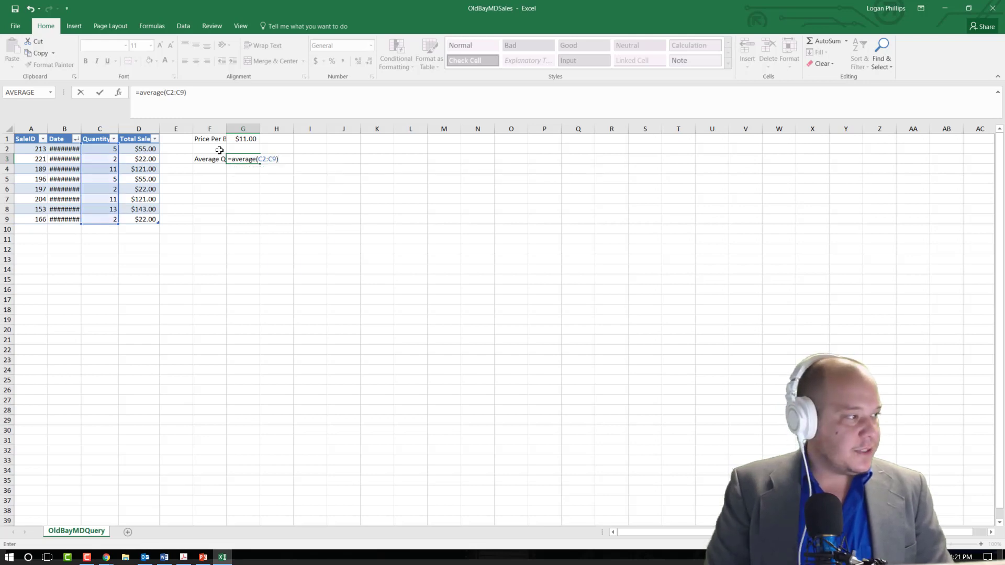
pyautogui.press('Return')
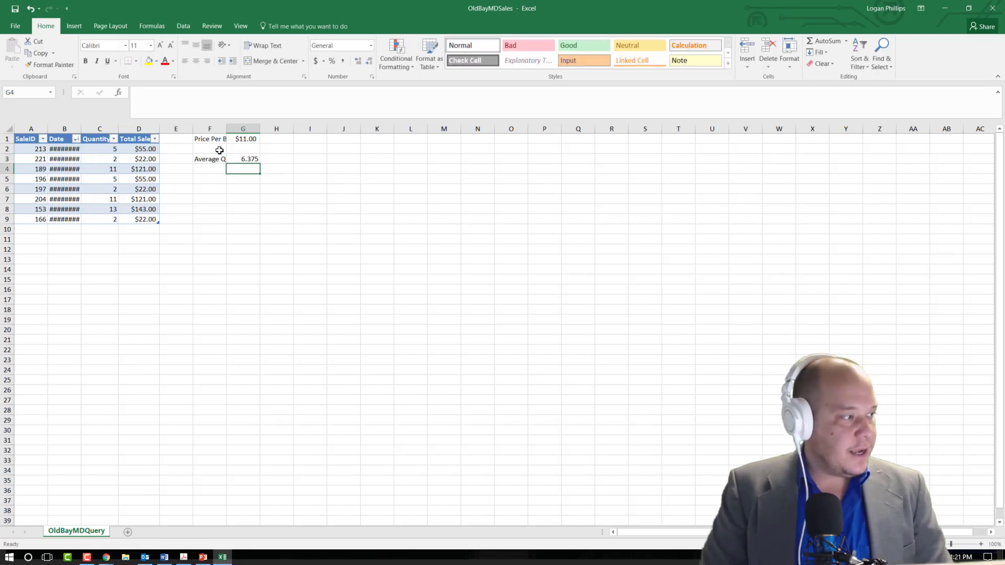
# Enter the label Total Sales in F4 and the formula =SUM(D2:D9) in G4.
pyautogui.press('Left')
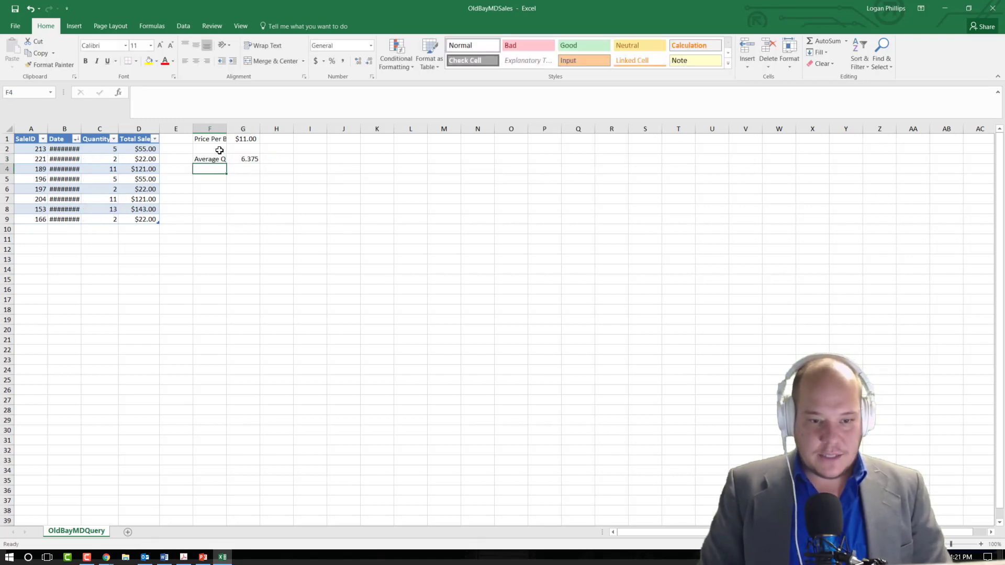
pyautogui.write('Total Sales')
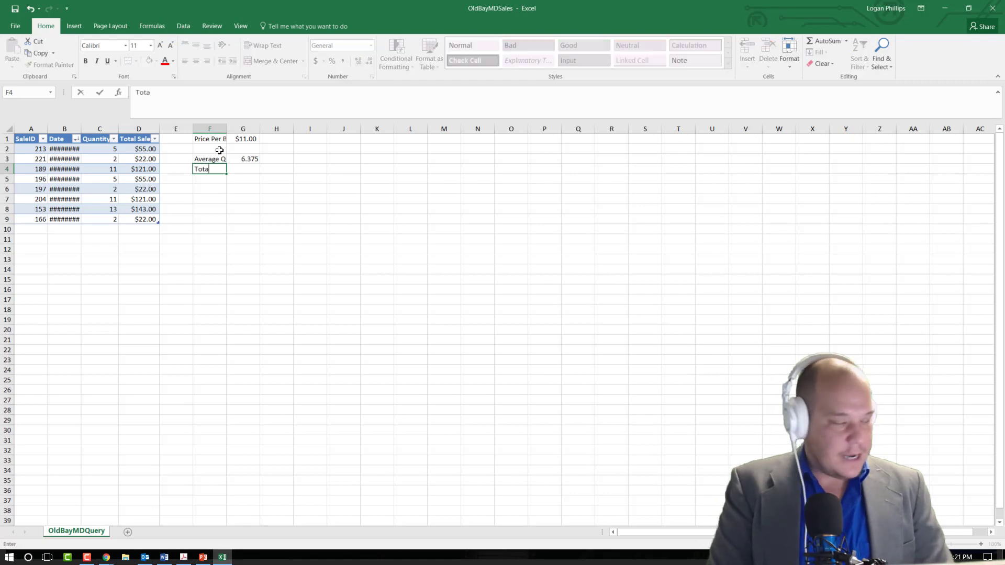
pyautogui.press('Right')
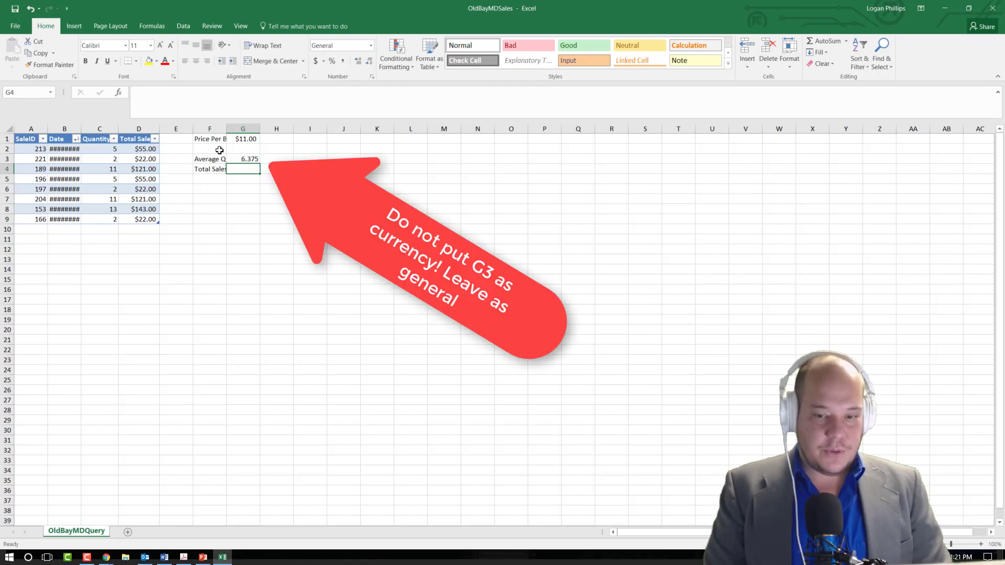
pyautogui.write('=SUM')
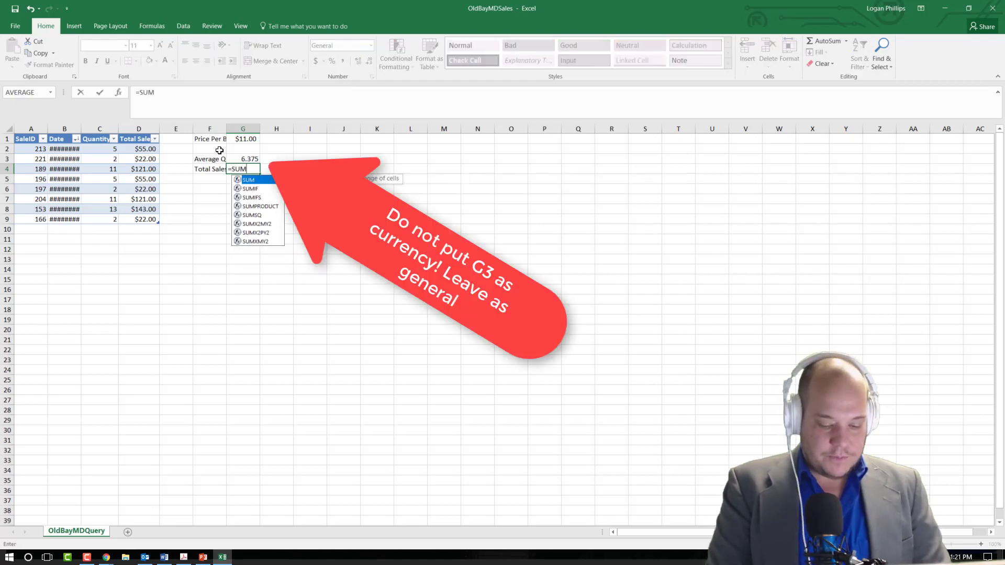
pyautogui.write('(')
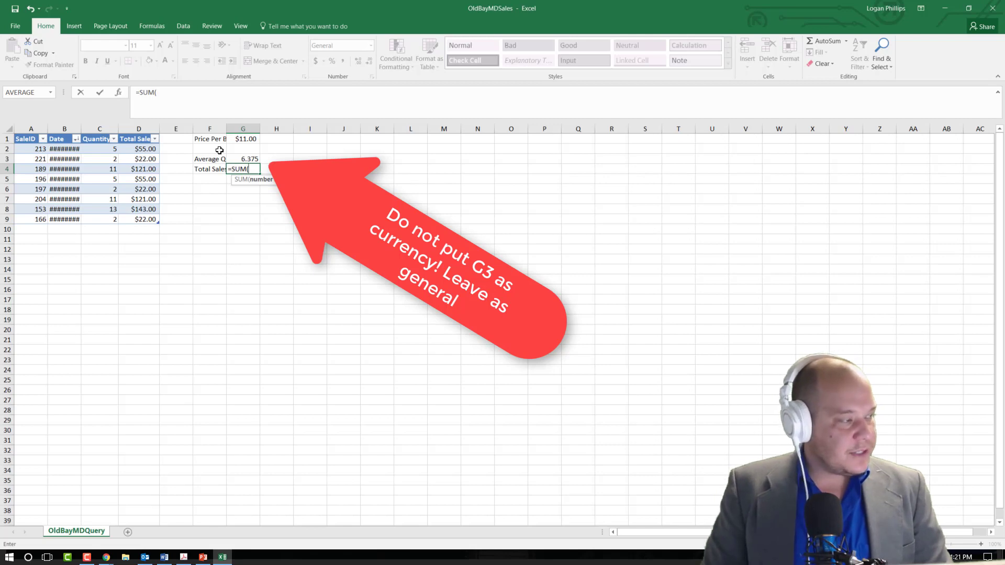
pyautogui.write('D2')
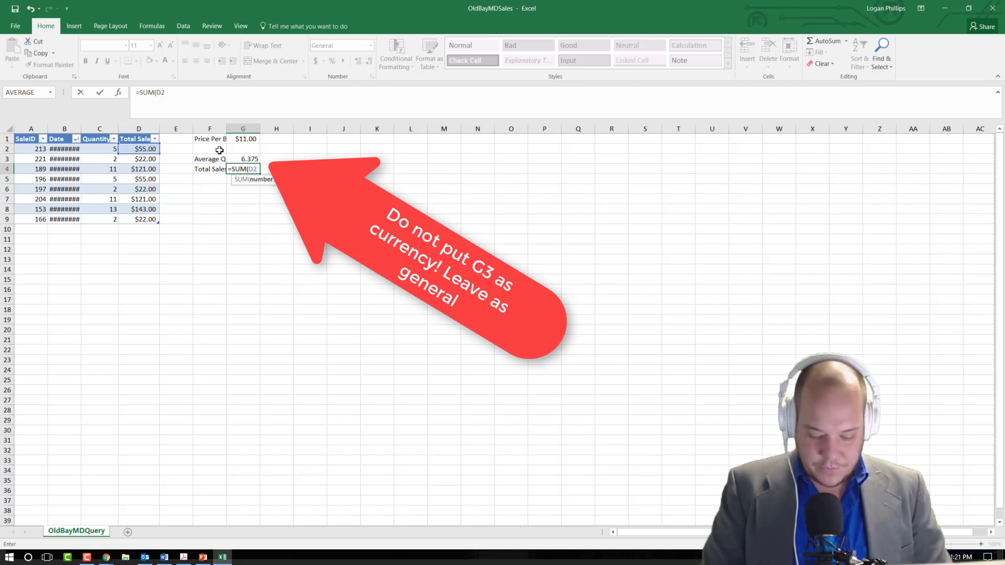
pyautogui.write(':D9')
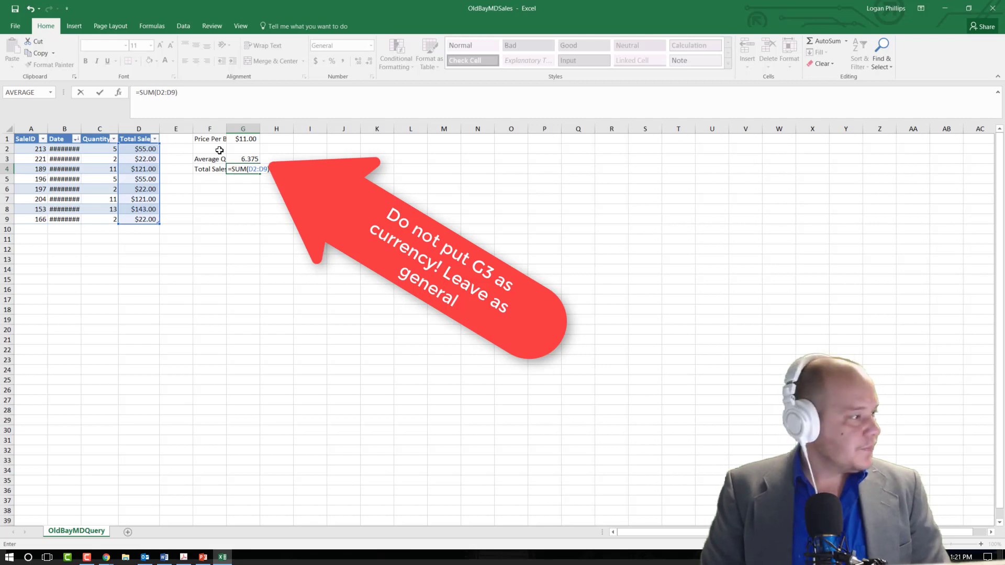
pyautogui.press('Return')
pyautogui.press('Right')
pyautogui.press('Up')
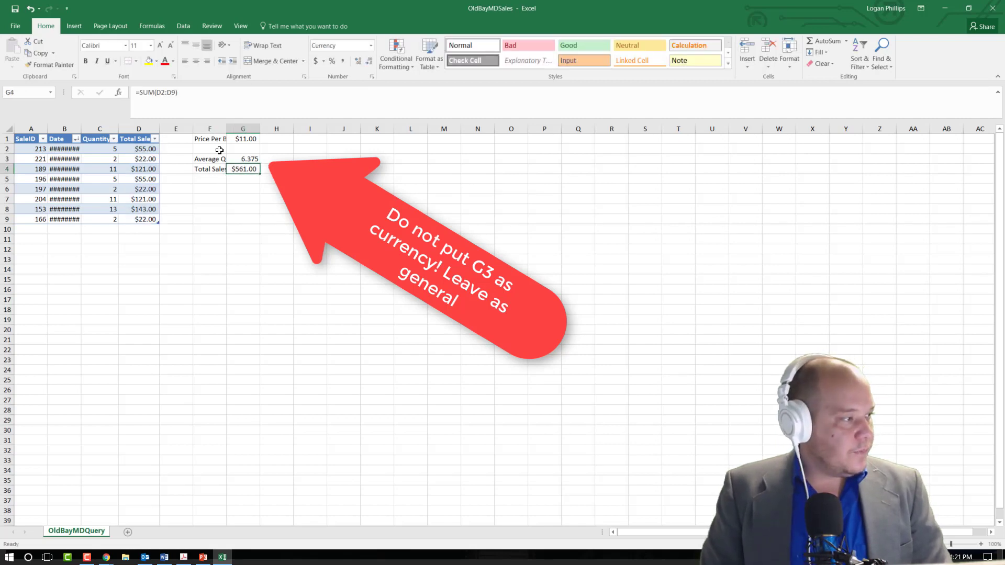
# Apply the Accounting number format to the average quantity in G3 and the total sales in G4.
pyautogui.press('Up')
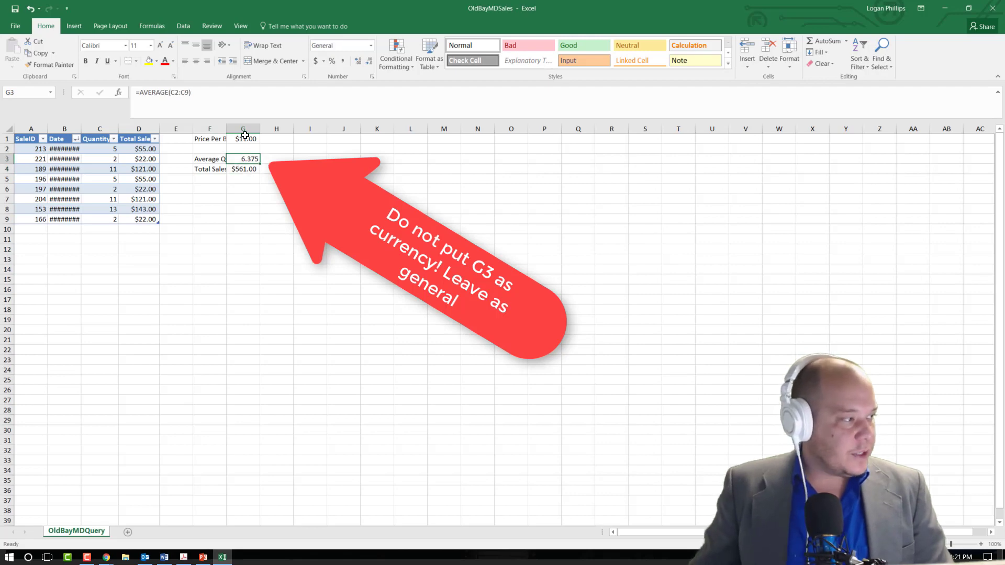
pyautogui.click(316, 61)
pyautogui.hotkey('ctrl', 'z')
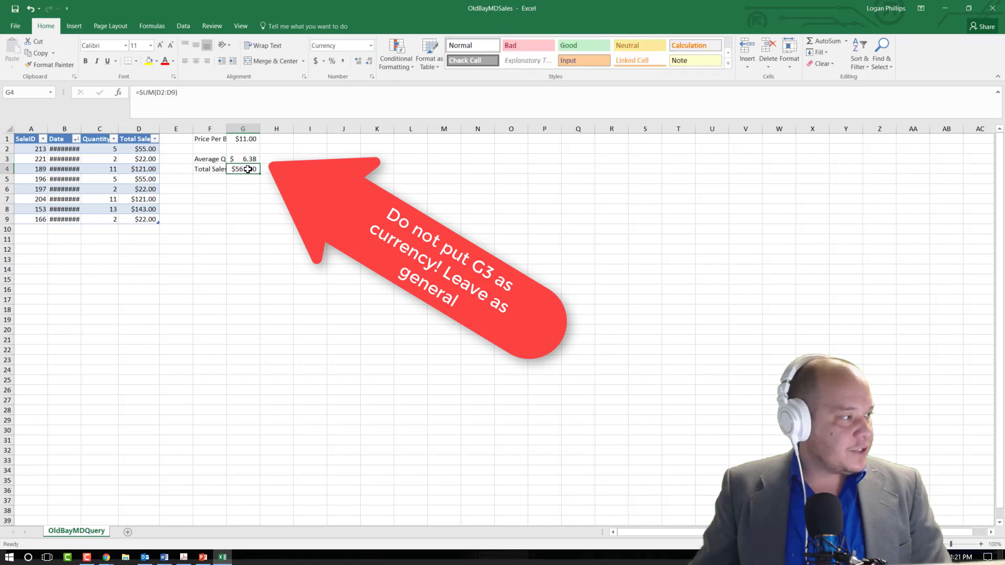
pyautogui.click(248, 169)
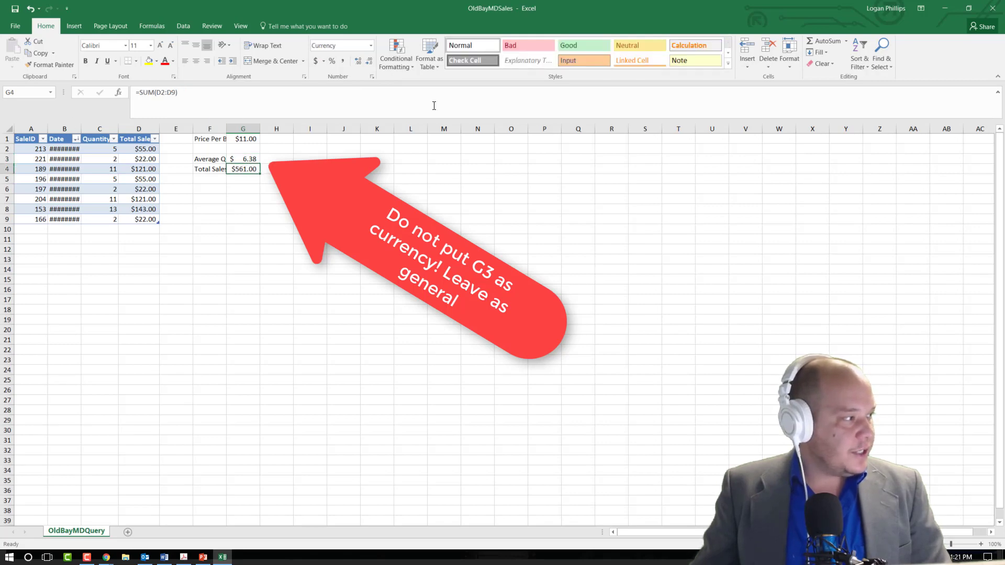
pyautogui.click(316, 60)
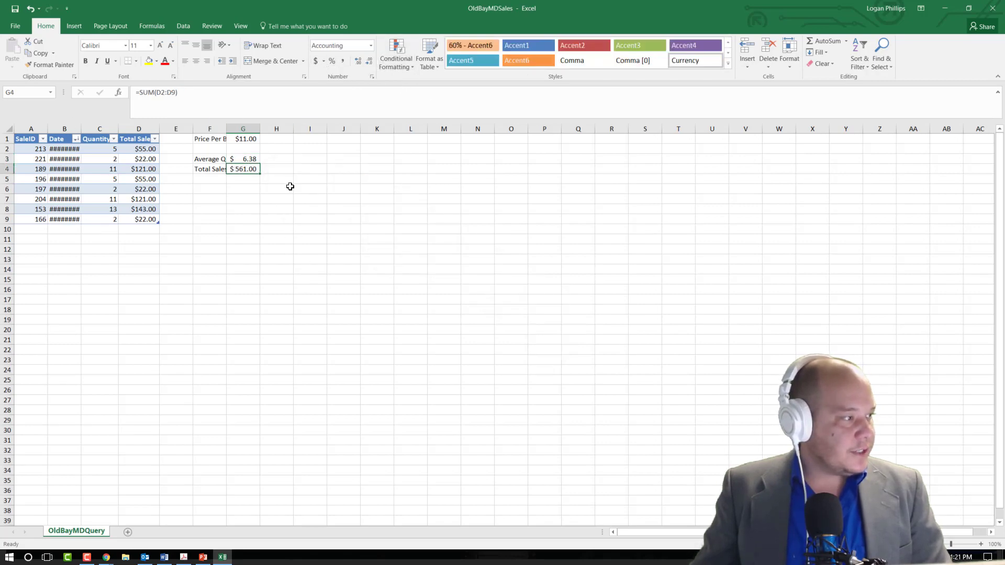
pyautogui.click(288, 188)
pyautogui.click(250, 158)
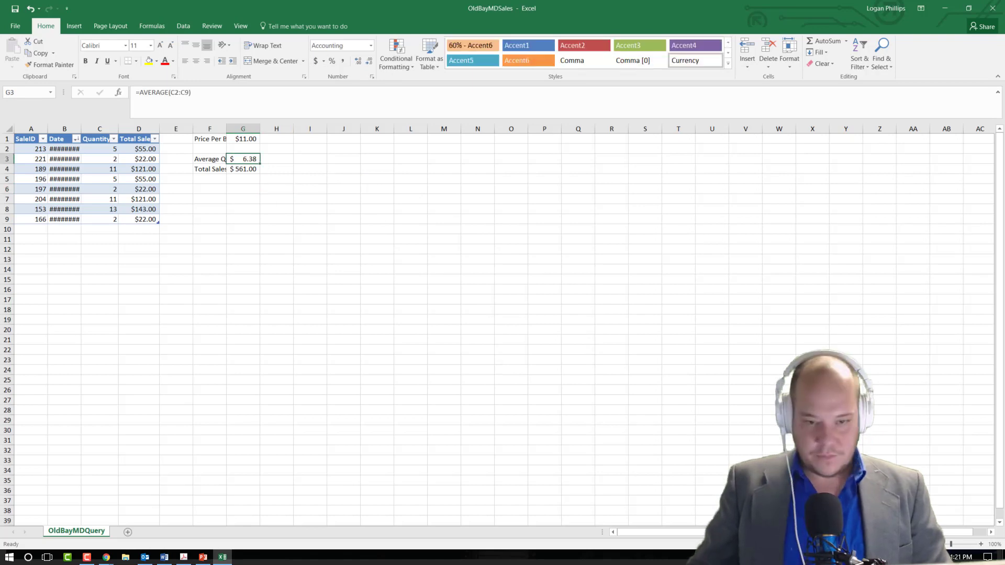
pyautogui.hotkey('alt', 'Tab')
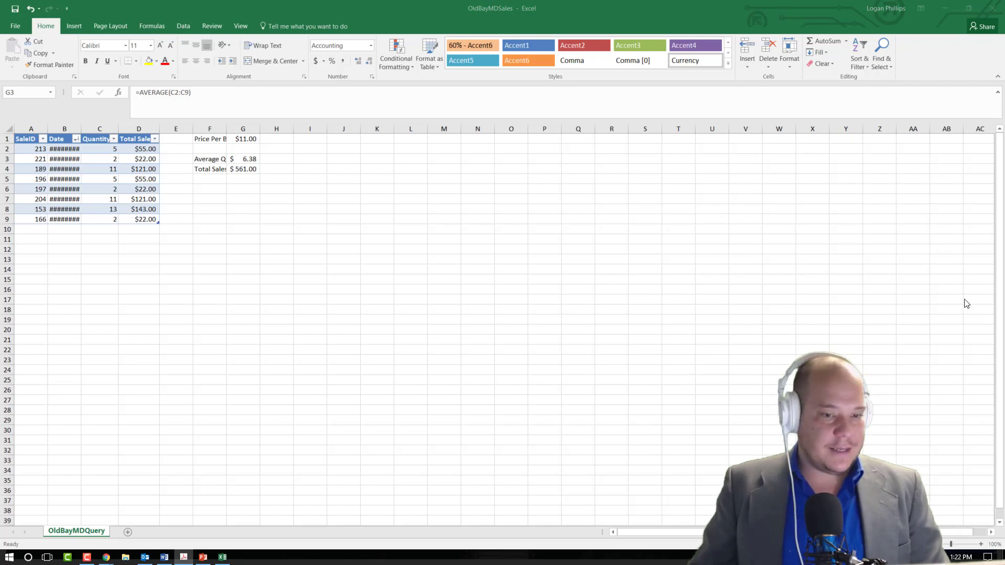
# Set the font size of the range A1:G9, covering the sales table and the summary cells, to 22.
pyautogui.hotkey('alt', 'Tab')
pyautogui.click(29, 140)
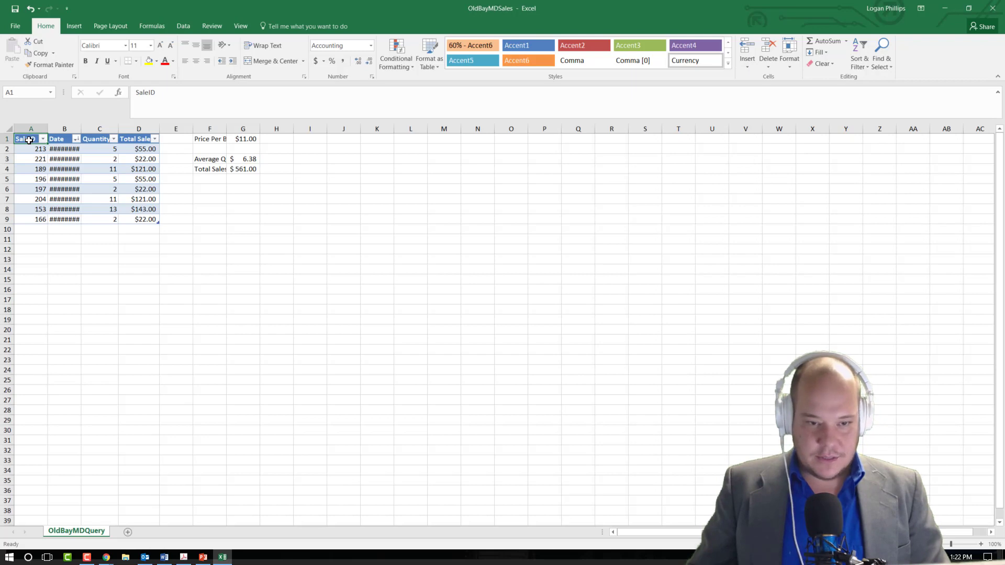
pyautogui.moveTo(29, 140); pyautogui.dragTo(246, 220)
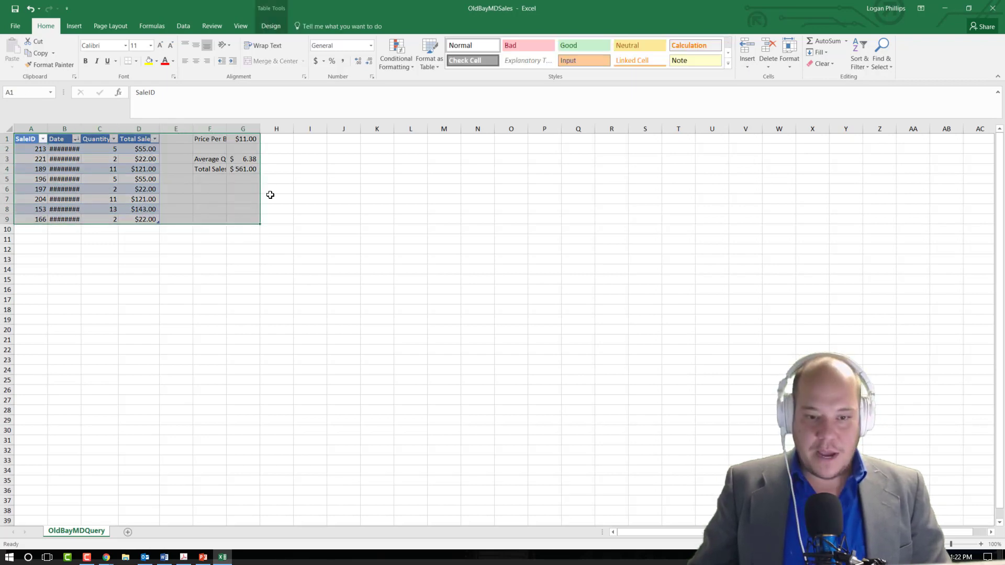
pyautogui.click(151, 45)
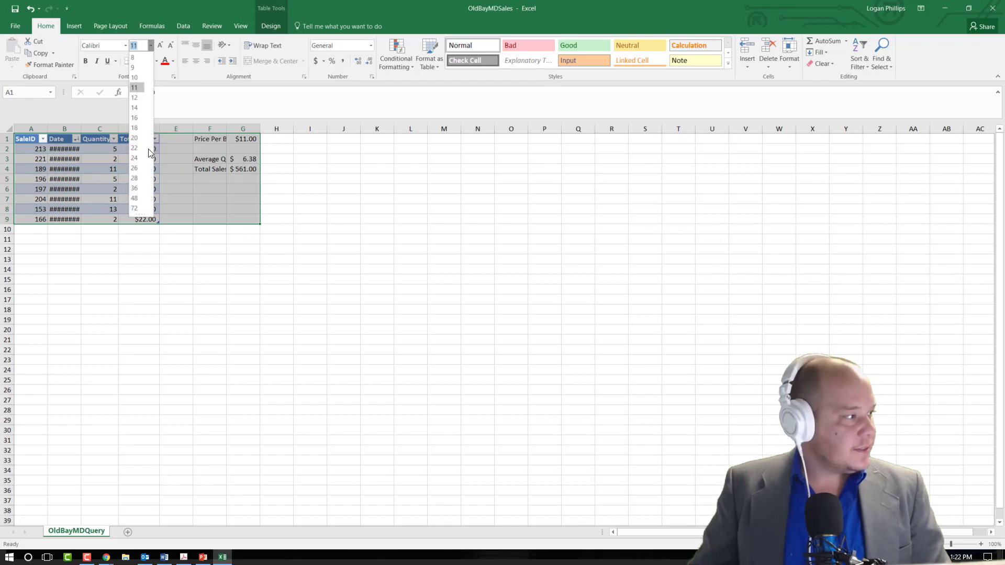
pyautogui.click(148, 148)
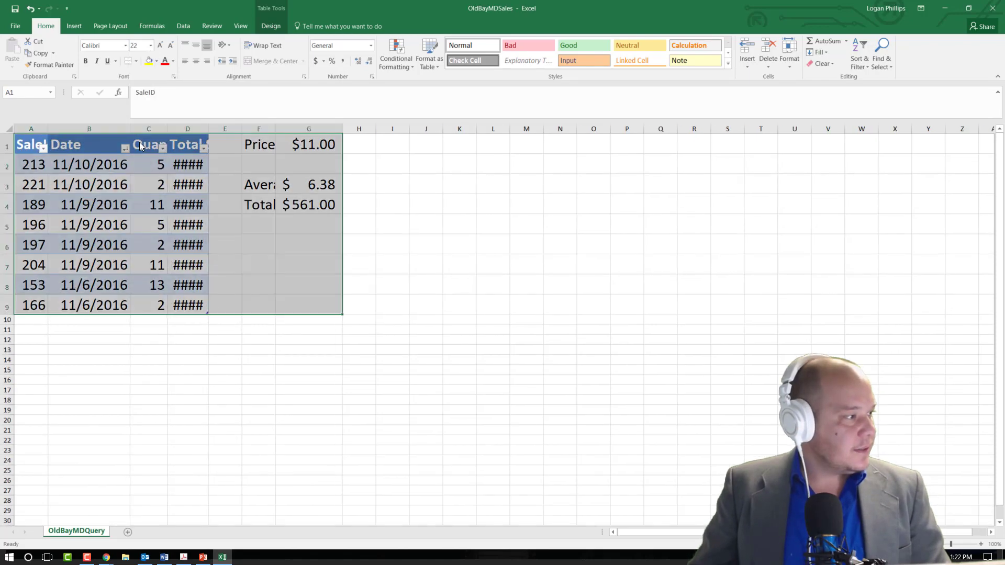
pyautogui.click(125, 47)
pyautogui.click(111, 82)
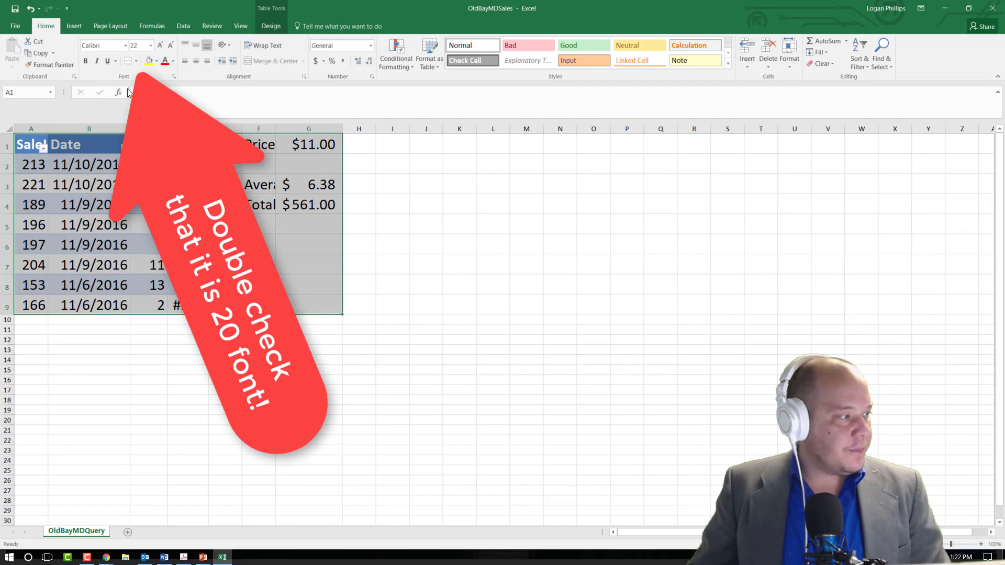
pyautogui.click(428, 262)
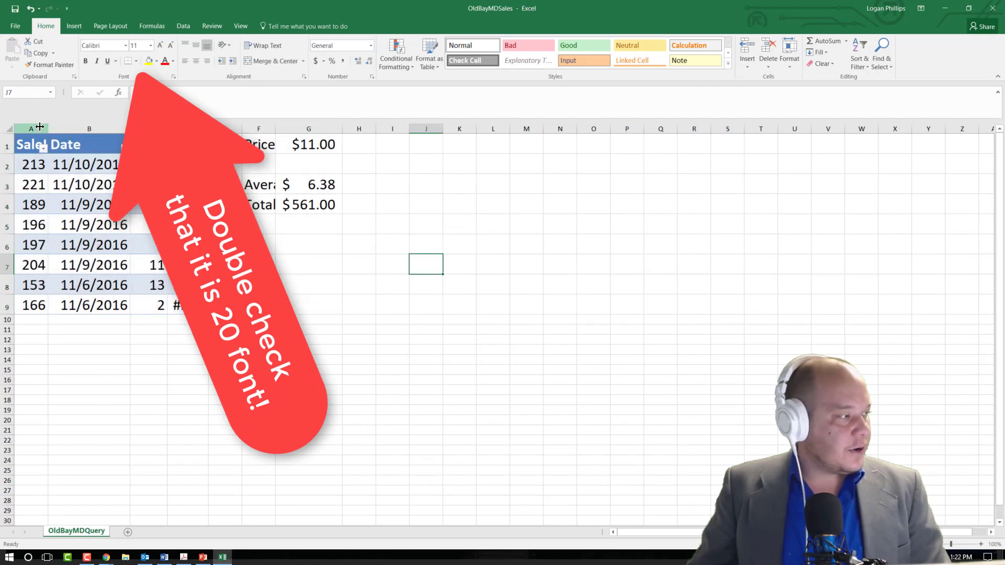
# AutoFit the widths of columns A through G to their contents.
pyautogui.moveTo(40, 127); pyautogui.dragTo(340, 125)
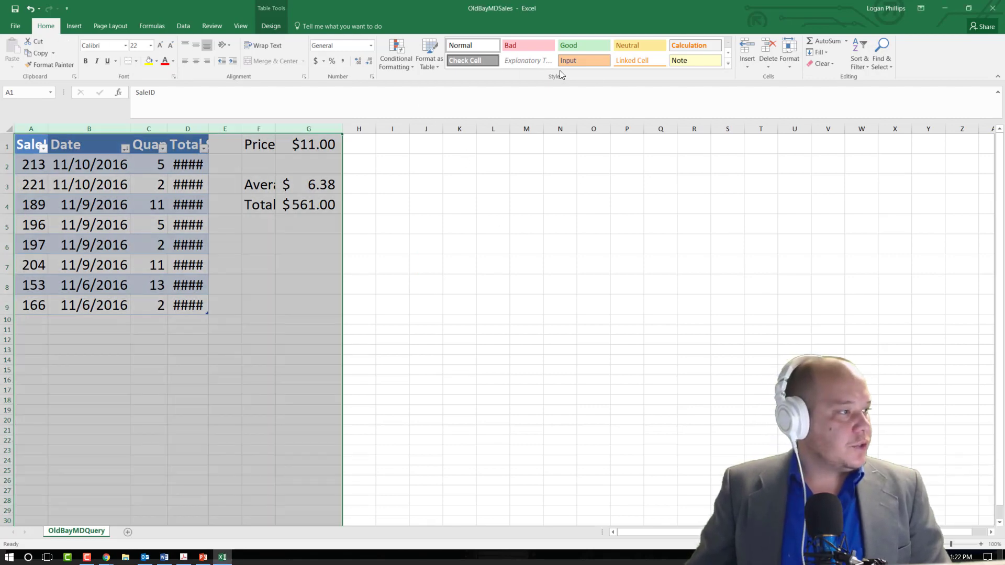
pyautogui.click(431, 62)
pyautogui.click(789, 80)
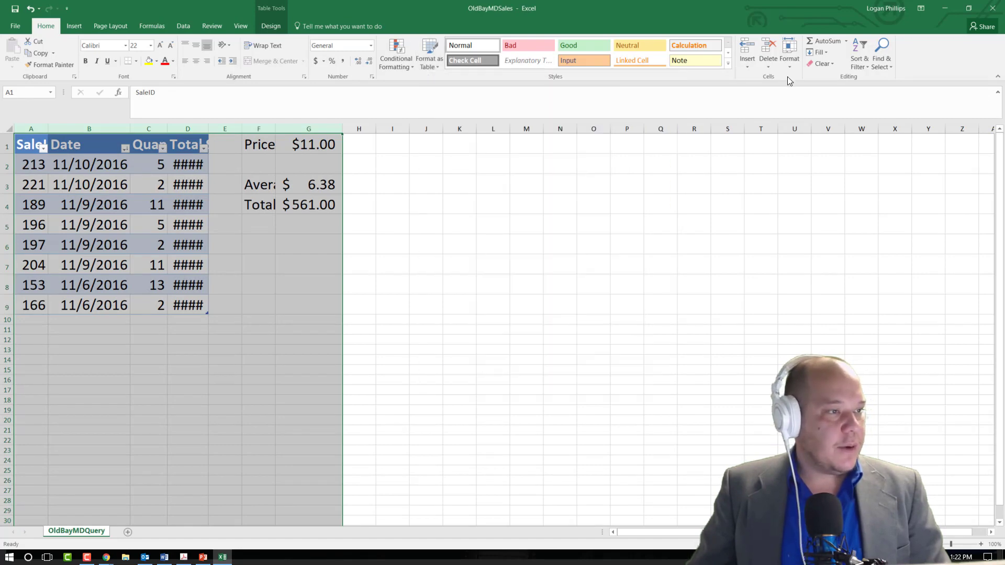
pyautogui.click(792, 67)
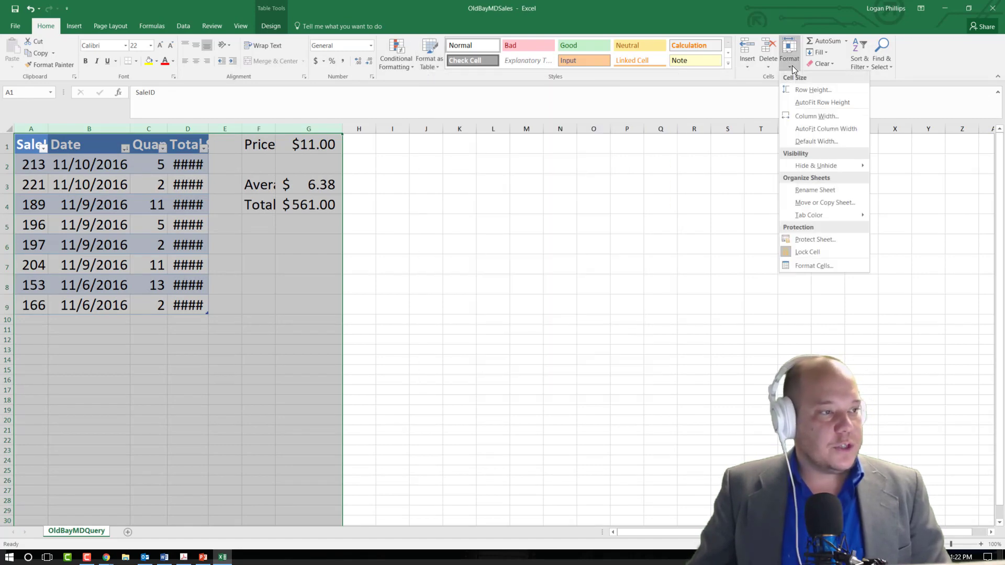
pyautogui.click(853, 128)
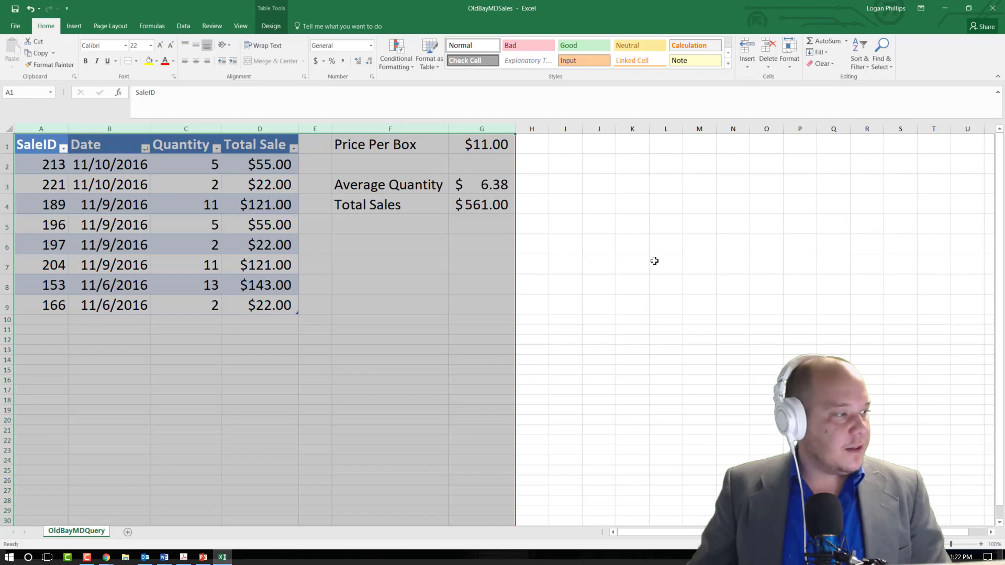
# Copy the range A1:G9 containing the sales table and its summary cells.
pyautogui.hotkey('alt', 'Tab')
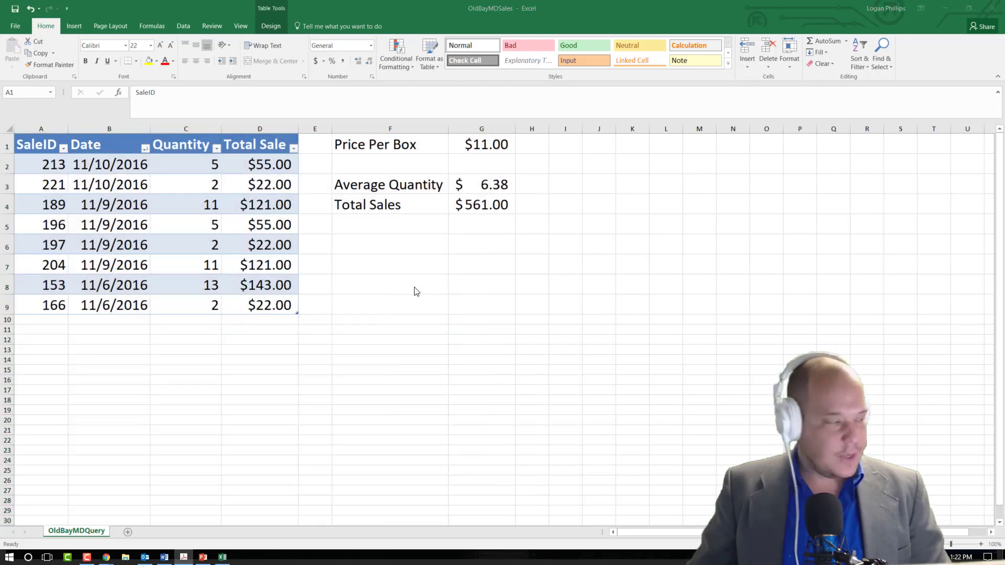
pyautogui.hotkey('alt', 'Tab')
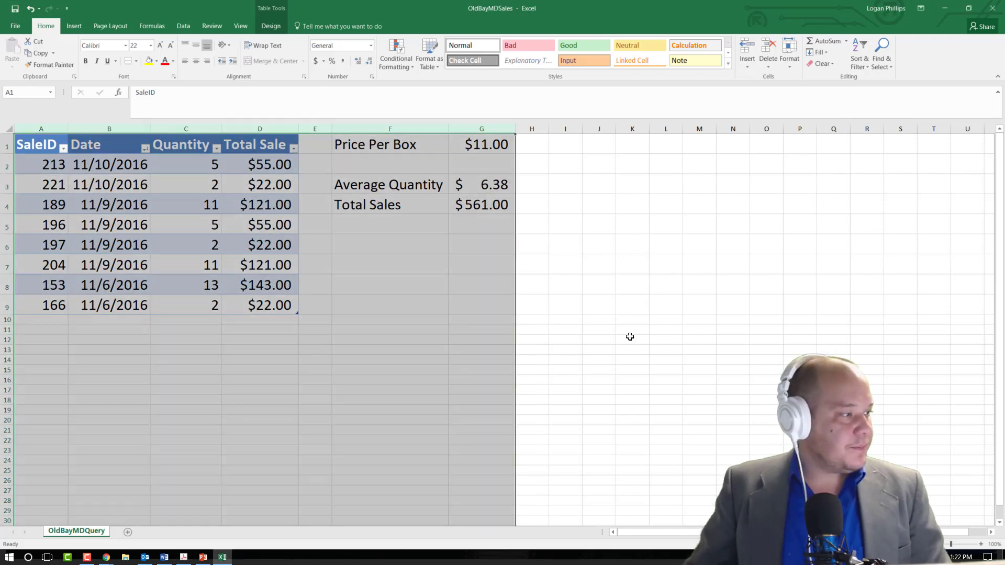
pyautogui.click(481, 264)
pyautogui.moveTo(26, 151)
pyautogui.mouseDown()
pyautogui.moveTo(171, 179)
pyautogui.moveTo(468, 286)
pyautogui.moveTo(505, 309)
pyautogui.mouseUp()
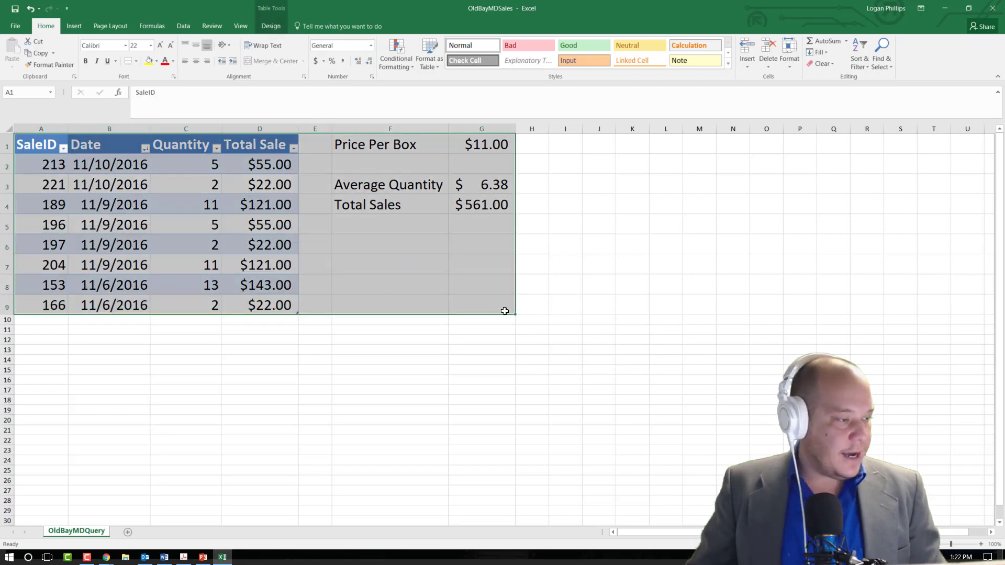
pyautogui.hotkey('ctrl', 'c')
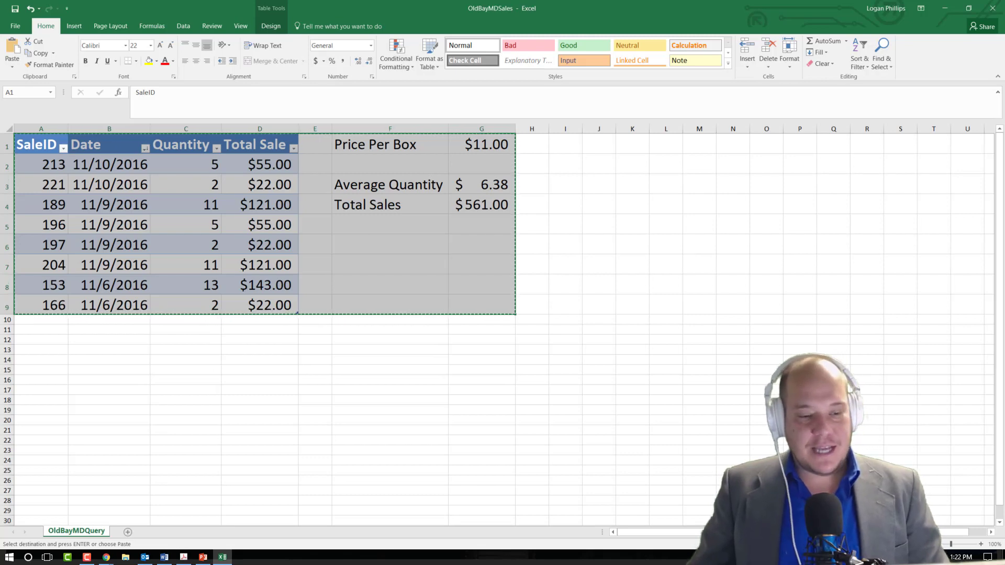
pyautogui.scroll(-2, 261, 236)
pyautogui.scroll(2, 262, 220)
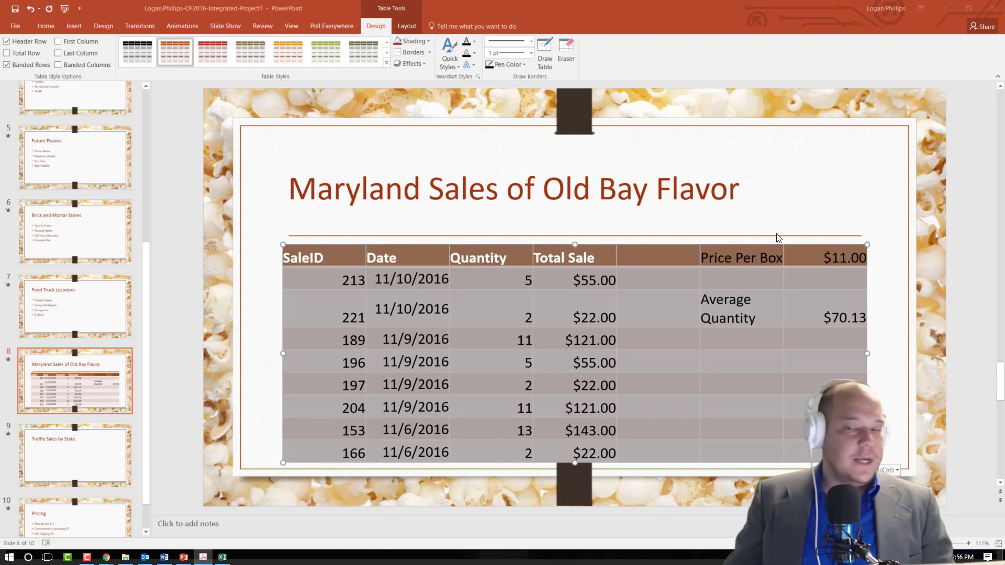
# In the PowerPoint slide's Old Bay sales table, make the Price Per Box header and its $11.00 value bold and white.
pyautogui.click(864, 266)
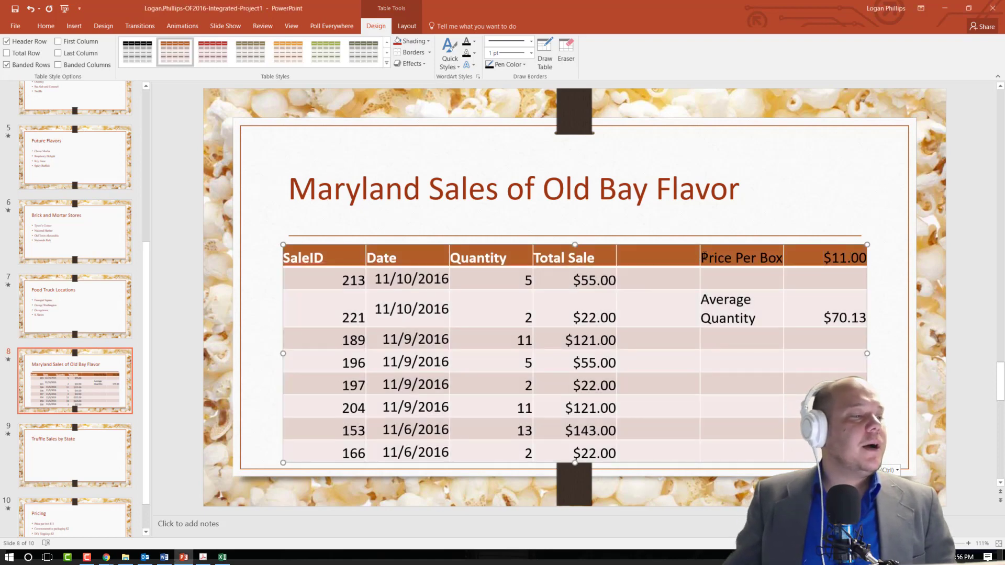
pyautogui.moveTo(711, 256); pyautogui.dragTo(866, 257)
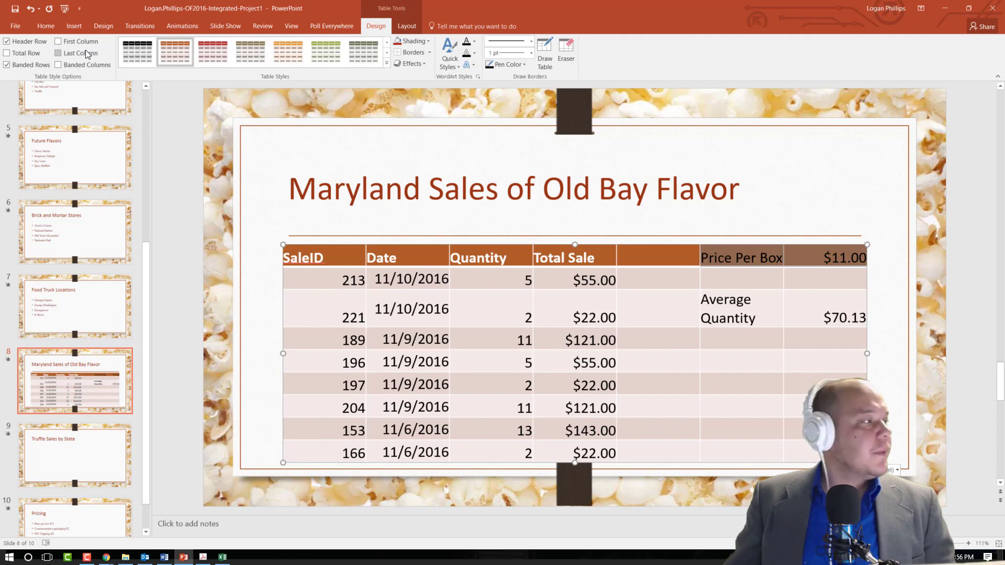
pyautogui.click(56, 23)
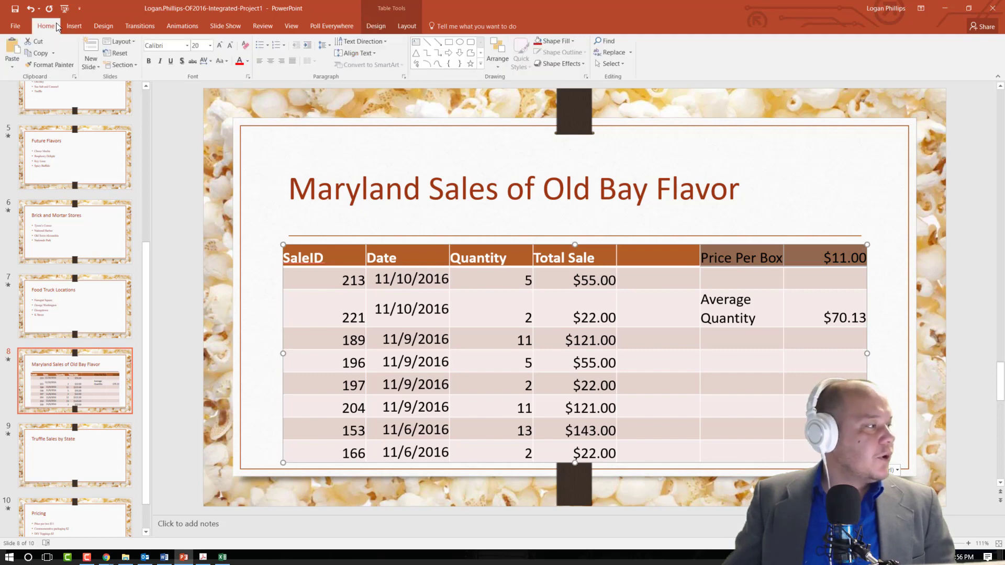
pyautogui.click(150, 63)
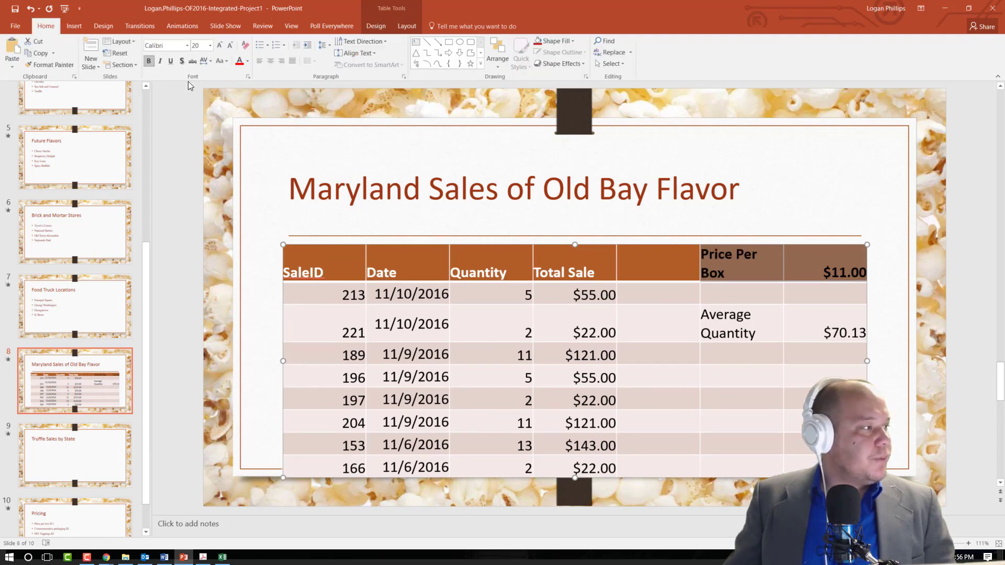
pyautogui.click(247, 61)
pyautogui.click(239, 83)
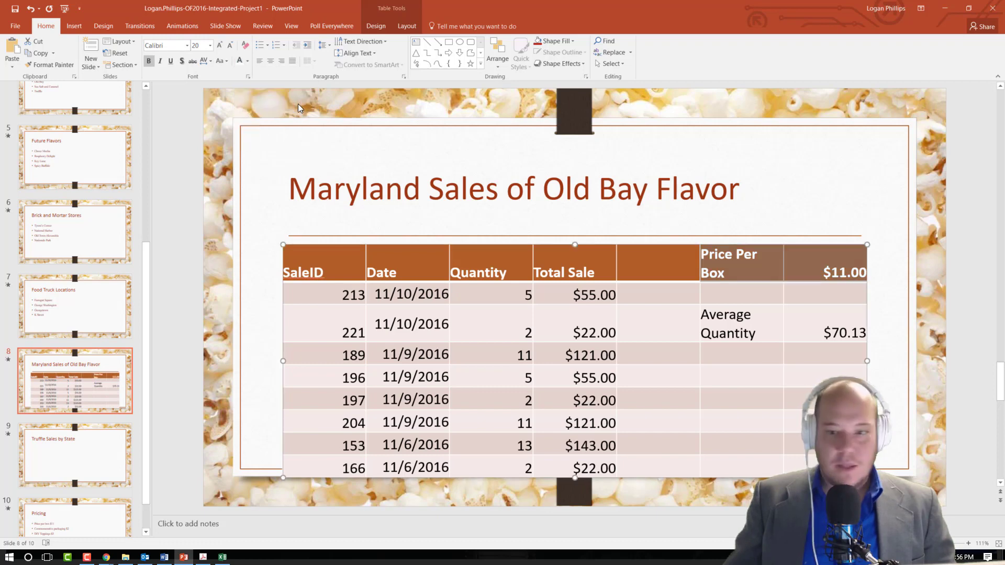